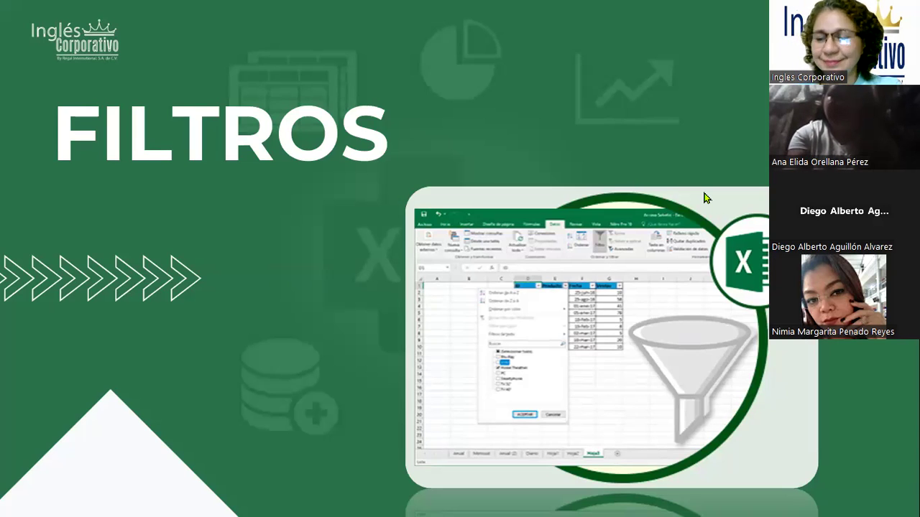
Raise the system volume and advance the slideshow to the 'Filtrar un rango de datos' slide
key(XF86AudioRaiseVolume)
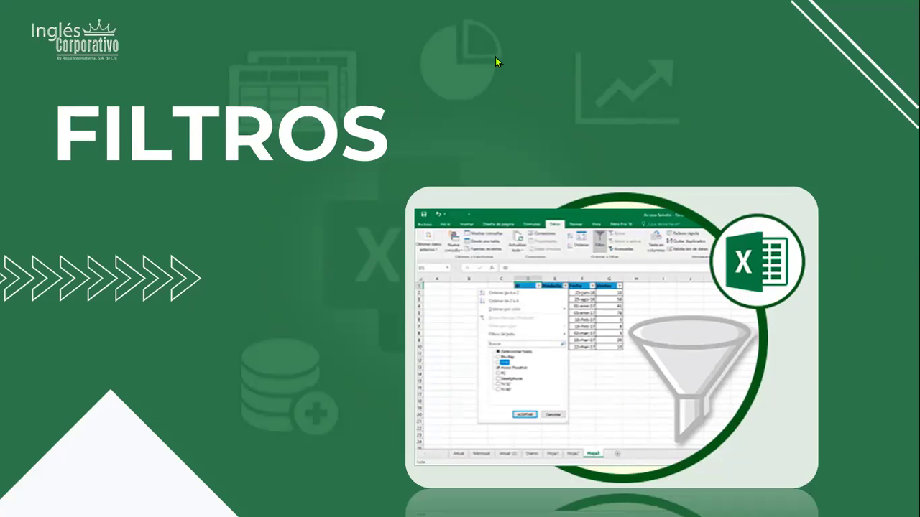
click(489, 212)
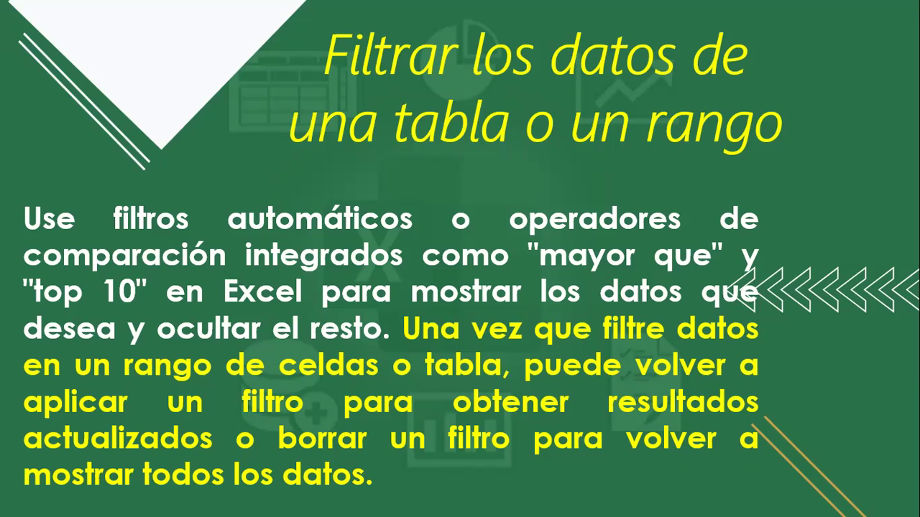
click(447, 329)
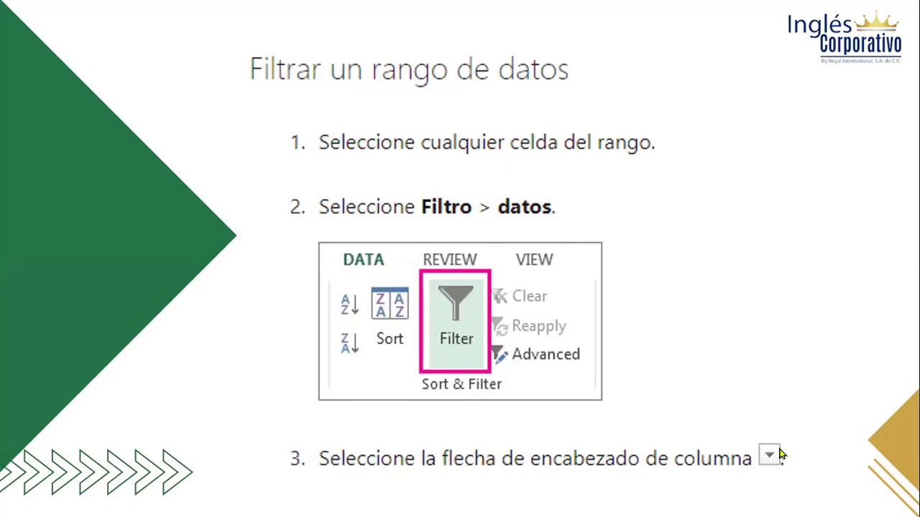
Advance to the step 4 slide showing Filtros de número with the Entre comparison
click(695, 370)
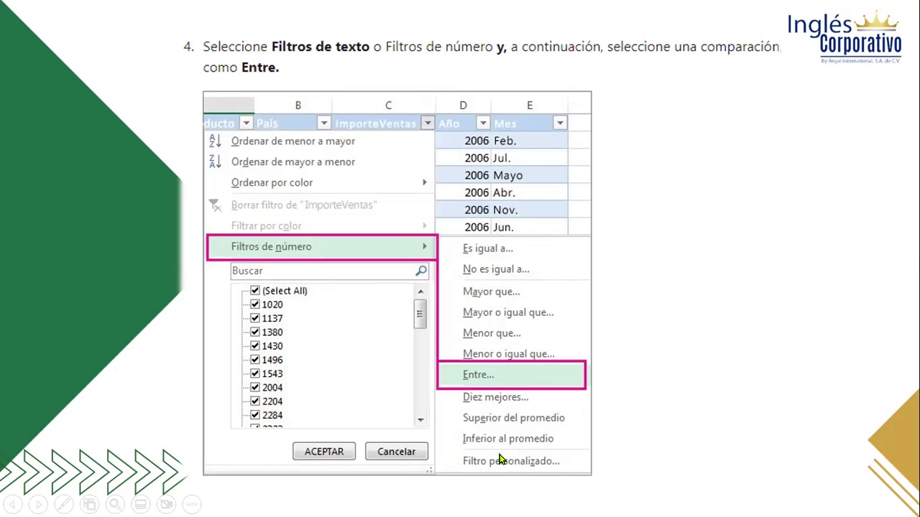
Toggle between the step 4 and step 5 custom AutoFilter slides, then reach 'Filtrar datos en una tabla'
click(503, 300)
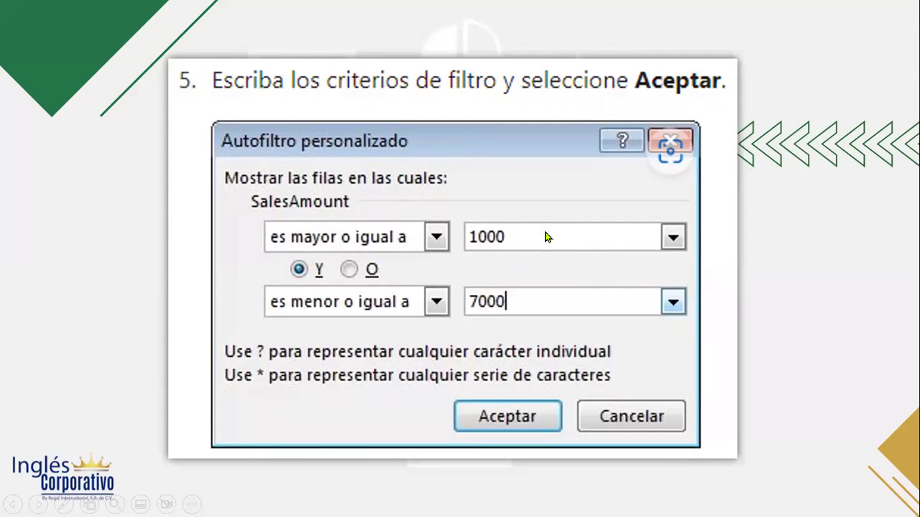
key(Left)
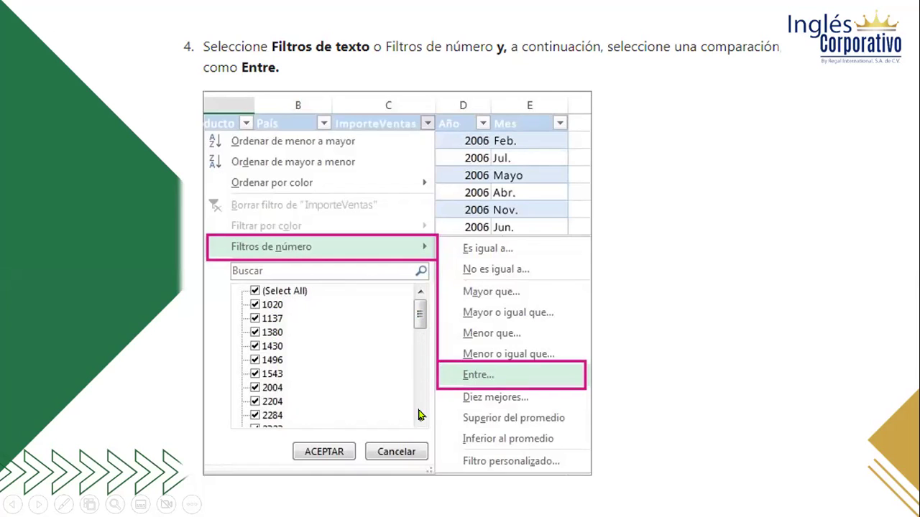
click(280, 404)
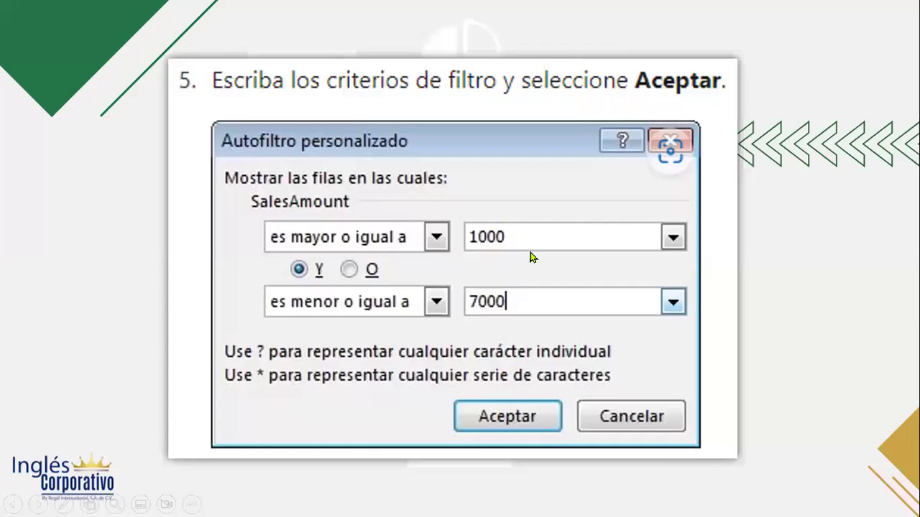
key(Left)
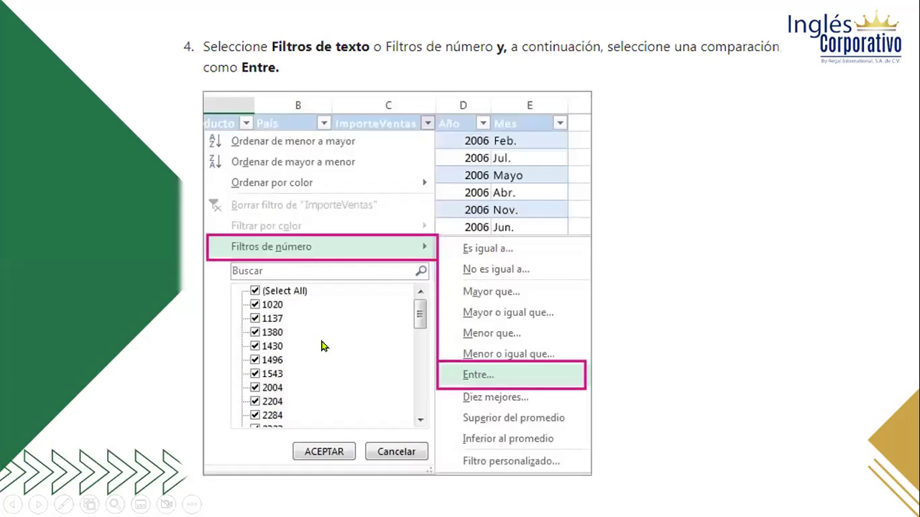
click(418, 290)
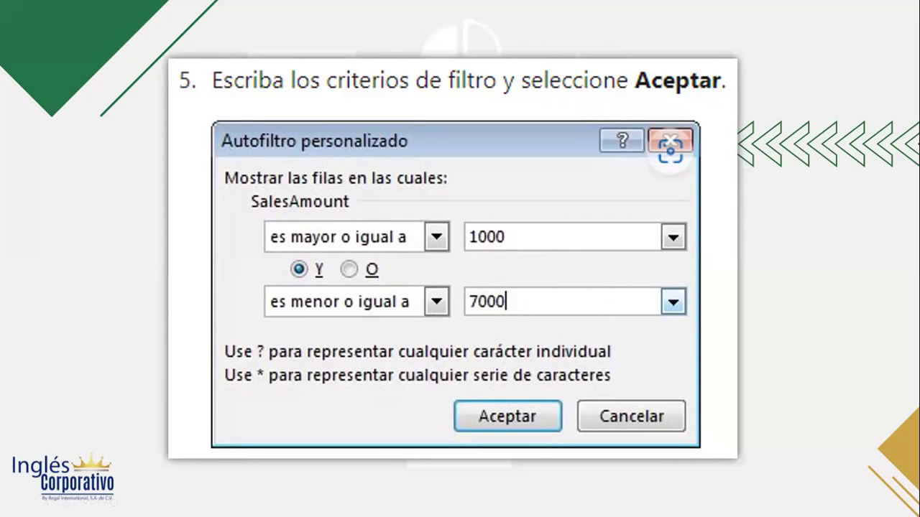
key(Right)
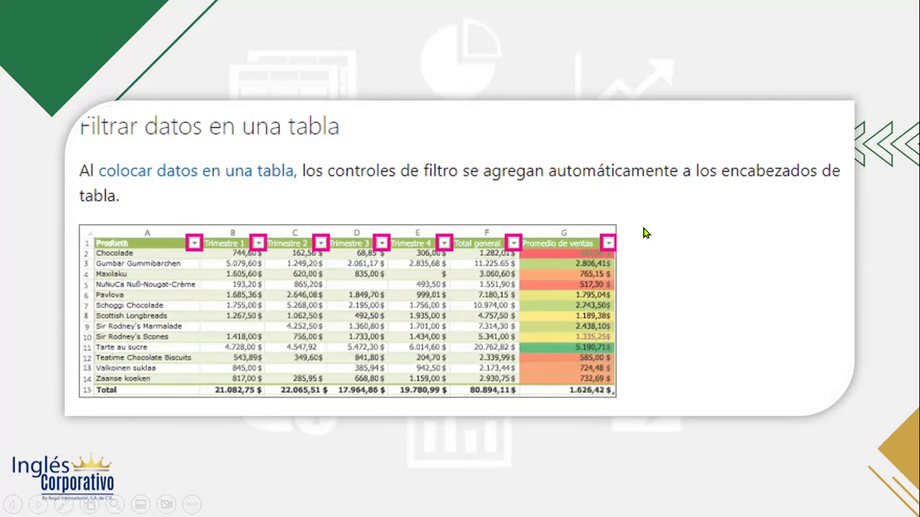
Move back and forth through the table-filter steps slide, then advance to the EJEMPLOS slide
click(716, 350)
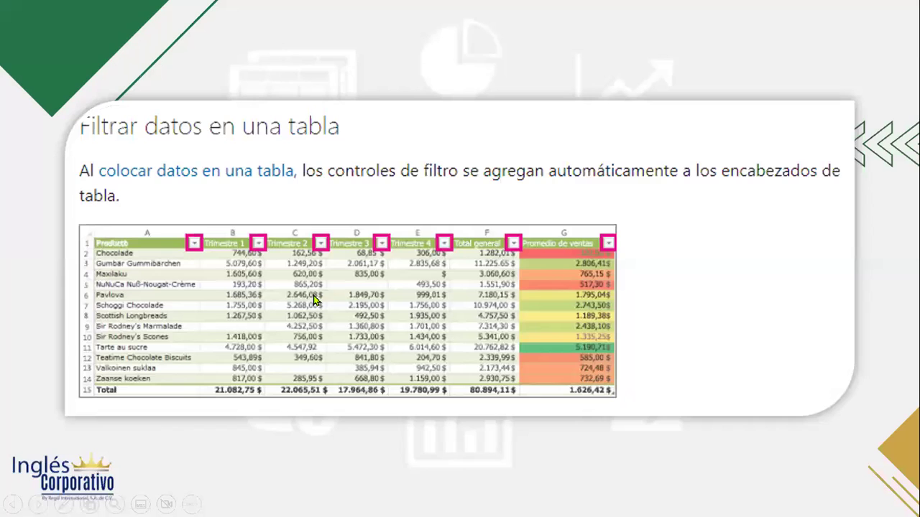
click(313, 295)
click(173, 350)
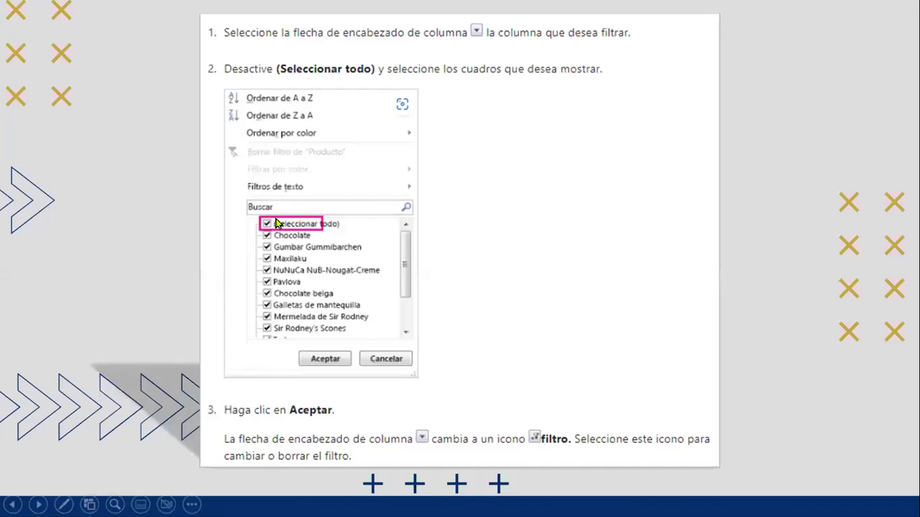
click(551, 342)
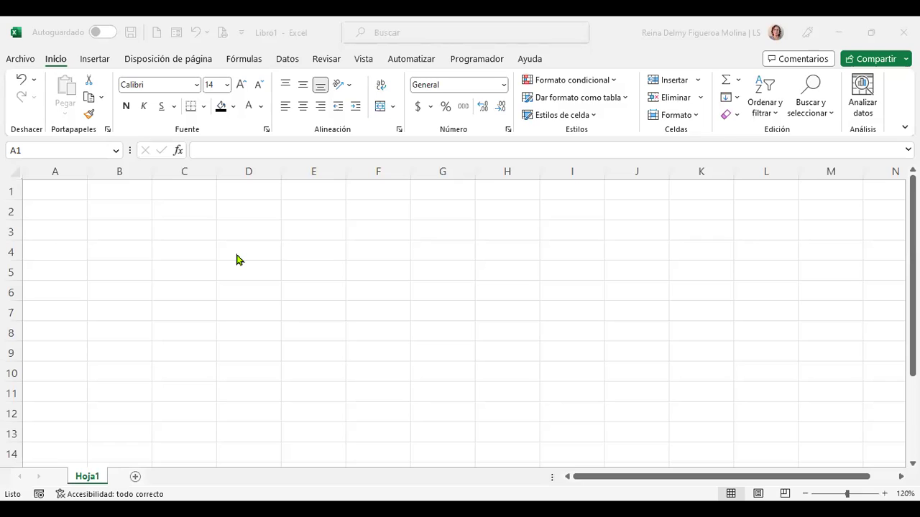
In Excel, enter the headers FECHA, NOMBRE and DEPARTAMENTO in A1:C1
click(180, 126)
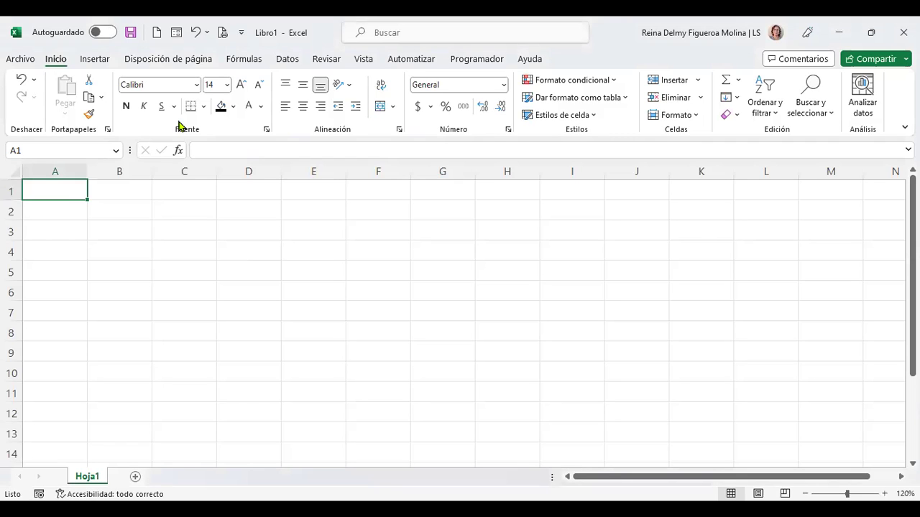
text(FECHA)
key(Tab)
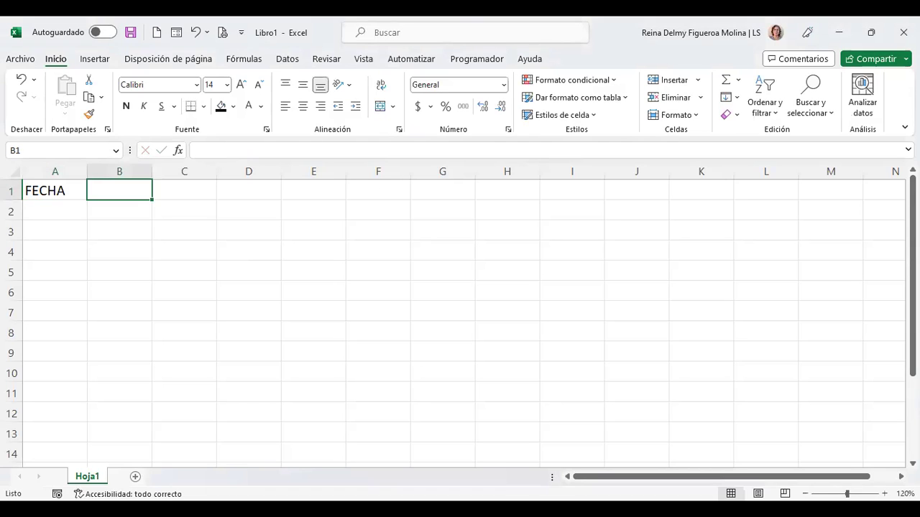
text(NOMBRE)
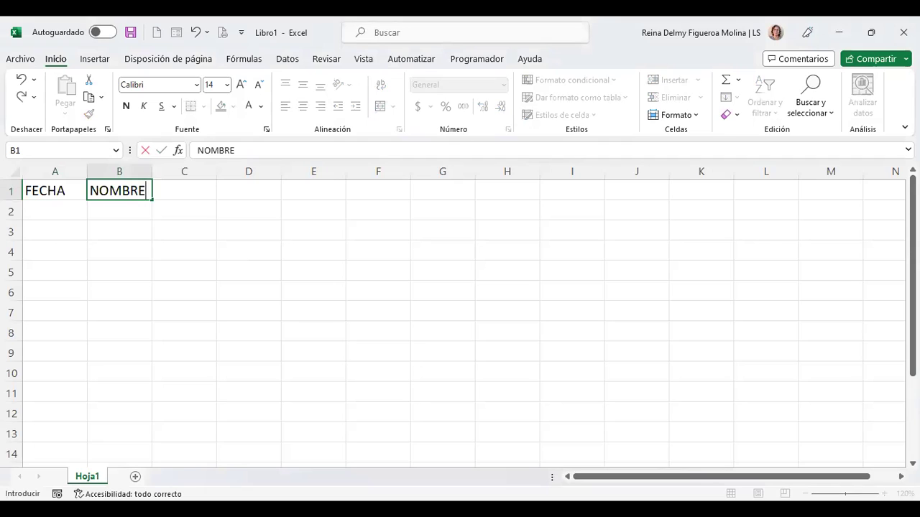
key(Tab)
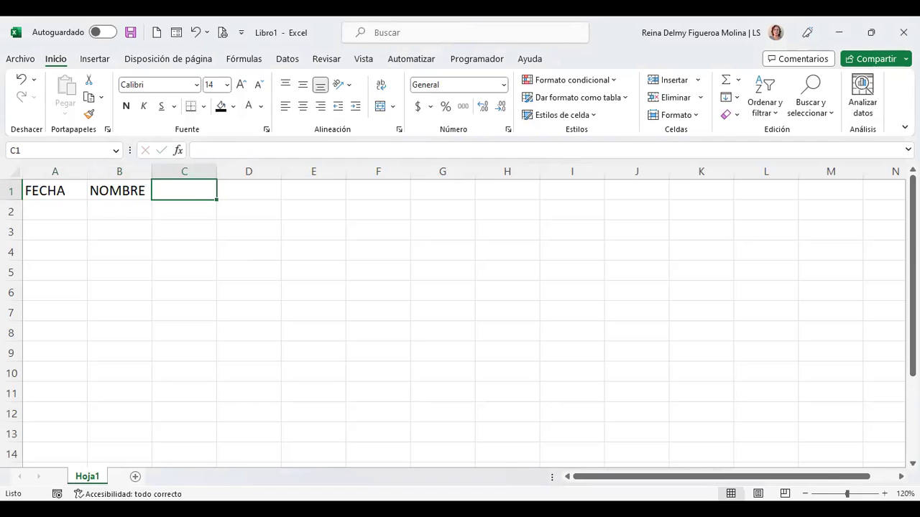
text(DEPARTAMENTO)
key(Tab)
Add the headers MUNICIPIO in D1 and EDAD in E1
text(MUNICI)
text(O)
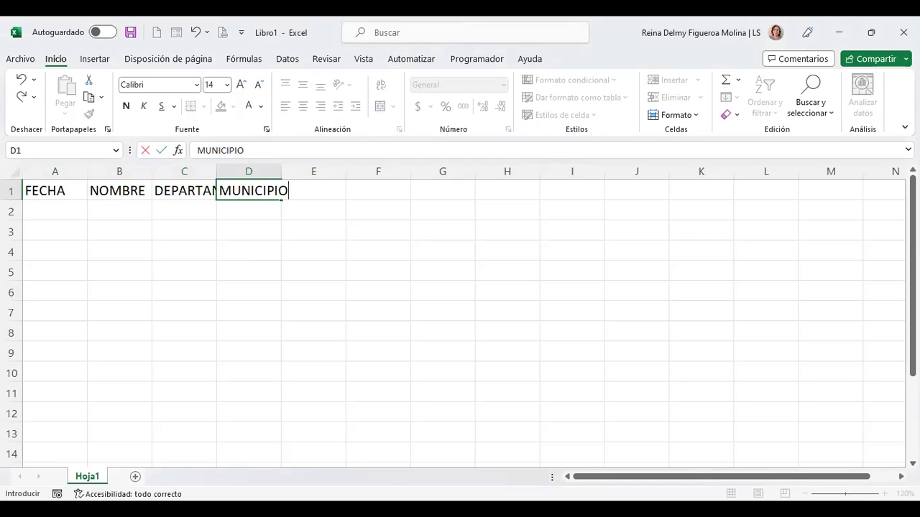
click(184, 210)
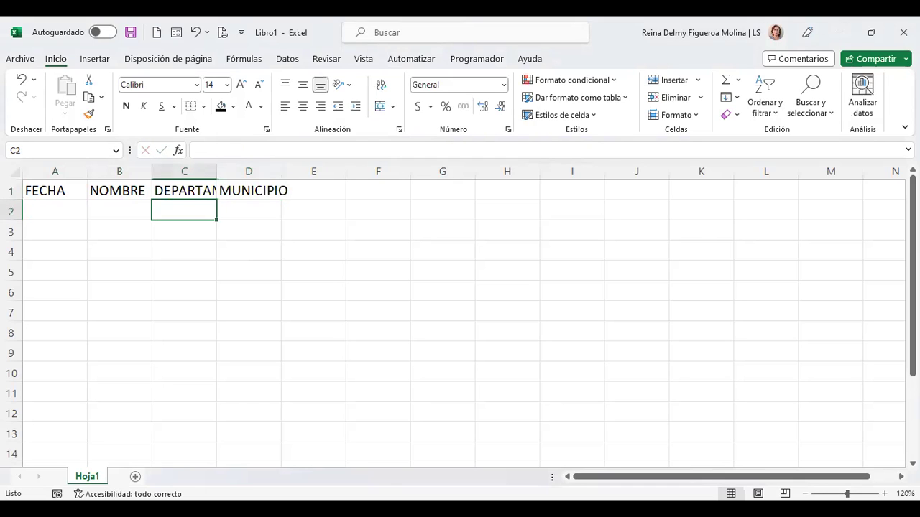
click(249, 191)
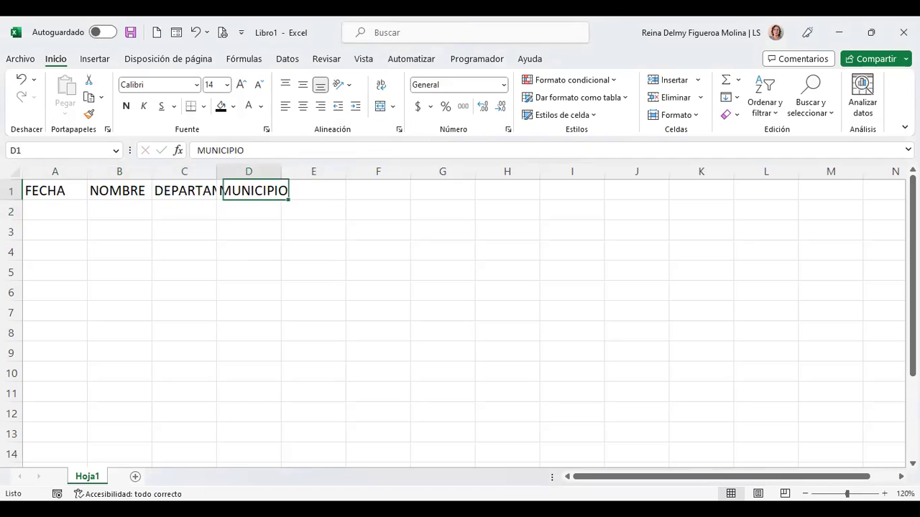
click(313, 191)
text(EDAD)
key(Return)
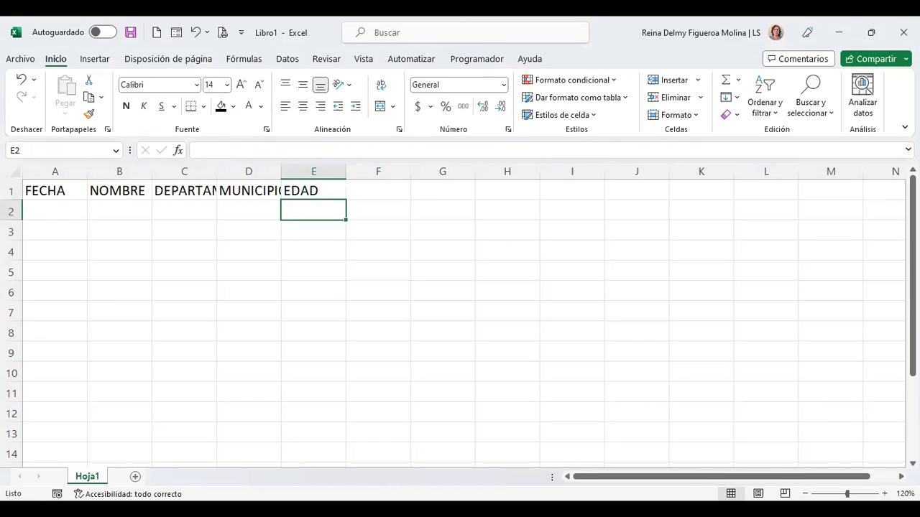
AutoFit columns C and D to their header widths
double_click(216, 171)
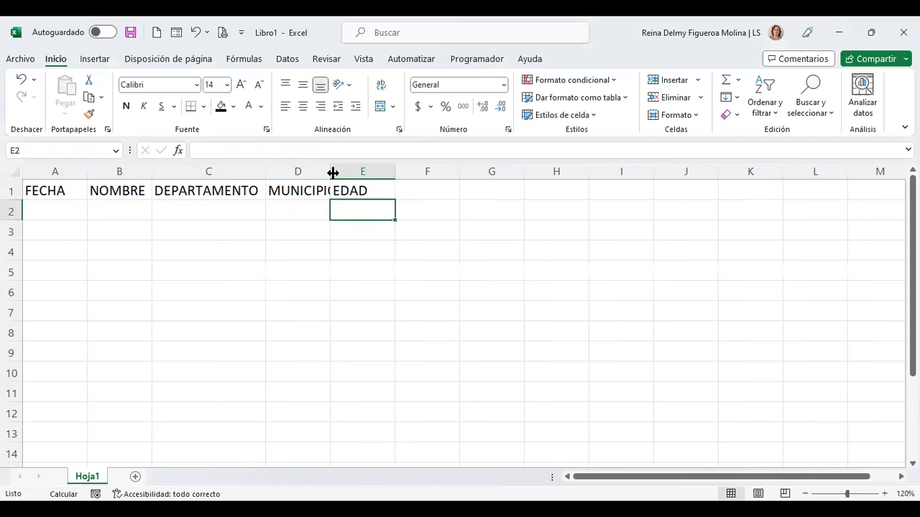
double_click(333, 172)
click(72, 210)
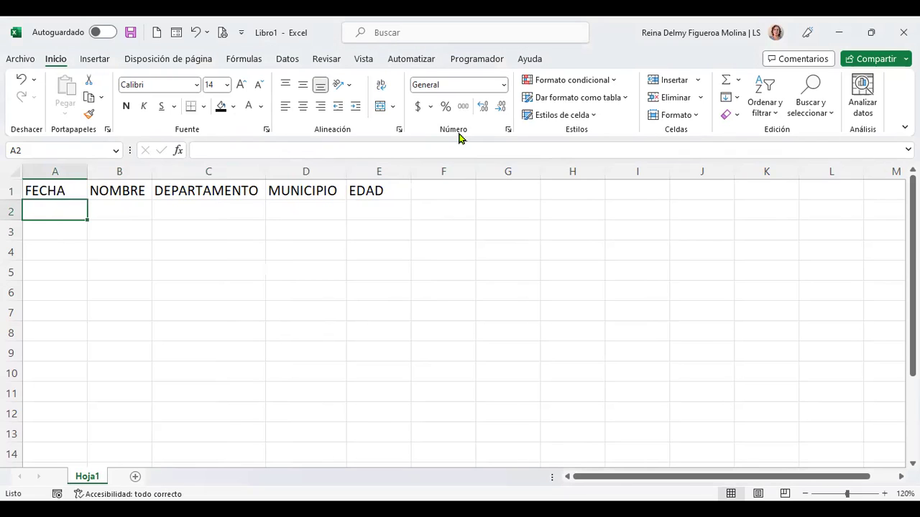
Enter dates 1/1/2010, 3/1/2010, 7/2/2010, 14/2/2010, 22/2/2010 and 15/3/2010 in A2:A7
text(1/1/)
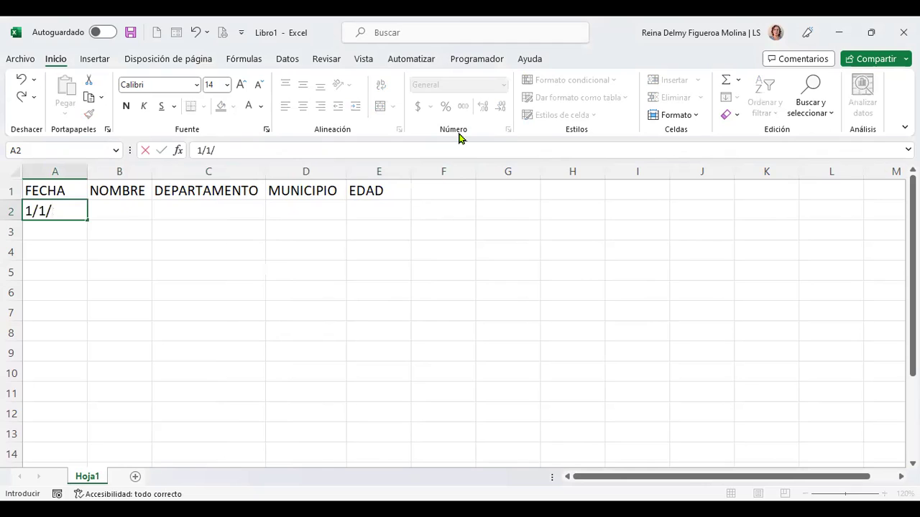
text(2010)
key(Return)
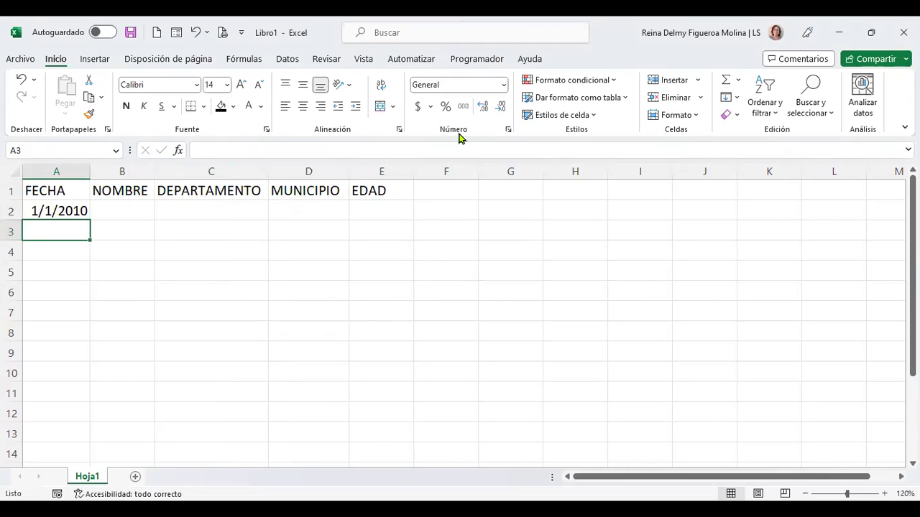
text(3/1/2010)
key(Return)
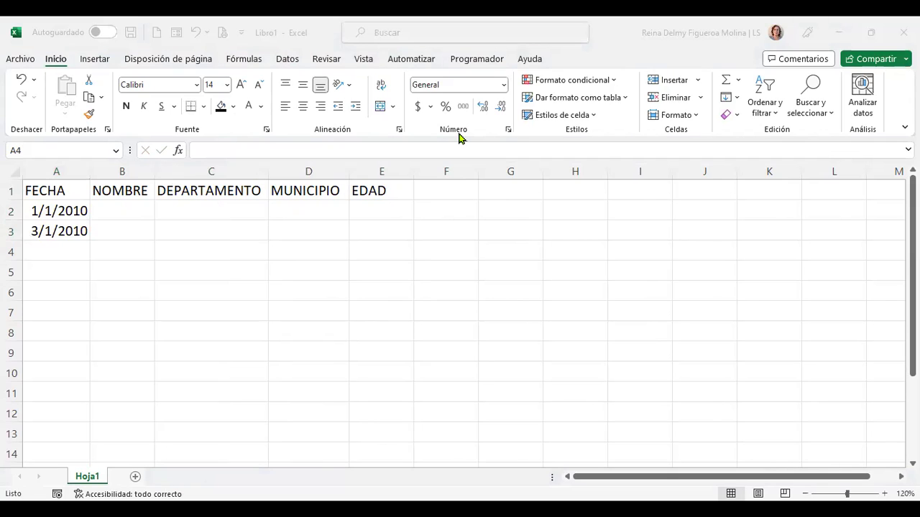
text(7/2/2010)
key(Return)
text(14/2/2010)
key(Return)
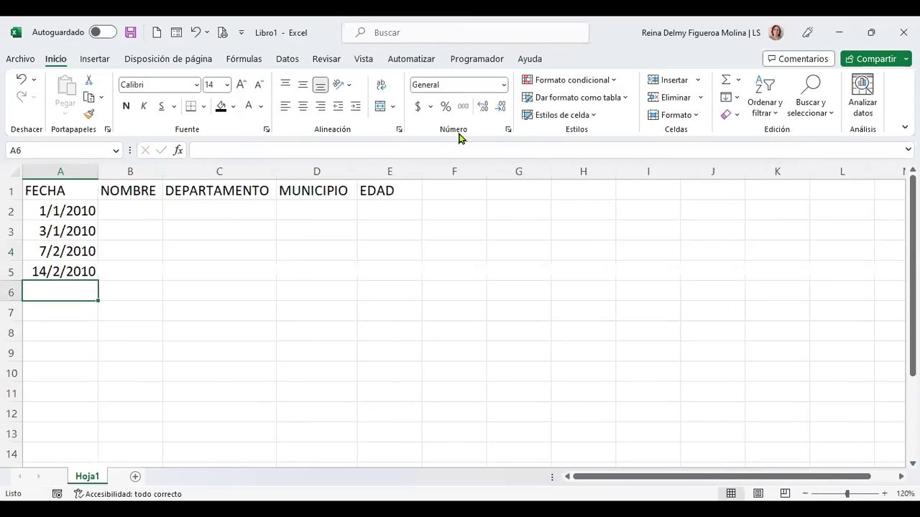
text(22/2/2010)
key(Return)
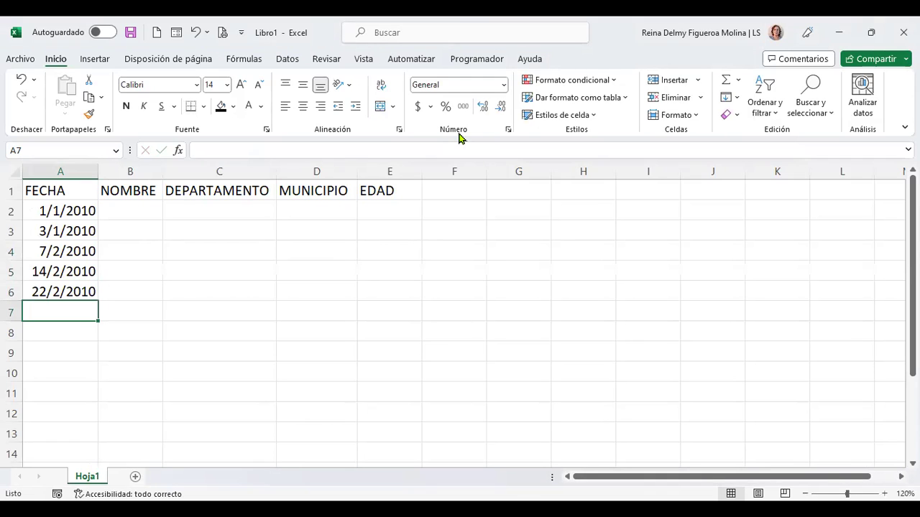
text(15/3/2010)
key(Return)
Enter dates 18/3/2010, 22/3/2010, 5/4/2010, 6/6/2010, 14/7/2010 and 15/5/2010 in A8:A13
text(1/)
key(BackSpace)
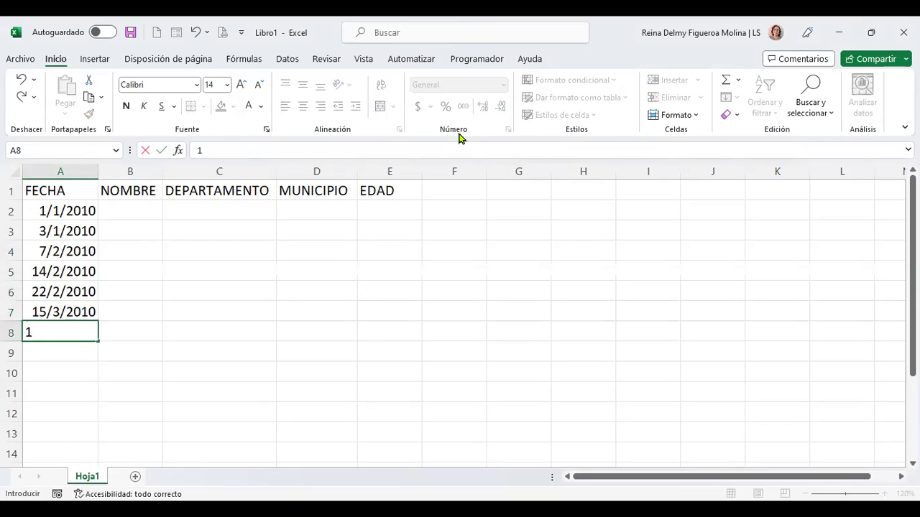
text(8/3/2010)
key(Return)
text(22/3/2010)
key(Return)
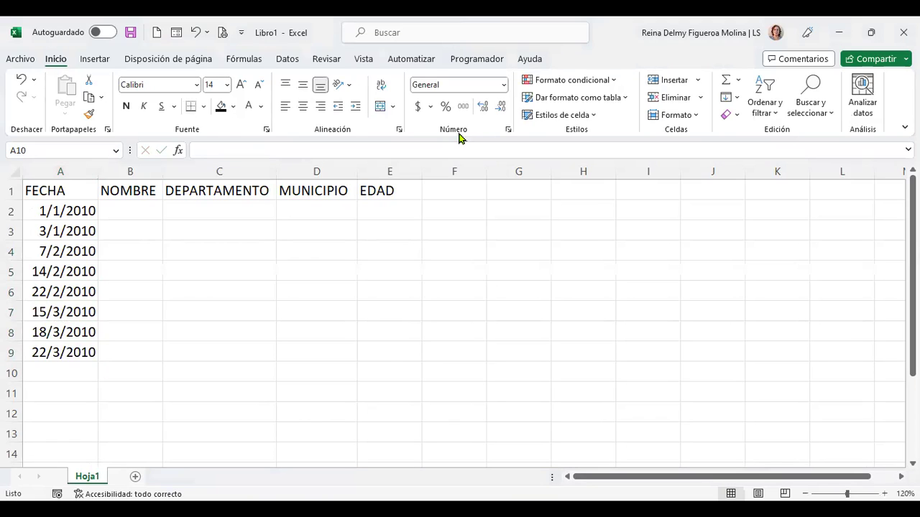
text(5/4/2010)
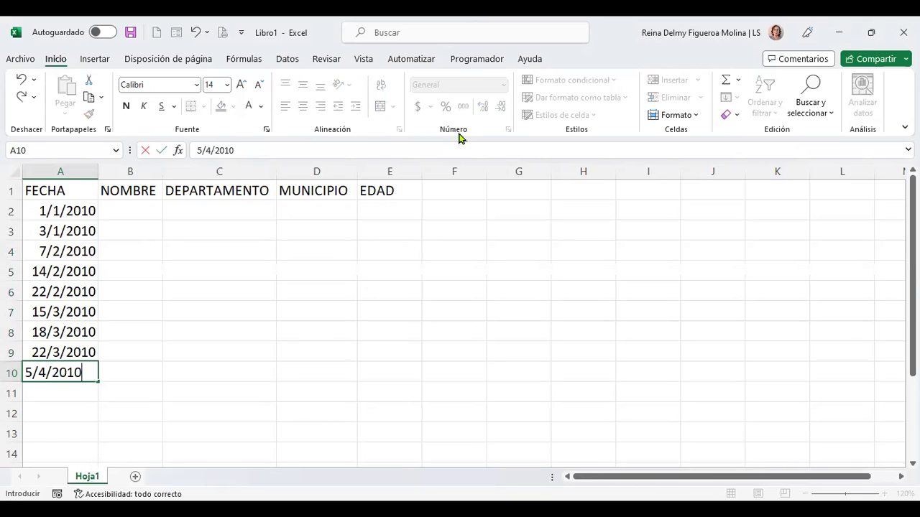
key(Return)
text(6/6/2010)
key(Return)
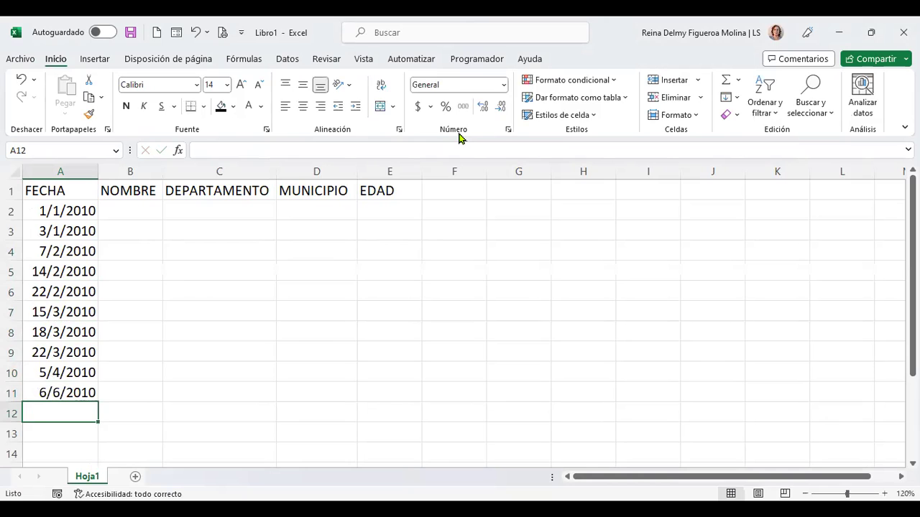
text(14/7/2010)
key(Return)
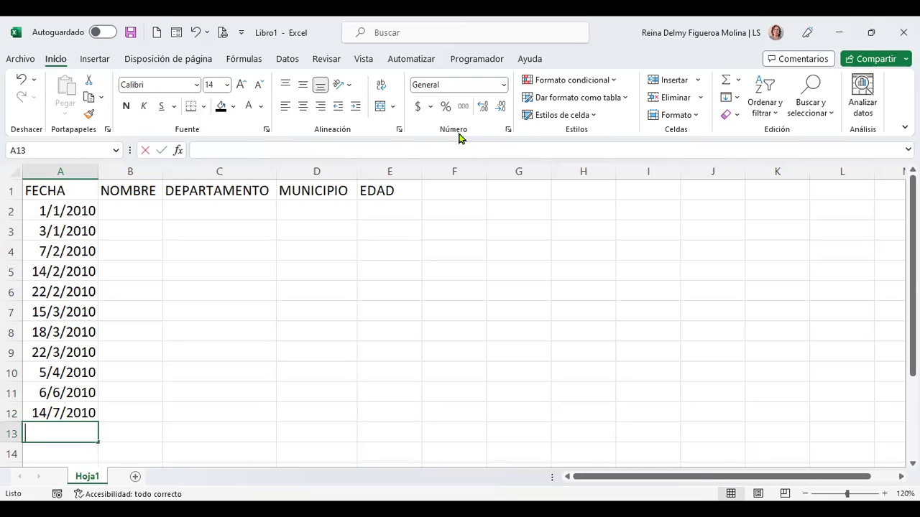
text(15/5/2010)
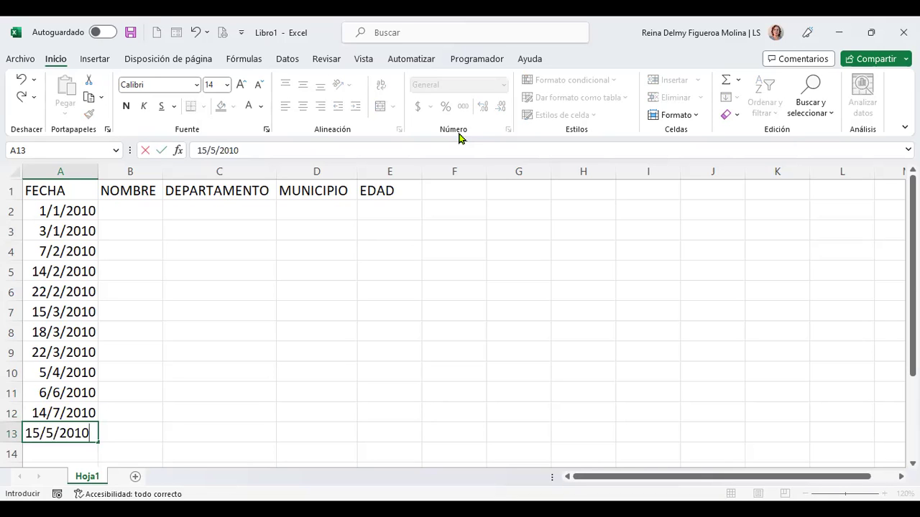
key(Tab)
key(Up)
key(Up)
key(Up)
key(Up)
key(Up)
key(Up)
key(Up)
key(Up)
key(Up)
key(Up)
key(Up)
key(Left)
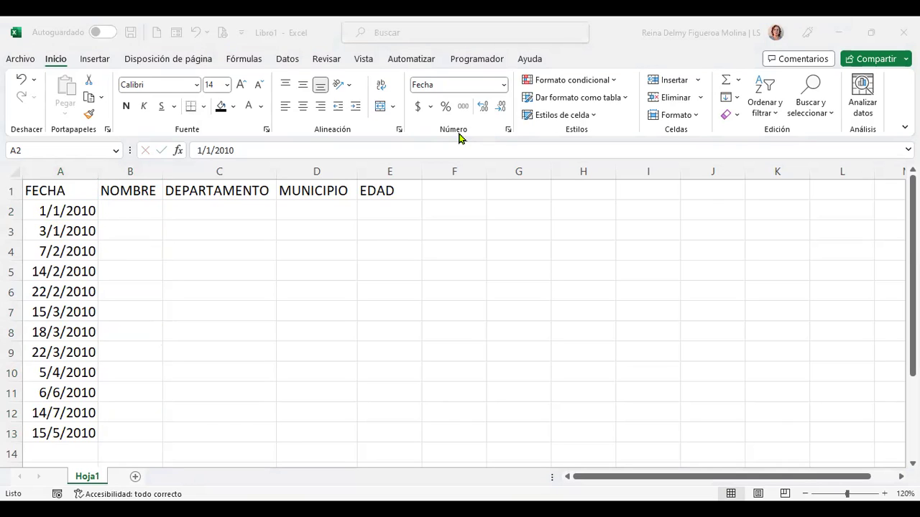
Enter four people's full names in uppercase into B2 through B5
click(136, 206)
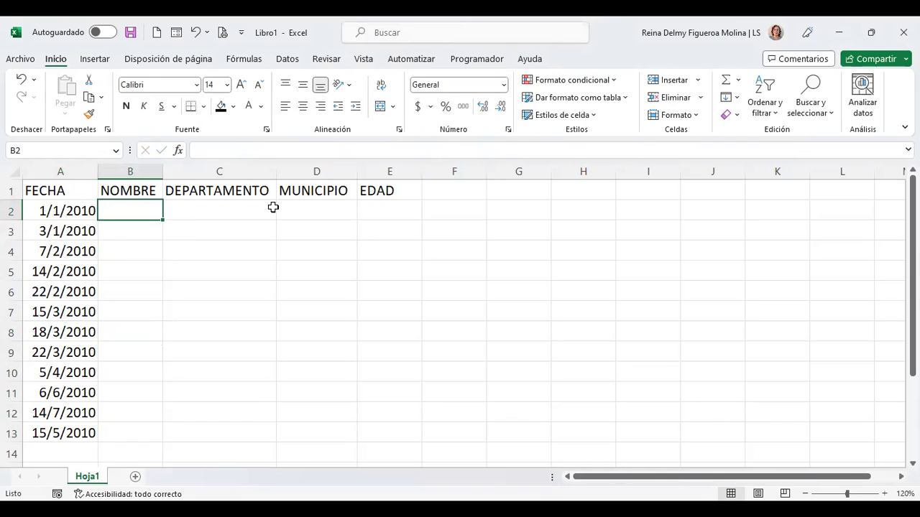
text(ana)
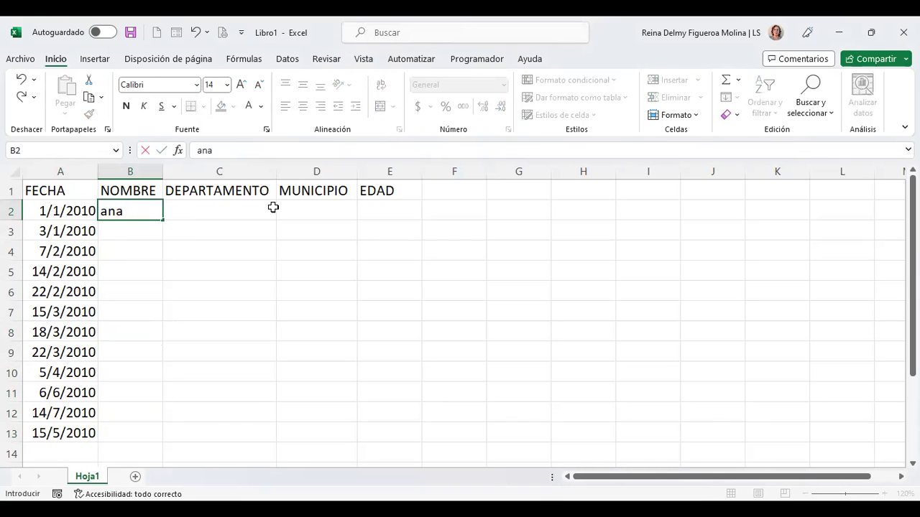
key(BackSpace)
key(BackSpace)
key(BackSpace)
text(AA)
key(BackSpace)
text(NA ORELLANA)
key(Return)
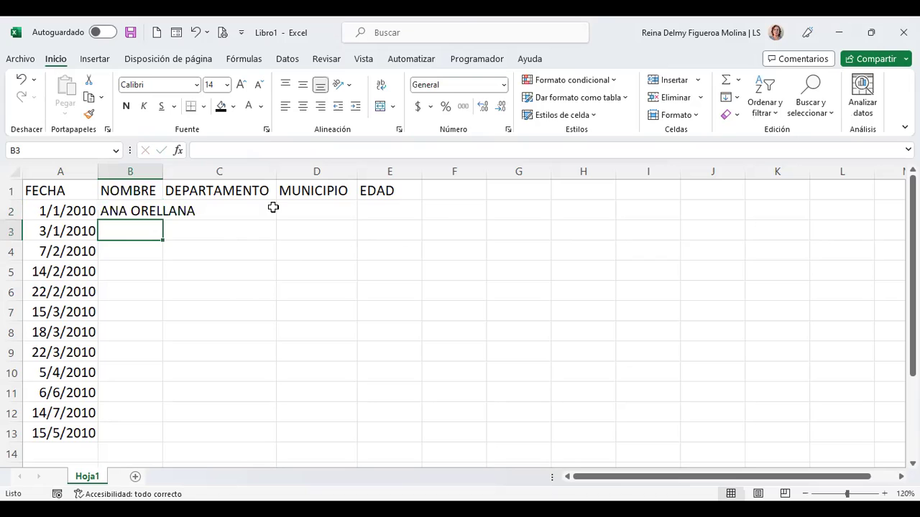
text(BENJAMIN)
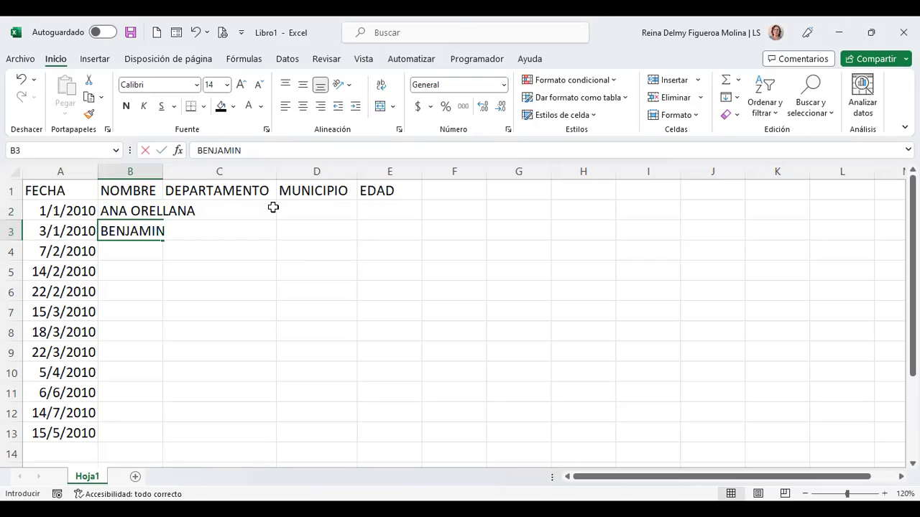
text( HERNANDEZ)
key(Return)
text(DIEG)
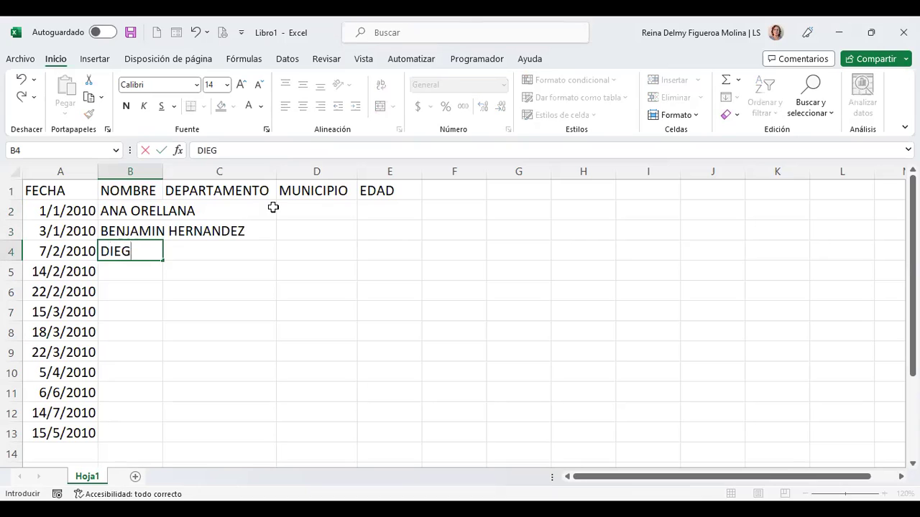
text(O AGUILLON)
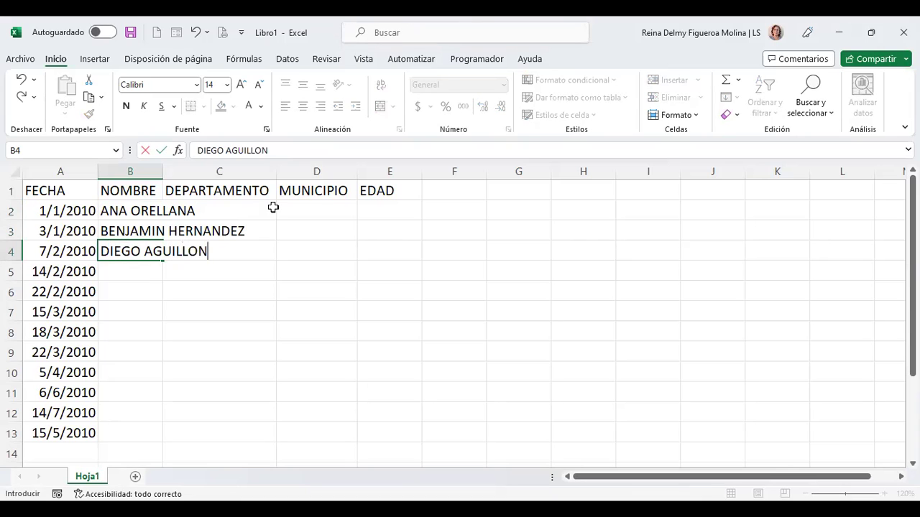
key(Return)
text(EDWIN LOPEZ)
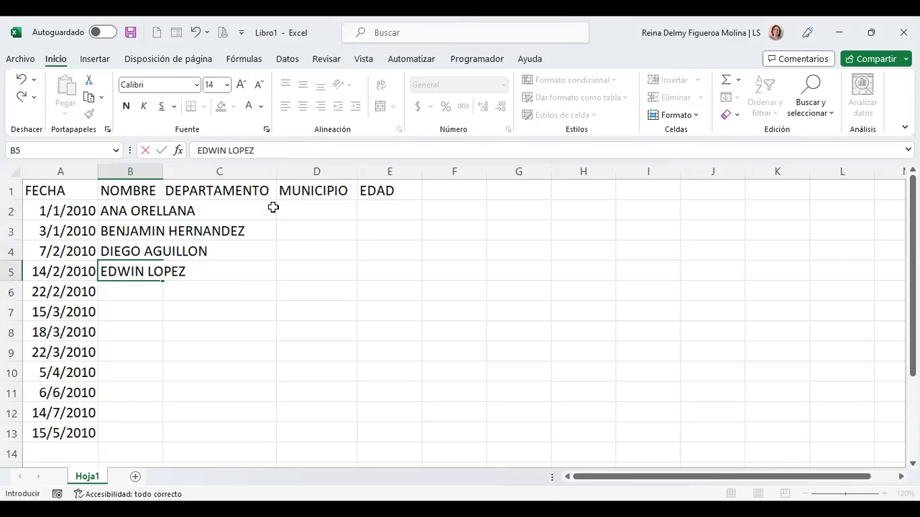
key(Return)
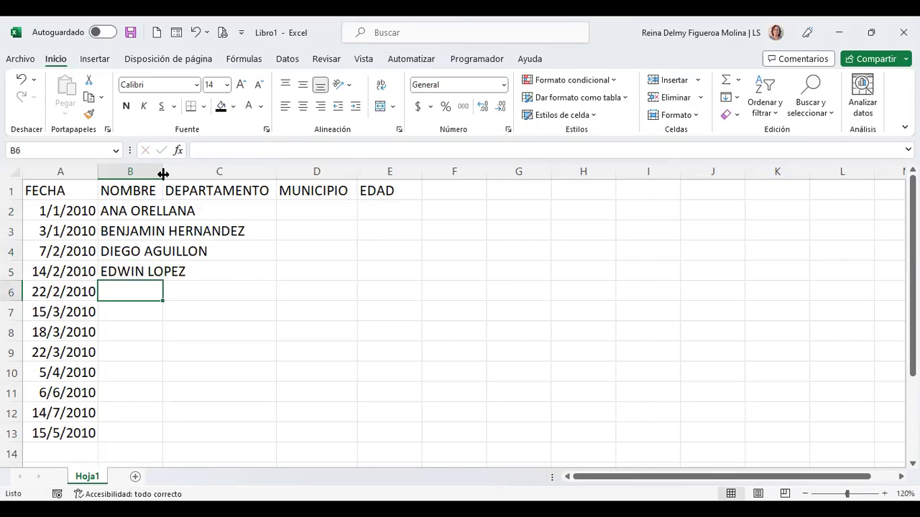
Widen column B and enter uppercase full names into the next four NOMBRE cells
double_click(163, 174)
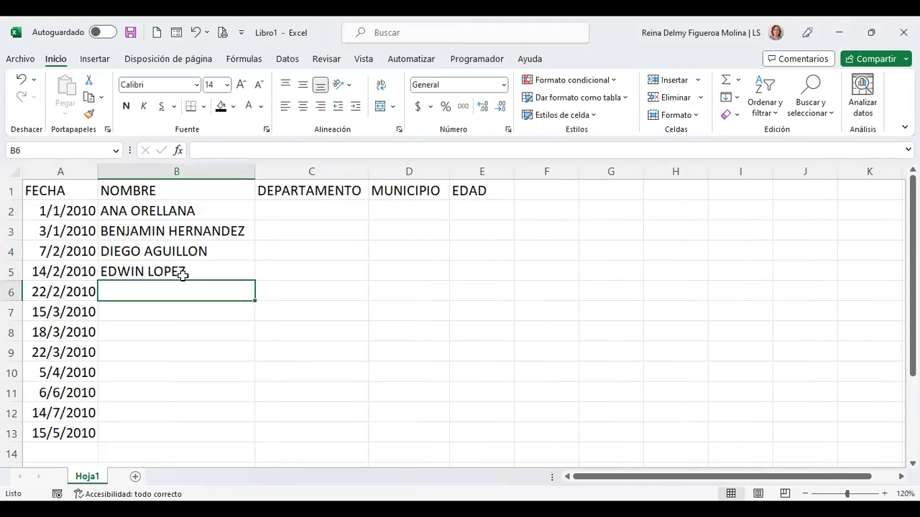
text(eILEEN)
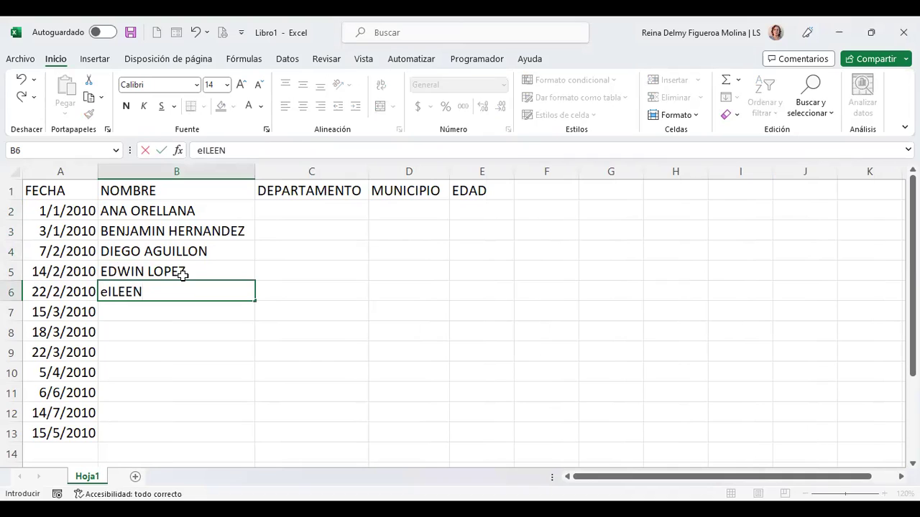
key(BackSpace)
key(BackSpace)
key(BackSpace)
key(BackSpace)
key(BackSpace)
key(BackSpace)
text(EILEEN O)
text(RTEGA)
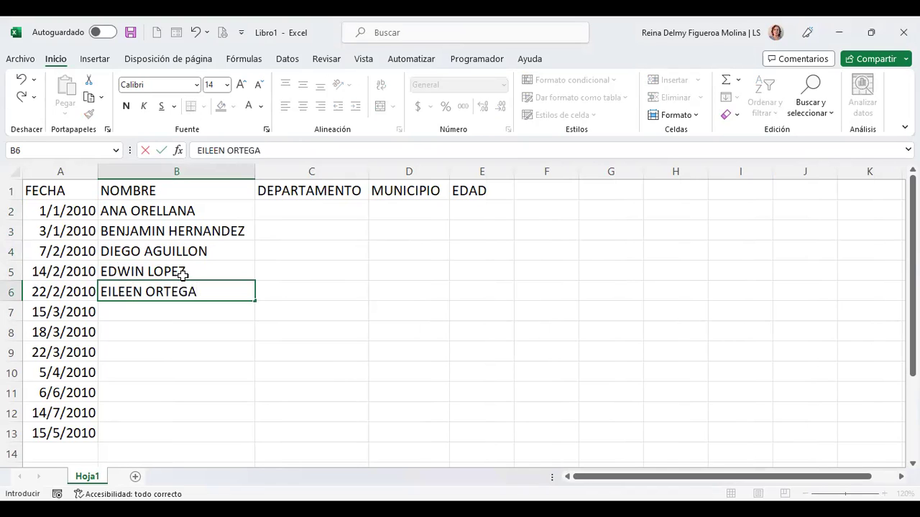
key(Return)
text(ELENA PERALT)
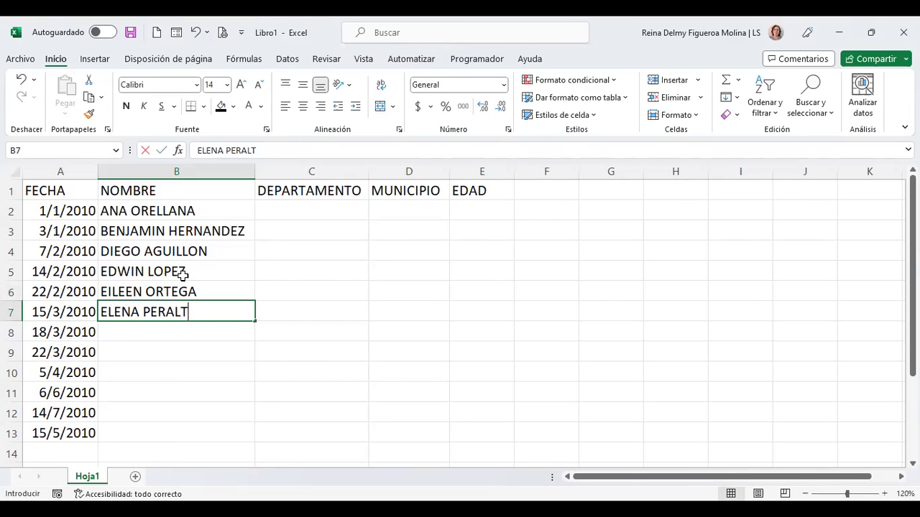
text(A)
key(Return)
text(ELSA RA)
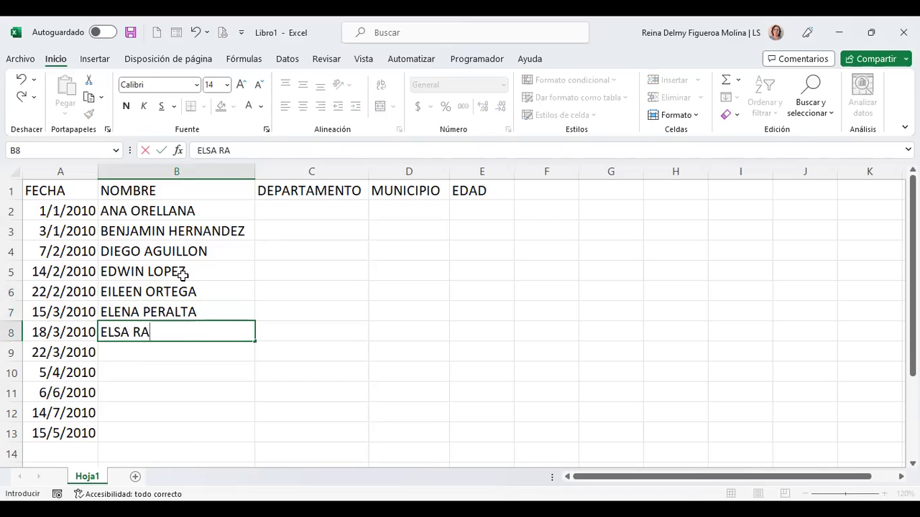
text(MOS)
key(Return)
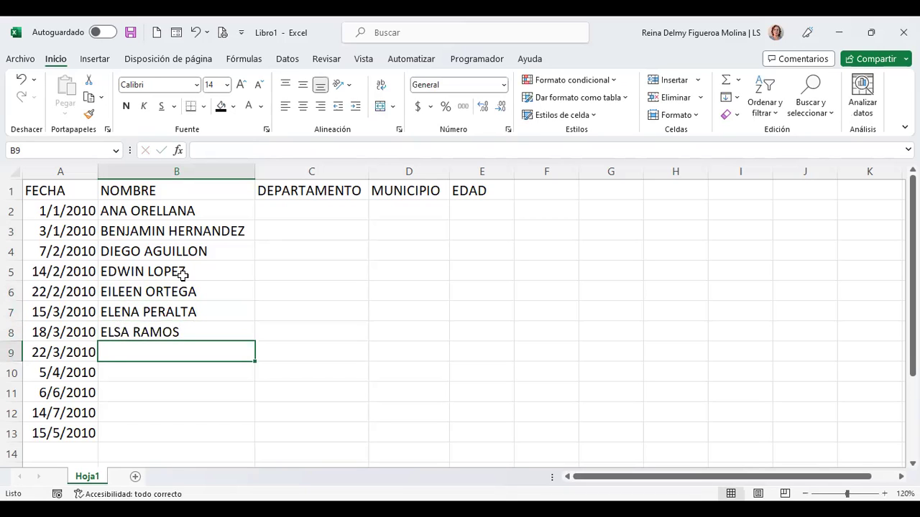
text(ELSY HENRI)
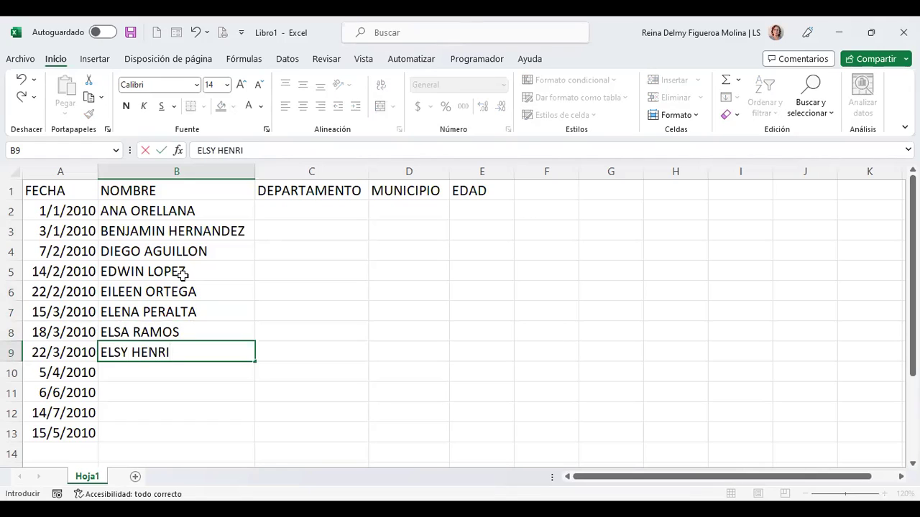
text(QUEZ)
key(Return)
Enter the remaining four uppercase full names down to B13
text(EMELY RAMÍREZ)
key(Return)
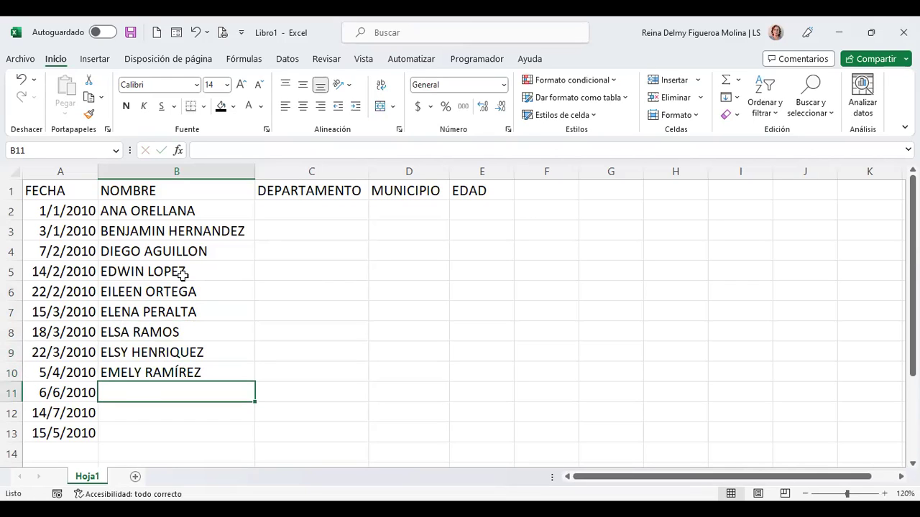
text(GERSON PONCE)
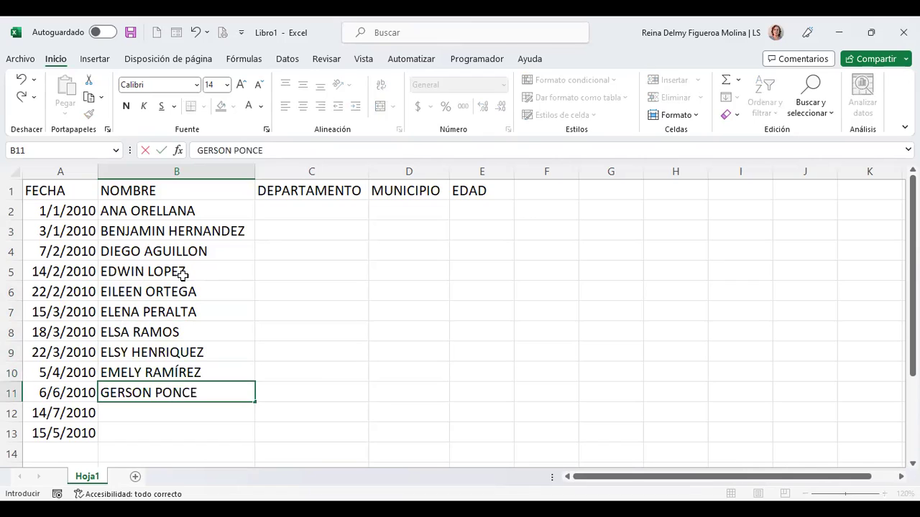
key(Return)
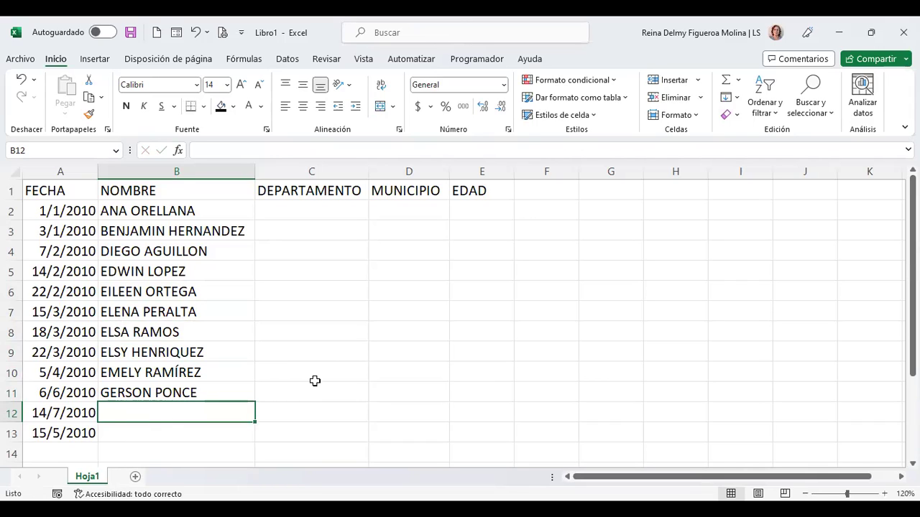
text(INGRID CASTR)
key(BackSpace)
text(TRO)
key(Return)
text(JES)
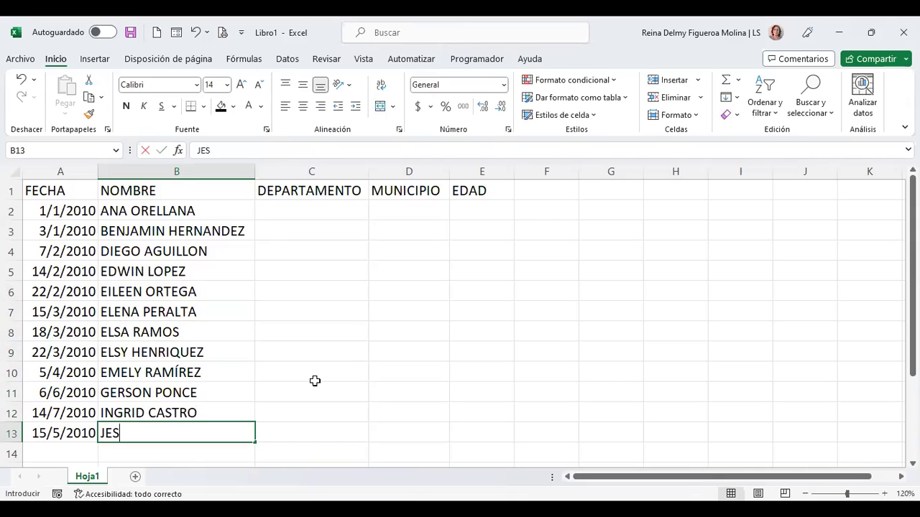
text(SICA ROSLES)
key(Return)
Correct the misspelled surname in B13 by inserting the missing letter
key(Up)
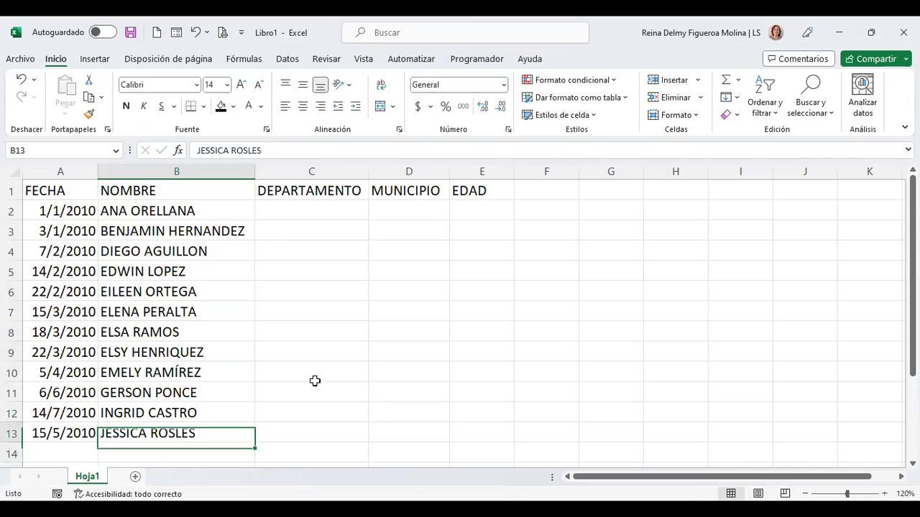
key(F2)
key(Left)
key(Left)
key(Left)
text(A)
key(Return)
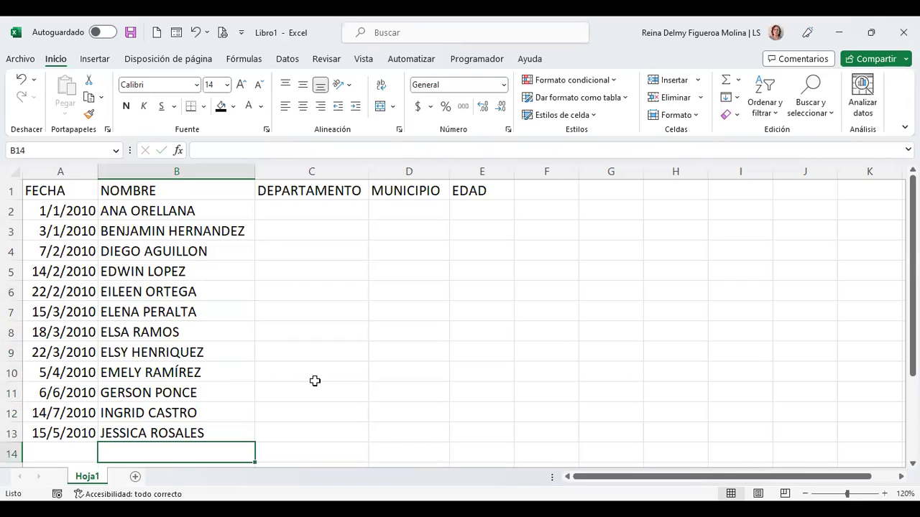
Enter SAN SALVADOR in C2 and copy it into C3:C5
click(319, 204)
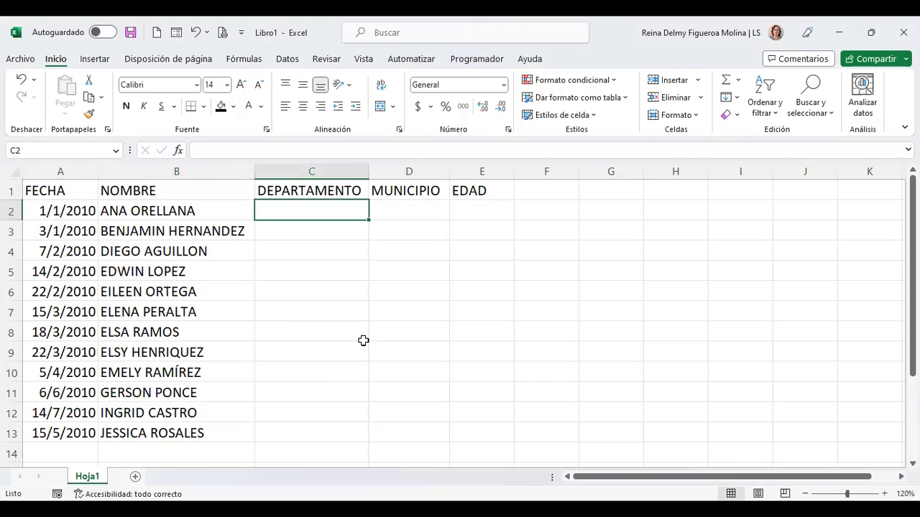
text(SAN SALVADOR)
key(Return)
key(Up)
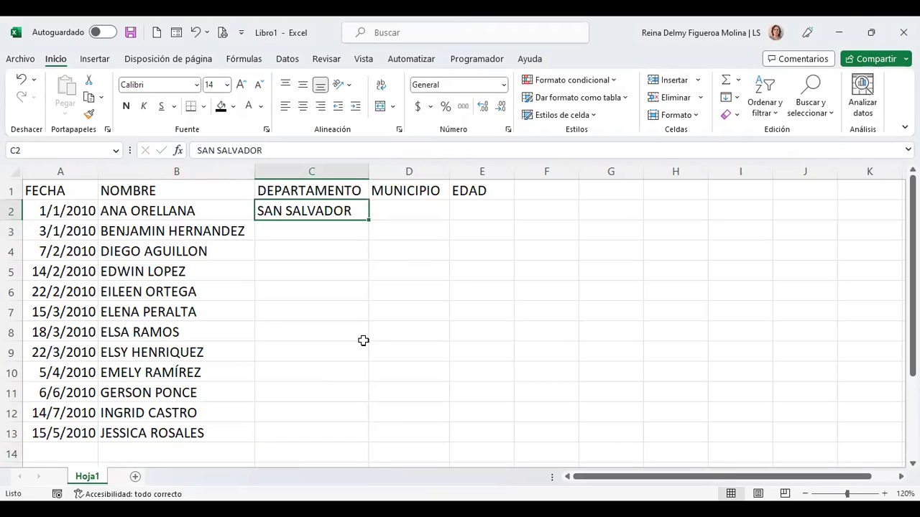
key(ctrl+c)
key(Down)
key(shift+Down)
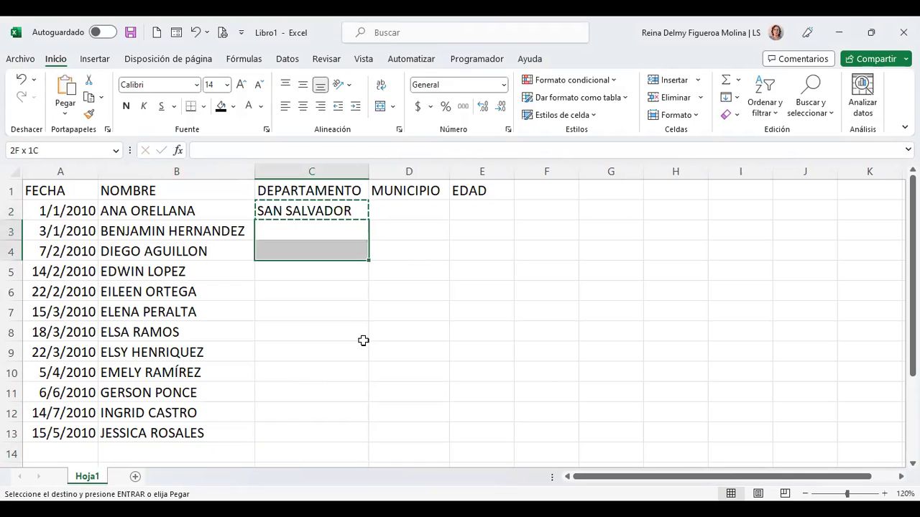
key(shift+Down)
key(Return)
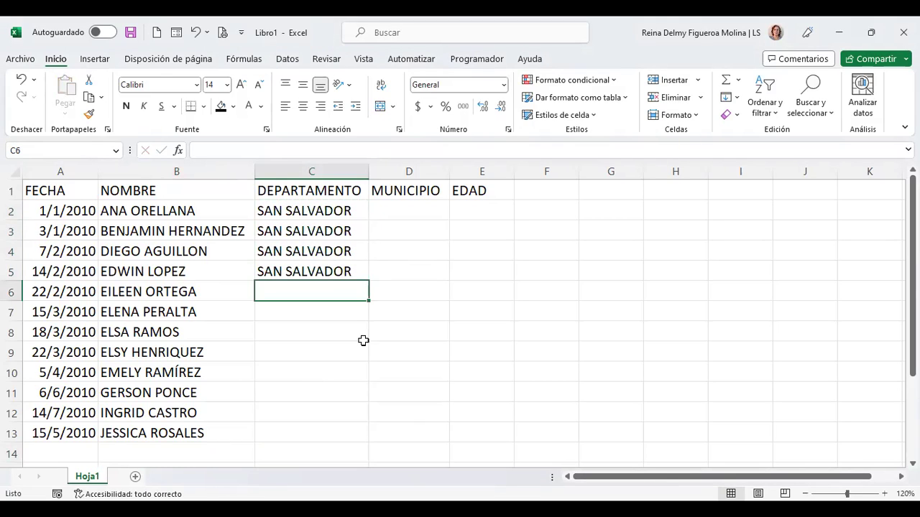
Enter SANTA ANA in C6, copy it to C8, and put CHALATENANGO in C7
text(SANTA ANA)
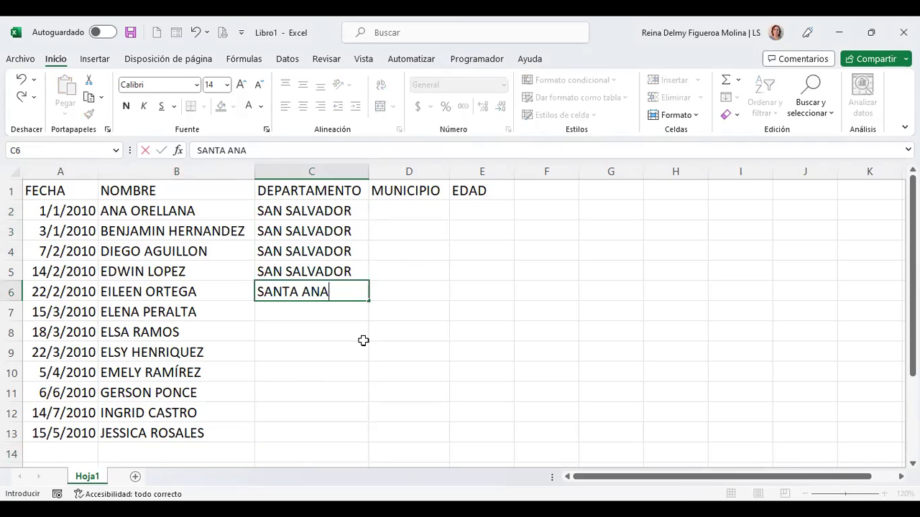
key(ctrl+Return)
key(ctrl+c)
click(363, 339)
key(Return)
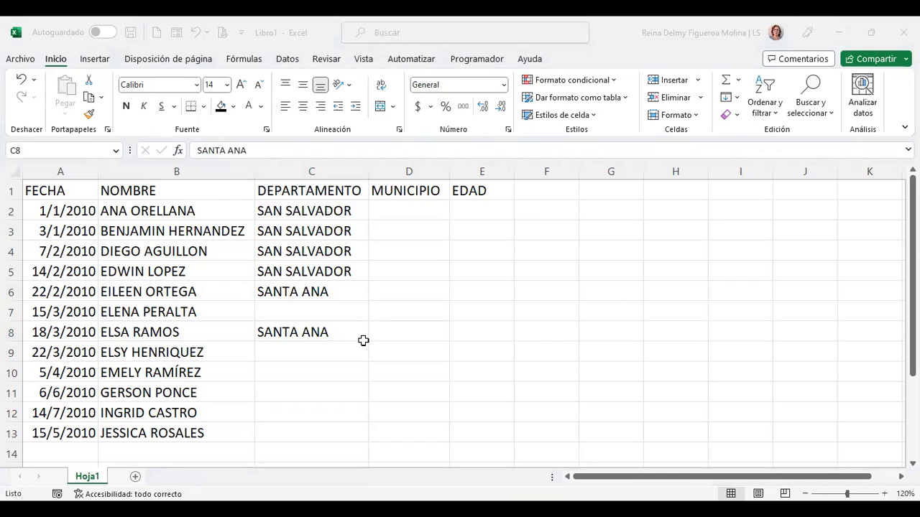
key(Up)
text(CHA)
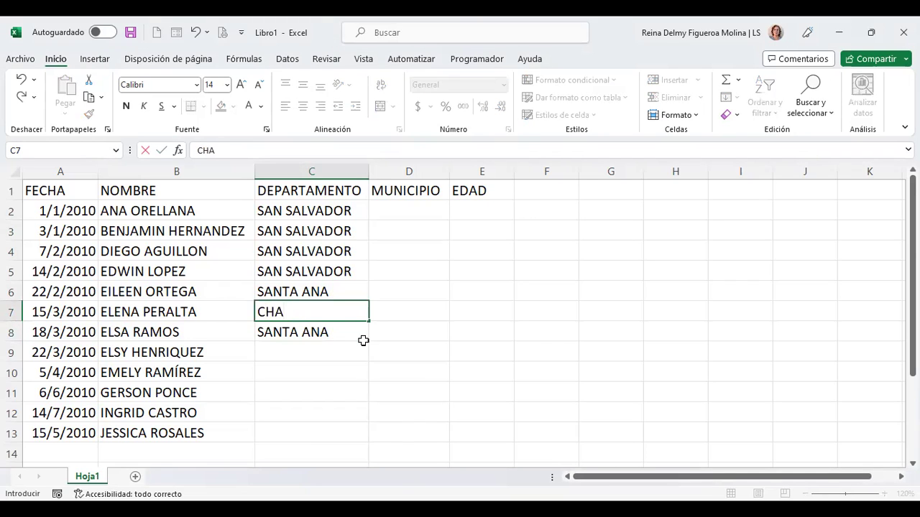
text(LATENGN)
key(BackSpace)
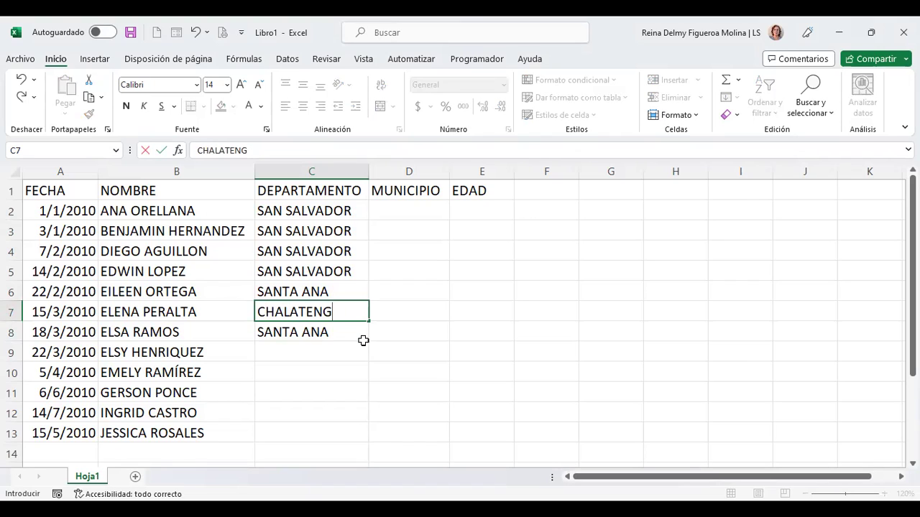
key(BackSpace)
text(ANGO)
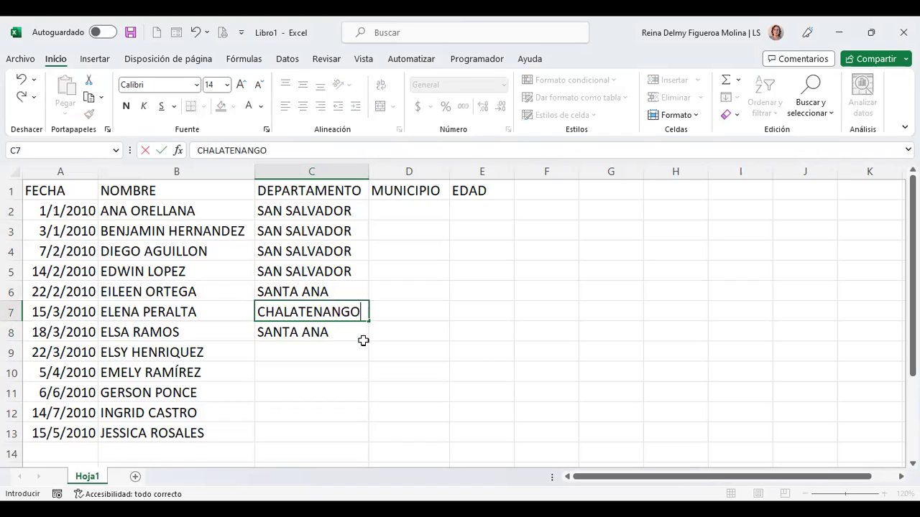
key(Return)
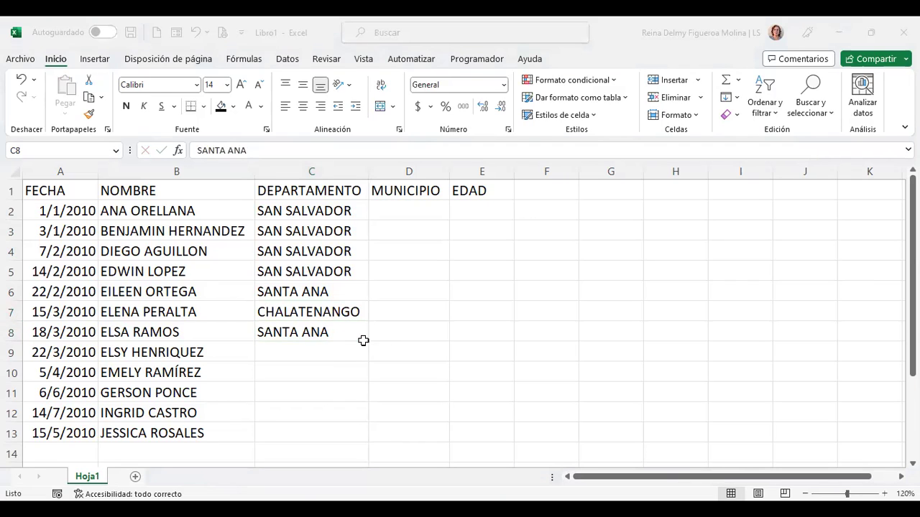
Fill C9:C12 with AHUACHAPAN, SONSONATE, LA UNION and SAN MIGUEL
click(363, 342)
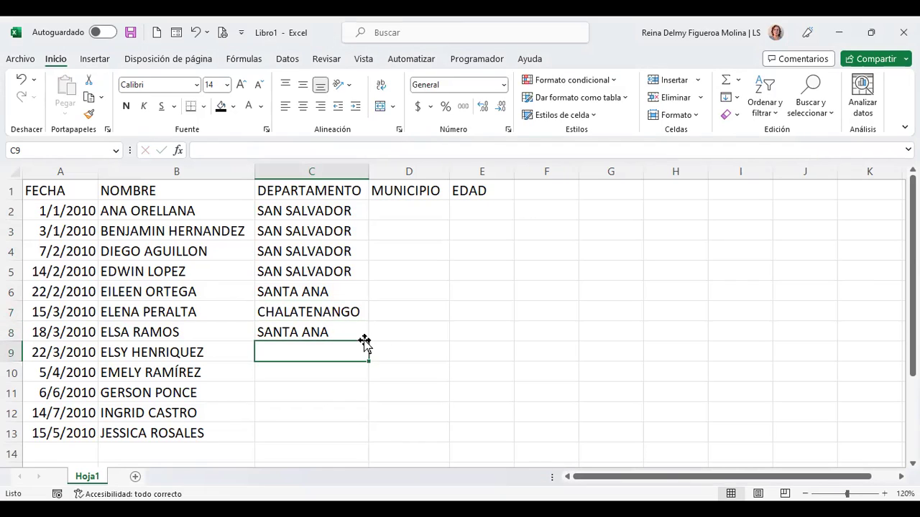
text(AHUACHAPAN)
key(Return)
text(SONS)
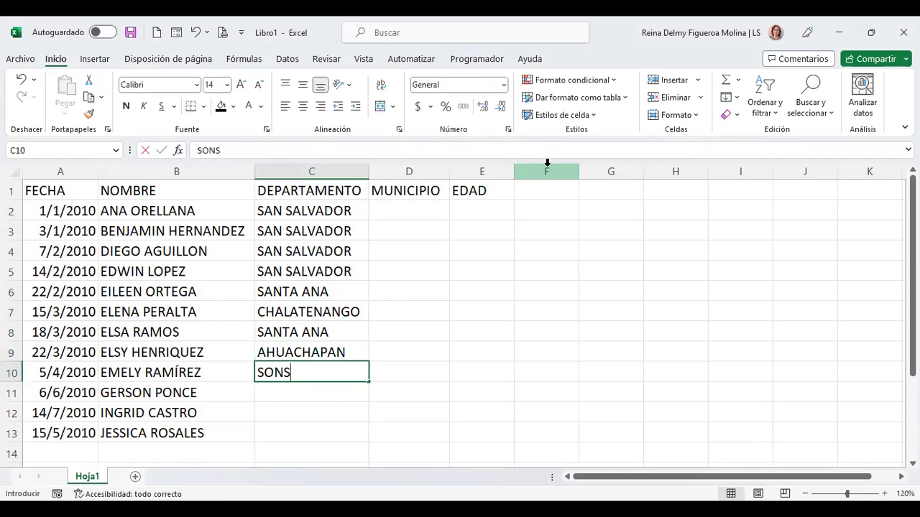
text(ONATE)
key(Return)
text(LA UION)
key(BackSpace)
key(BackSpace)
key(BackSpace)
text(NION)
key(Return)
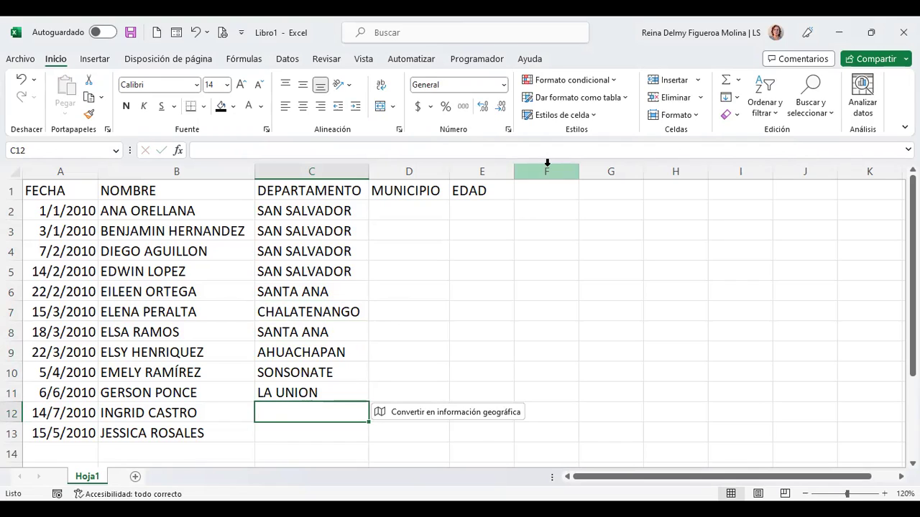
text(SAN MIGUE)
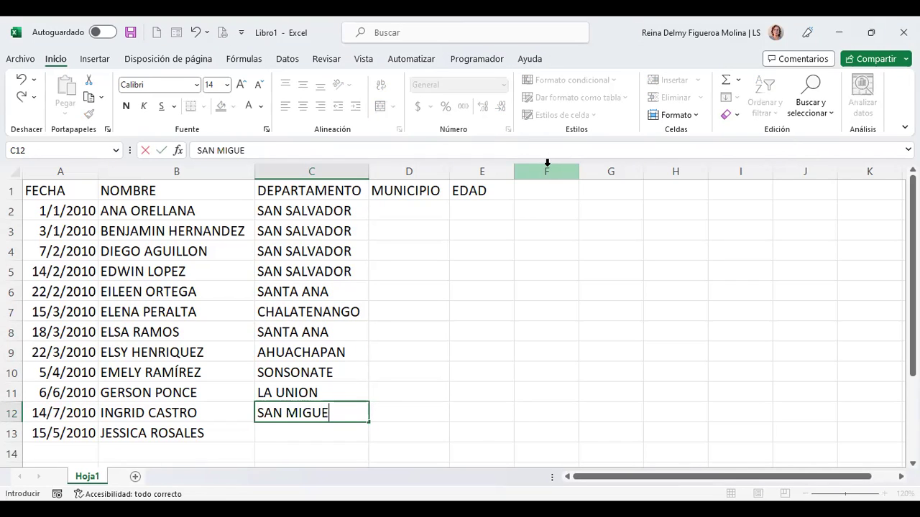
text(L)
key(Return)
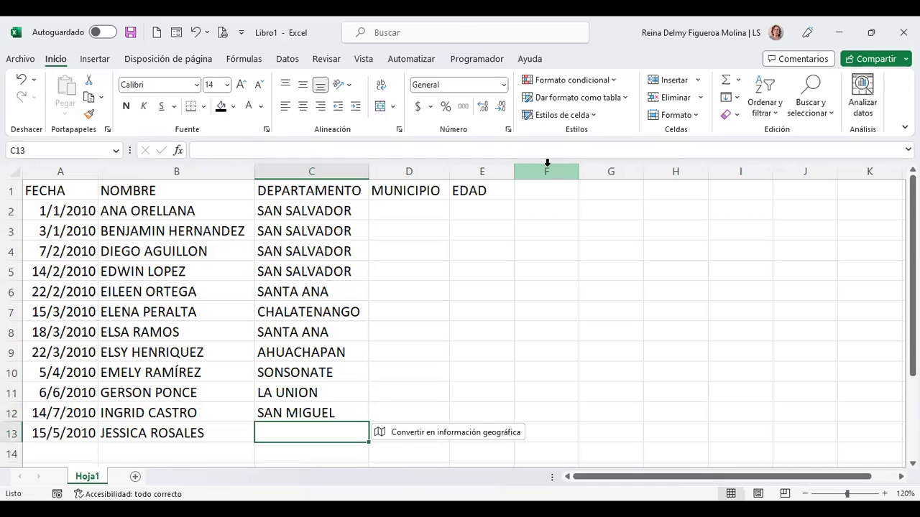
Enter CABAÑAS in C13 and move to the first MUNICIPIO cell
text(CABAS)
key(BackSpace)
text(ÑAS)
key(Return)
key(Right)
key(Up)
key(Up)
key(Up)
key(Up)
key(Up)
key(Up)
key(Down)
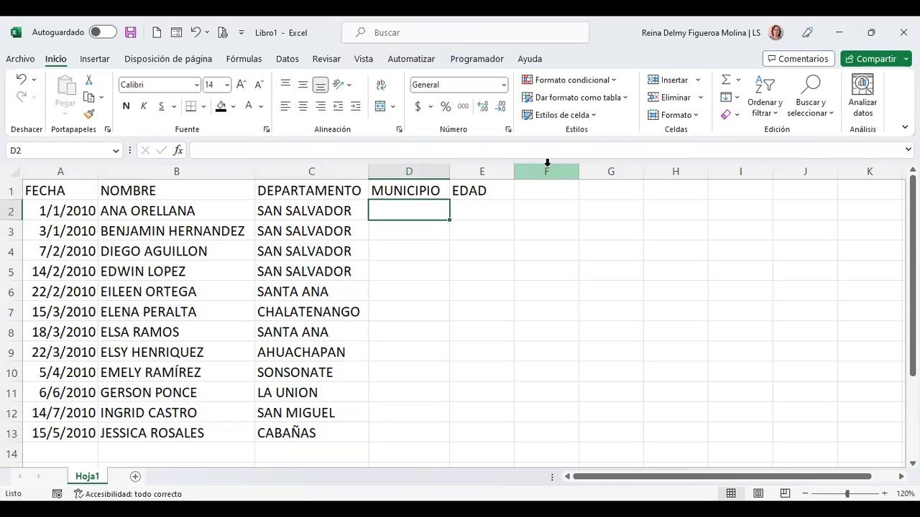
Copy the four SAN SALVADOR cells C2:C5 into MUNICIPIO cells D2:D5
key(Left)
key(shift+Down)
key(shift+Down)
key(shift+Down)
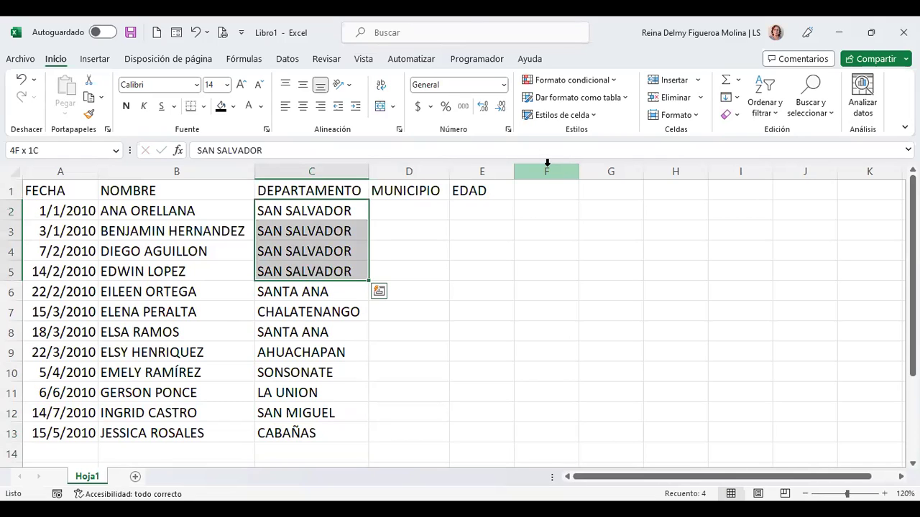
key(ctrl+c)
key(Right)
key(Return)
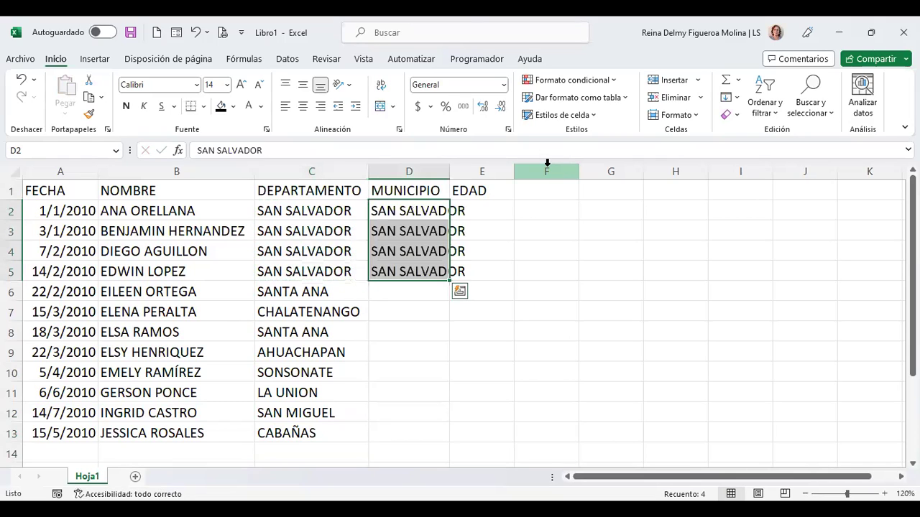
Autofit column D so SAN SALVADOR shows in full, then select D6
double_click(449, 175)
click(435, 290)
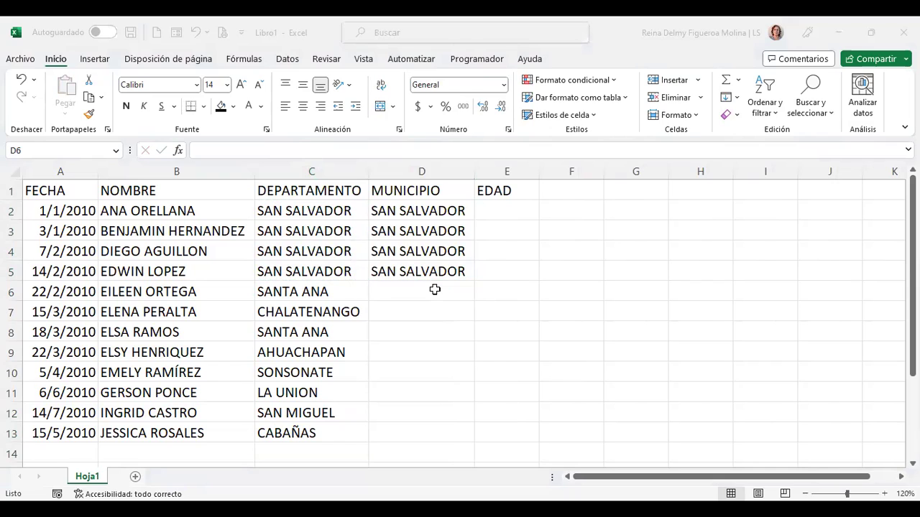
click(435, 289)
Enter SANTA ANA in D6 and D8 and LA PALMA in D7, correcting typos
click(435, 289)
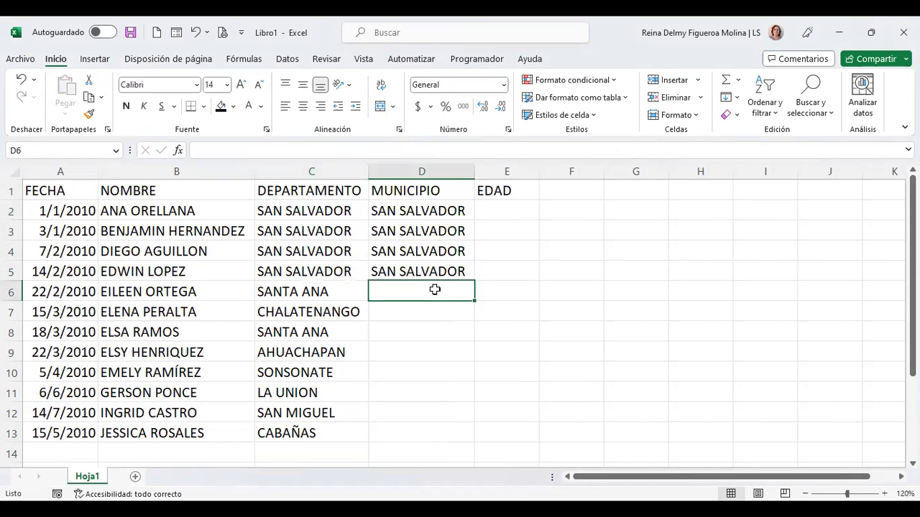
text(SANTA ANA)
key(Return)
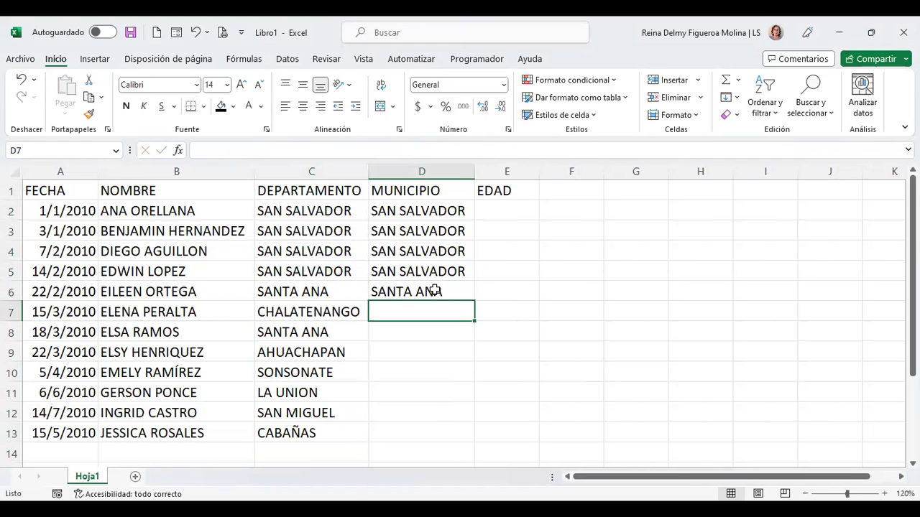
key(Return)
text(SAN)
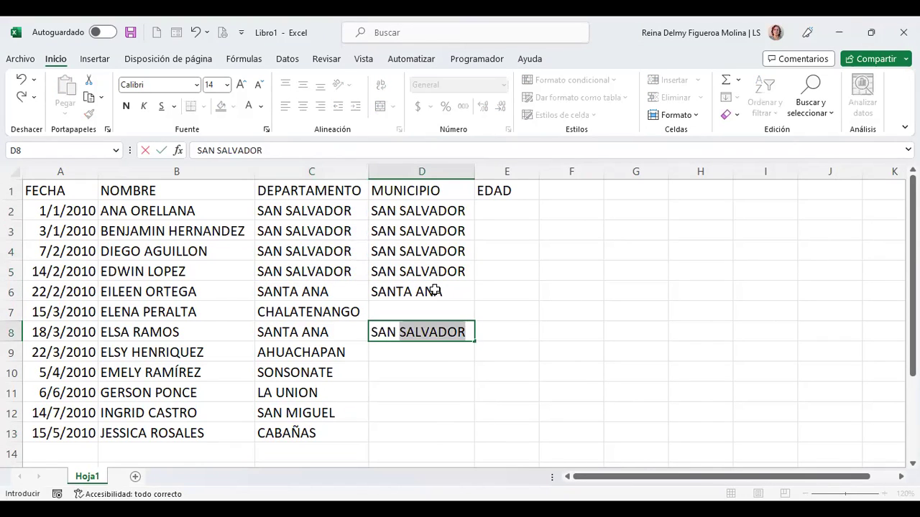
text( TA)
key(BackSpace)
key(BackSpace)
key(BackSpace)
text(TA ANA)
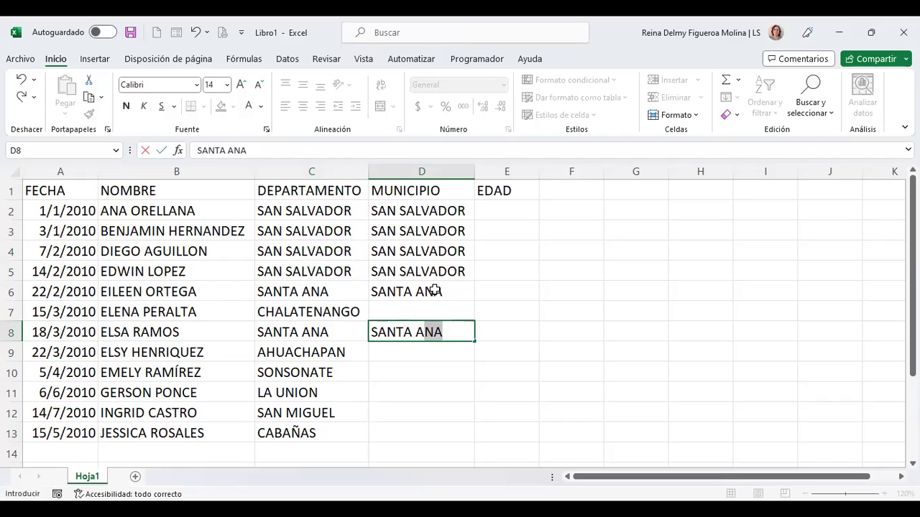
key(Return)
key(Up)
key(Up)
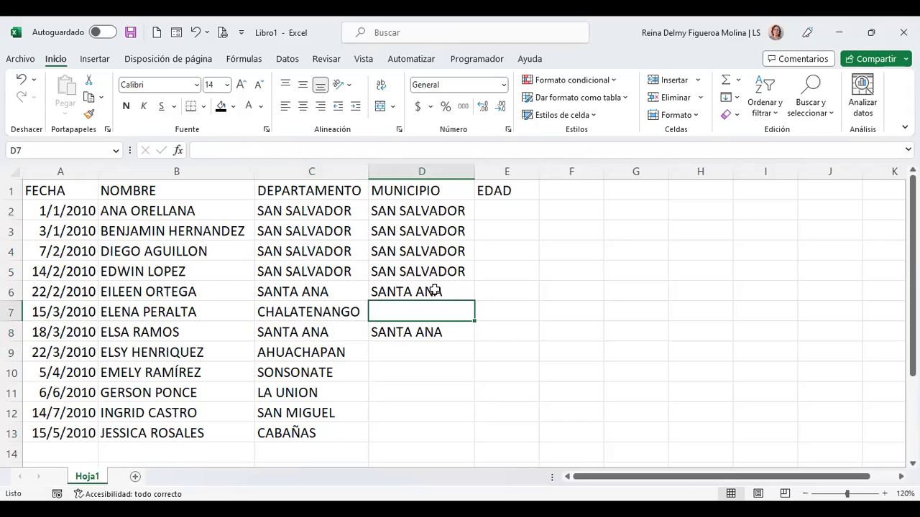
text(CHALA)
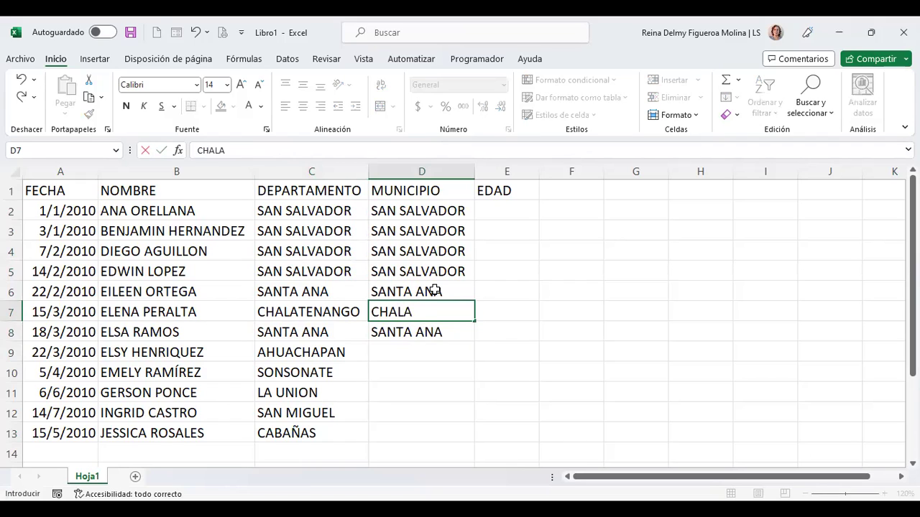
text(TENANGO)
key(BackSpace)
key(BackSpace)
key(BackSpace)
key(BackSpace)
key(BackSpace)
key(BackSpace)
key(BackSpace)
text(LA PALMA)
key(Return)
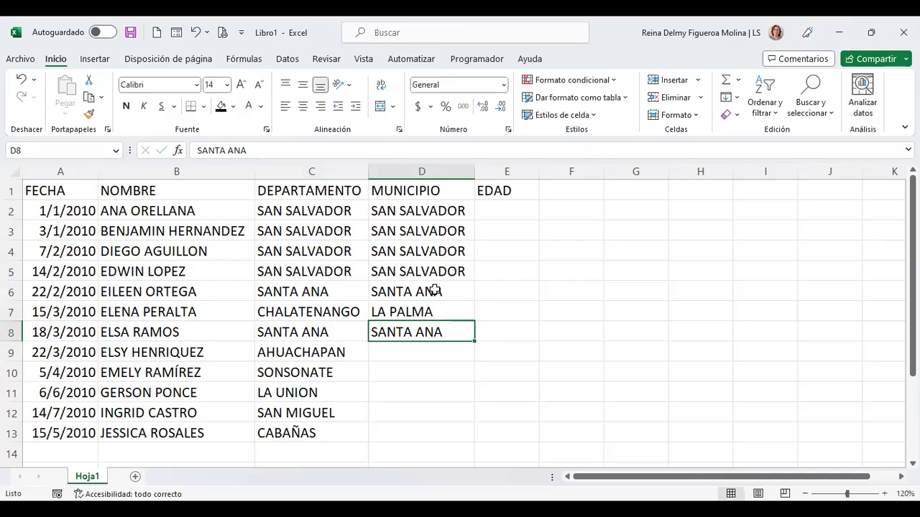
key(Return)
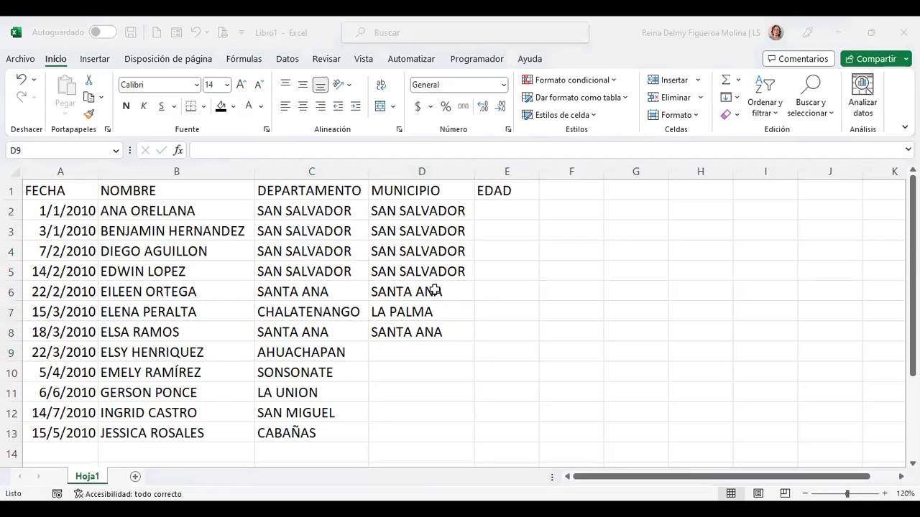
Enter TACUBA, ACAJUTLA, LA UNIÓN, LOLOTIQUE and SENSUNTEPEQUE in D9:D13, then autofit column D
text(TAC)
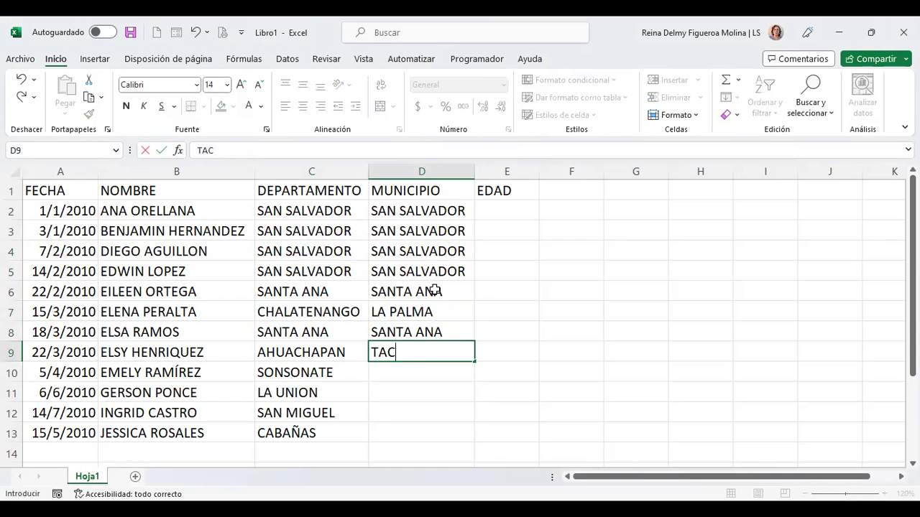
text(UBA)
key(Return)
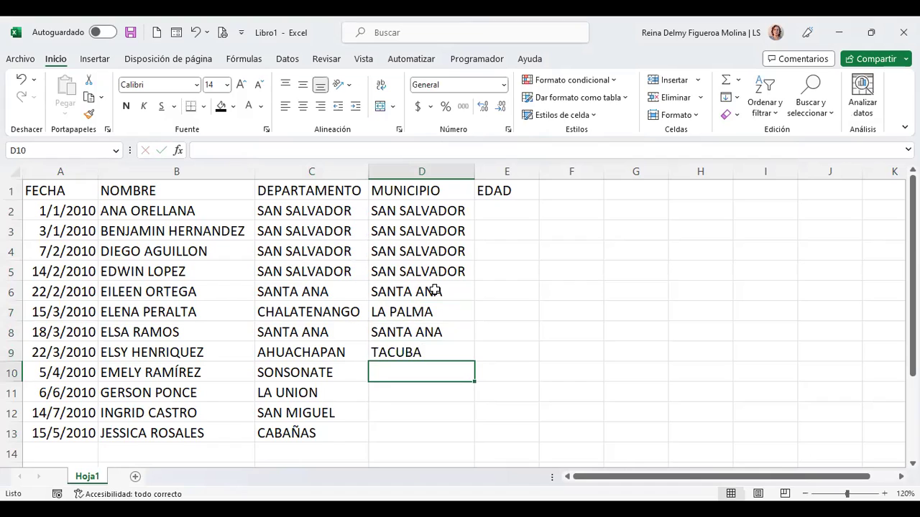
text(ACAJUTLA)
key(Return)
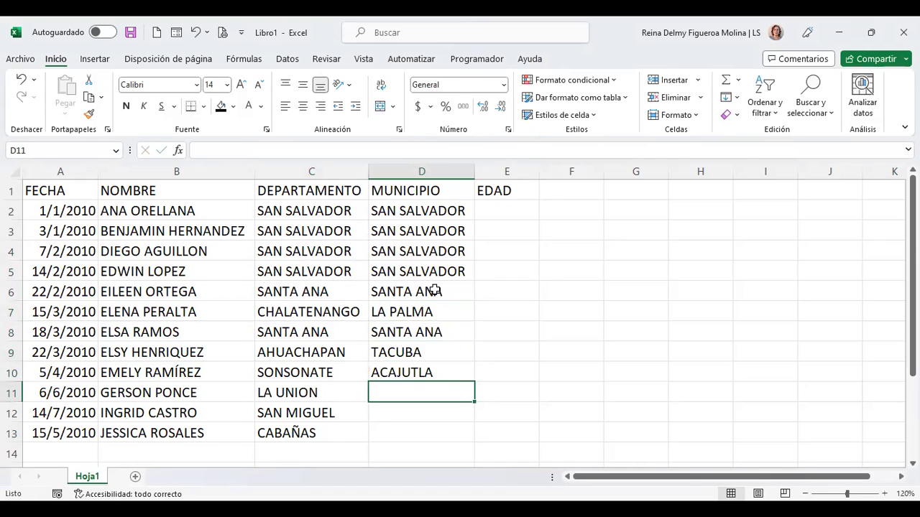
text(LA UNIÓN)
key(Return)
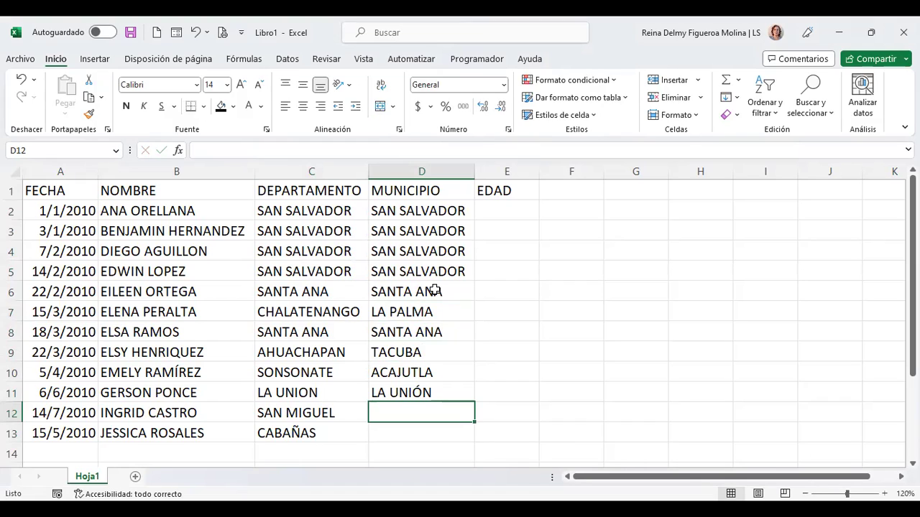
text(LOLOTIUQU)
key(BackSpace)
text(UE)
key(BackSpace)
key(BackSpace)
key(BackSpace)
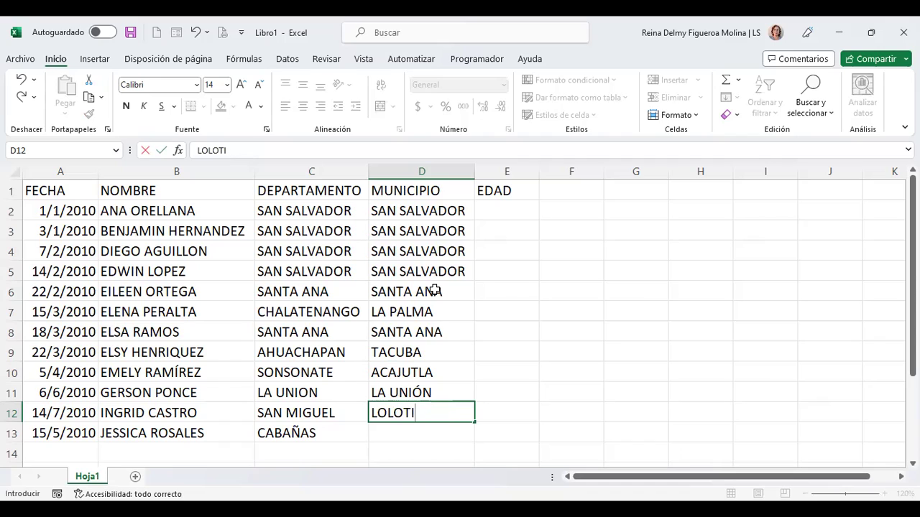
text(QUE)
key(Return)
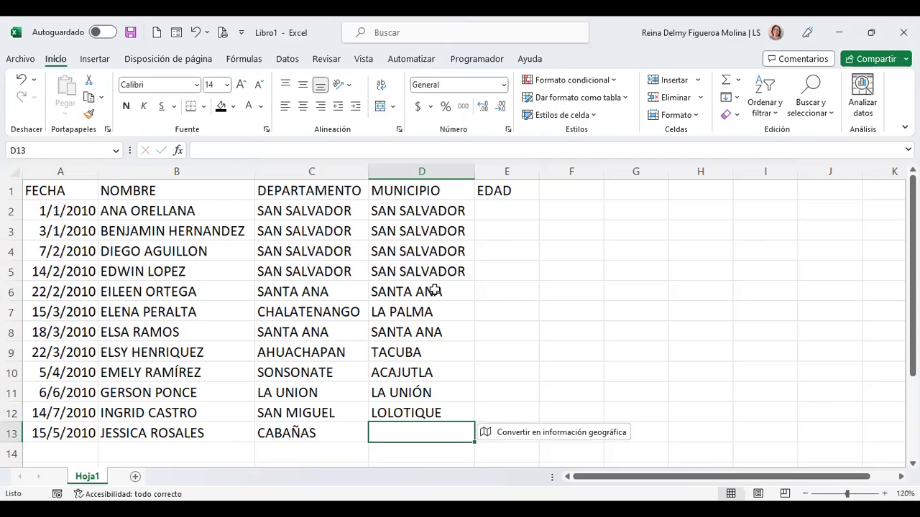
text(SENSUNTEPEQUE)
key(Return)
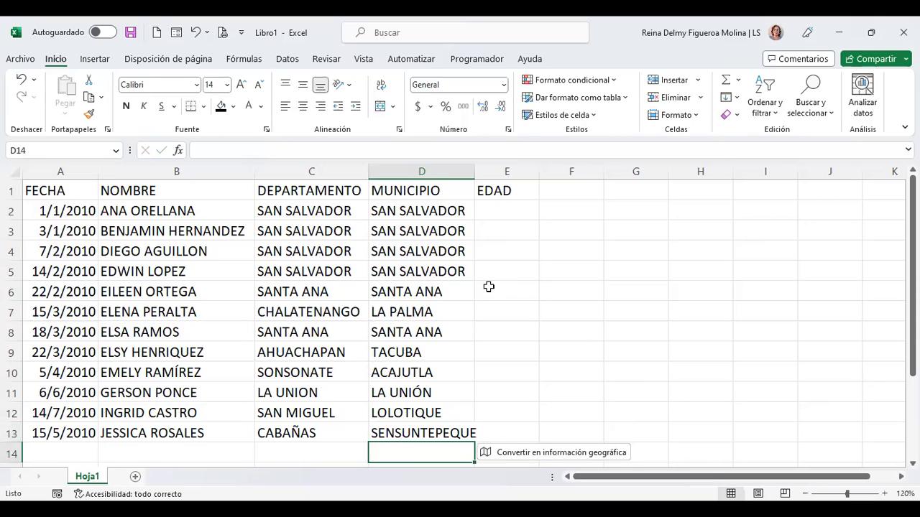
double_click(476, 174)
click(517, 210)
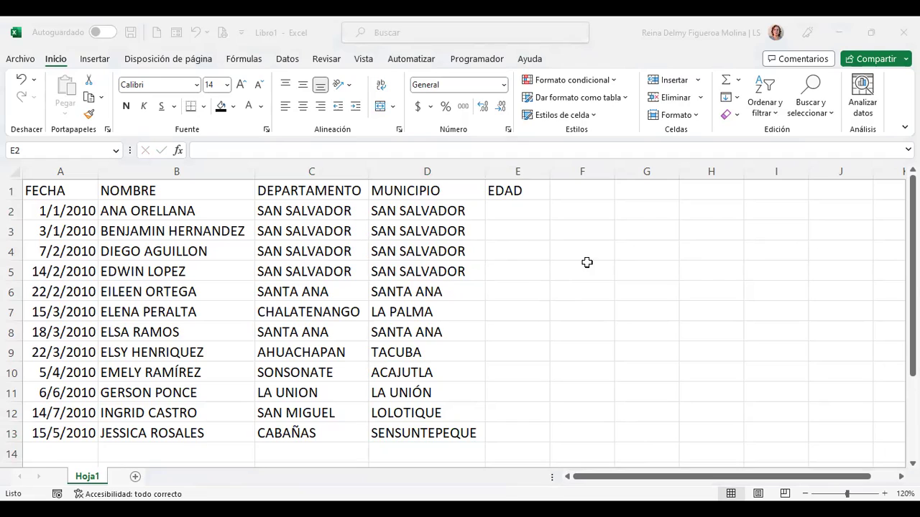
Enter the formula =+ALEATORIO.ENTRE(20;60) in E2 for a random age
click(519, 210)
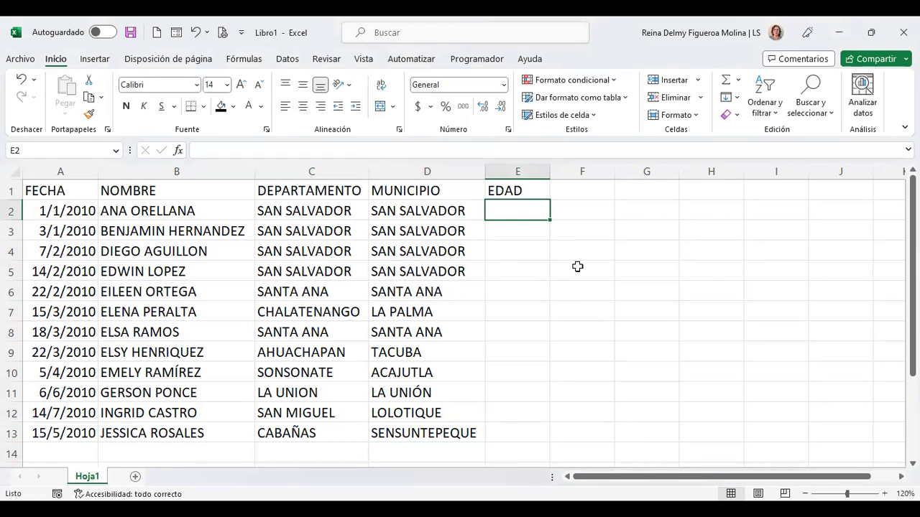
text(+ALEA)
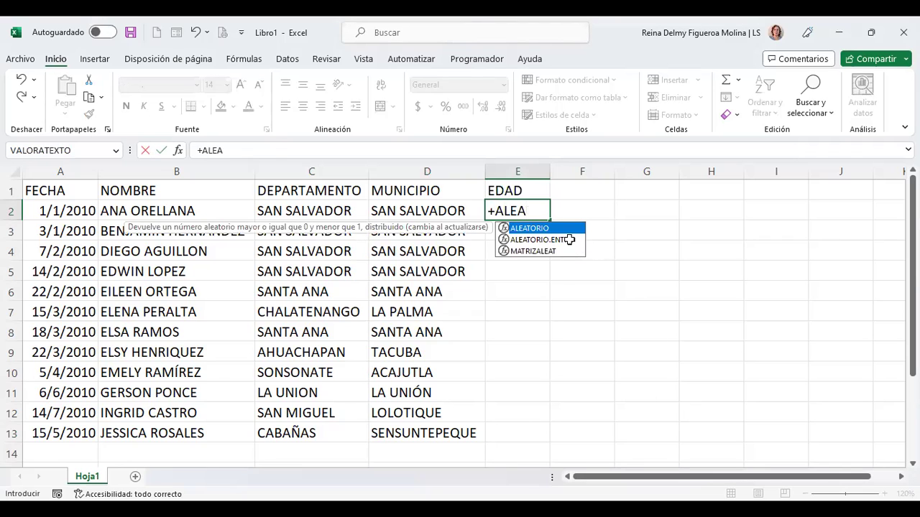
double_click(568, 240)
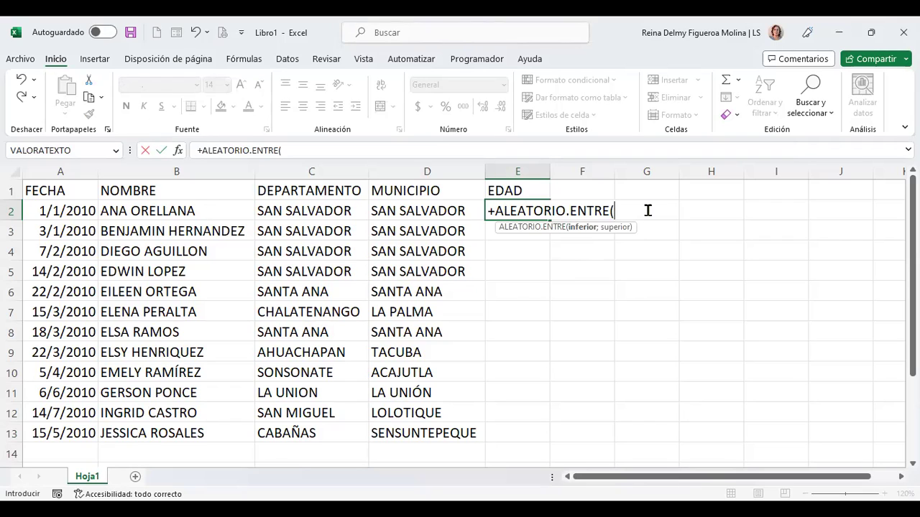
text(20)
text(;60)
key(Return)
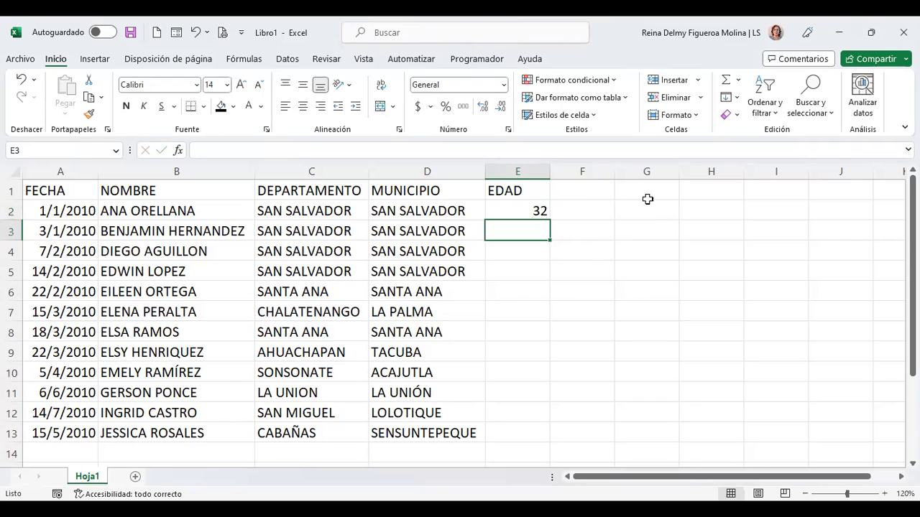
Fill the random-age formula down to E13 and copy E2:E13
click(539, 210)
drag(550, 219, 544, 440)
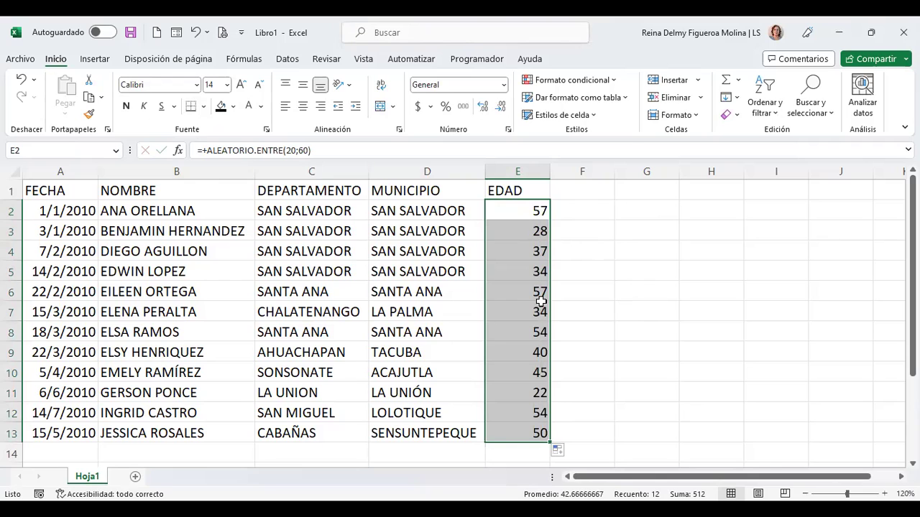
key(ctrl+c)
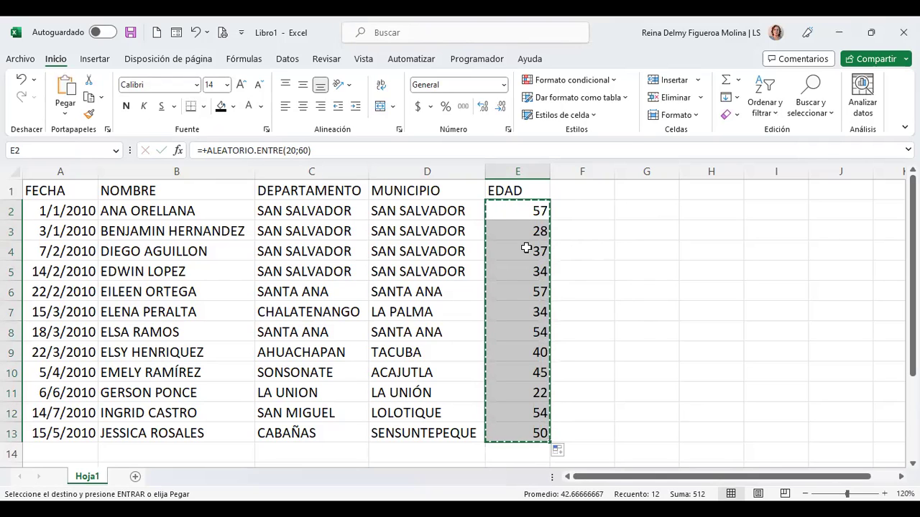
right_click(526, 248)
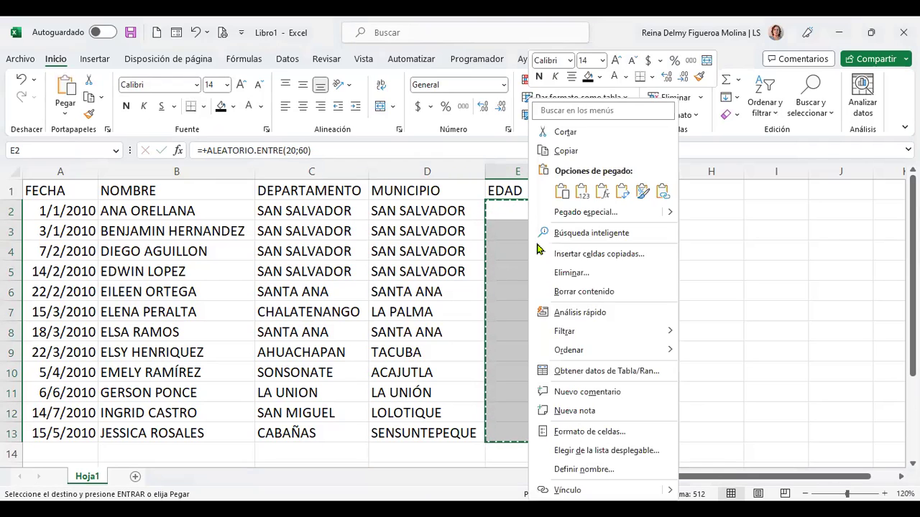
Paste the ages in E2:E13 back as fixed values and clear the copy marquee
click(582, 194)
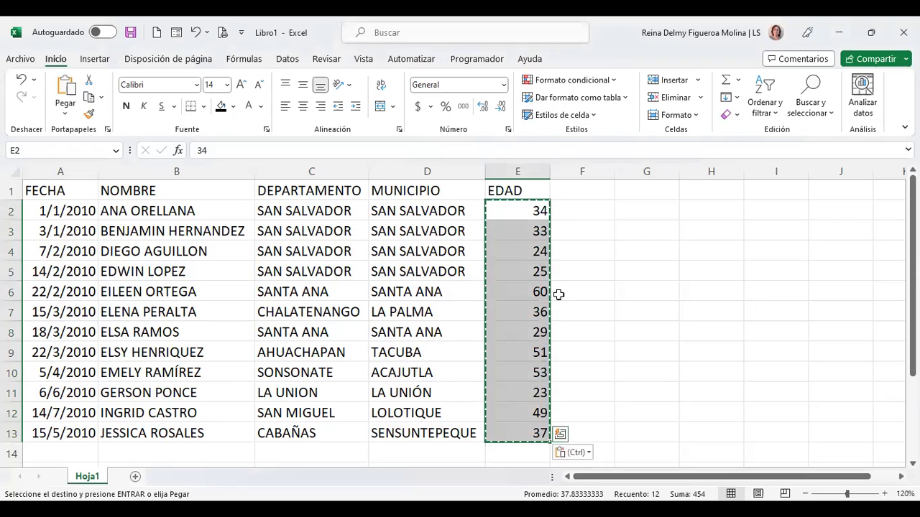
drag(579, 207, 579, 231)
click(577, 208)
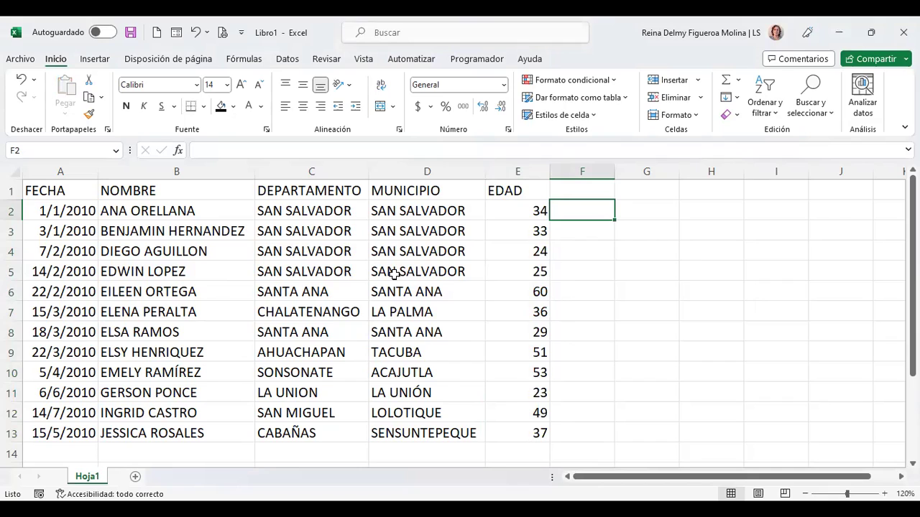
Apply bold (Negrita) to header cells A1:E1, FECHA through EDAD
drag(43, 190, 493, 204)
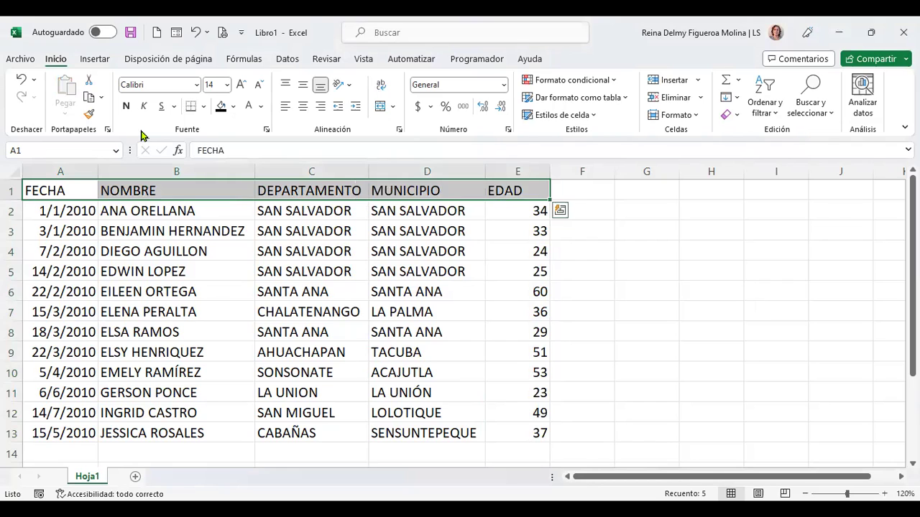
click(126, 106)
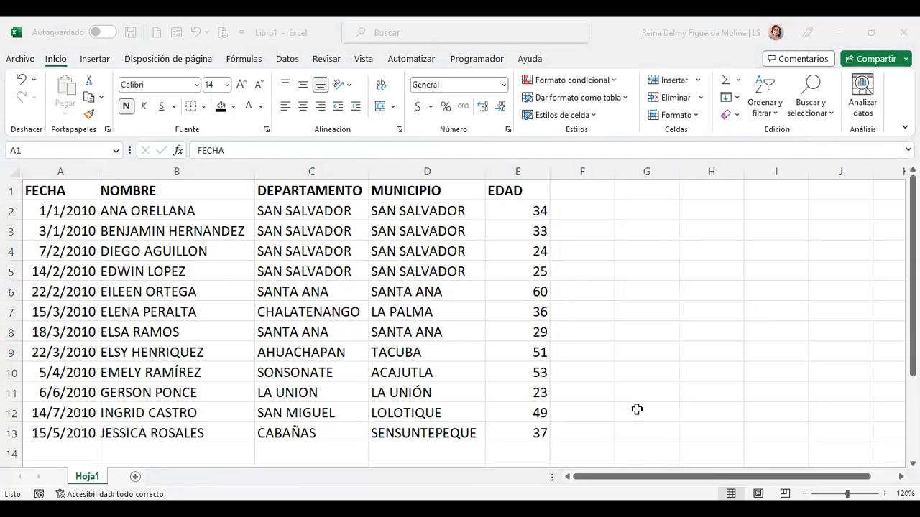
click(94, 191)
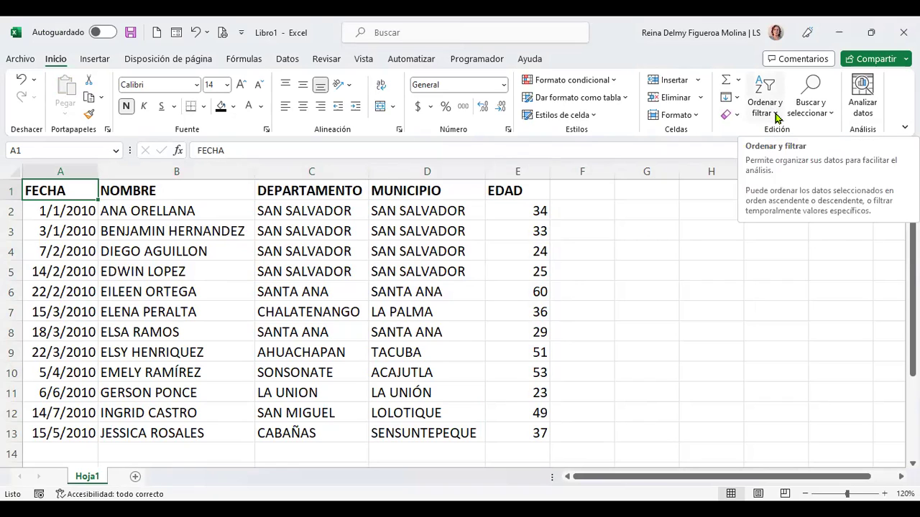
Turn on AutoFilter for the header row with Ordenar y filtrar > Filtro
click(776, 117)
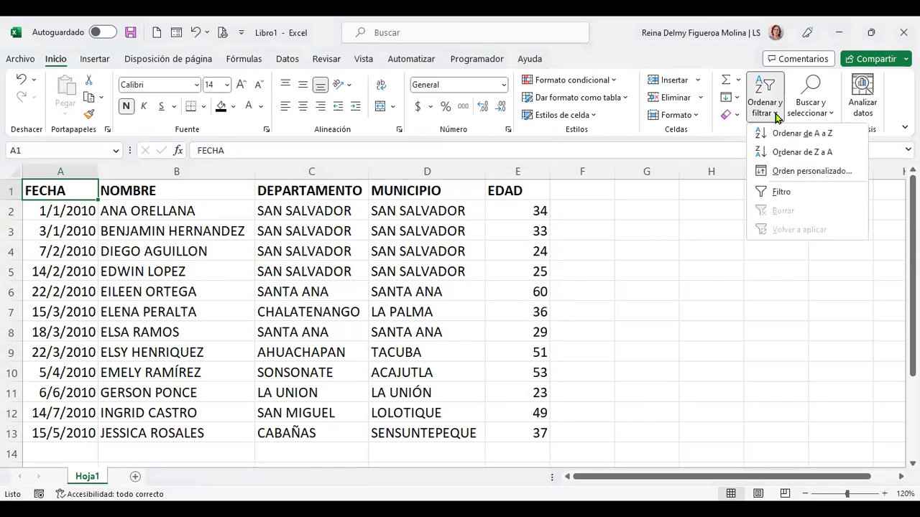
click(796, 193)
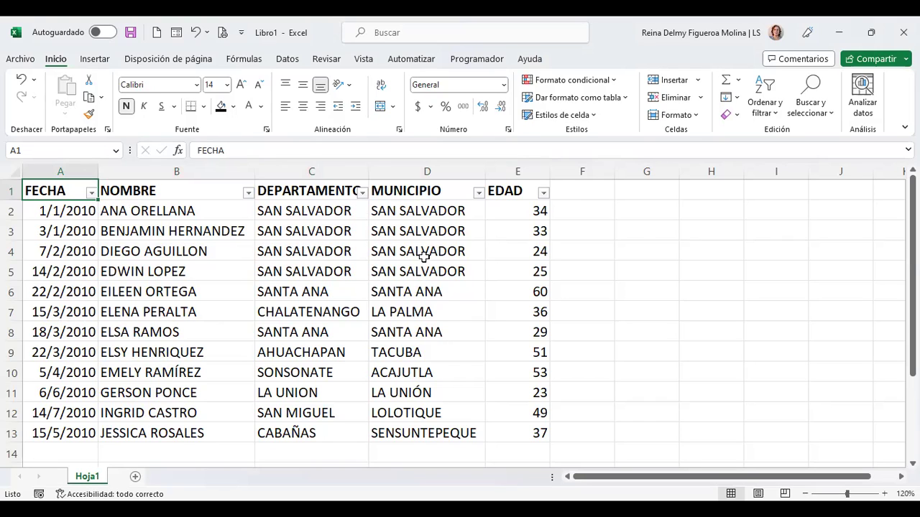
click(90, 192)
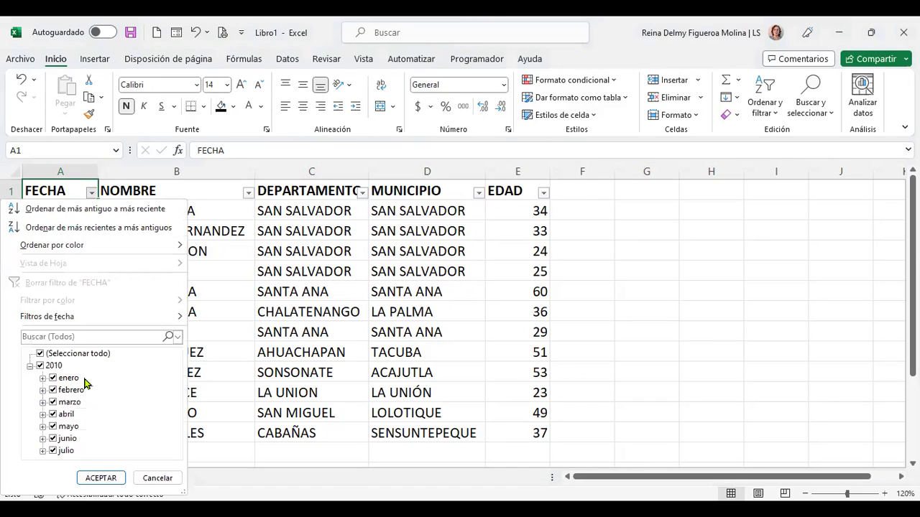
click(68, 317)
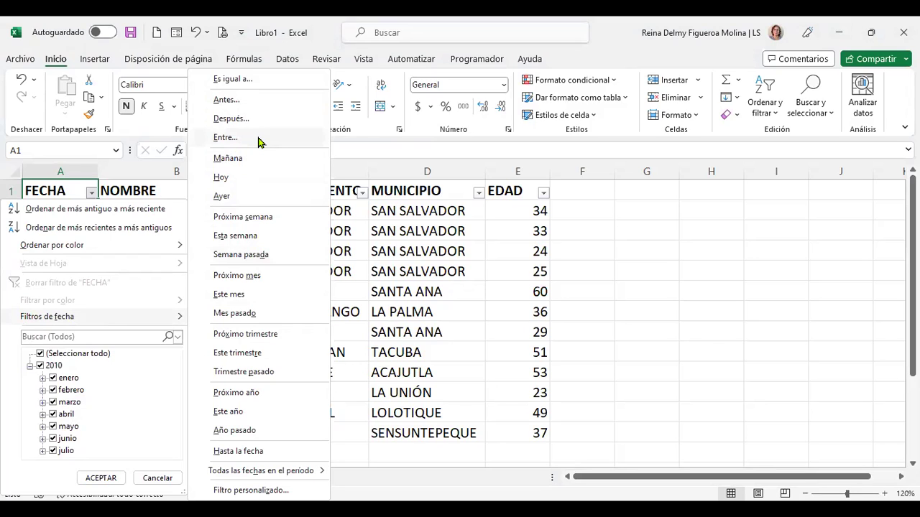
click(288, 143)
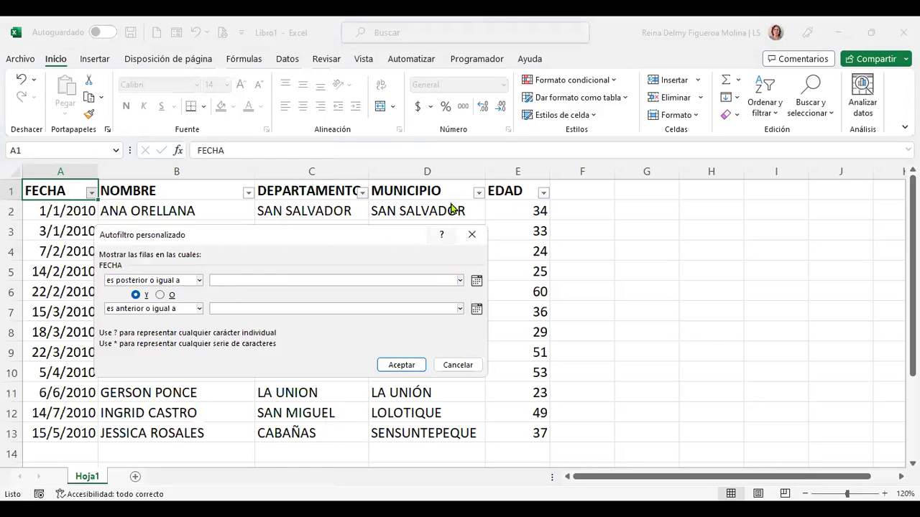
text(1/1/2010)
click(331, 307)
text(28)
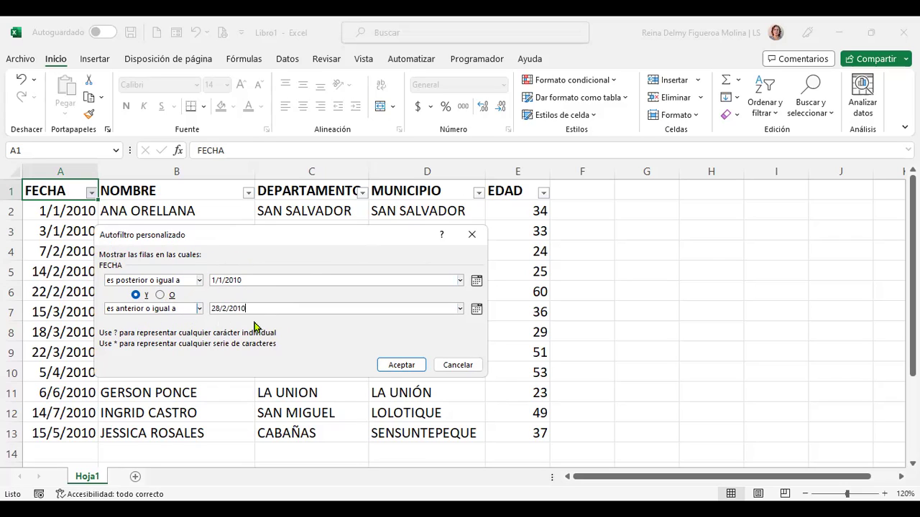
click(402, 366)
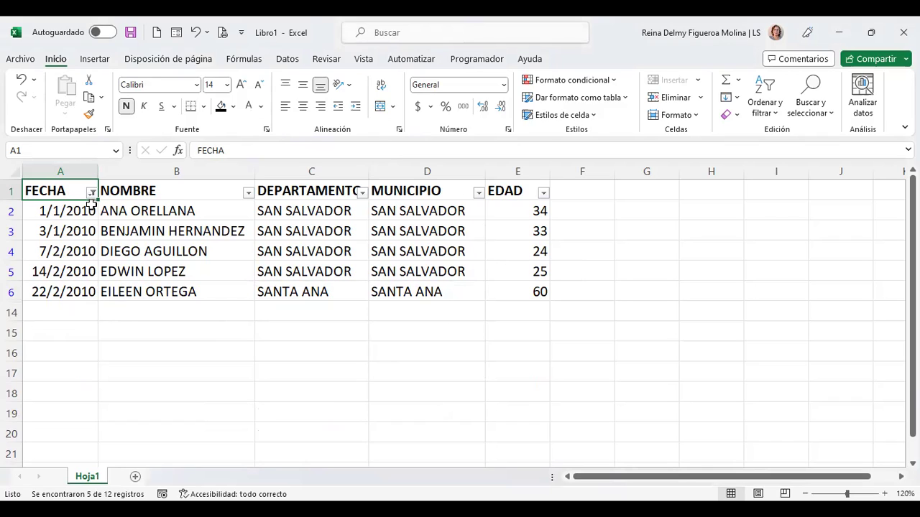
mouse_move(91, 193)
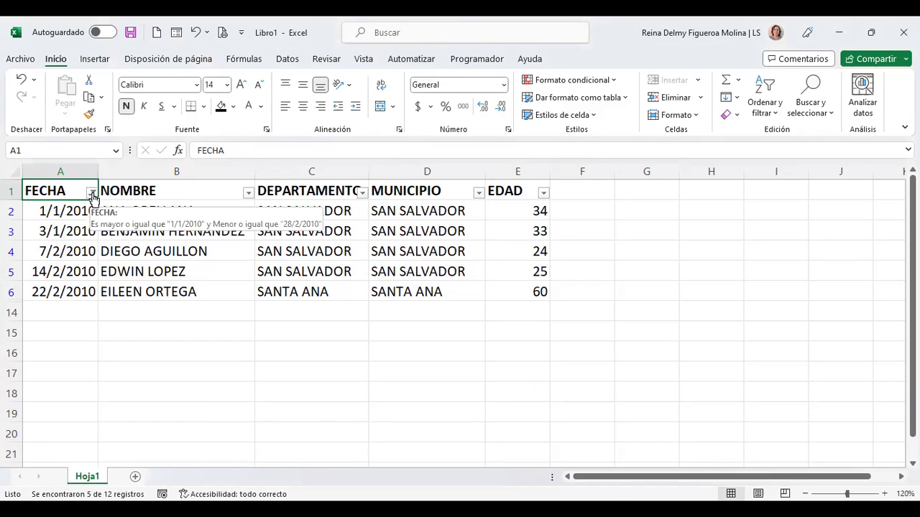
click(91, 195)
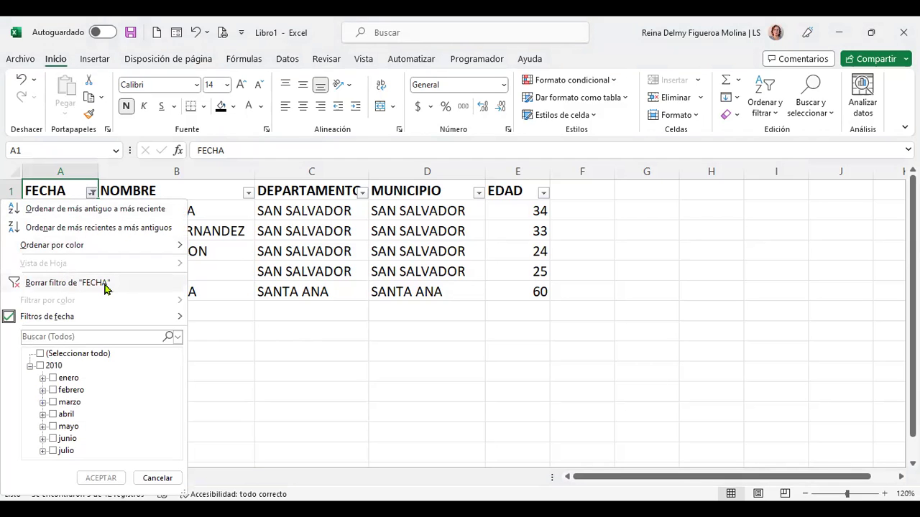
click(68, 282)
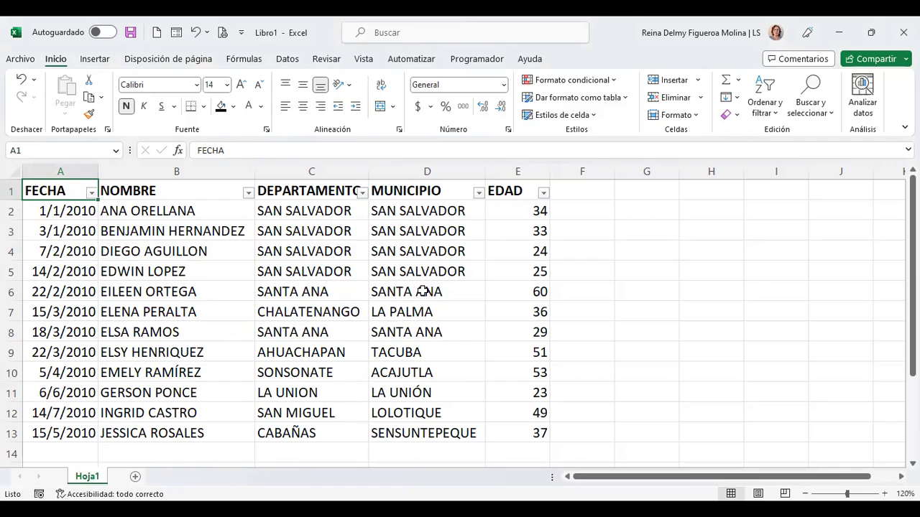
Filter the DEPARTAMENTO column to SAN SALVADOR only, leaving 4 of 12 rows
click(316, 211)
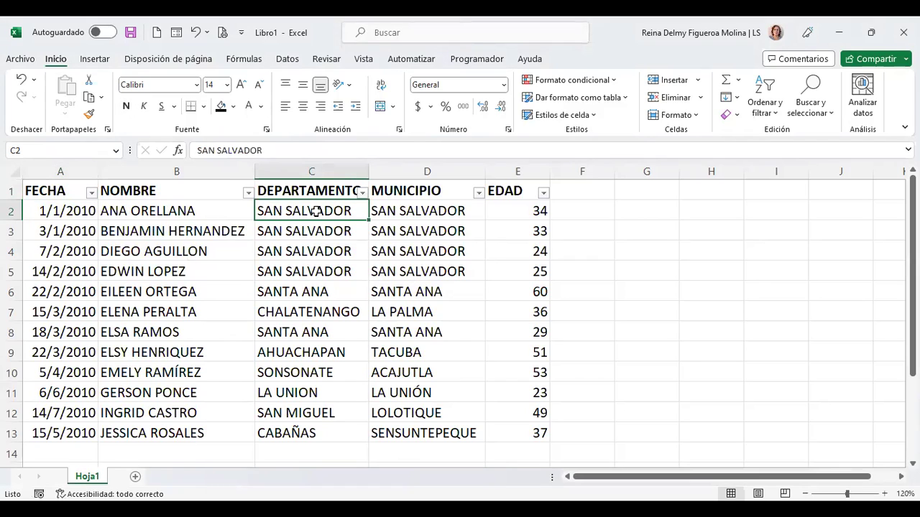
click(363, 193)
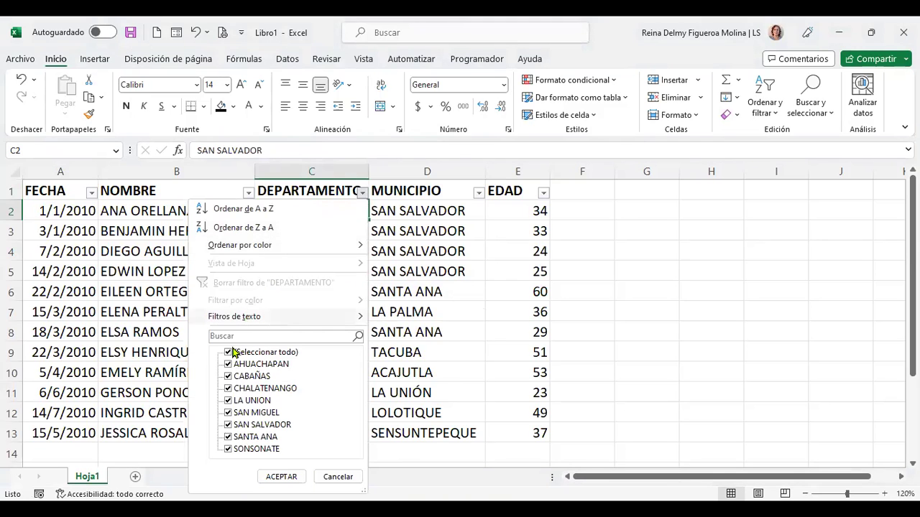
click(227, 352)
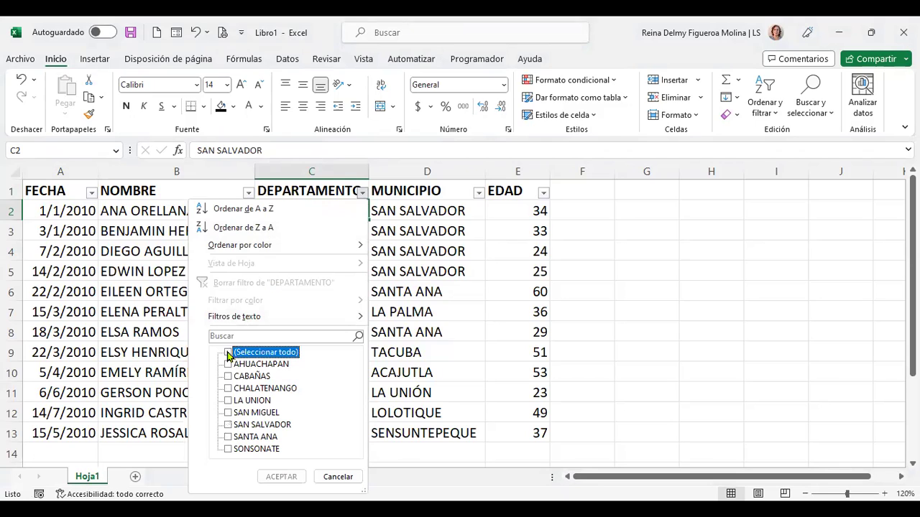
click(227, 425)
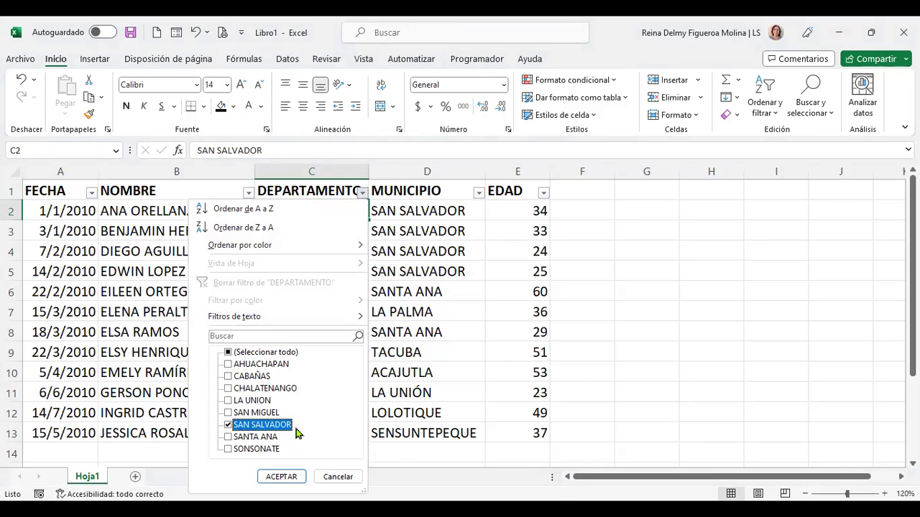
click(281, 477)
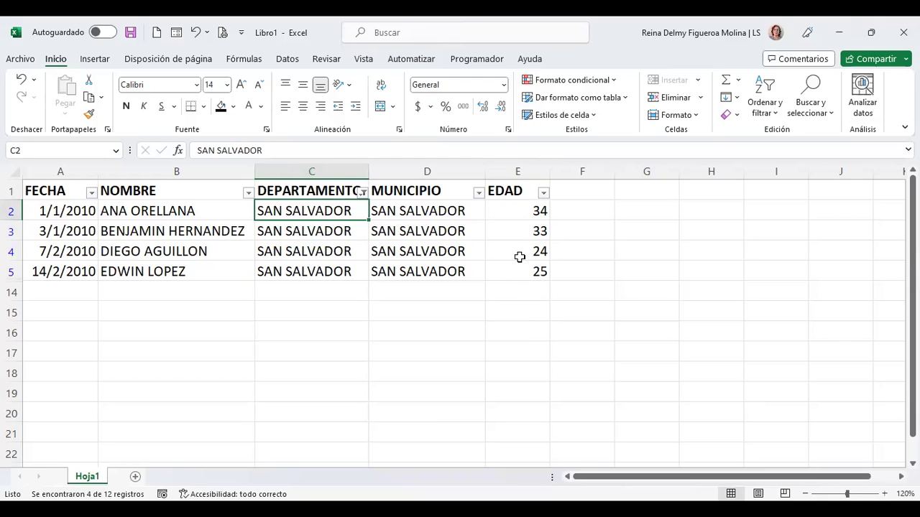
click(543, 192)
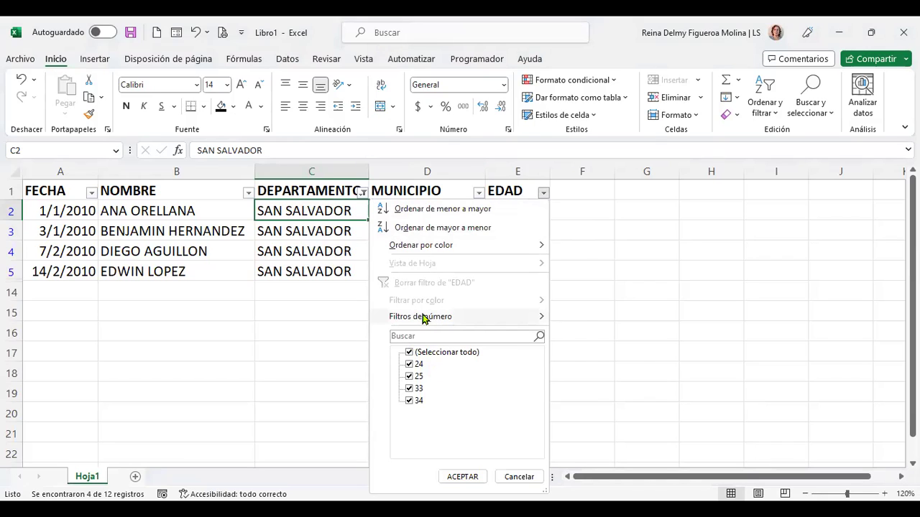
mouse_move(420, 316)
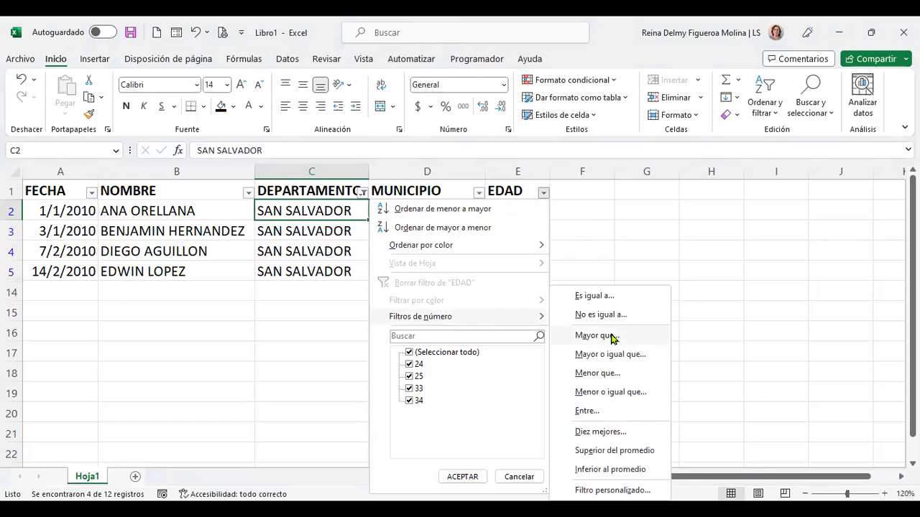
Try an EDAD filter for ages greater than 30, then remove it
click(613, 337)
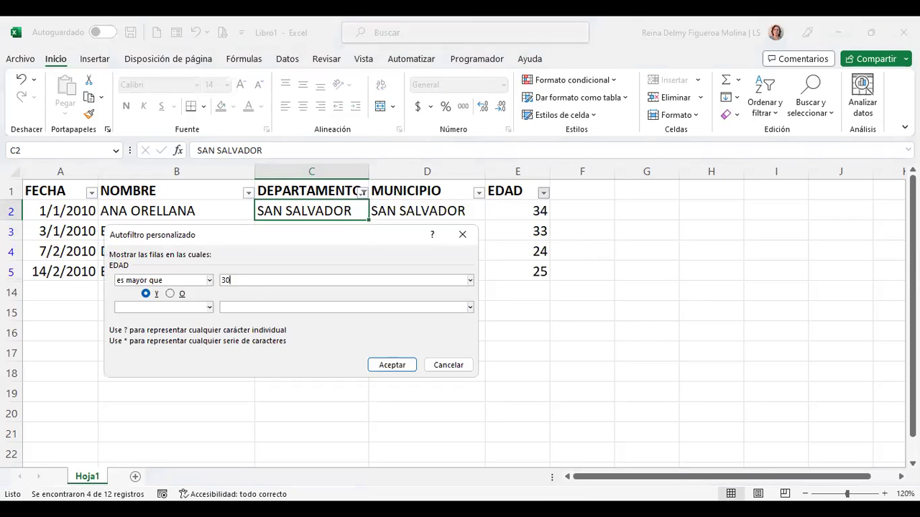
text(30)
click(385, 362)
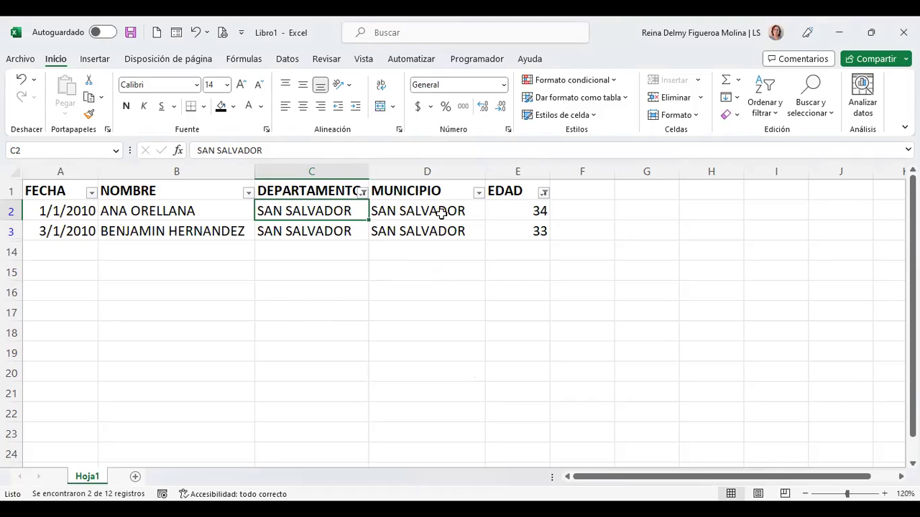
click(544, 194)
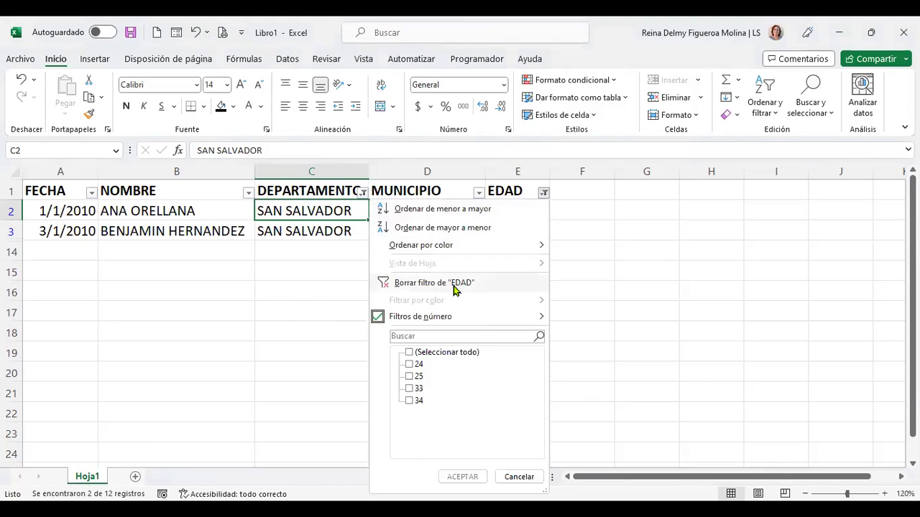
click(460, 288)
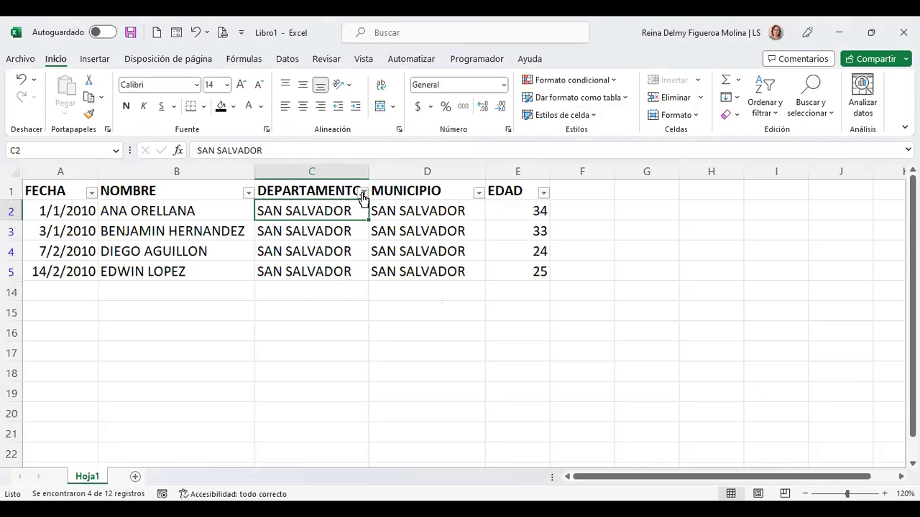
Clear the DEPARTAMENTO filter so all twelve rows show again
click(365, 194)
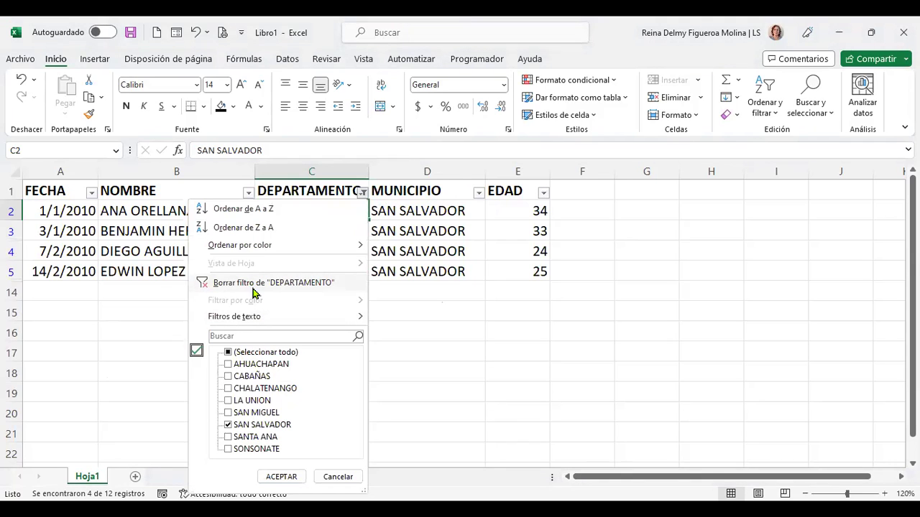
click(253, 286)
click(591, 207)
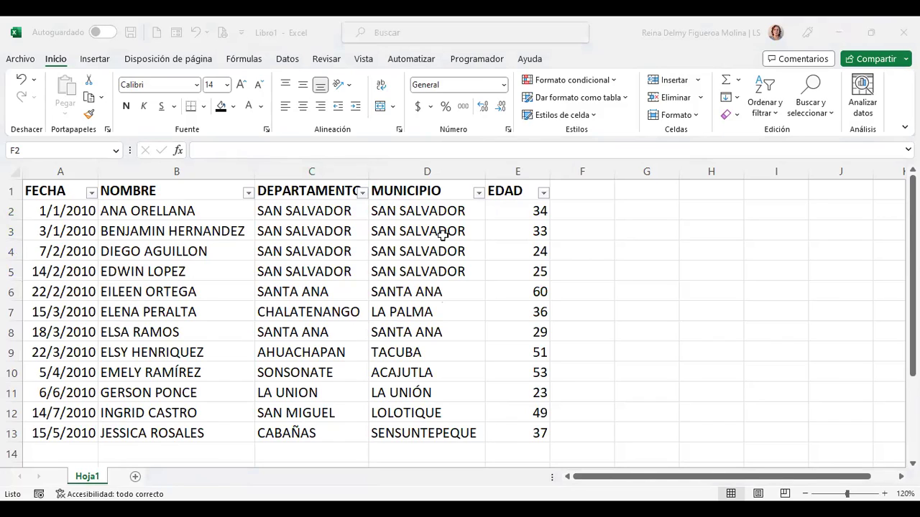
Filter MUNICIPIO to SAN SALVADOR and TACUBA (5 of 12 rows), then start an EDAD greater-than filter
click(479, 195)
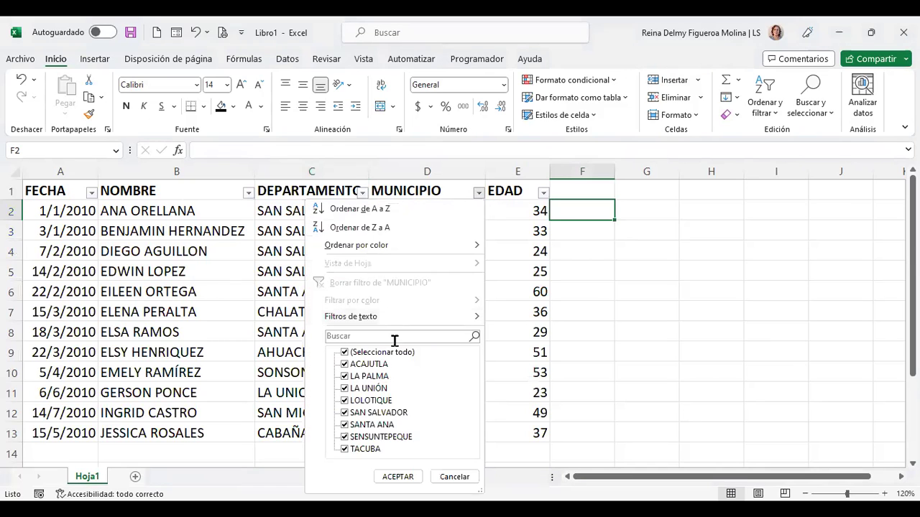
click(345, 354)
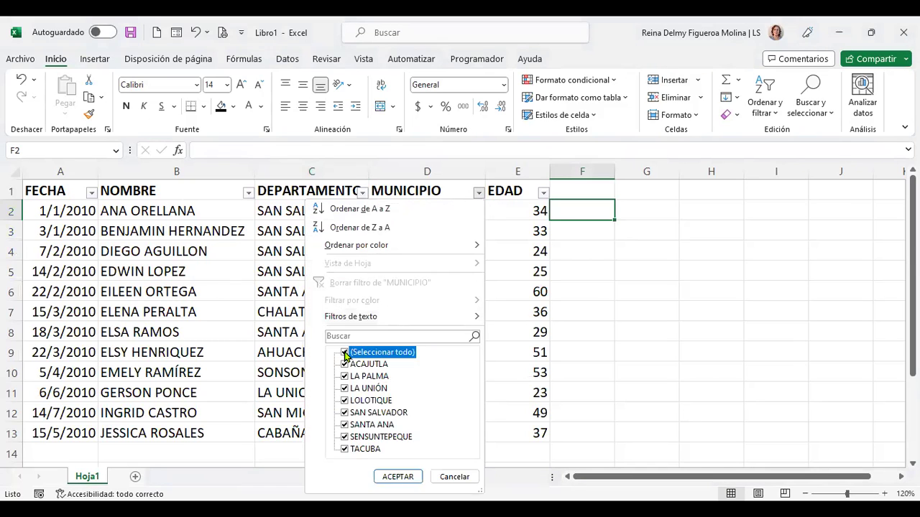
click(345, 413)
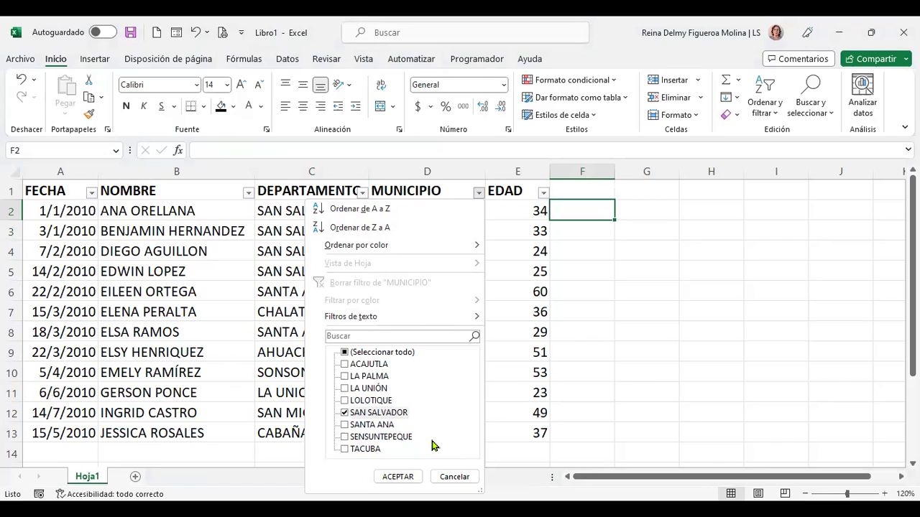
click(345, 449)
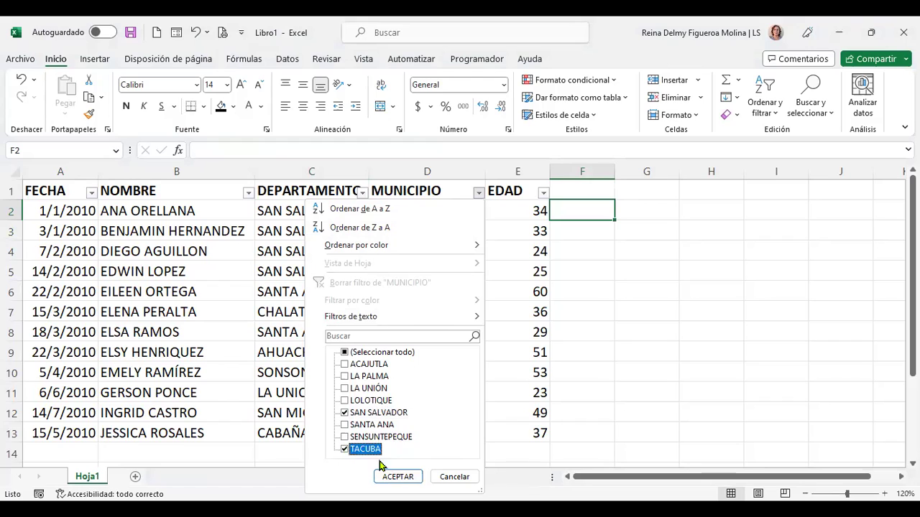
click(397, 478)
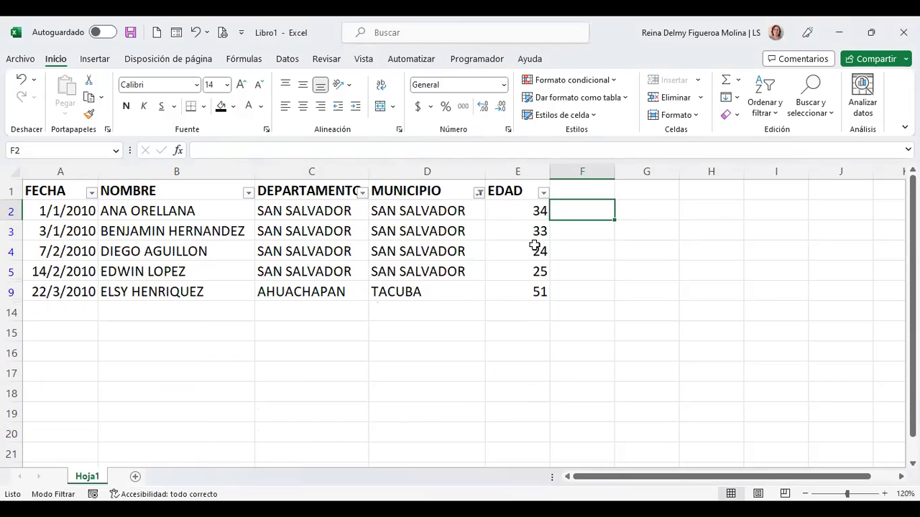
click(544, 193)
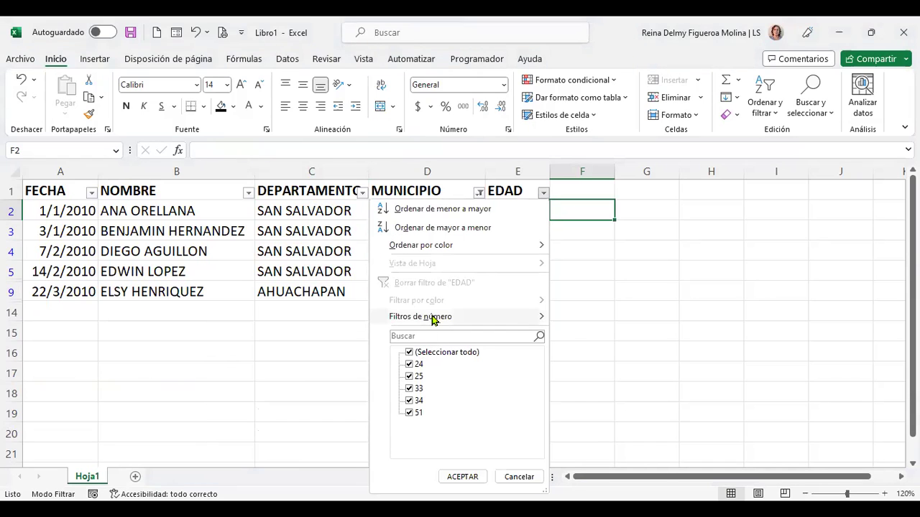
mouse_move(420, 316)
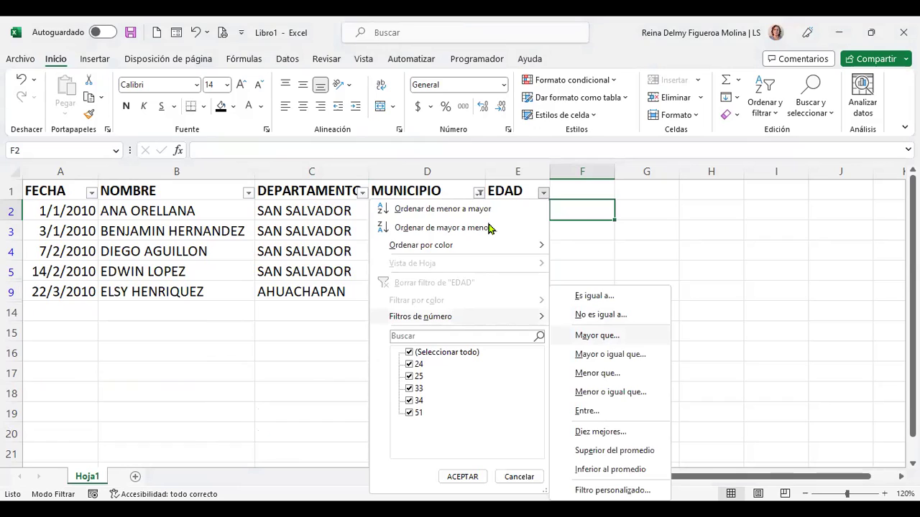
click(607, 337)
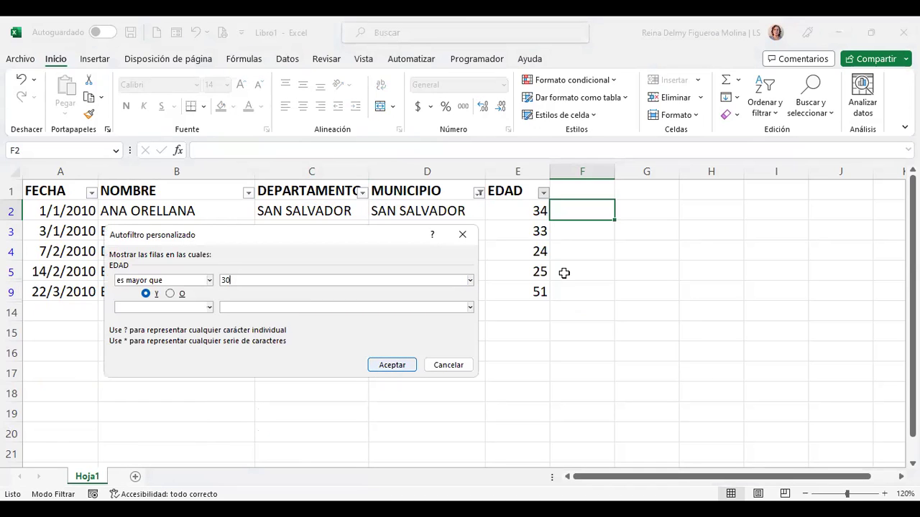
Apply the EDAD greater-than-30 filter, then clear both the EDAD and MUNICIPIO filters
key(Return)
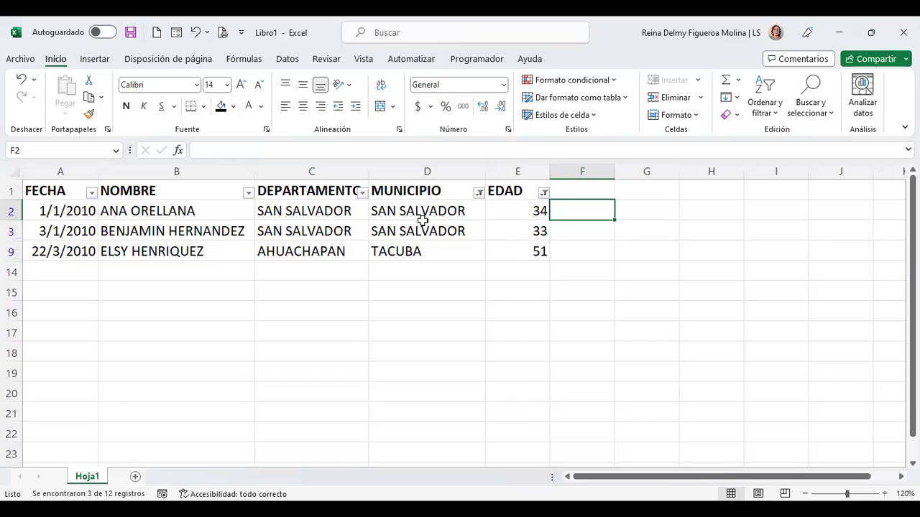
click(546, 197)
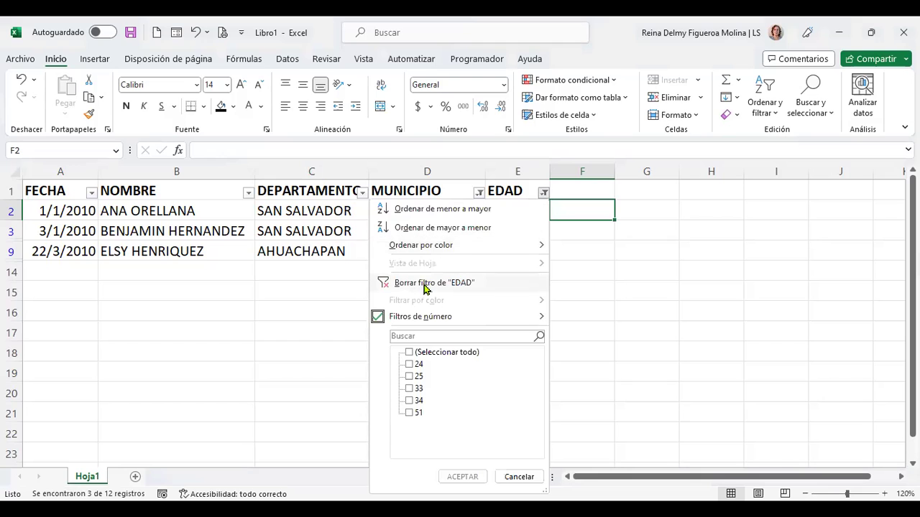
click(423, 287)
click(480, 194)
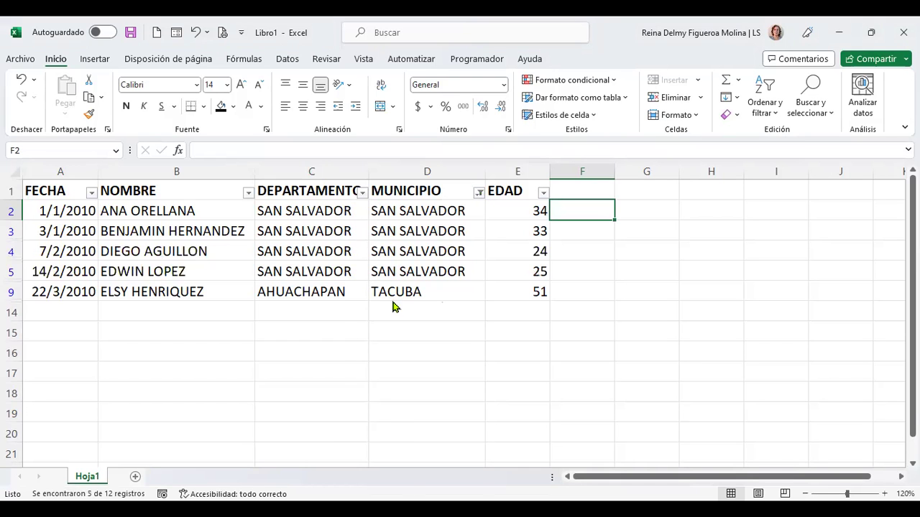
click(386, 281)
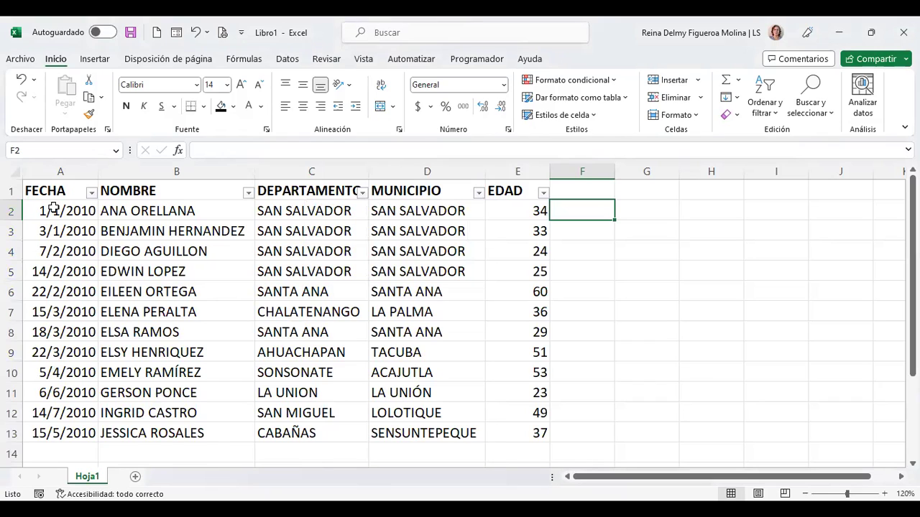
Copy the twelve data rows from row 2 downward and paste them starting at row 14
click(10, 208)
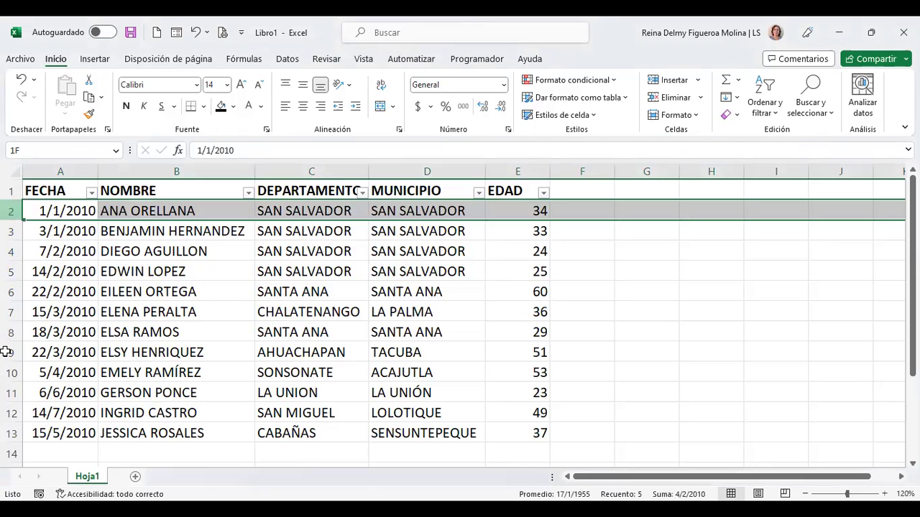
key(ctrl+shift+Down)
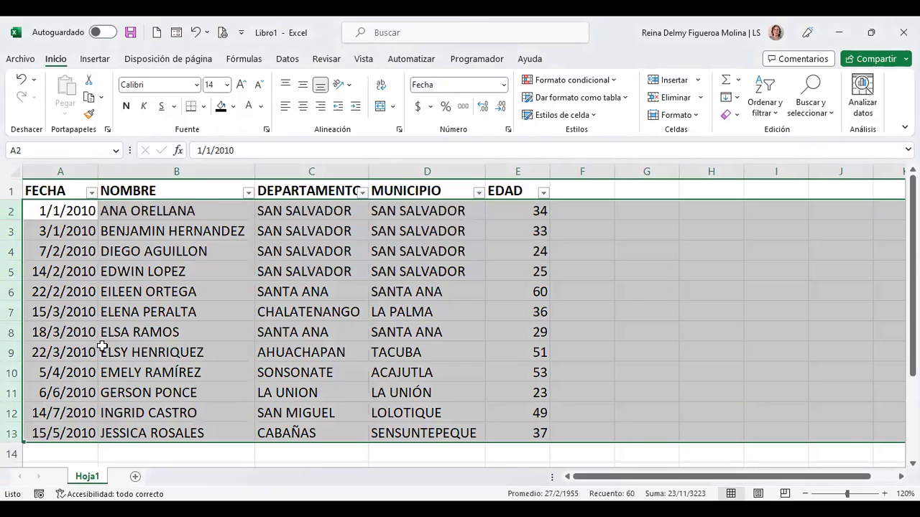
key(ctrl+c)
scroll(102, 334, down, 2)
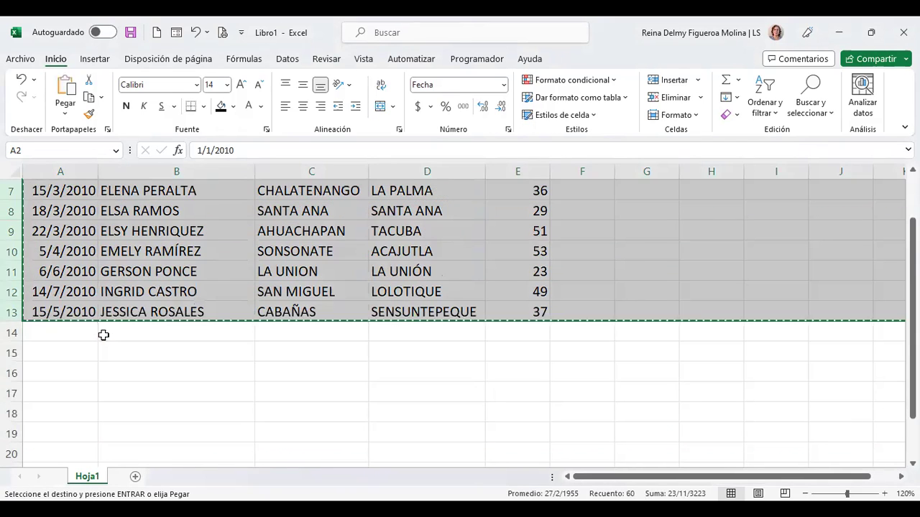
click(10, 330)
key(ctrl+v)
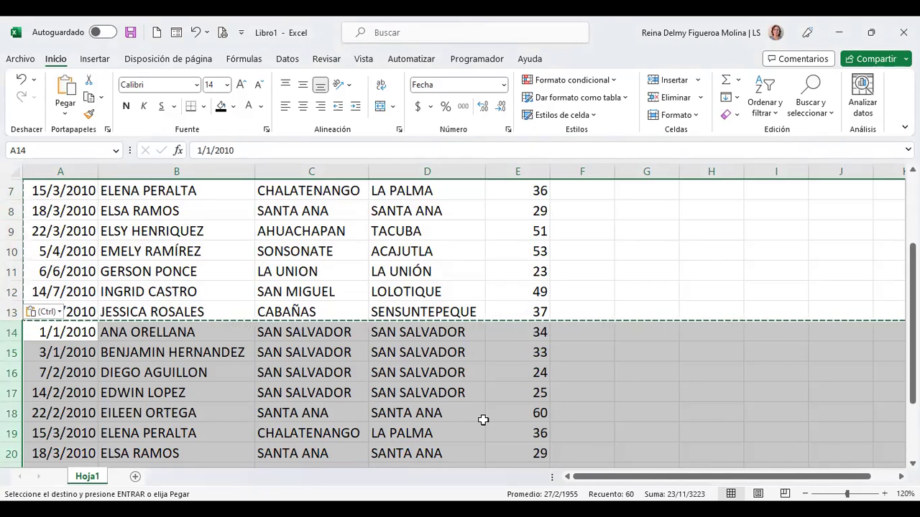
scroll(468, 398, down, 2)
scroll(469, 398, down, 2)
scroll(468, 398, up, 4)
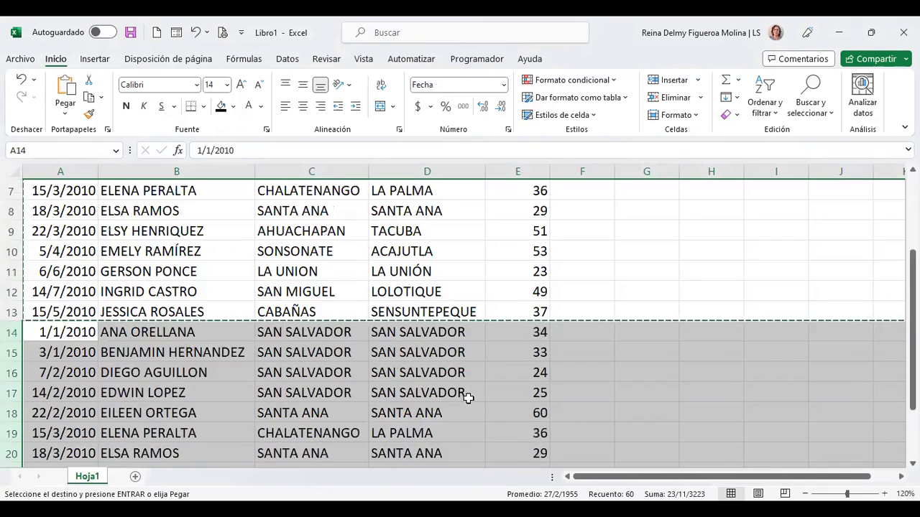
scroll(469, 398, up, 2)
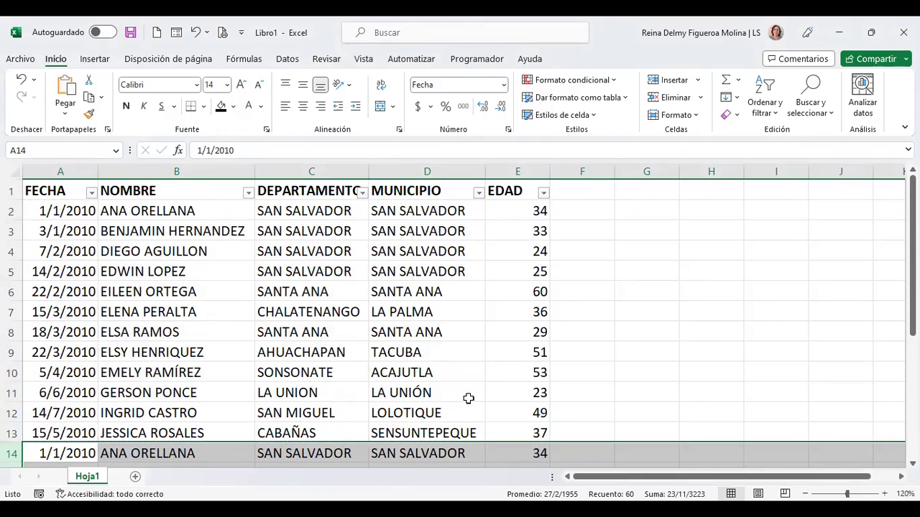
click(454, 215)
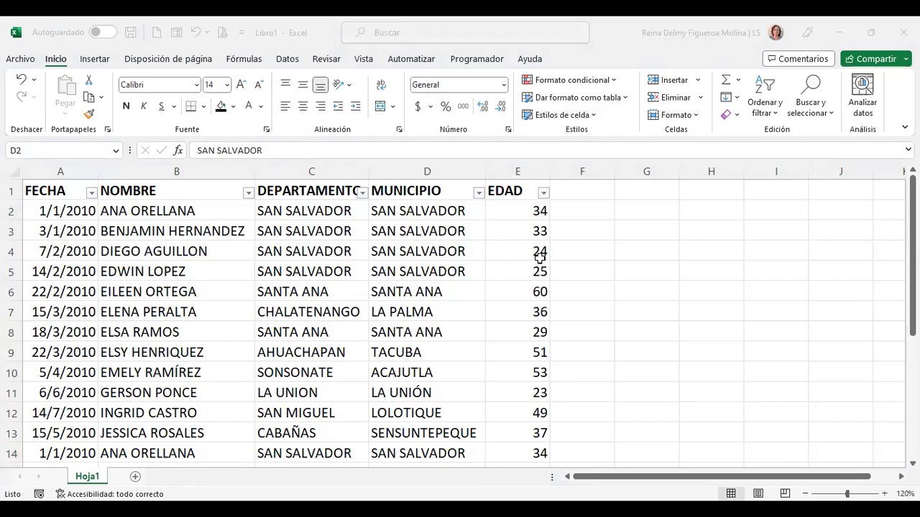
Look over the NOMBRE filter list, dismiss it unchanged, and scroll through the table
click(201, 202)
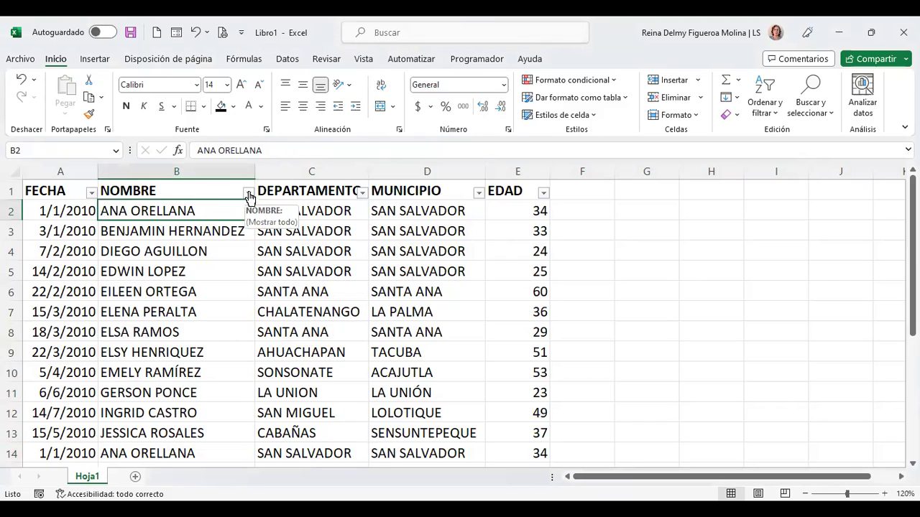
click(248, 193)
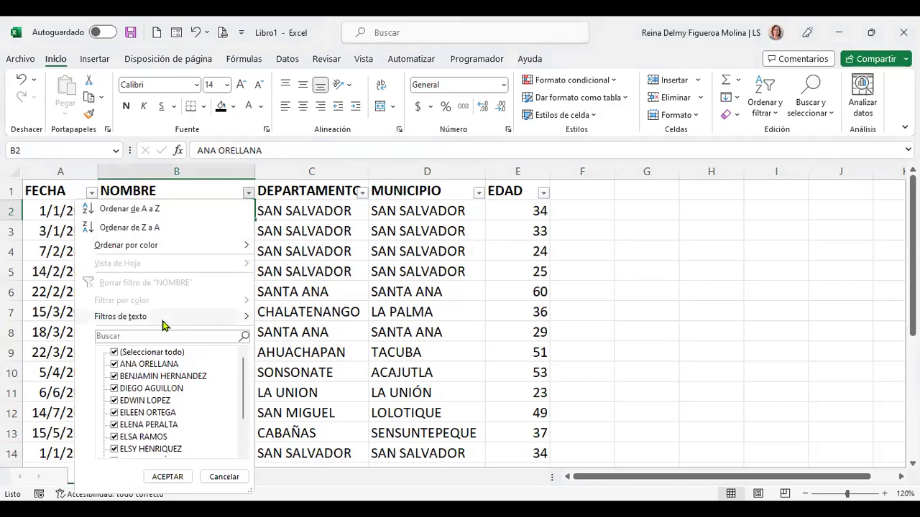
mouse_move(120, 317)
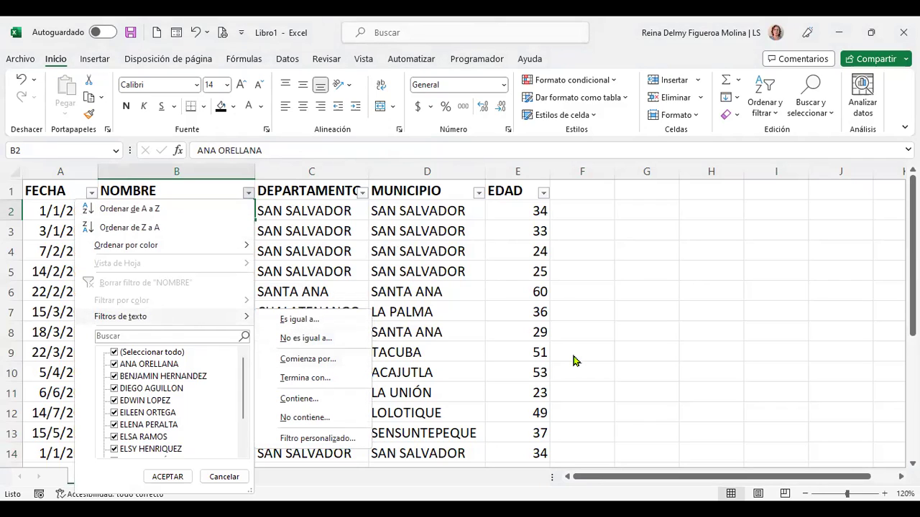
key(Escape)
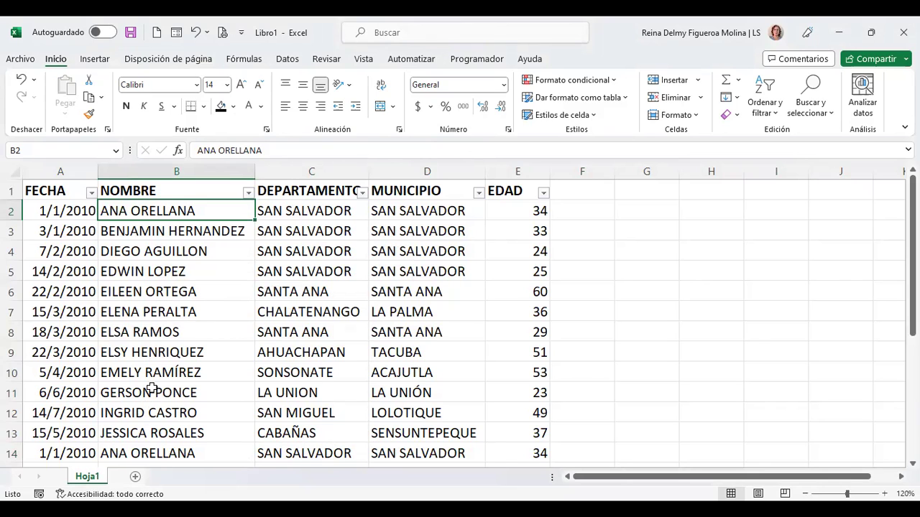
scroll(149, 400, down, 1)
scroll(153, 388, down, 2)
scroll(151, 387, down, 2)
scroll(153, 392, up, 5)
Apply a Begins With 'E' text filter to NOMBRE, leaving 12 of 24 records
click(251, 196)
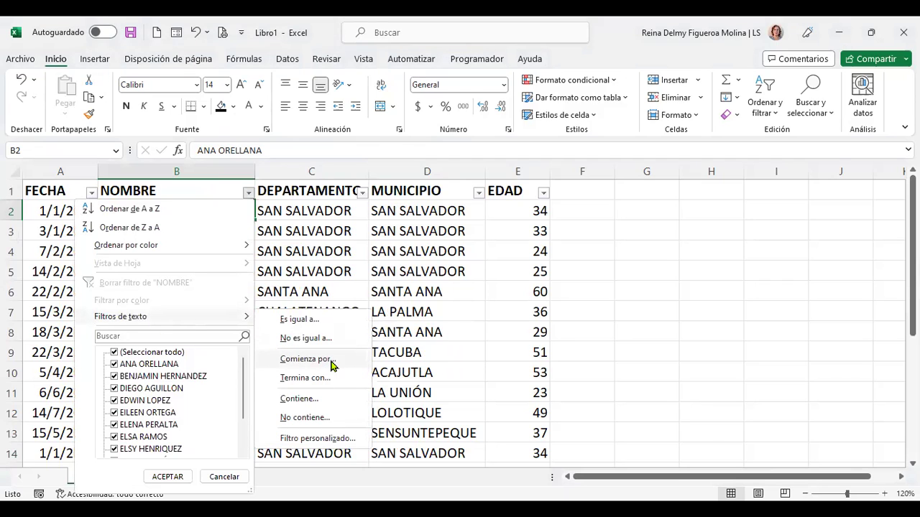
click(308, 358)
text(E)
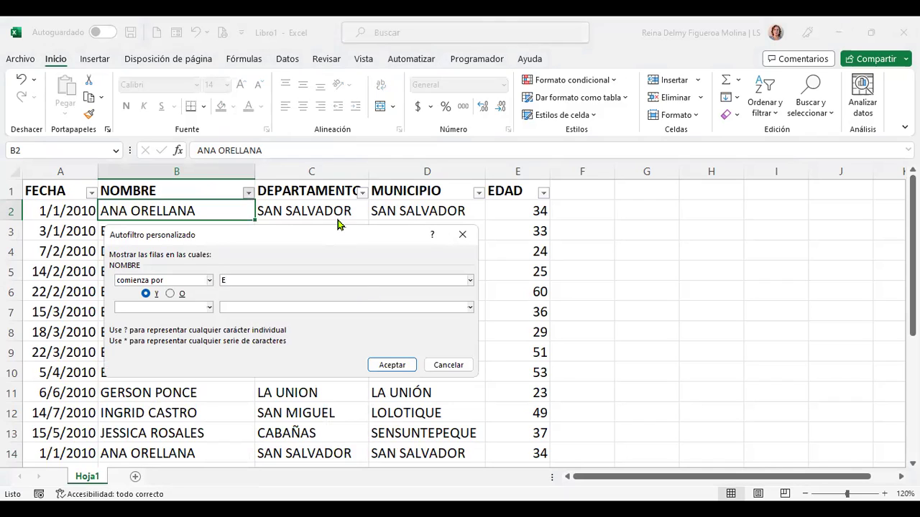
click(399, 366)
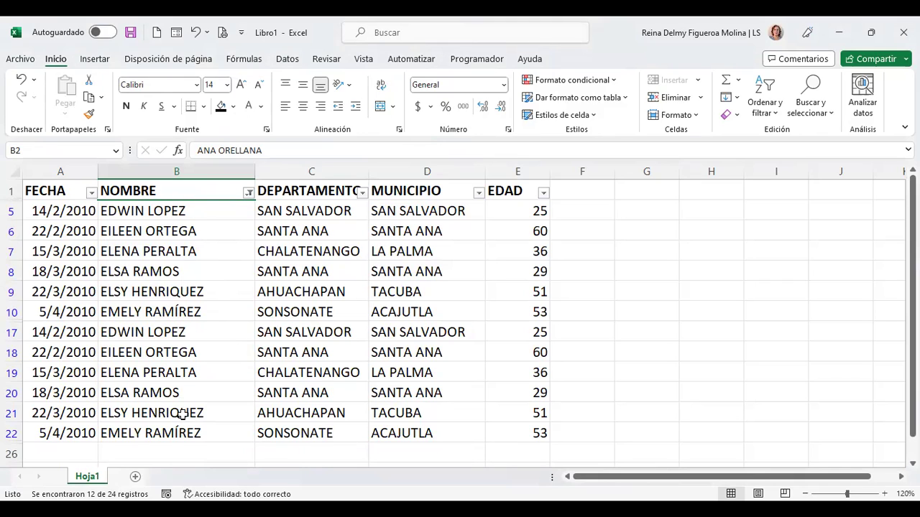
click(249, 192)
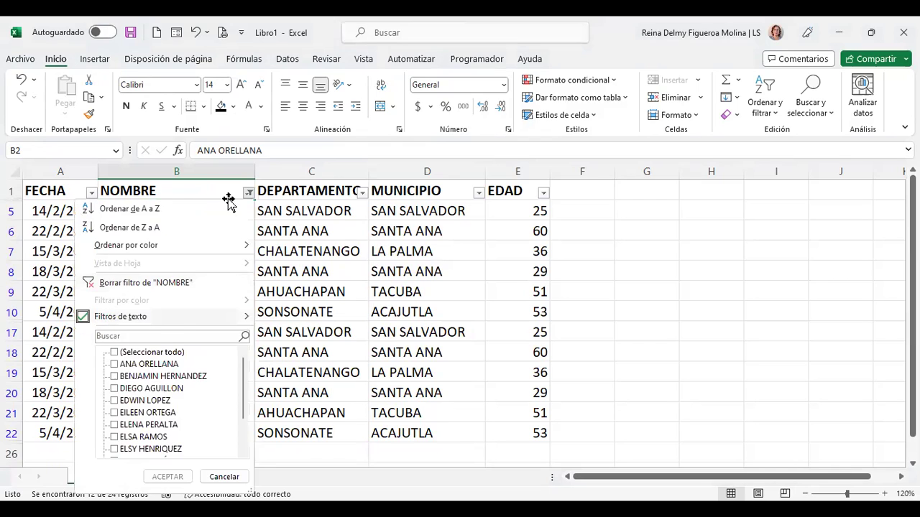
Clear the filter from NOMBRE so all 24 records, duplicates included, show again
click(145, 282)
click(248, 193)
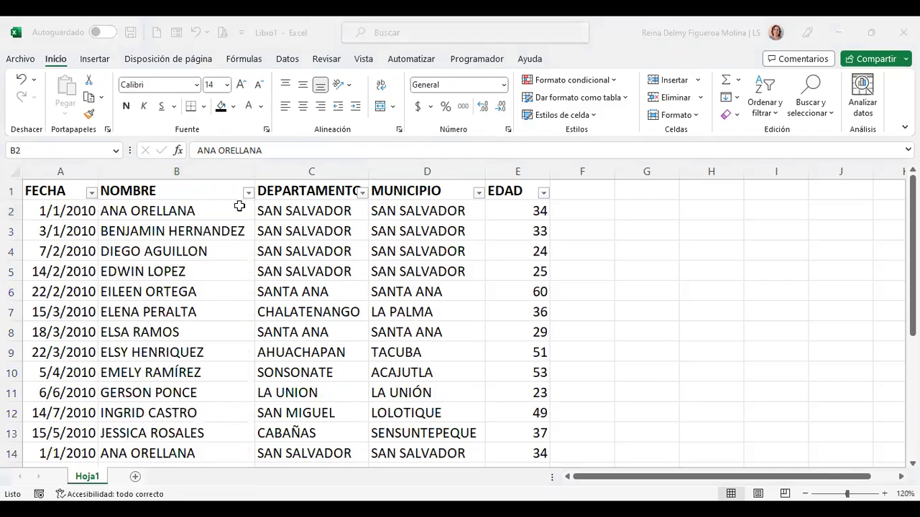
click(248, 192)
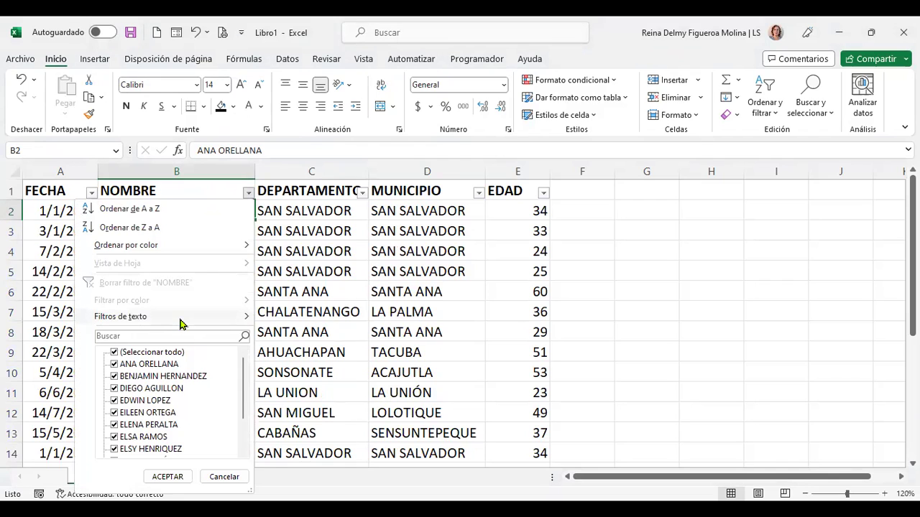
mouse_move(120, 316)
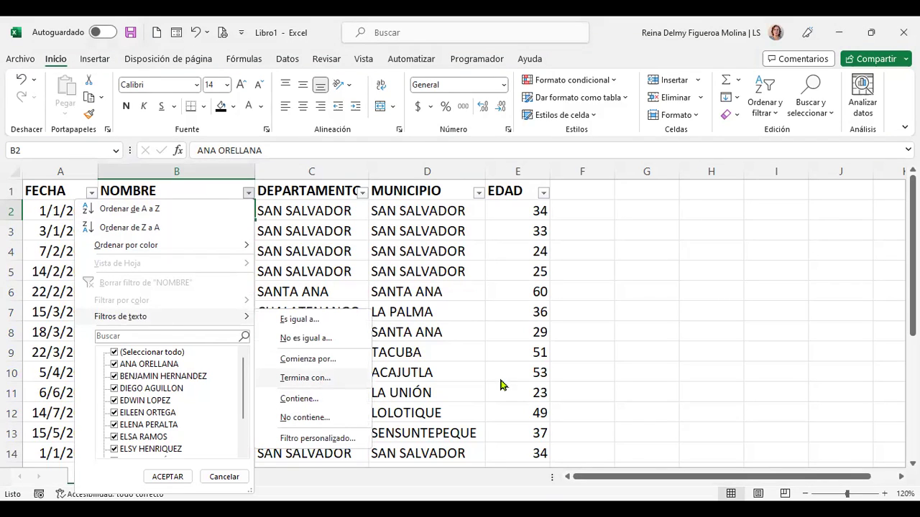
click(566, 377)
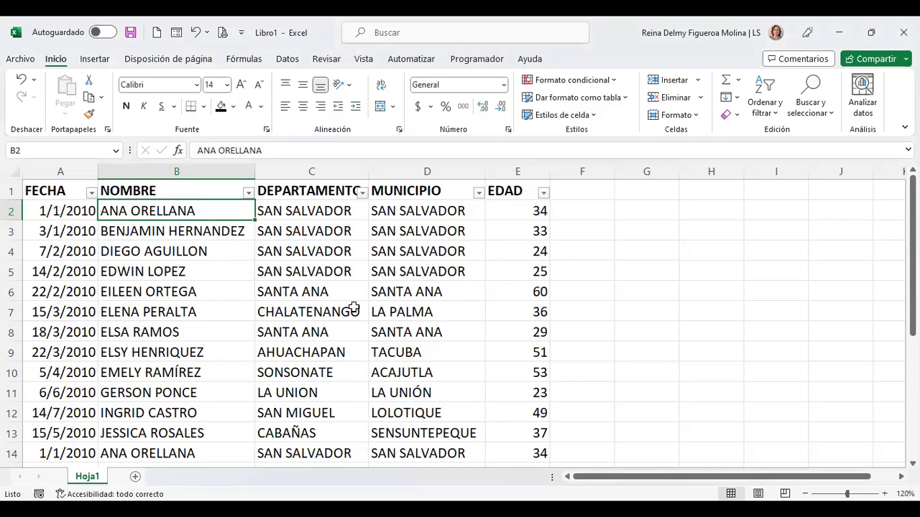
scroll(193, 355, down, 3)
scroll(194, 355, down, 2)
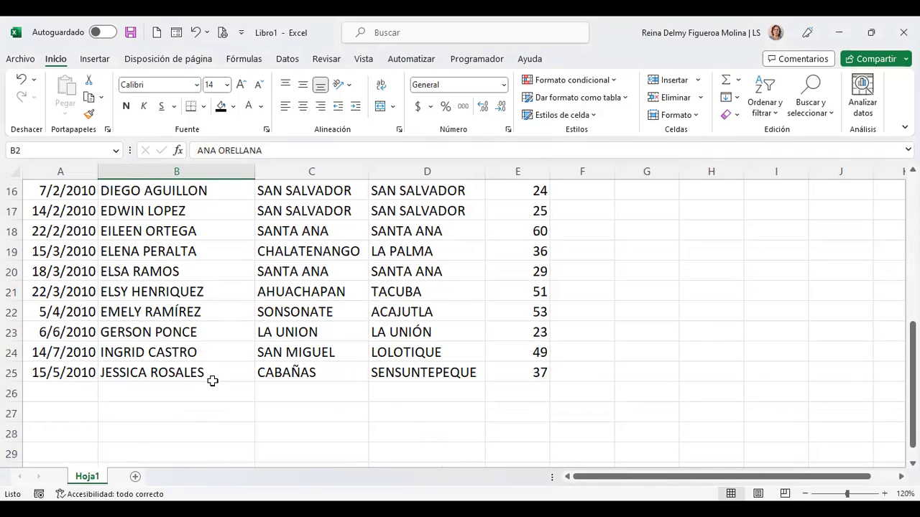
scroll(212, 381, up, 2)
scroll(212, 380, up, 1)
scroll(212, 381, up, 1)
scroll(213, 381, up, 1)
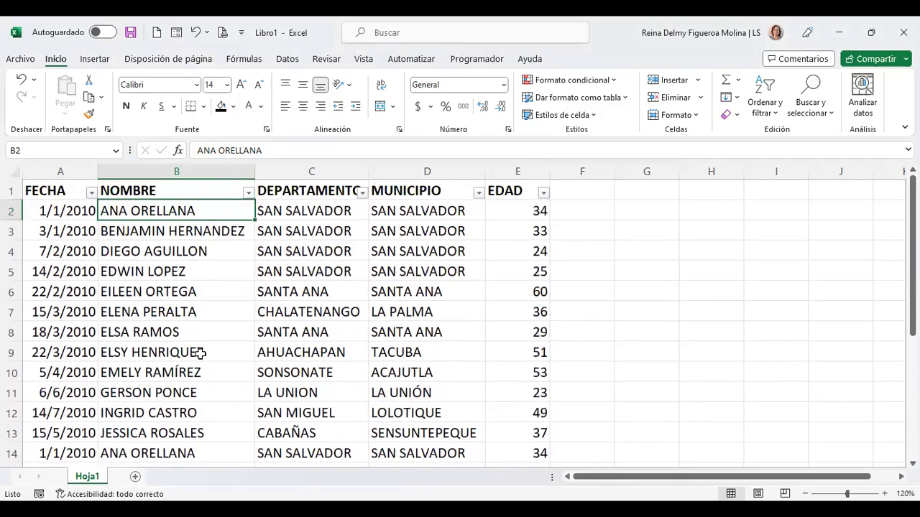
Reopen and dismiss the NOMBRE filter list, then scroll through the full table
click(247, 192)
mouse_move(121, 316)
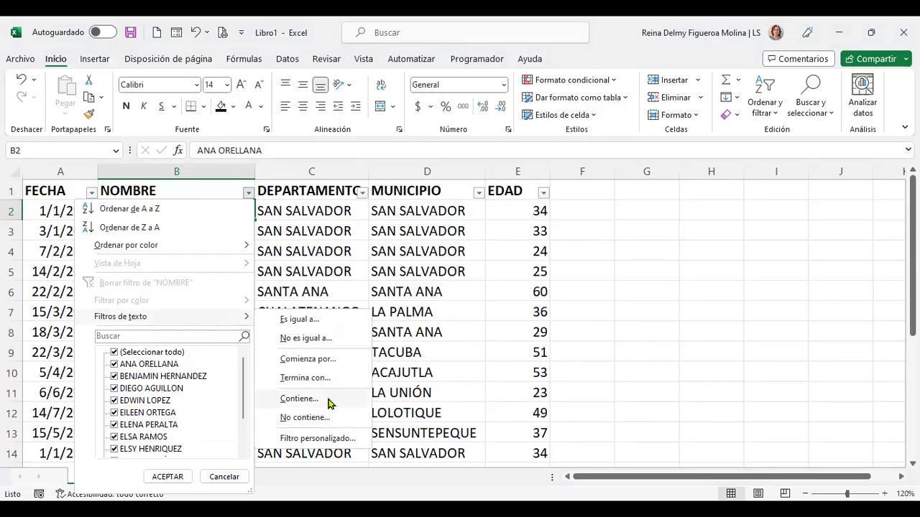
click(585, 376)
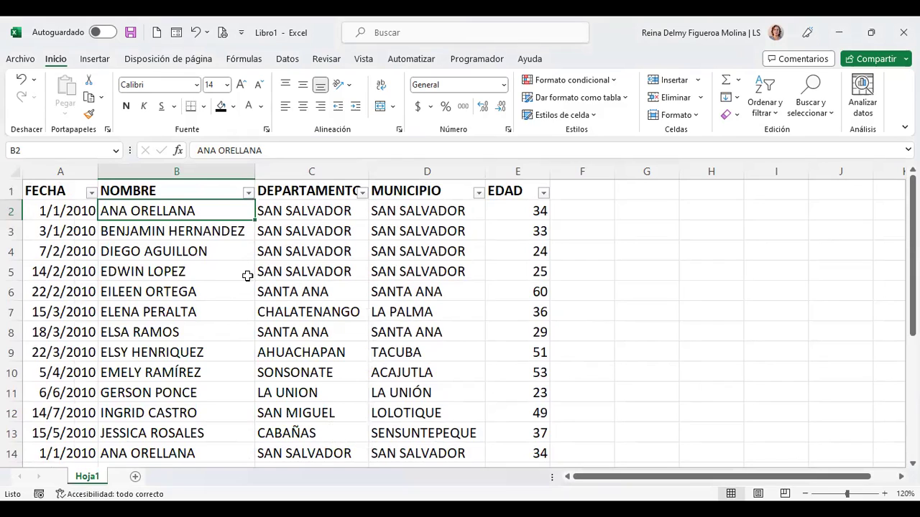
scroll(246, 259, down, 1)
scroll(220, 257, up, 1)
scroll(189, 300, down, 1)
scroll(189, 300, down, 1)
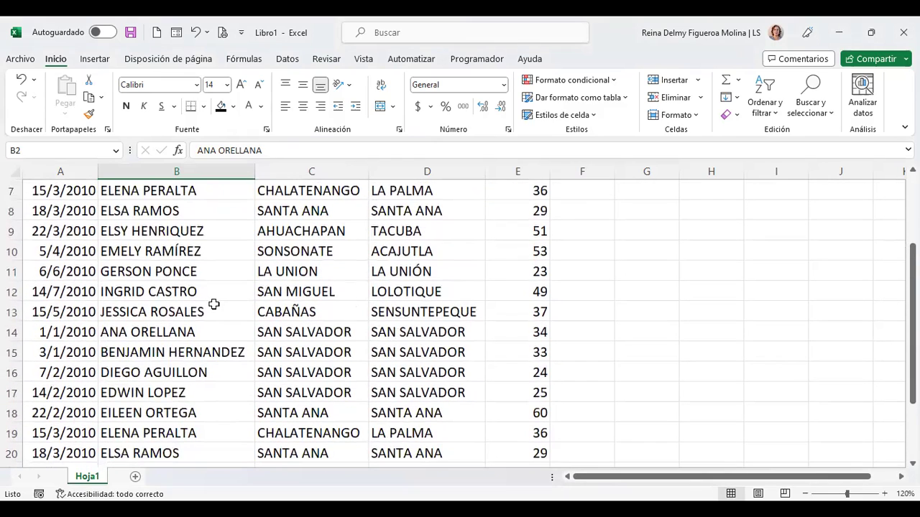
scroll(213, 305, up, 2)
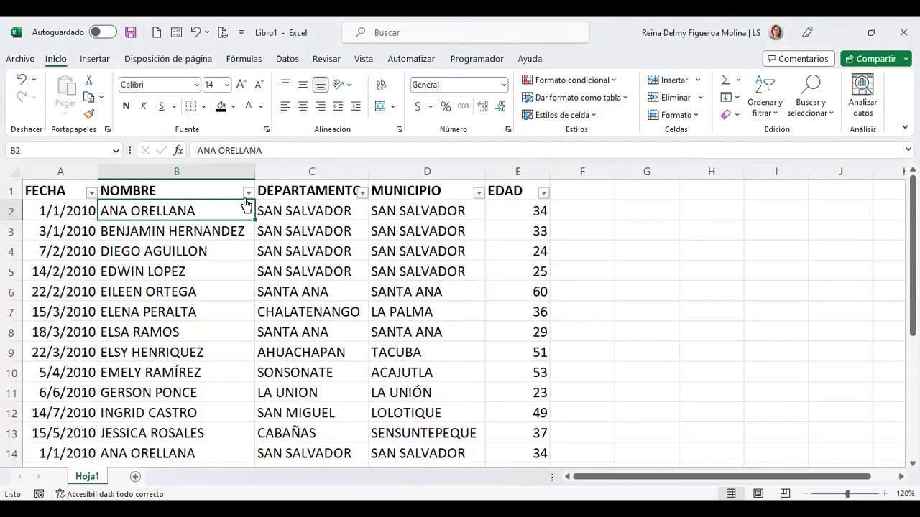
Filter NOMBRE to names ending in Z (8 of 24 records), then clear that filter
click(245, 198)
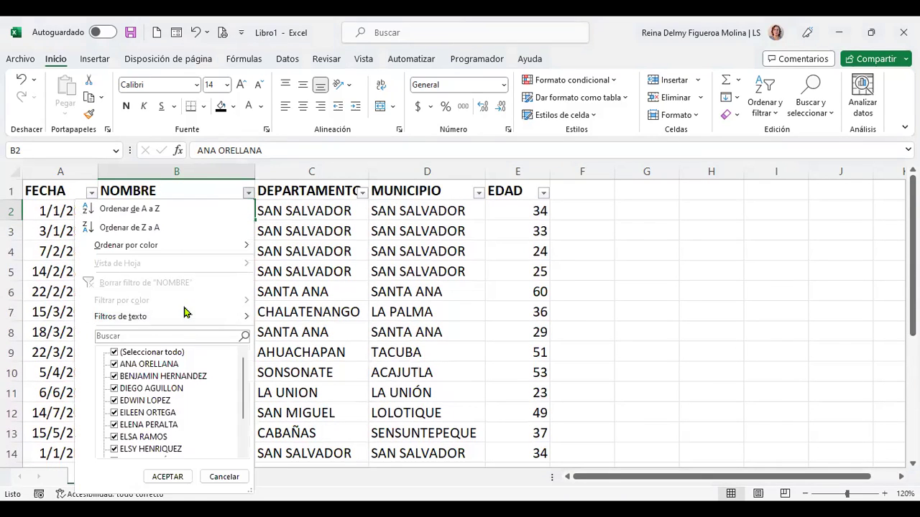
mouse_move(170, 316)
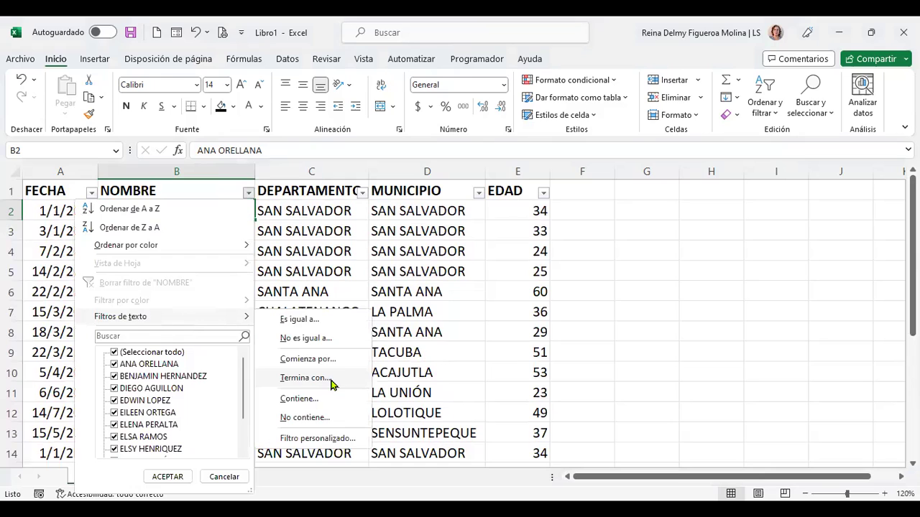
click(332, 379)
text(Z)
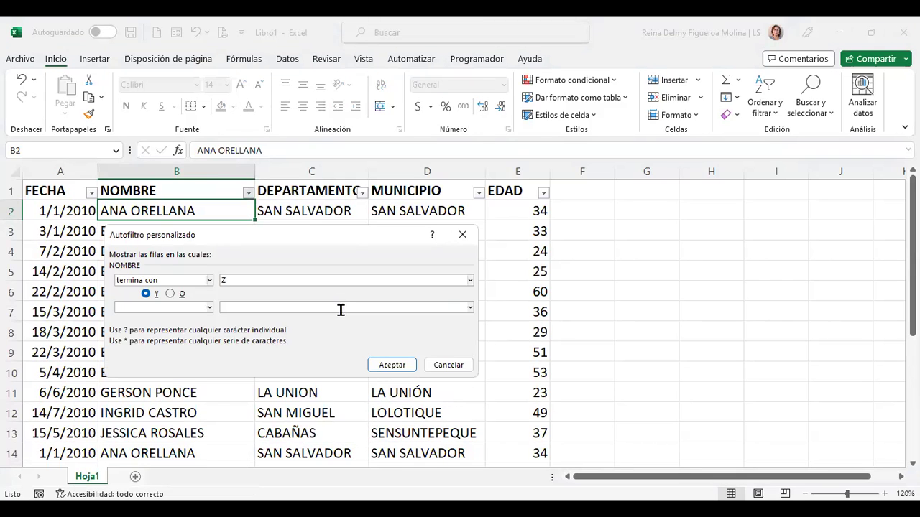
click(390, 366)
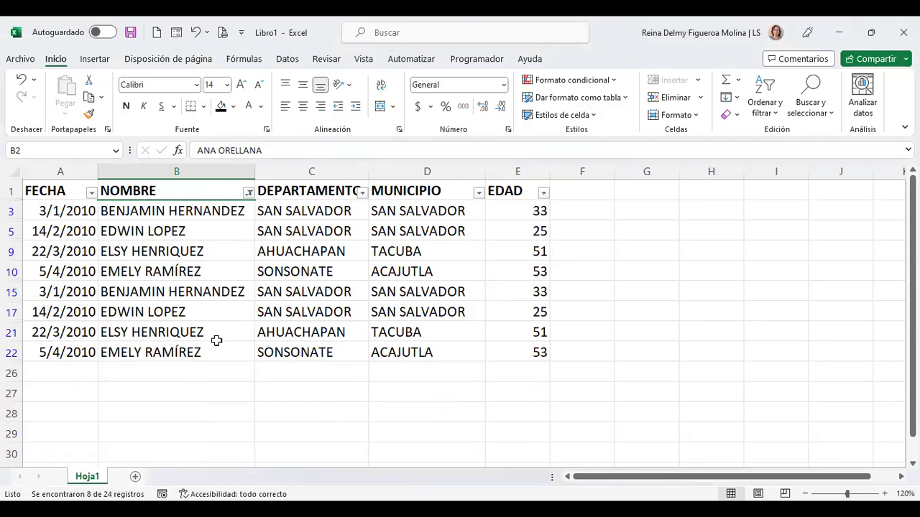
click(248, 192)
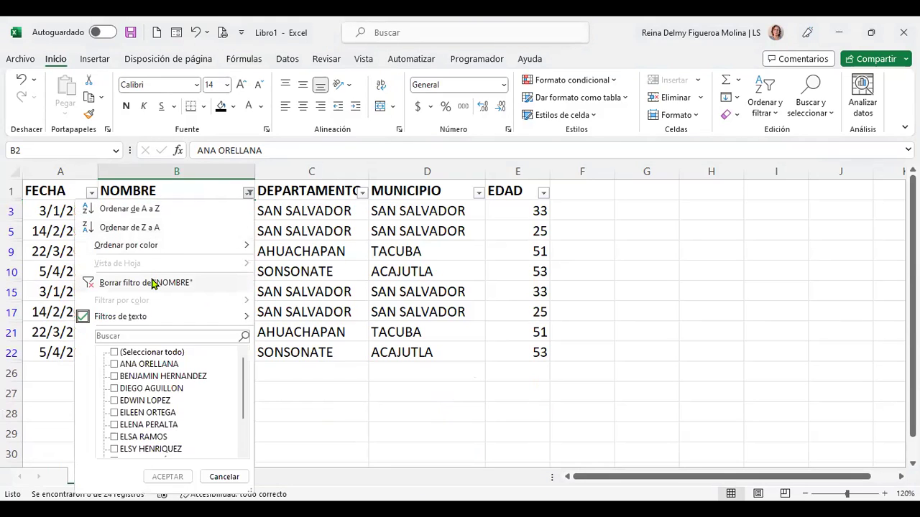
click(153, 283)
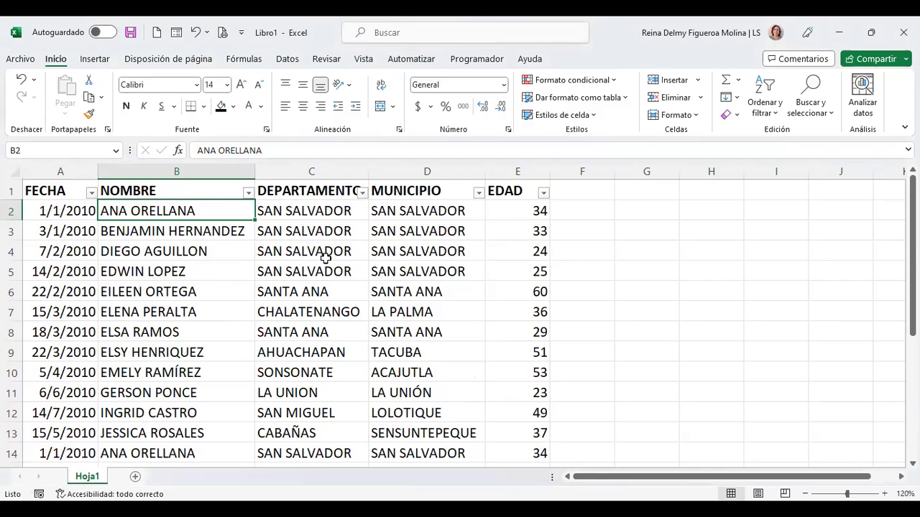
click(362, 192)
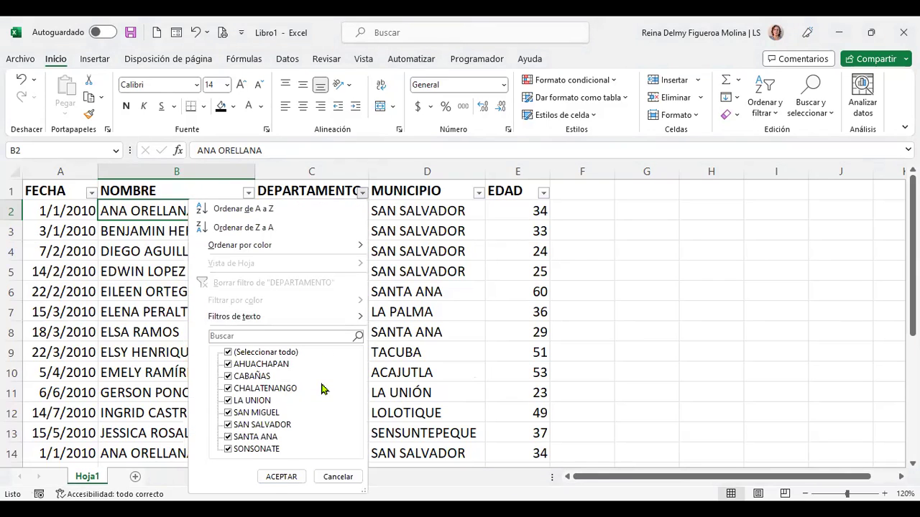
click(338, 477)
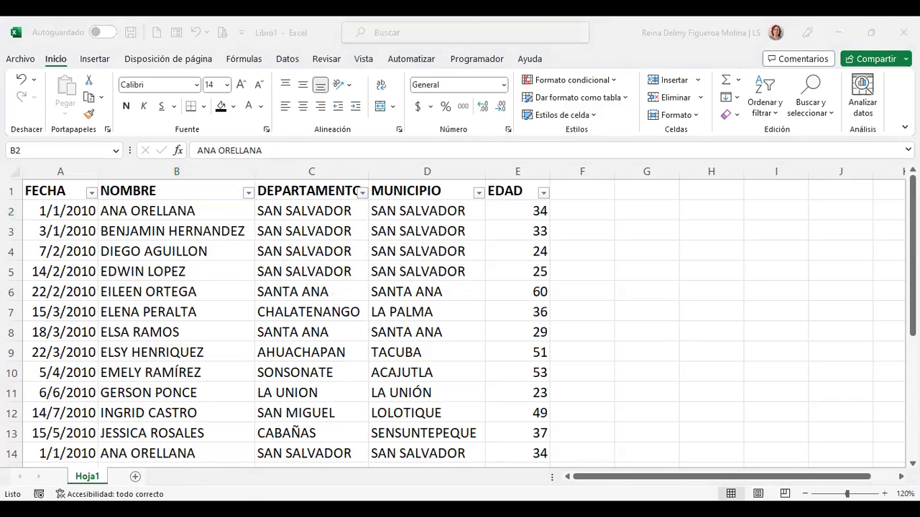
click(426, 195)
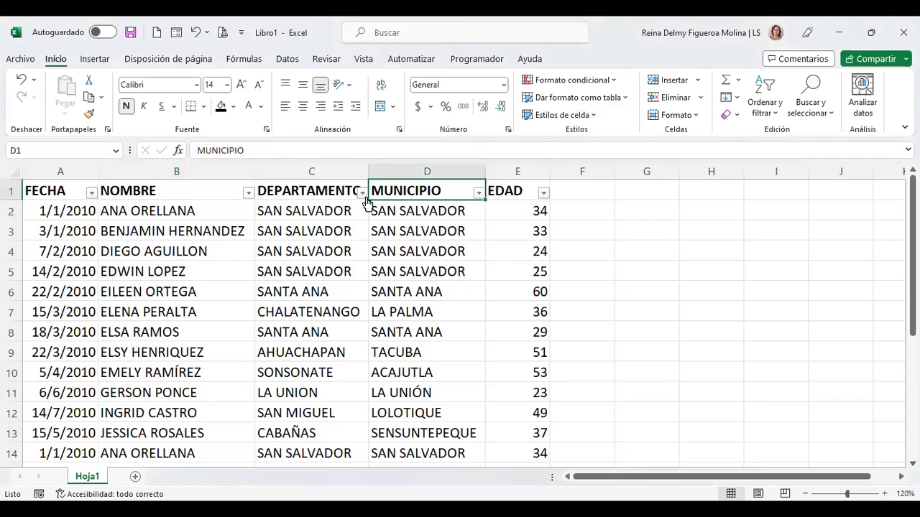
click(62, 191)
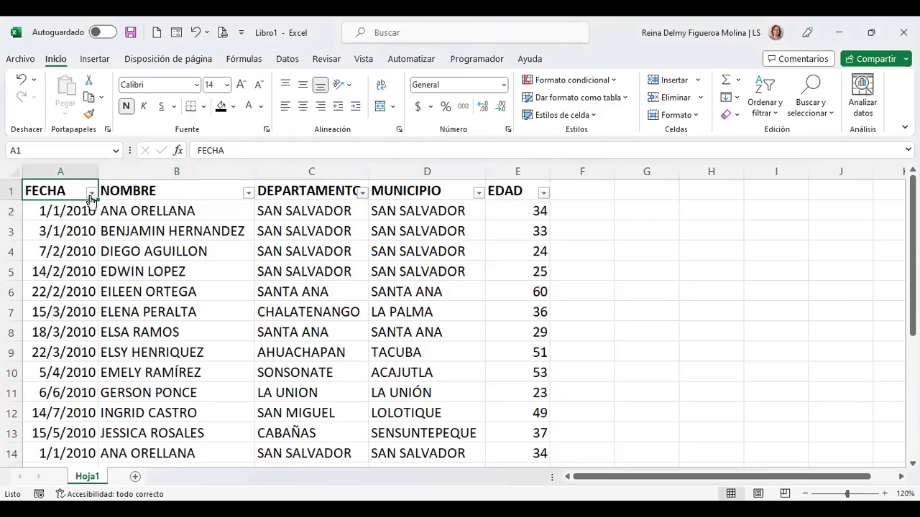
click(91, 193)
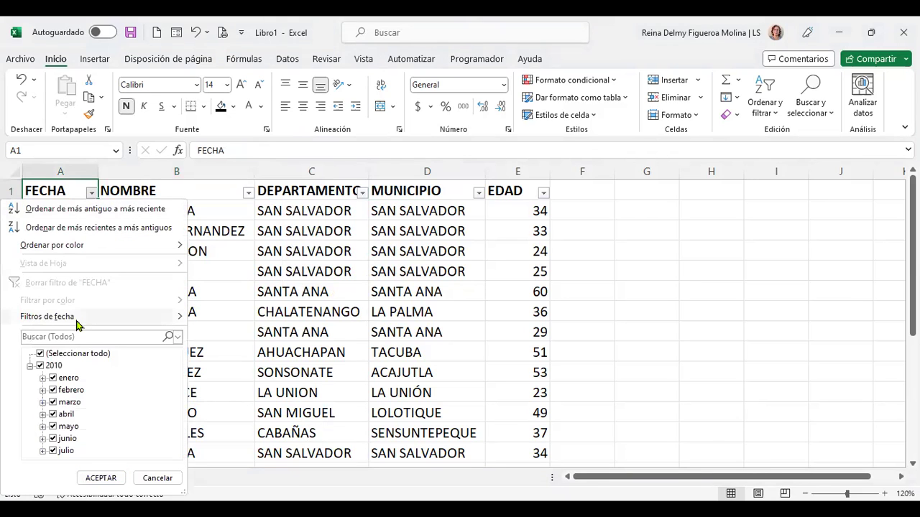
mouse_move(46, 316)
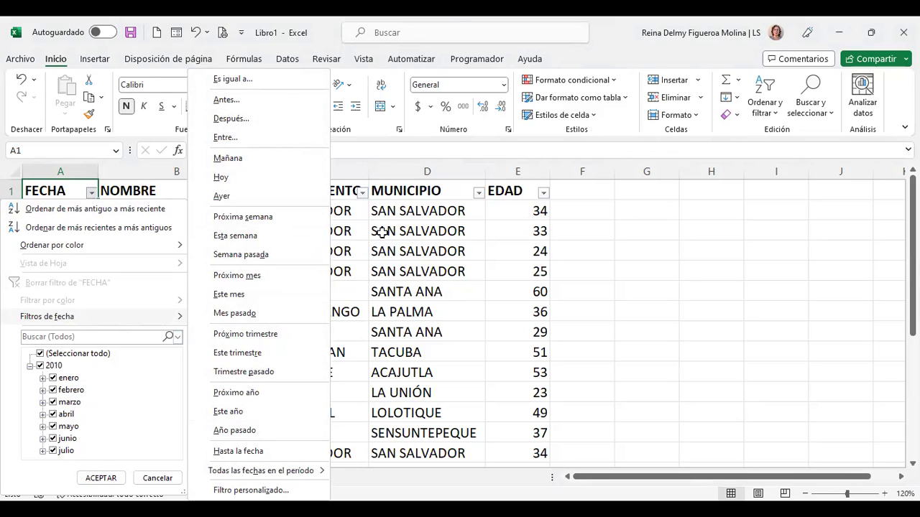
click(411, 190)
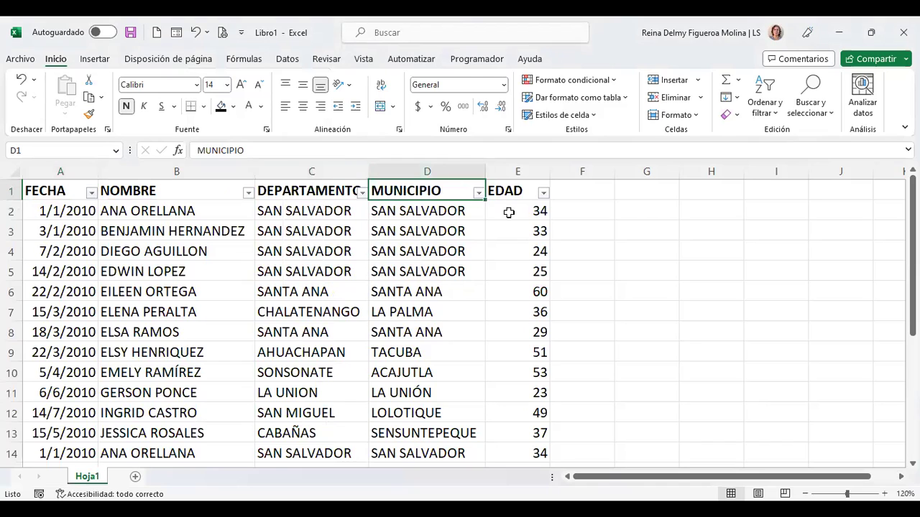
click(478, 192)
click(365, 324)
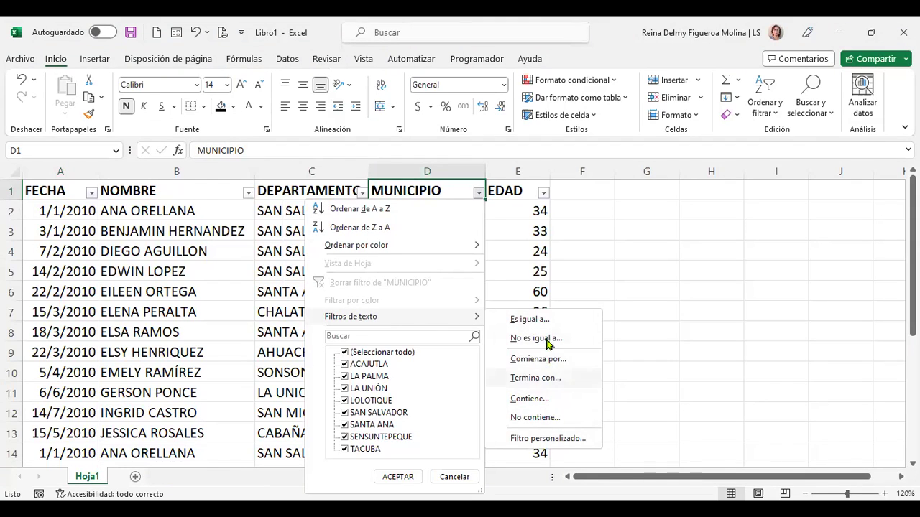
click(516, 189)
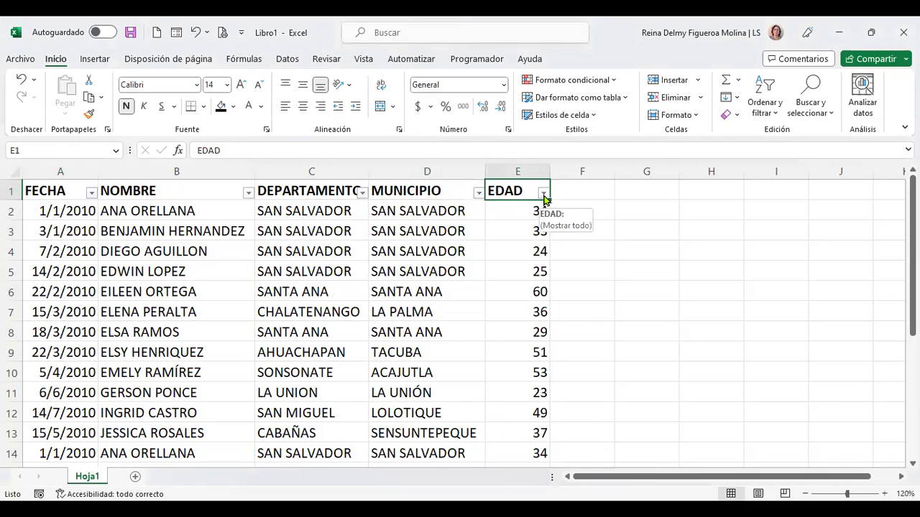
click(542, 192)
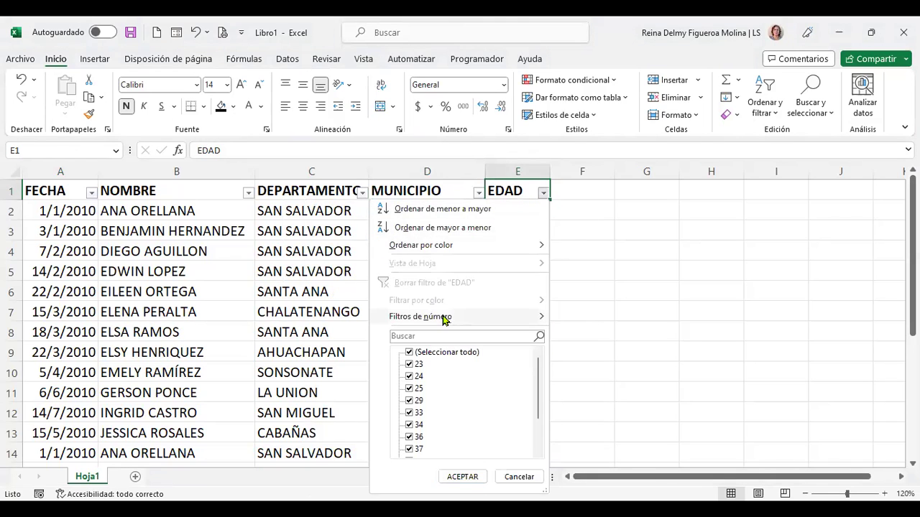
mouse_move(421, 316)
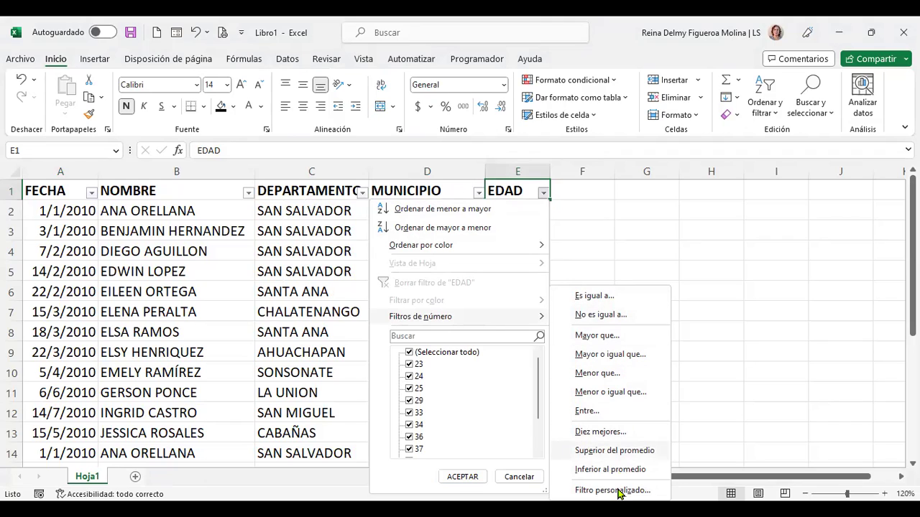
click(628, 211)
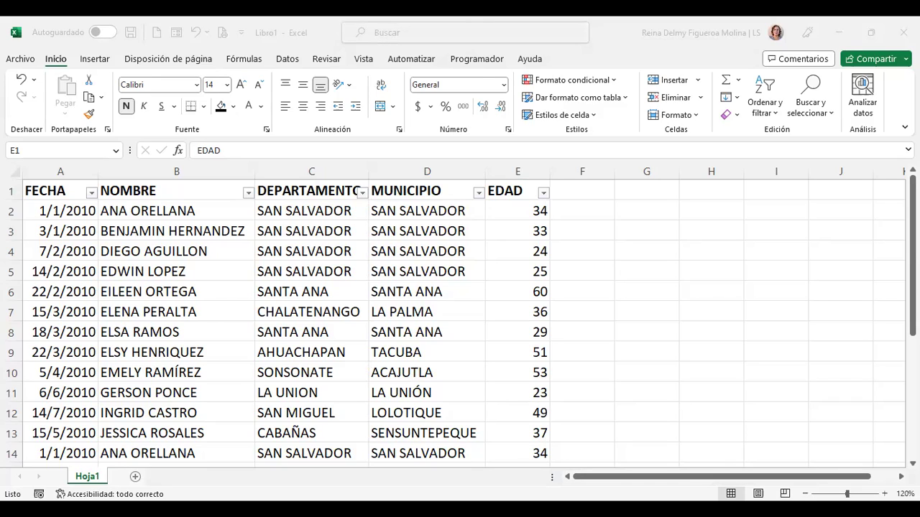
Insert an empty column before the NOMBRE column
click(174, 208)
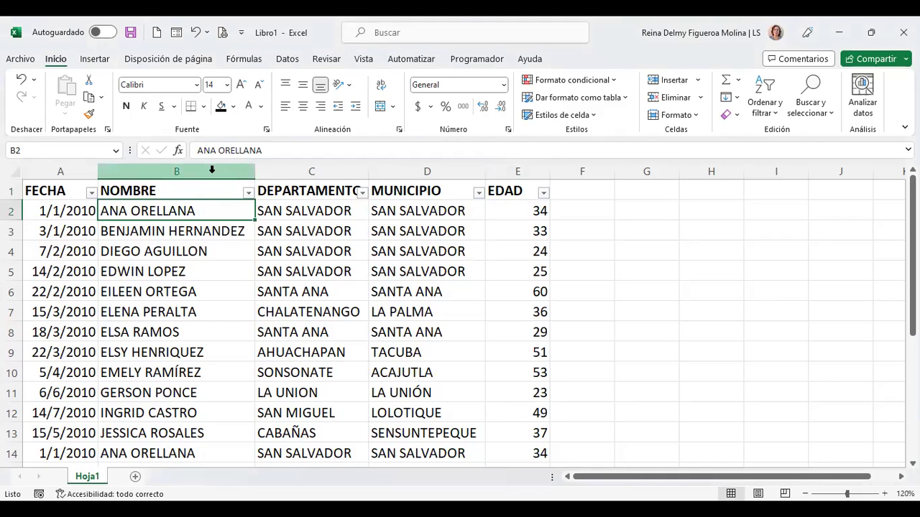
click(183, 170)
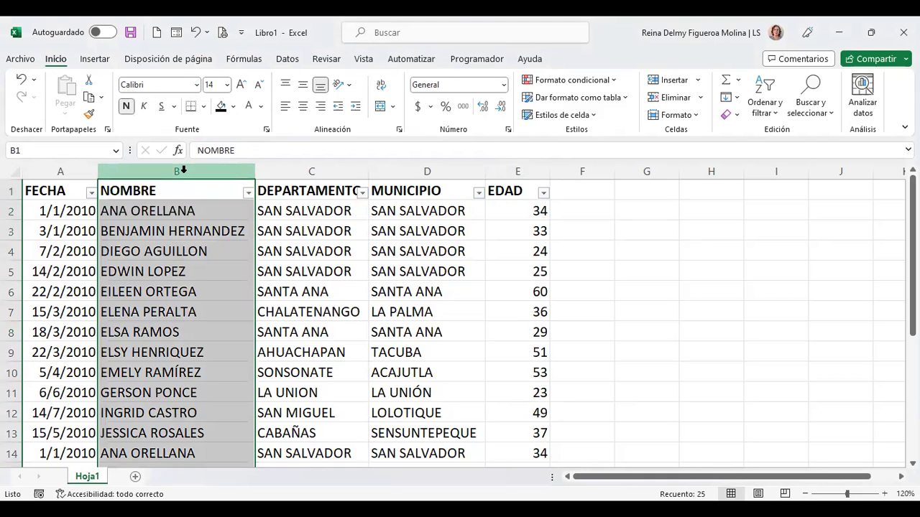
right_click(184, 173)
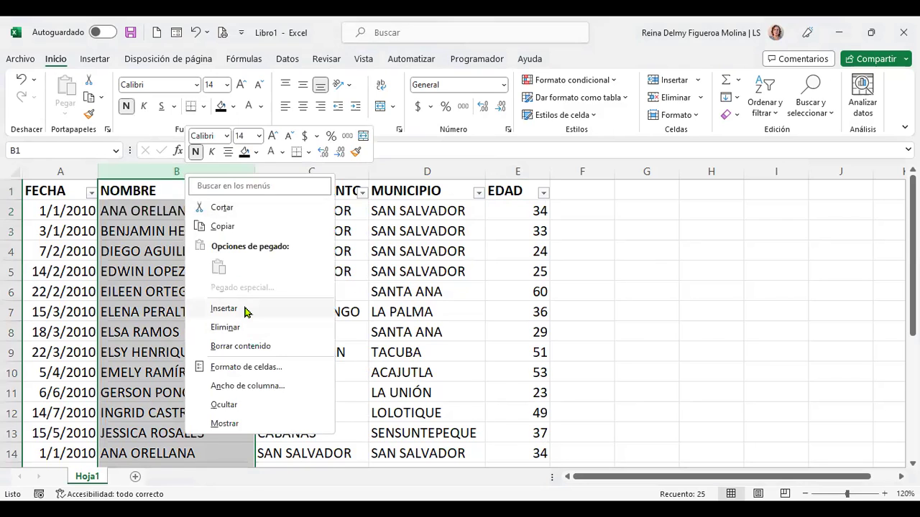
click(244, 311)
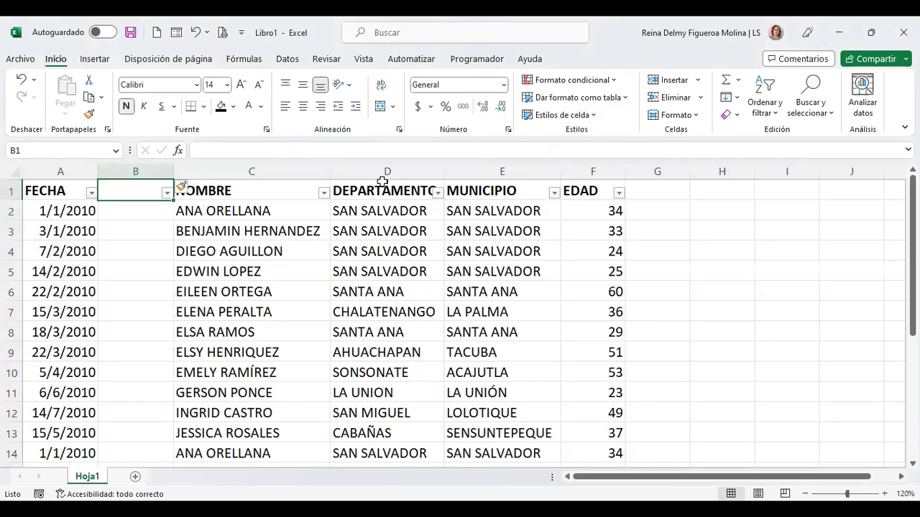
Copy the FECHA header style into B1 and label the new column CÓDIGO
key(Left)
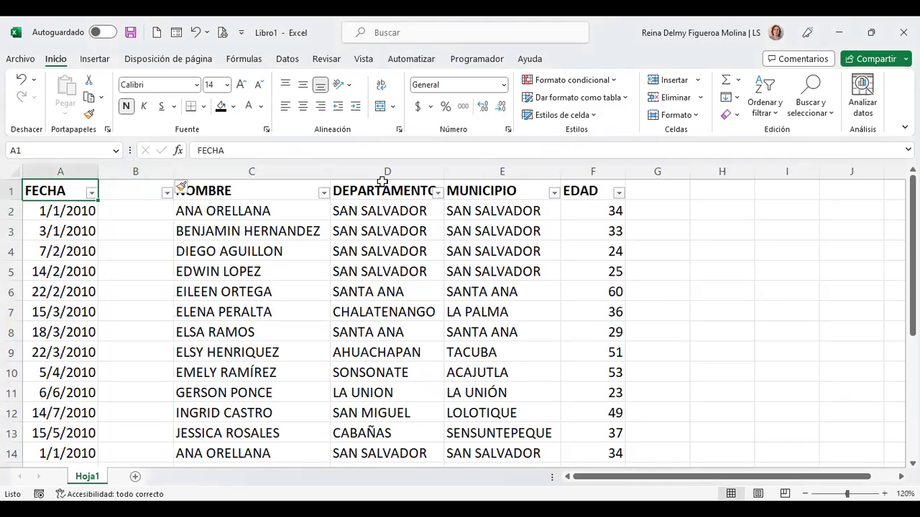
key(ctrl+c)
key(Right)
key(Return)
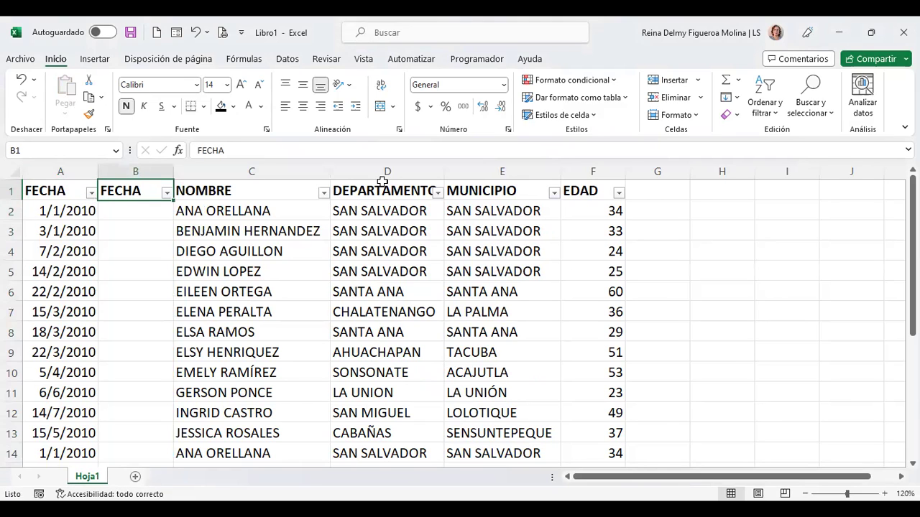
text(CÓDIGO)
key(Return)
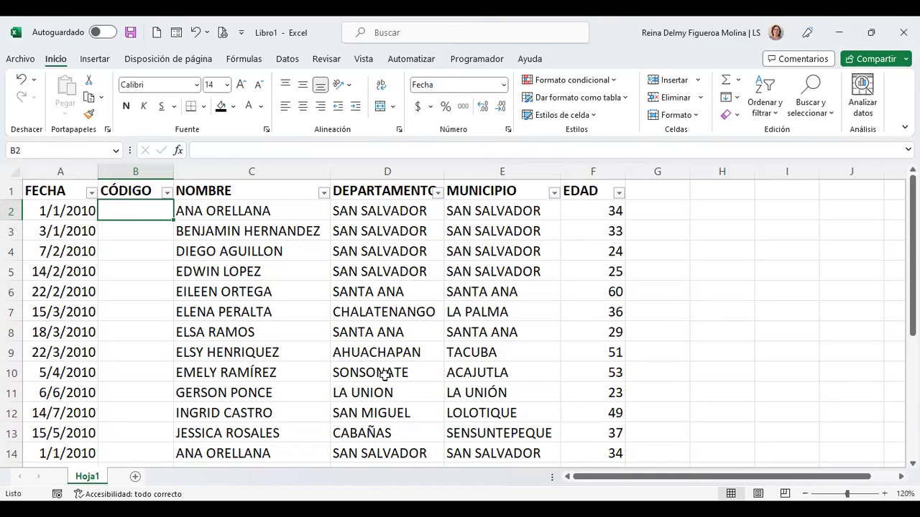
Enter 1234 in B2, format it as General, and fill it down to B25
text(1234)
key(Return)
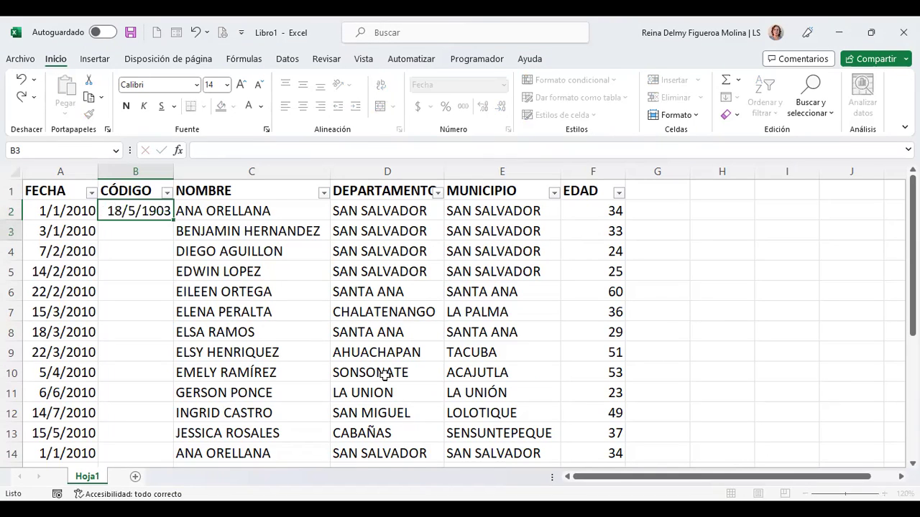
key(Up)
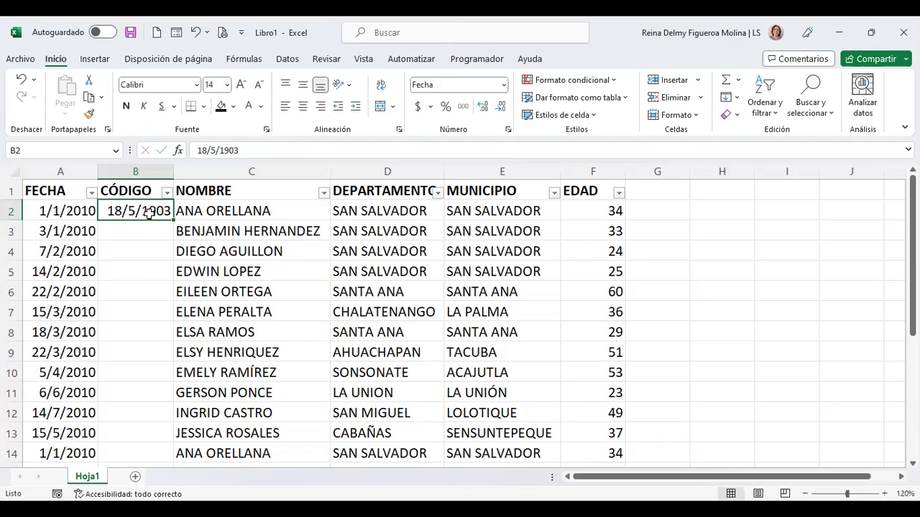
click(505, 85)
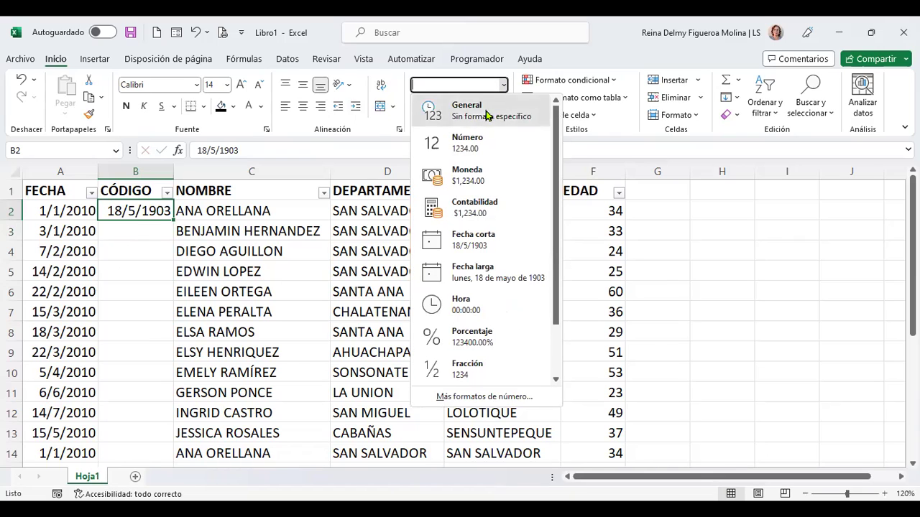
click(487, 115)
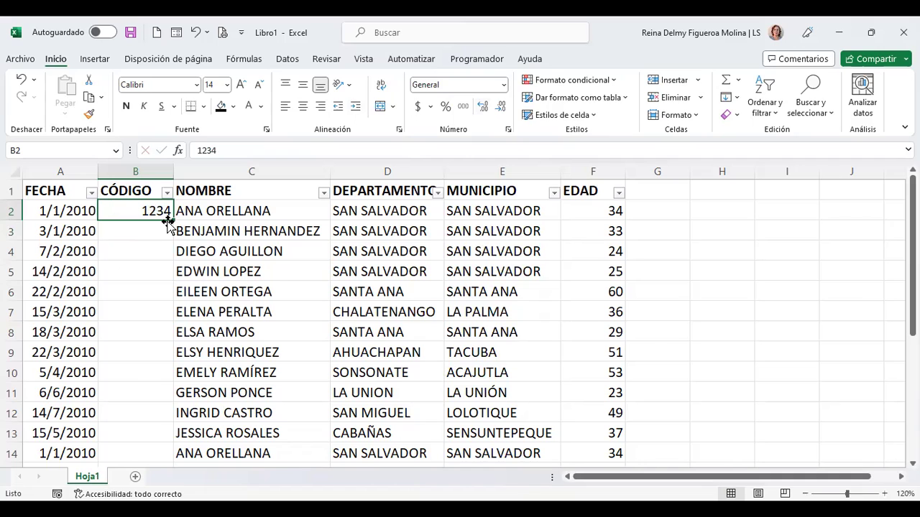
mouse_move(167, 221)
mouse_down()
mouse_move(172, 476)
mouse_move(163, 438)
mouse_up()
Turn the filled CÓDIGO cells into a fill series running 1234 to 1257
scroll(208, 396, down, 7)
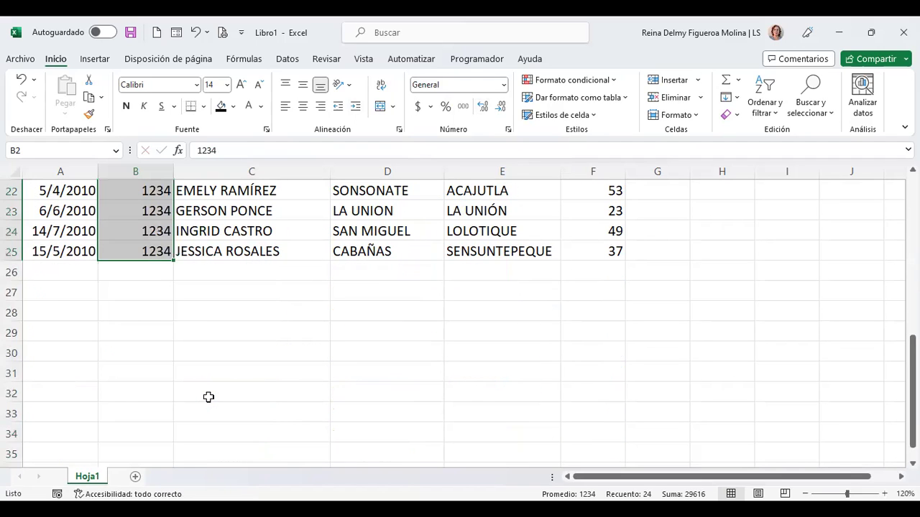
scroll(207, 395, up, 2)
click(184, 393)
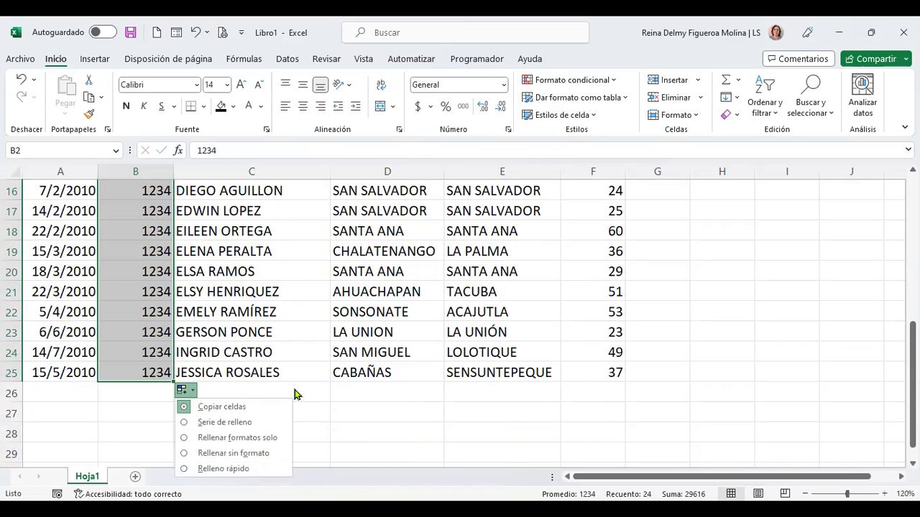
click(252, 423)
scroll(253, 422, up, 5)
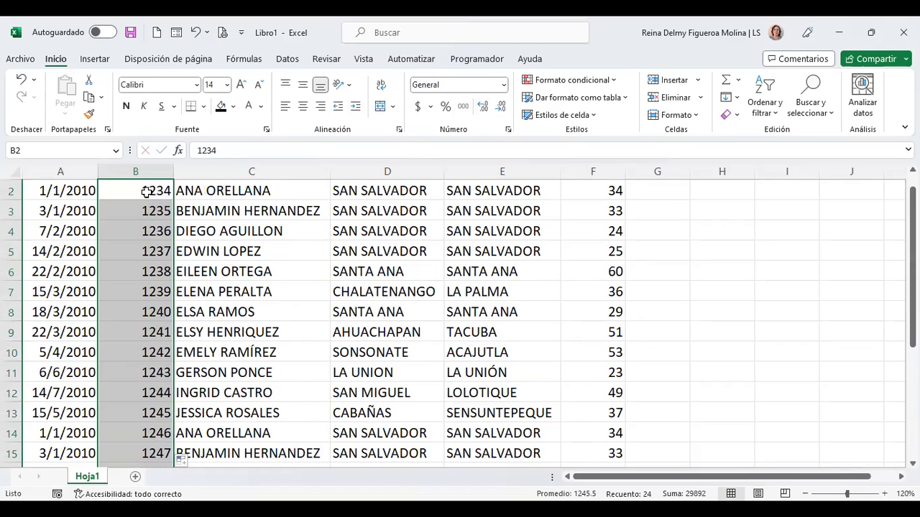
scroll(146, 191, up, 1)
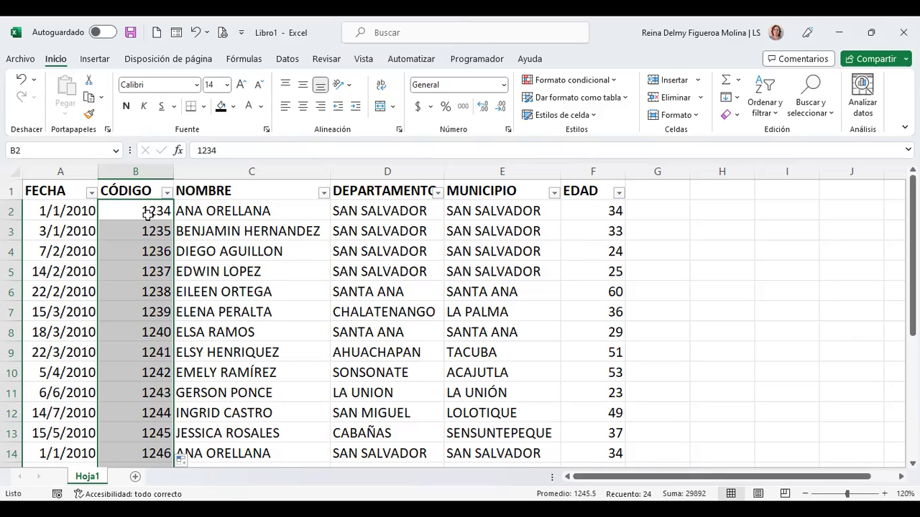
scroll(149, 360, down, 4)
scroll(149, 362, down, 2)
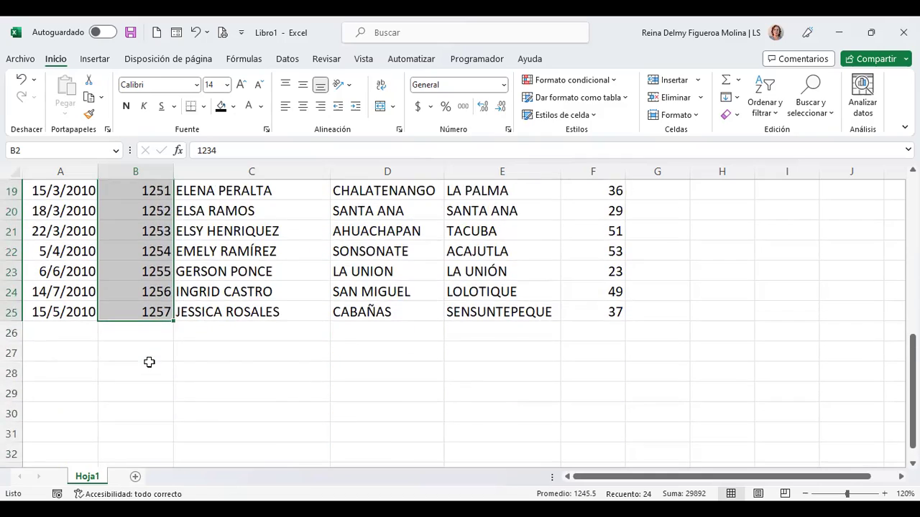
scroll(149, 361, up, 5)
scroll(149, 359, up, 1)
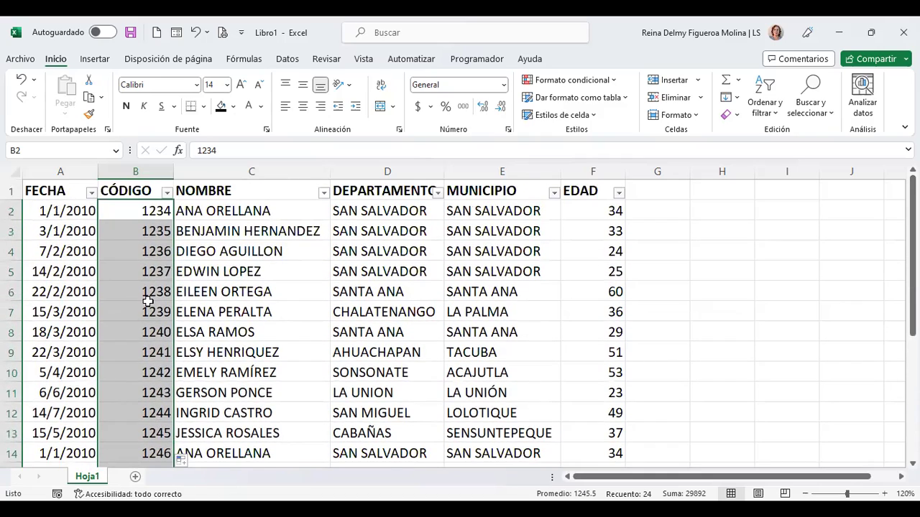
Review the sequential codes across all 24 records and open the CÓDIGO filter list
click(146, 309)
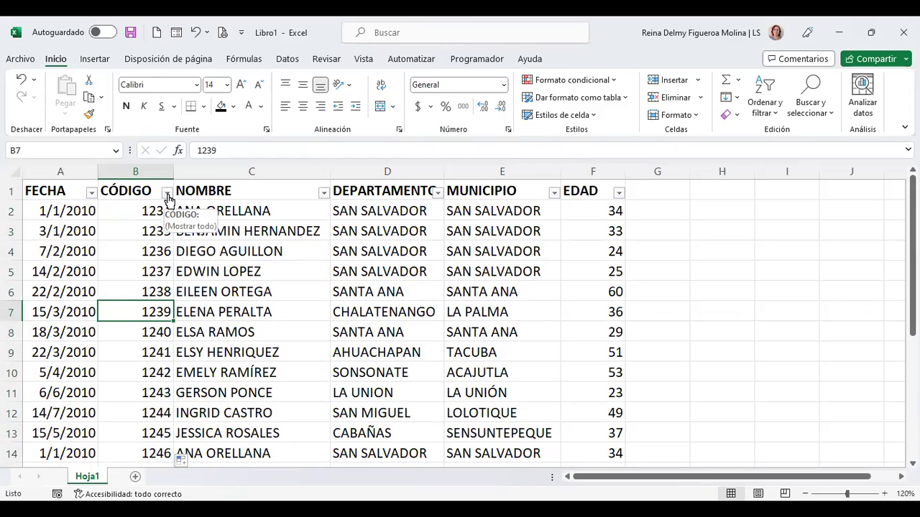
scroll(163, 291, down, 6)
scroll(164, 293, up, 6)
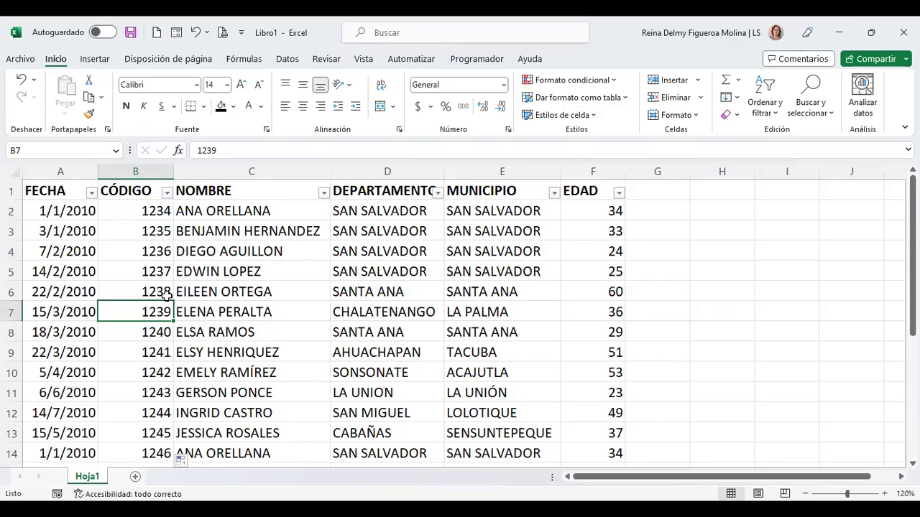
scroll(166, 294, down, 2)
scroll(156, 393, down, 1)
scroll(156, 393, up, 1)
scroll(156, 393, up, 2)
scroll(156, 393, down, 2)
scroll(156, 393, down, 2)
scroll(155, 393, up, 4)
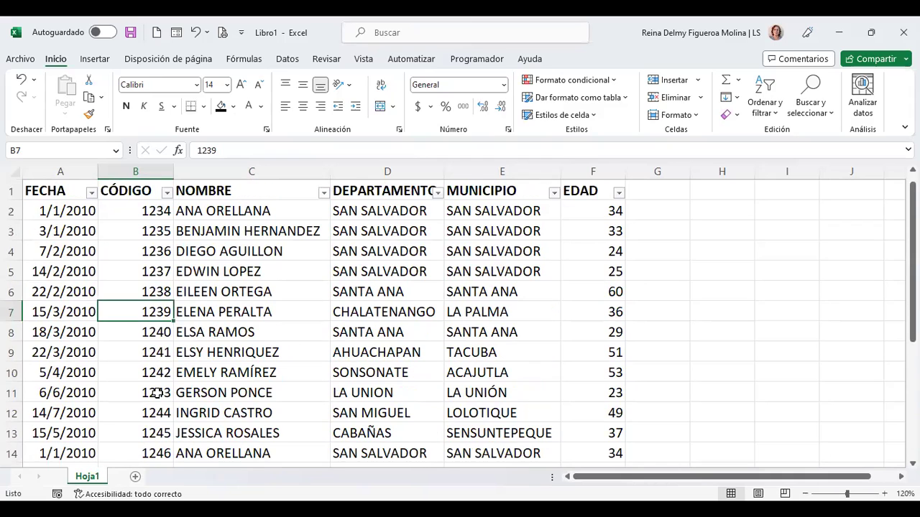
click(167, 193)
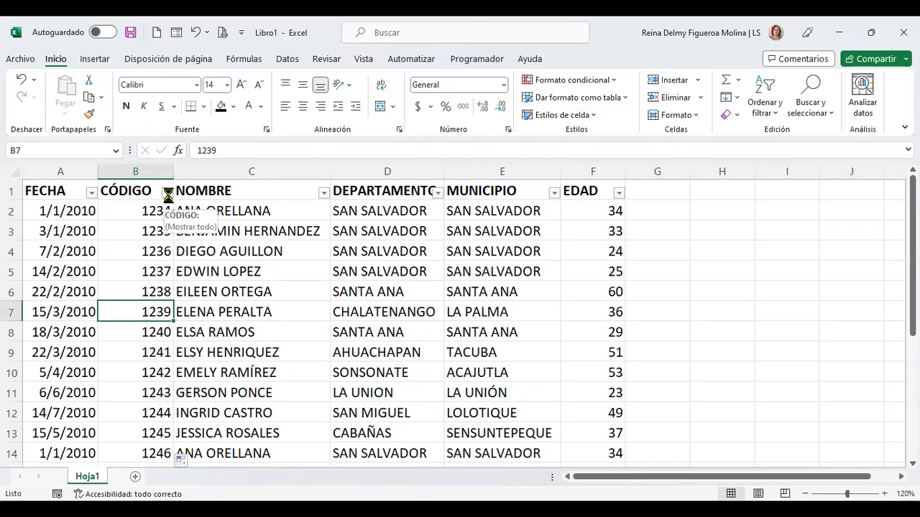
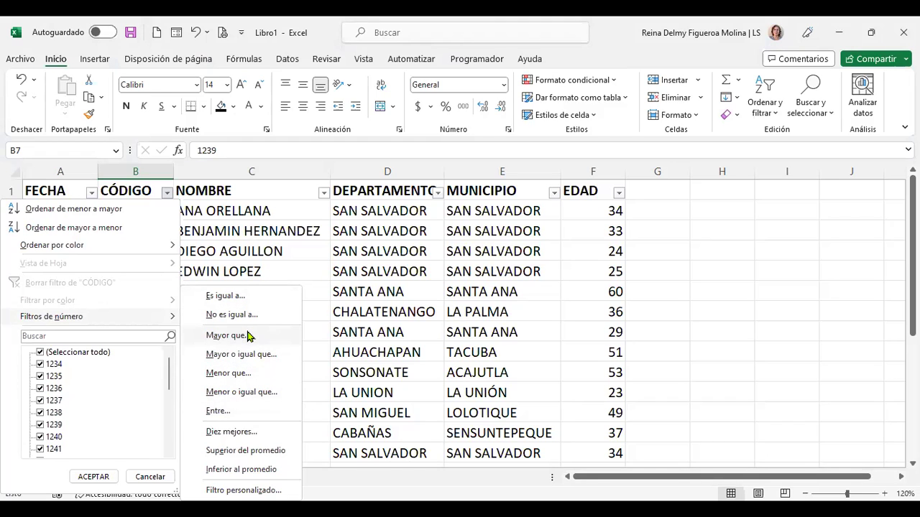
Filter CÓDIGO to codes greater than 1250, then clear that CÓDIGO filter again
click(232, 327)
text(1250)
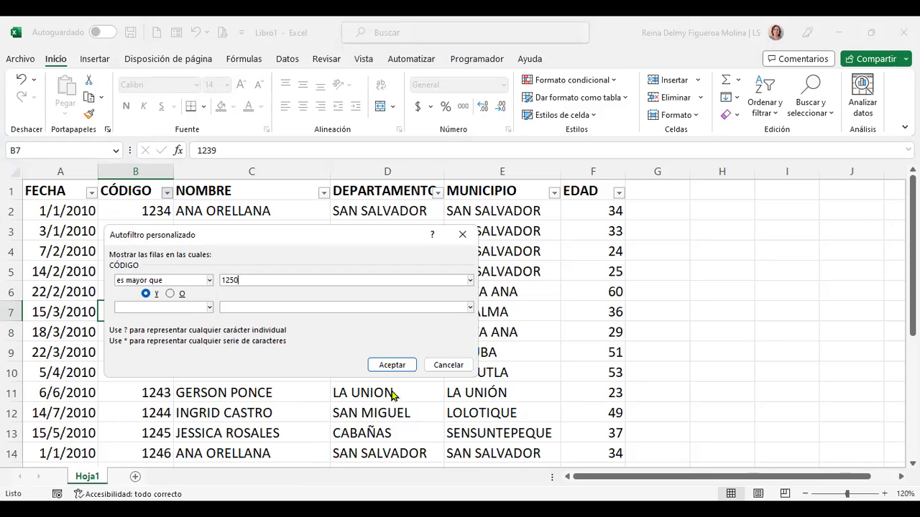
click(407, 363)
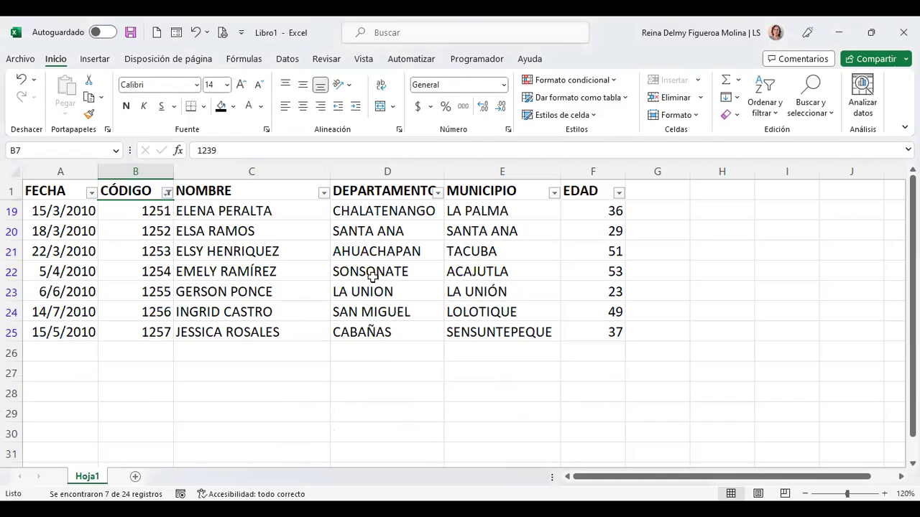
click(377, 232)
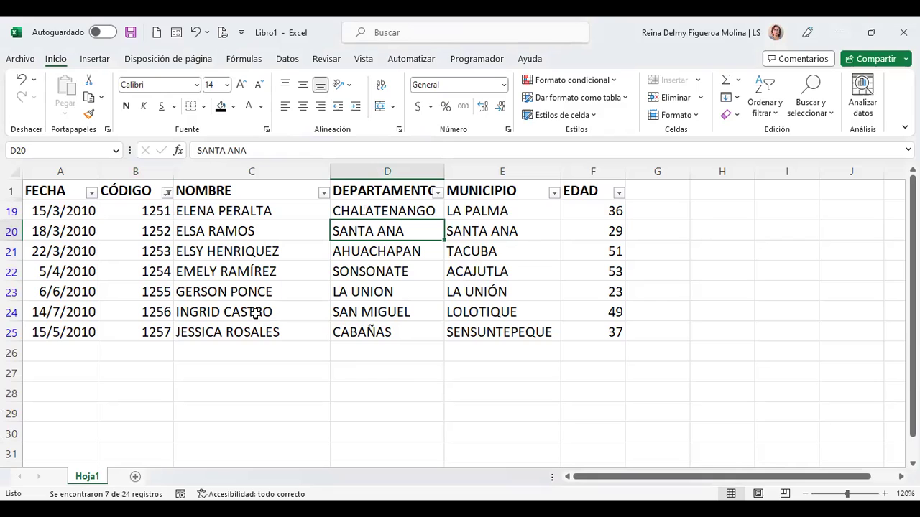
click(167, 194)
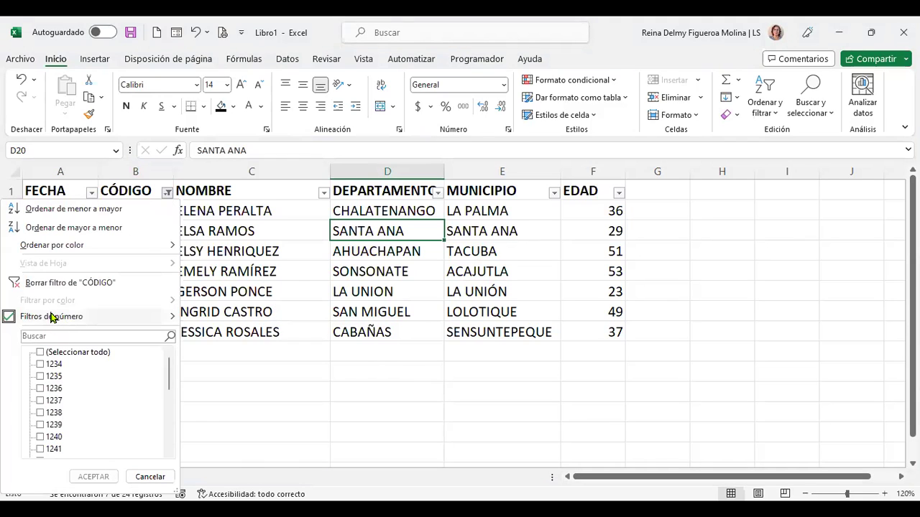
click(62, 282)
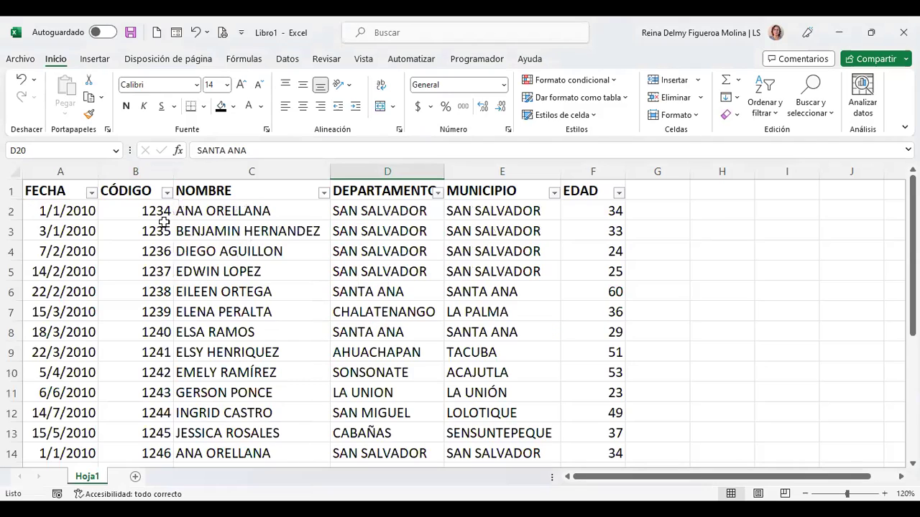
Select a cell inside the employee table and bring up the Datos tools
click(497, 204)
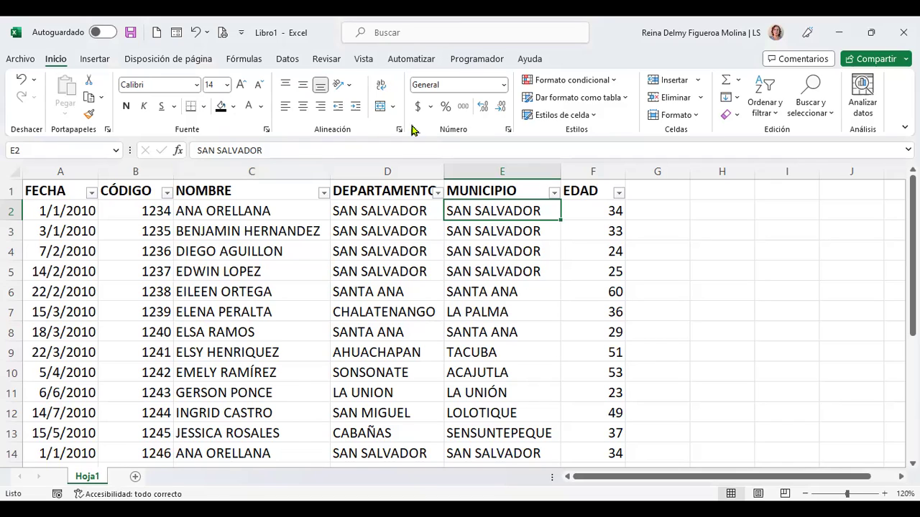
click(288, 58)
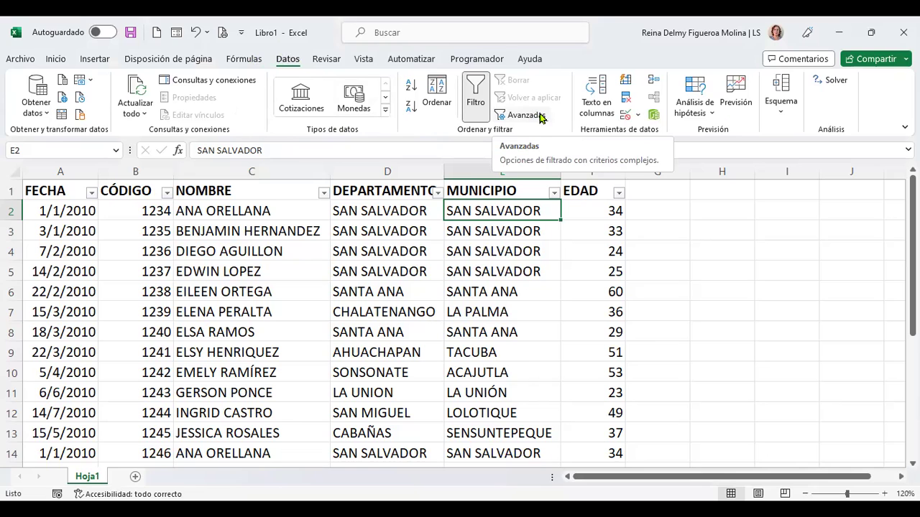
Open Filtro avanzado, move it aside and confirm the list range $A$1:$F$25
click(541, 118)
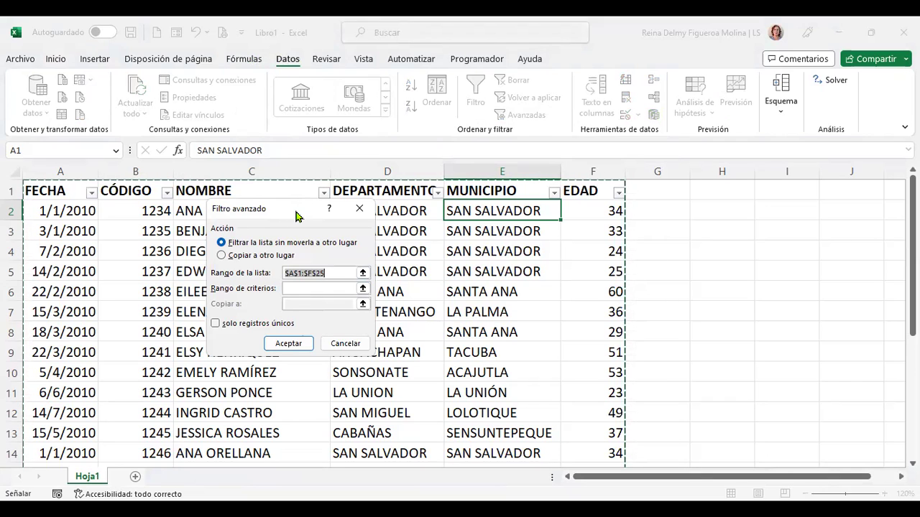
drag(296, 216, 416, 214)
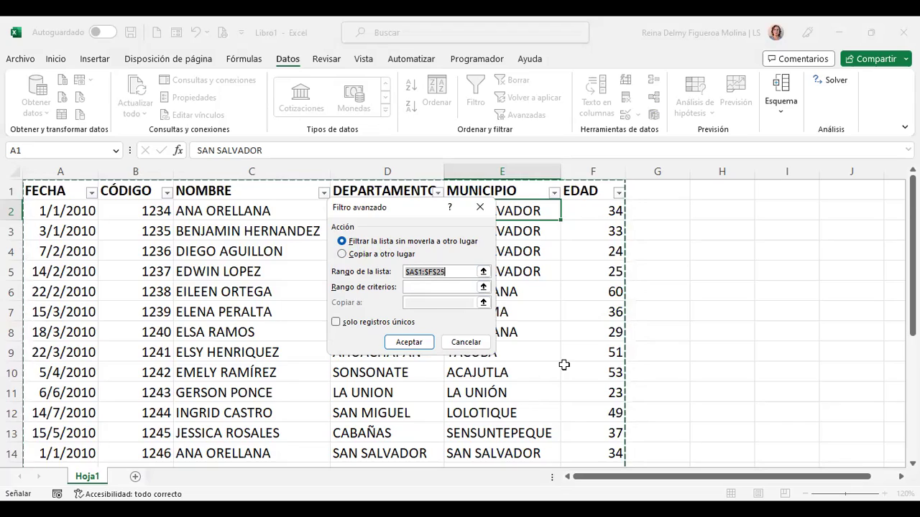
scroll(431, 373, down, 8)
scroll(179, 374, up, 2)
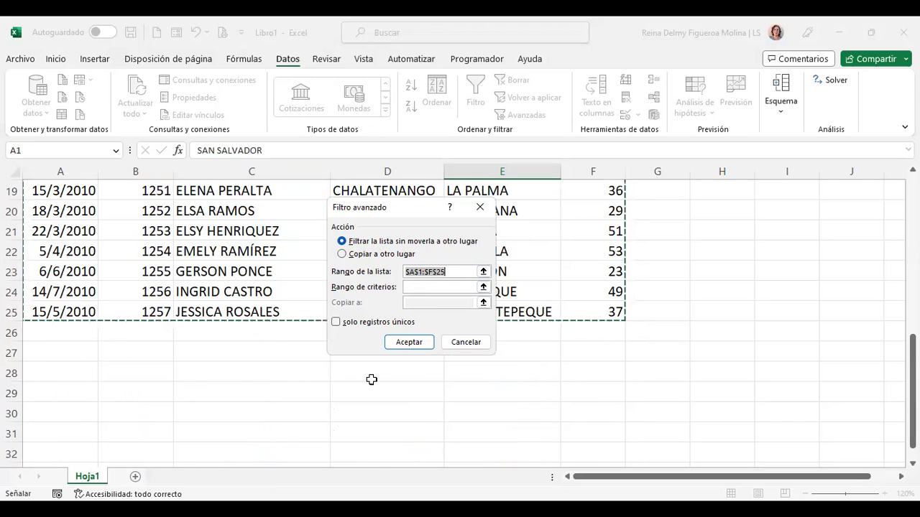
scroll(273, 343, up, 3)
scroll(243, 344, up, 1)
scroll(244, 343, up, 2)
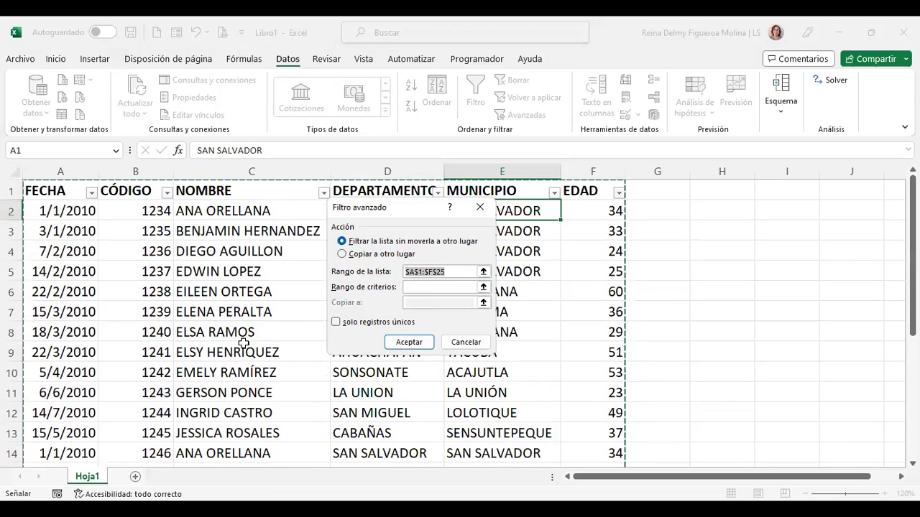
click(451, 269)
click(453, 287)
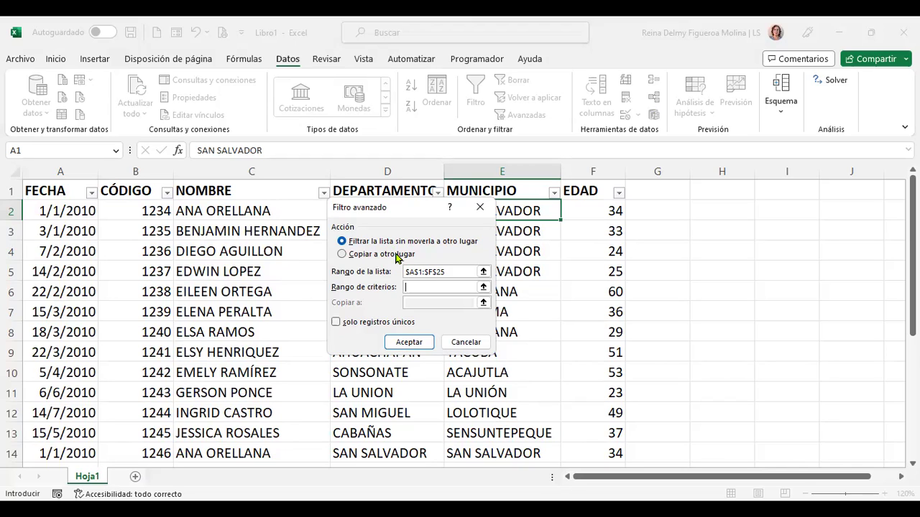
Try Copiar a otro lugar with the criteria and destination fields, then cancel Filtro avanzado
click(396, 256)
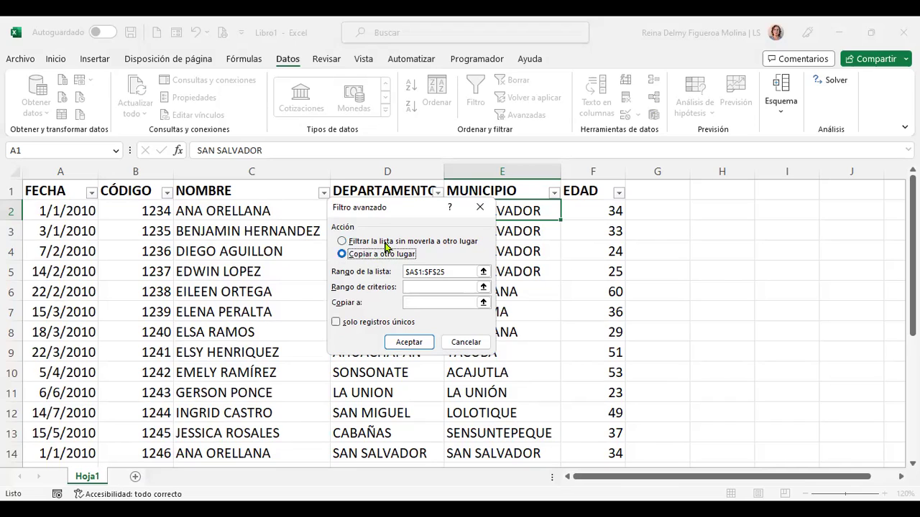
click(422, 286)
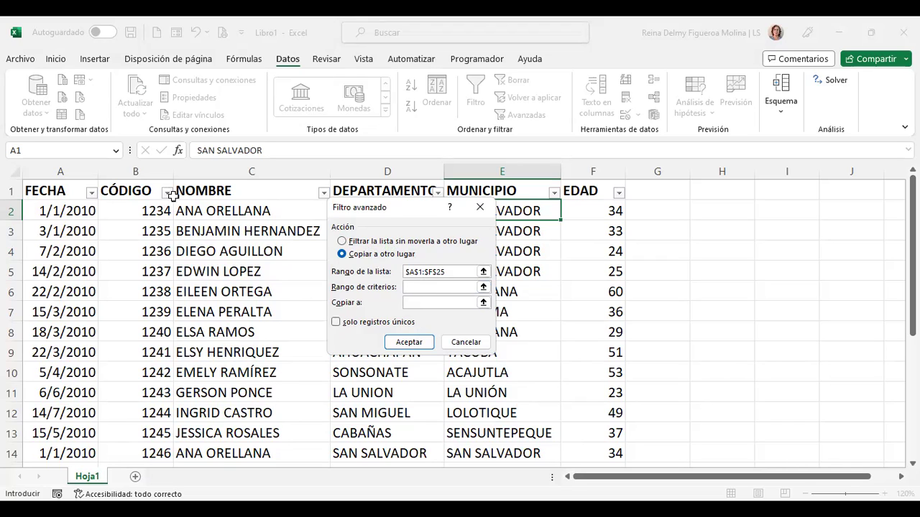
click(414, 304)
click(466, 343)
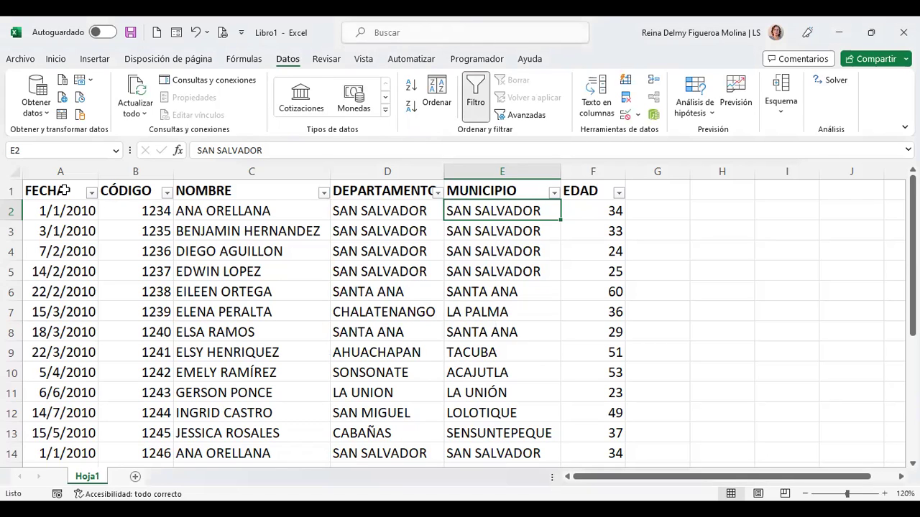
Copy the header row A1:F1 into H1:M1
drag(57, 189, 566, 192)
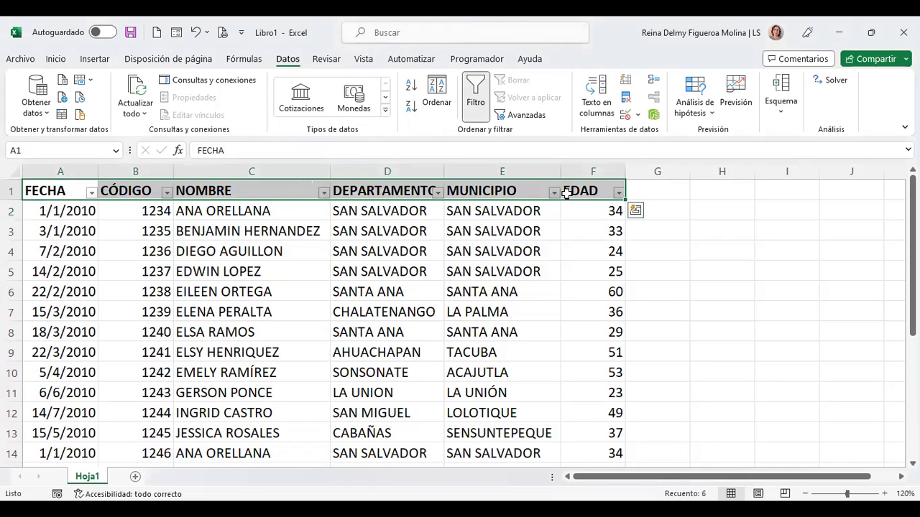
key(ctrl+c)
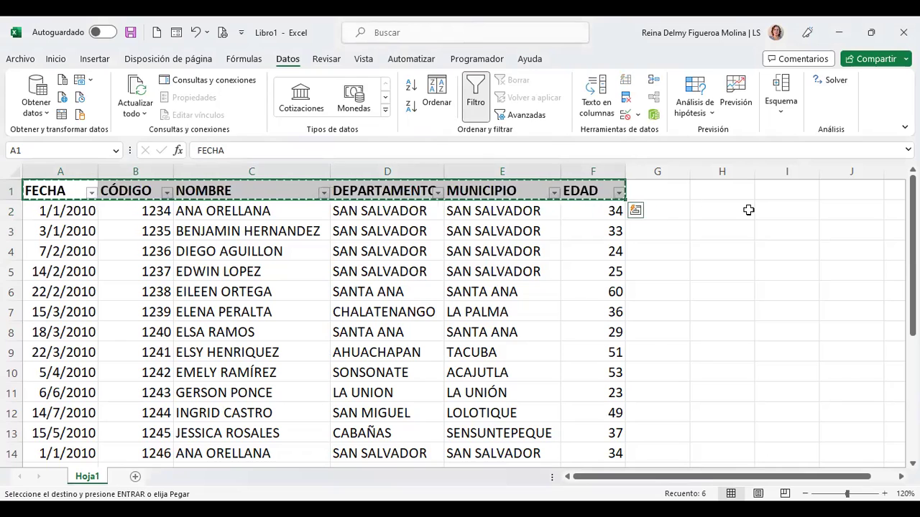
click(727, 193)
key(ctrl+v)
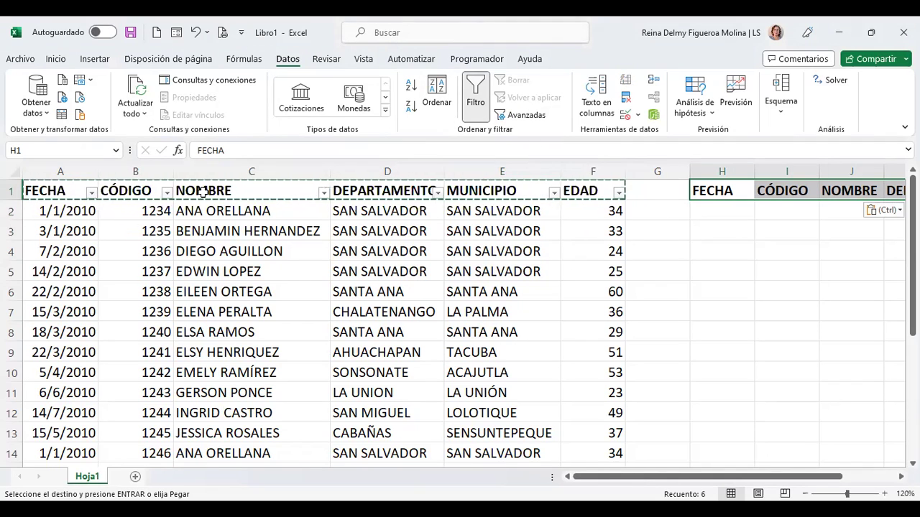
Autofit columns K and L for DEPARTAMENTO and MUNICIPIO and clear the copy marquee
mouse_move(791, 480)
mouse_down()
mouse_move(839, 480)
mouse_move(870, 449)
mouse_up()
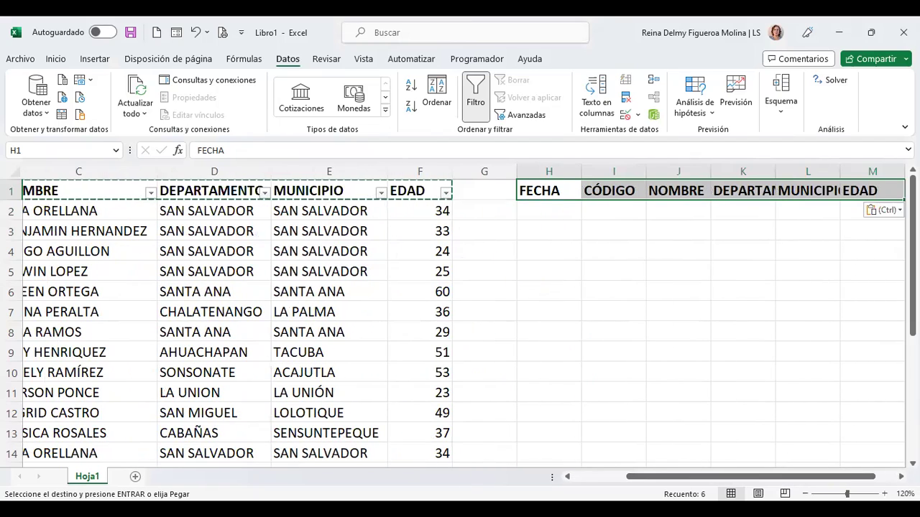
scroll(338, 230, right, 5)
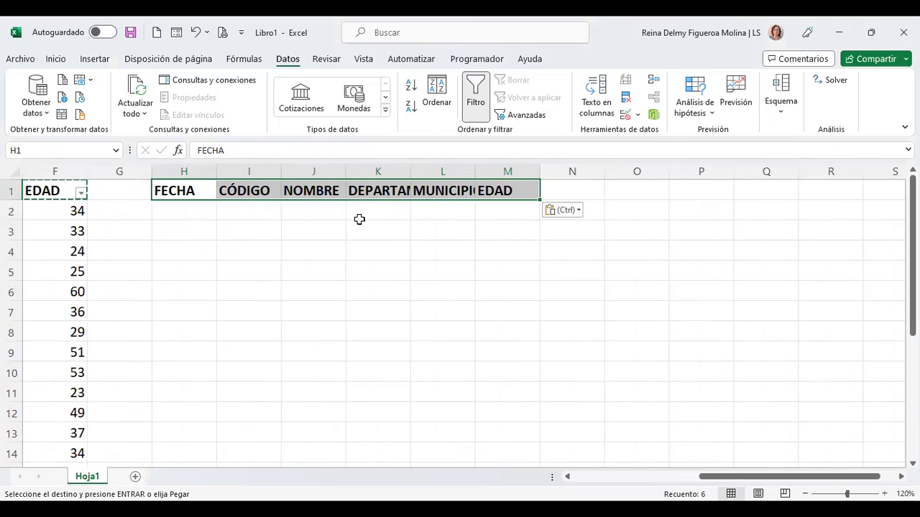
double_click(407, 165)
double_click(527, 170)
click(196, 210)
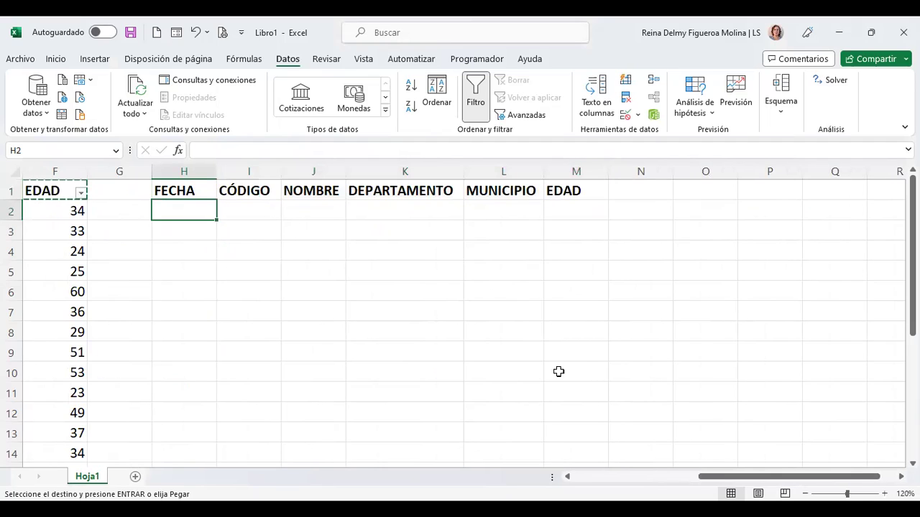
key(Escape)
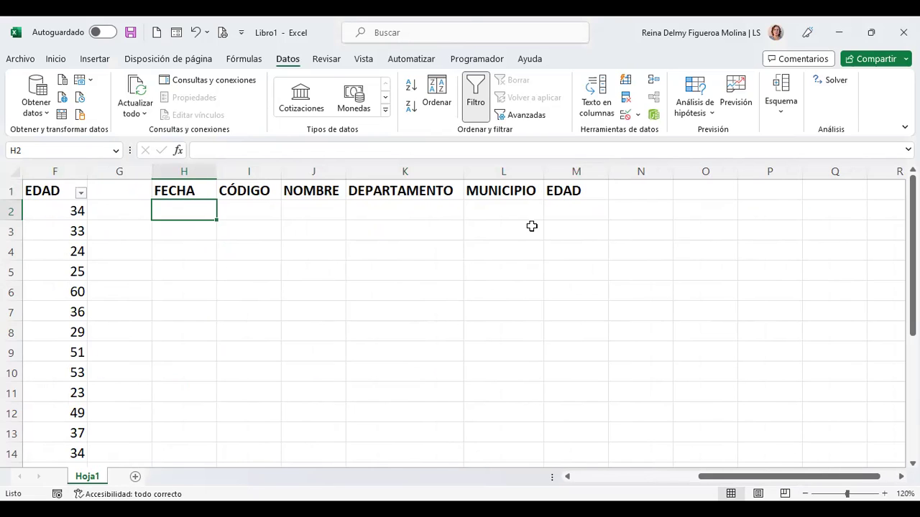
drag(827, 476, 779, 476)
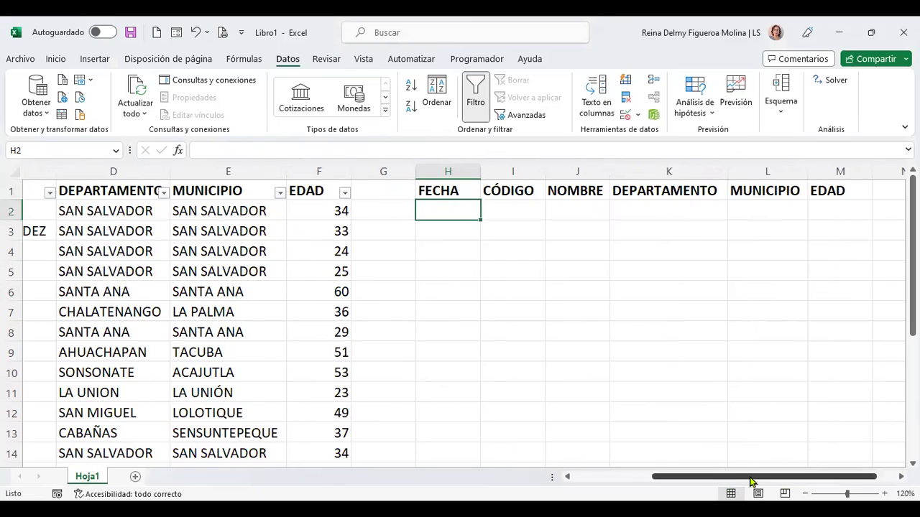
drag(749, 477, 704, 482)
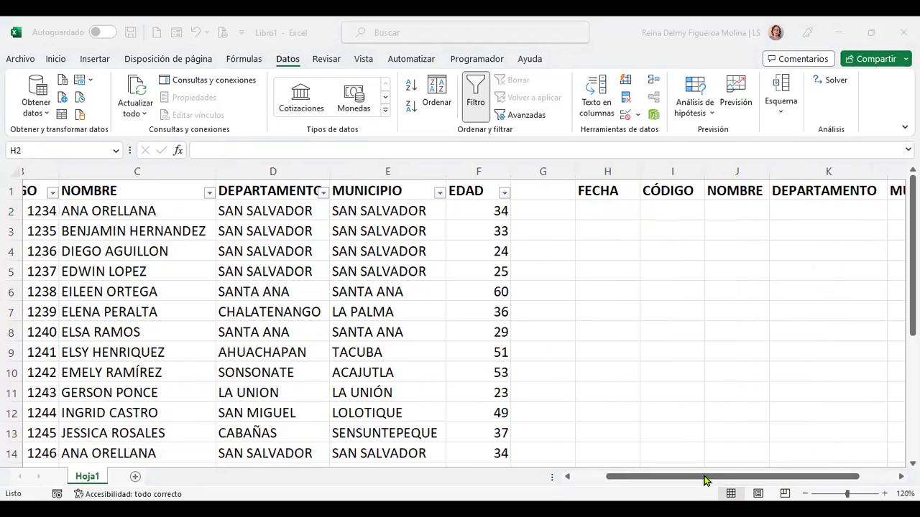
click(582, 478)
click(227, 210)
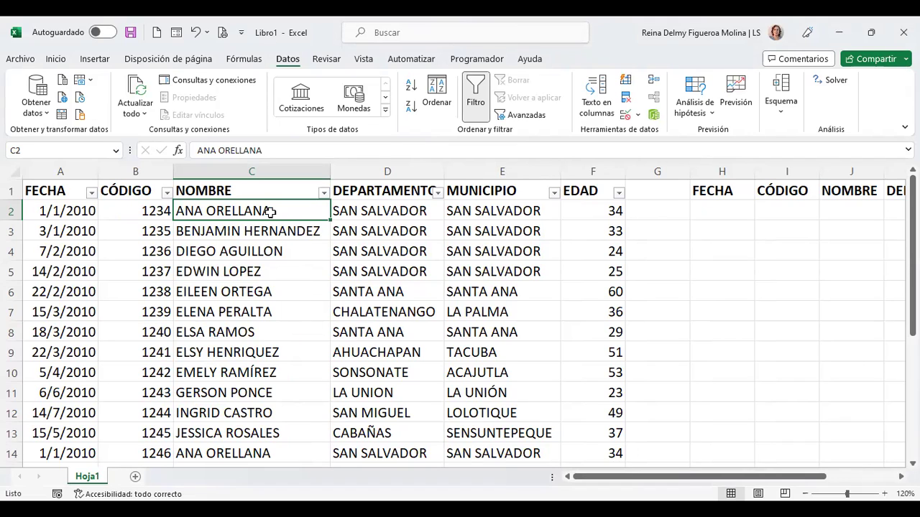
key(ctrl+c)
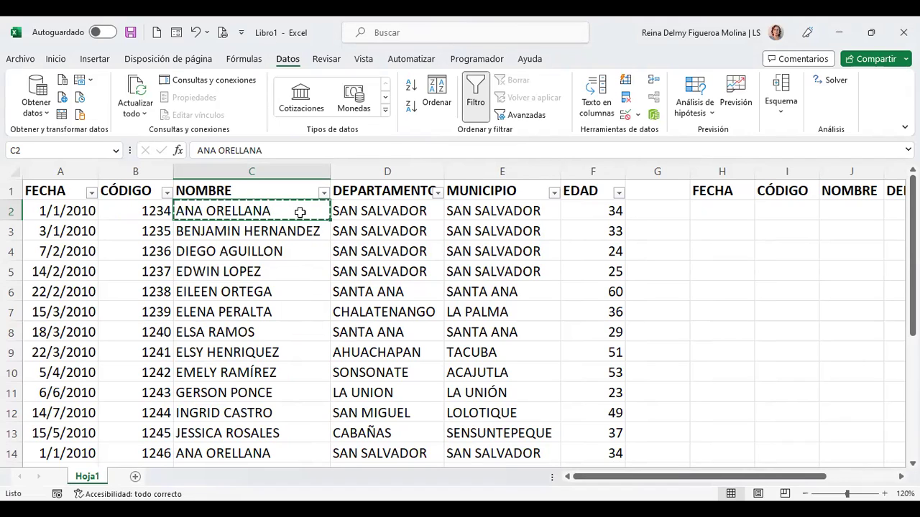
click(738, 208)
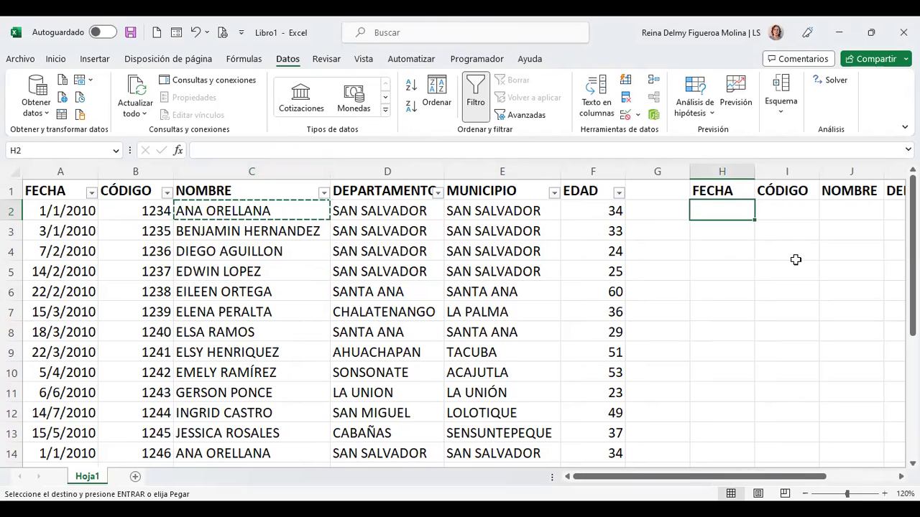
key(Right)
key(Right)
key(Right)
key(Right)
key(Left)
key(Left)
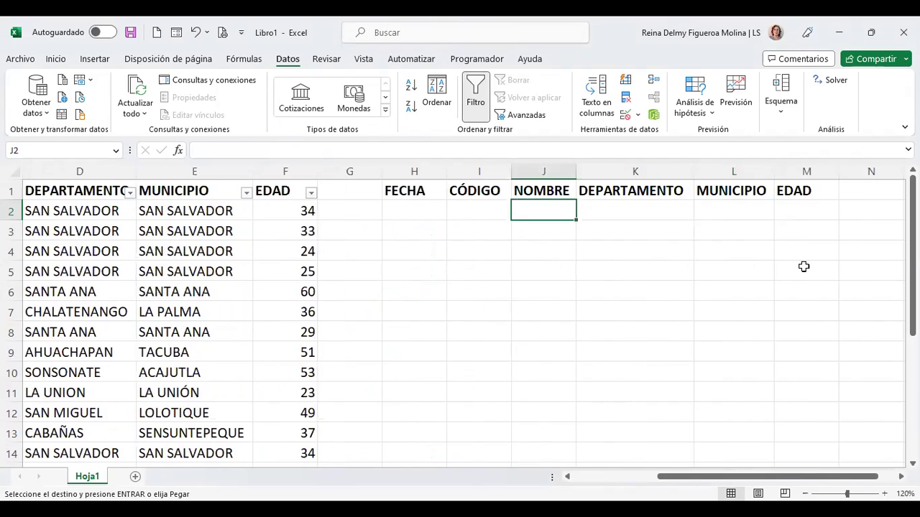
key(ctrl+v)
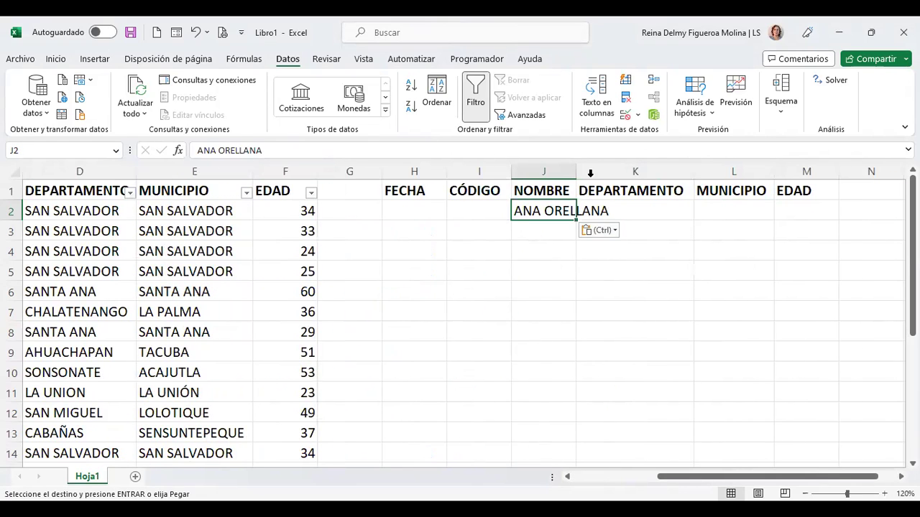
double_click(576, 175)
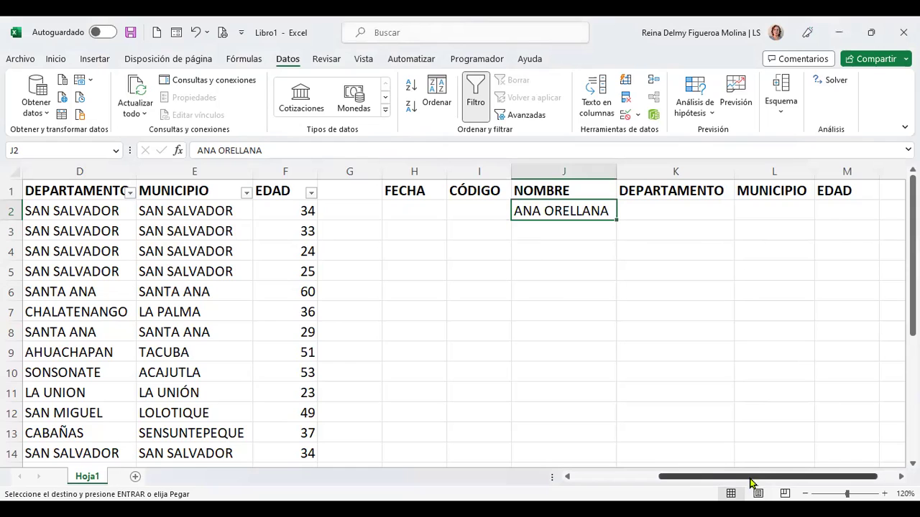
Check the NOMBRE filter list without changing it, then return to the criteria block
drag(751, 483, 769, 484)
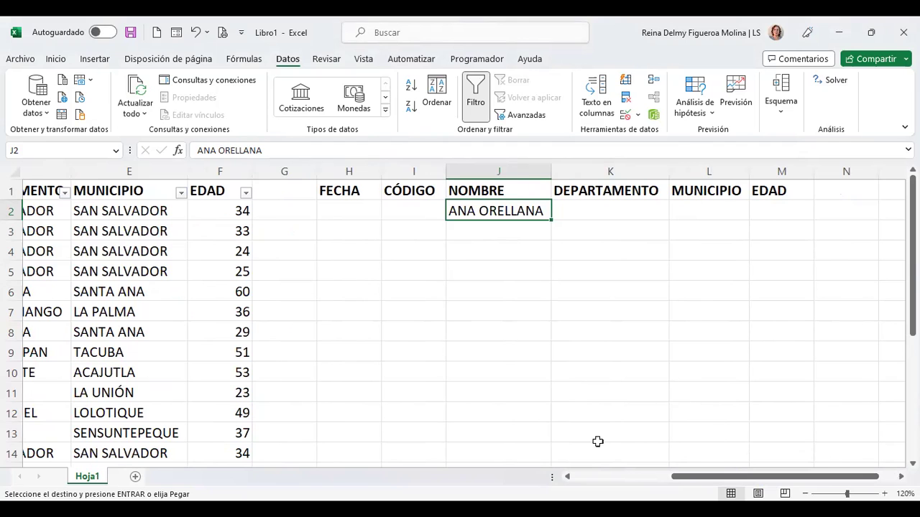
click(603, 477)
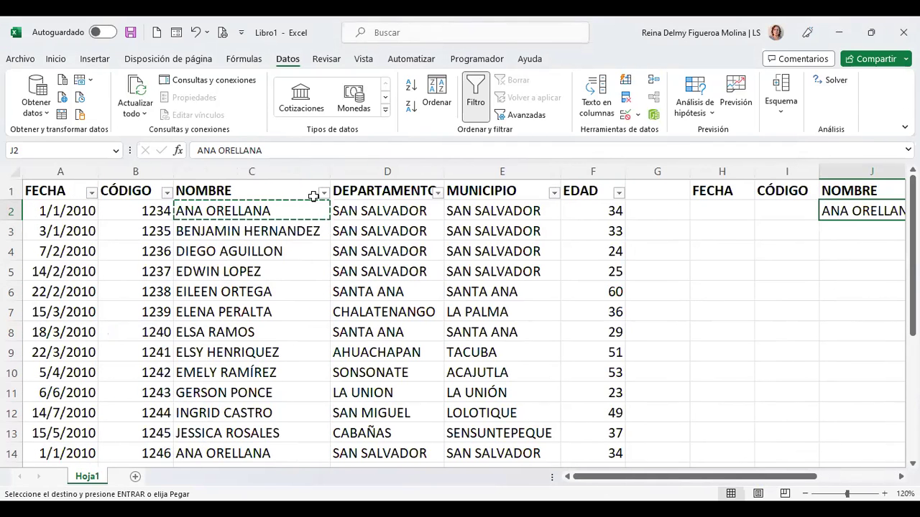
click(324, 193)
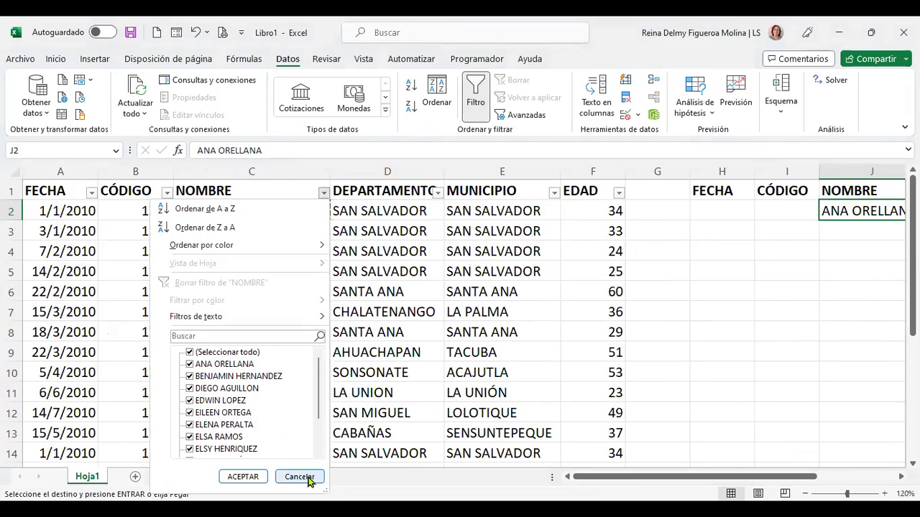
click(466, 416)
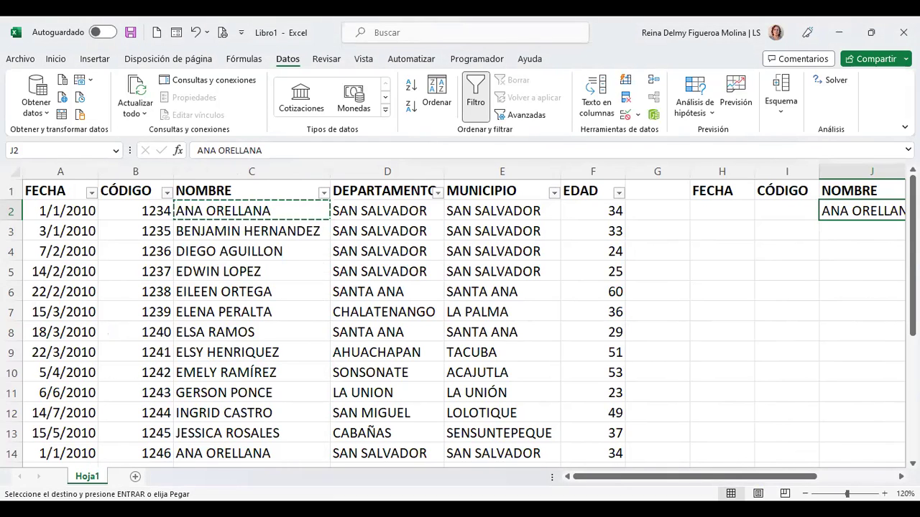
drag(790, 482, 886, 482)
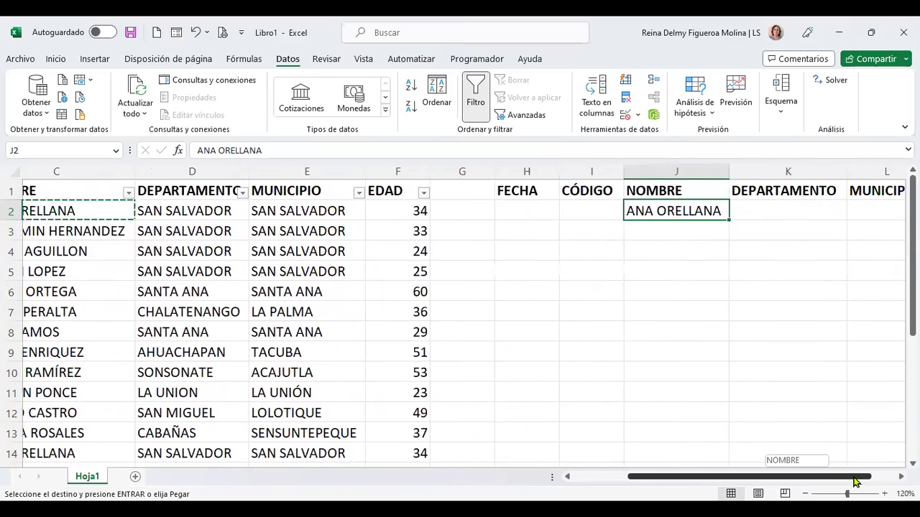
scroll(459, 323, right, 3)
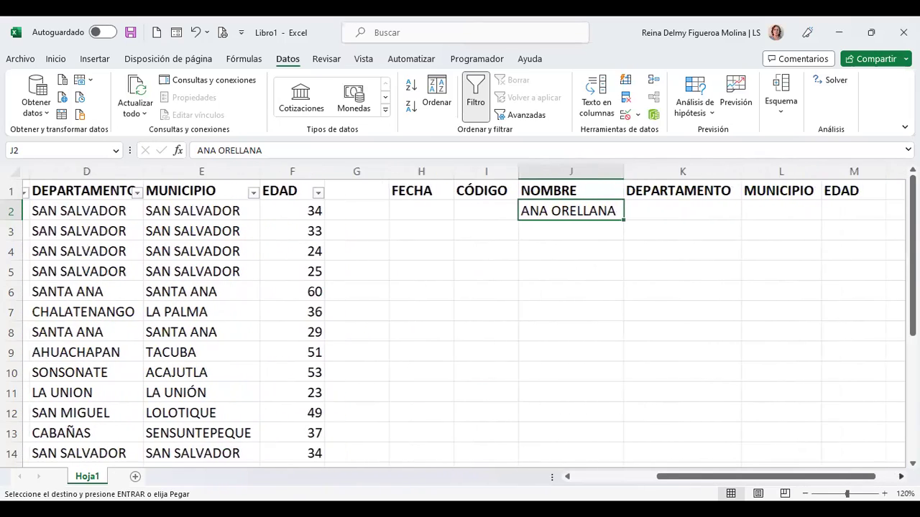
drag(858, 482, 791, 491)
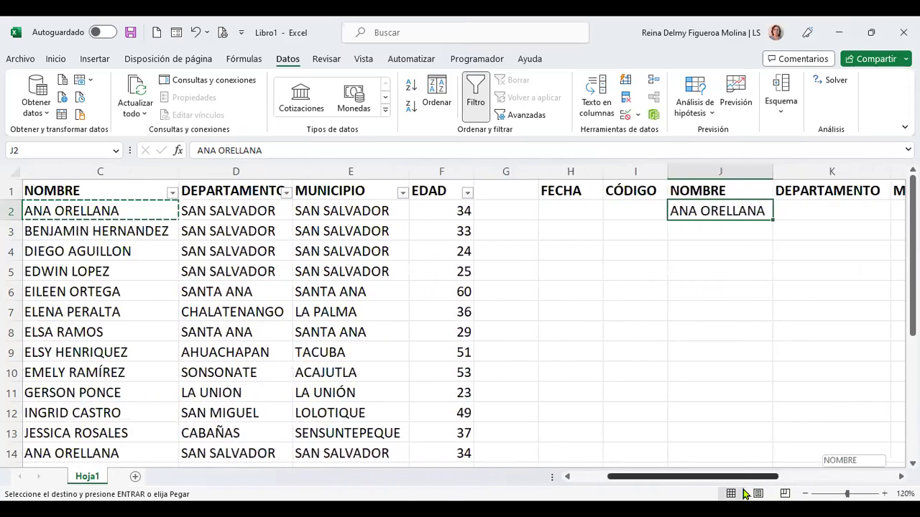
drag(790, 491, 762, 492)
drag(634, 488, 602, 480)
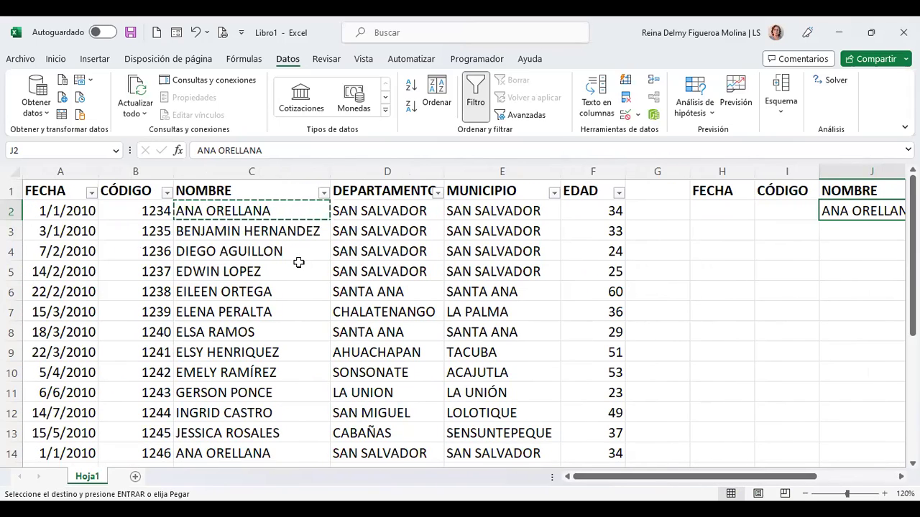
drag(656, 477, 793, 478)
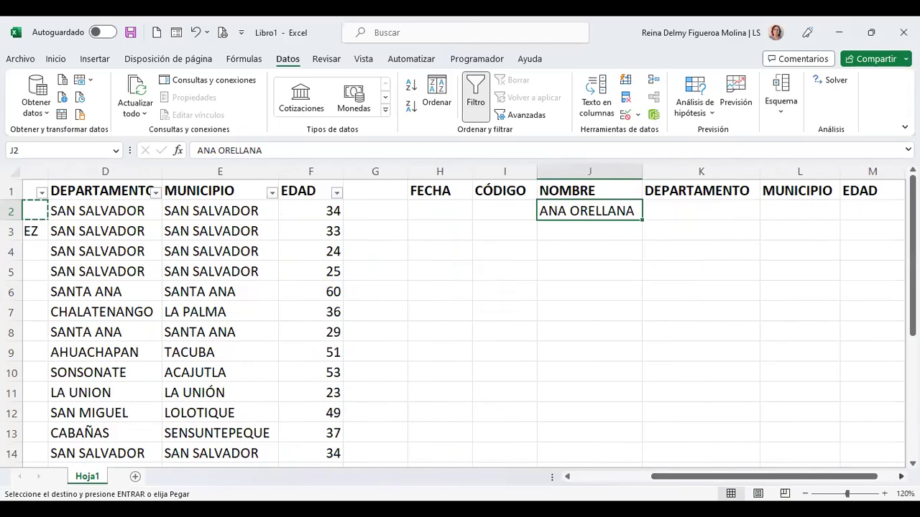
scroll(786, 417, right, 3)
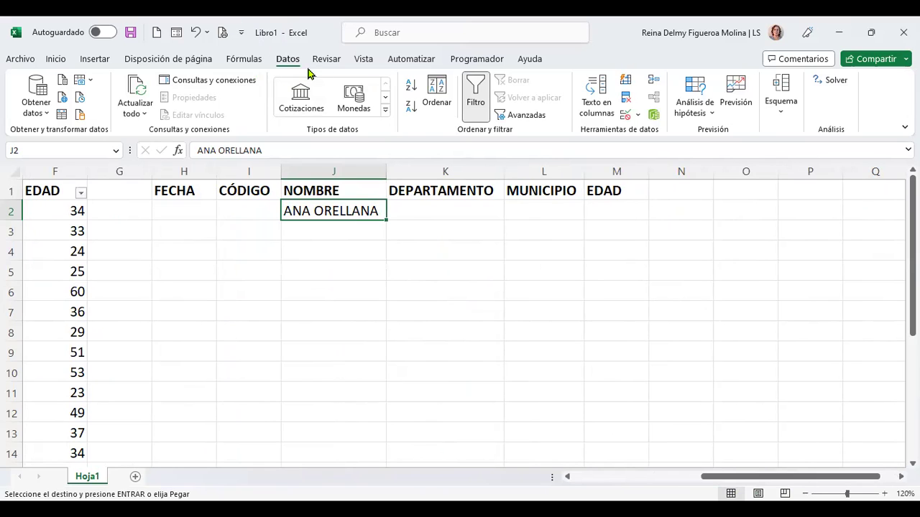
Open Avanzadas, choose Copiar a otro lugar, and confirm list range $A$1:$F$25
click(536, 118)
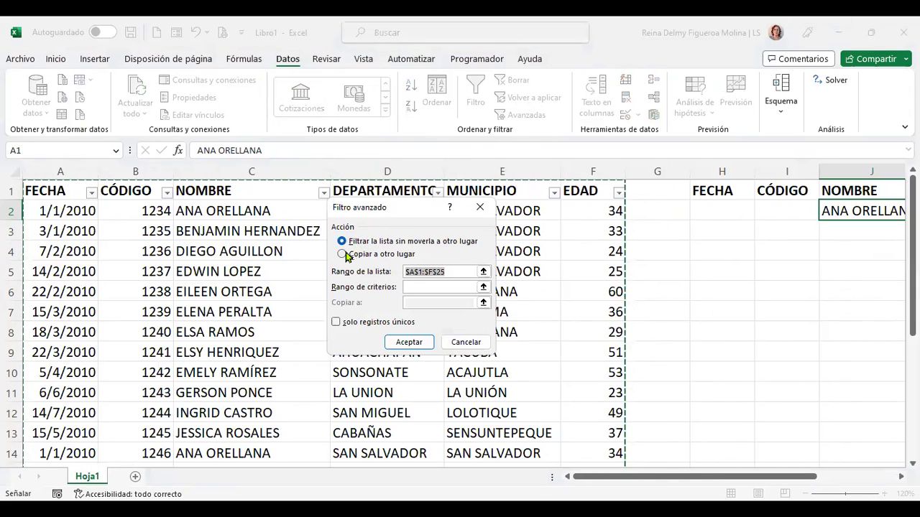
click(343, 255)
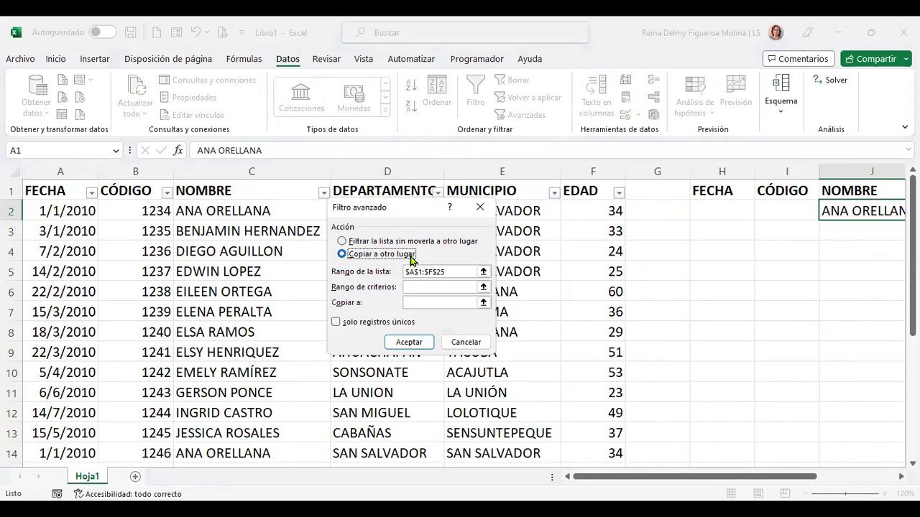
click(455, 272)
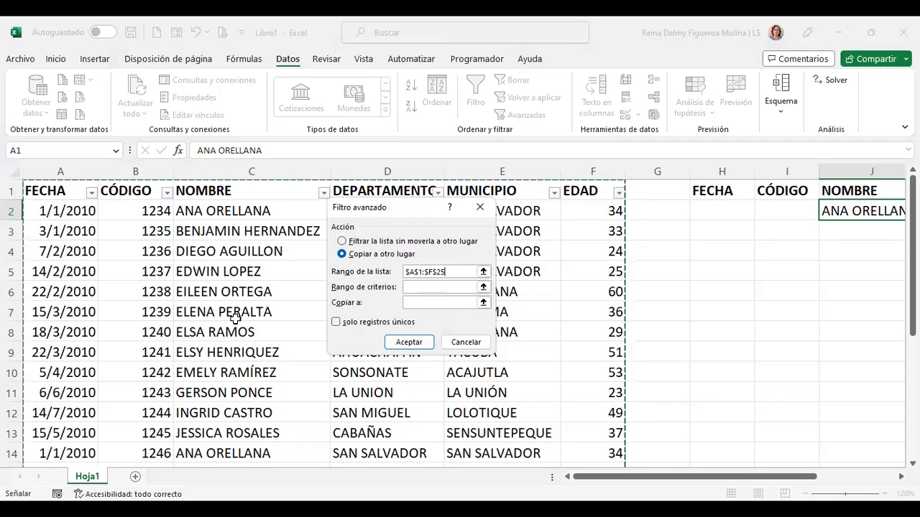
scroll(235, 321, down, 5)
scroll(235, 321, up, 5)
scroll(235, 322, down, 2)
scroll(235, 321, down, 4)
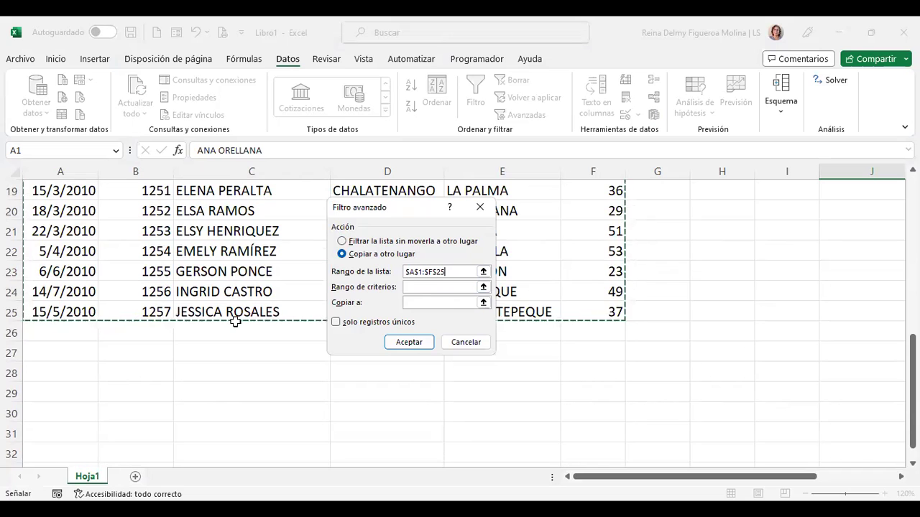
scroll(235, 321, up, 1)
scroll(235, 321, up, 6)
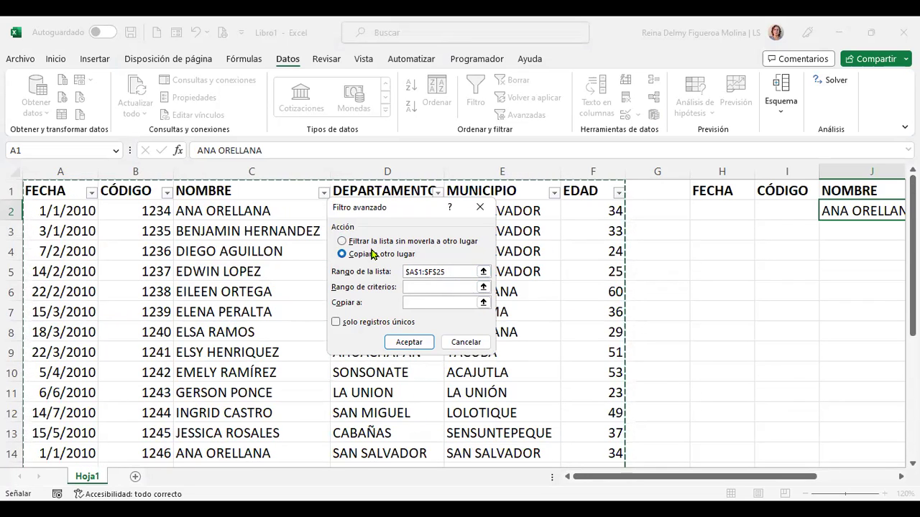
Set criteria range H1:M2 and destination H5, then run the filter
click(429, 286)
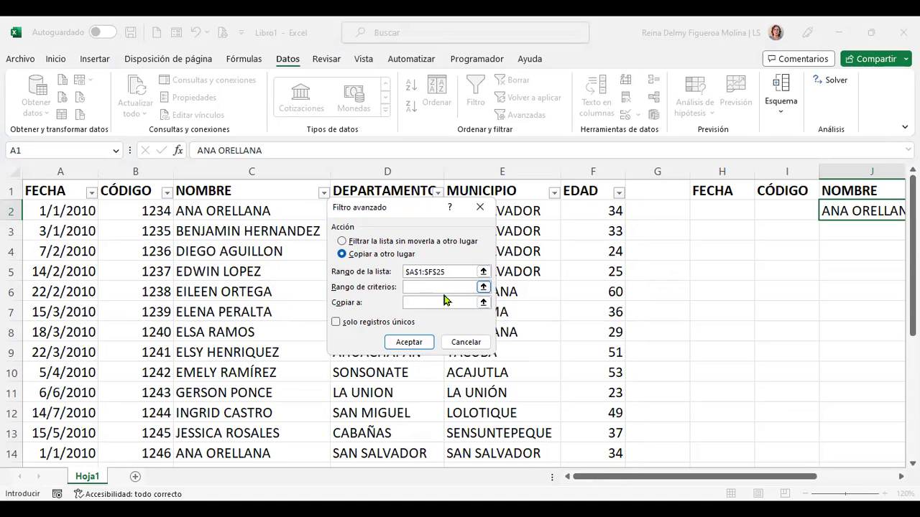
drag(683, 483, 806, 483)
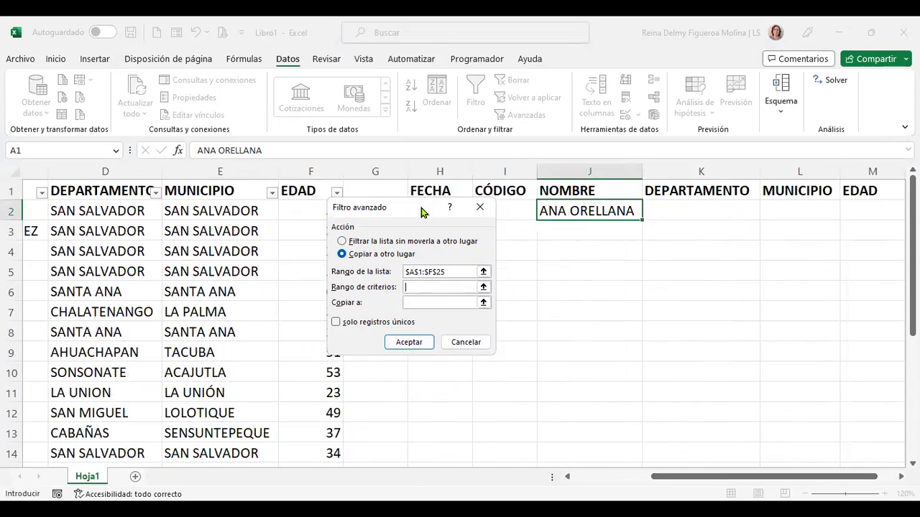
drag(440, 185, 723, 201)
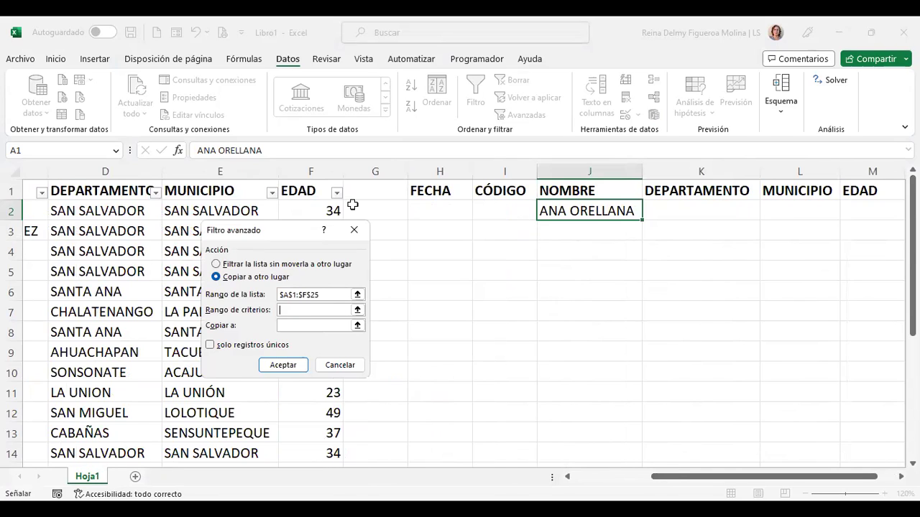
drag(439, 193, 711, 203)
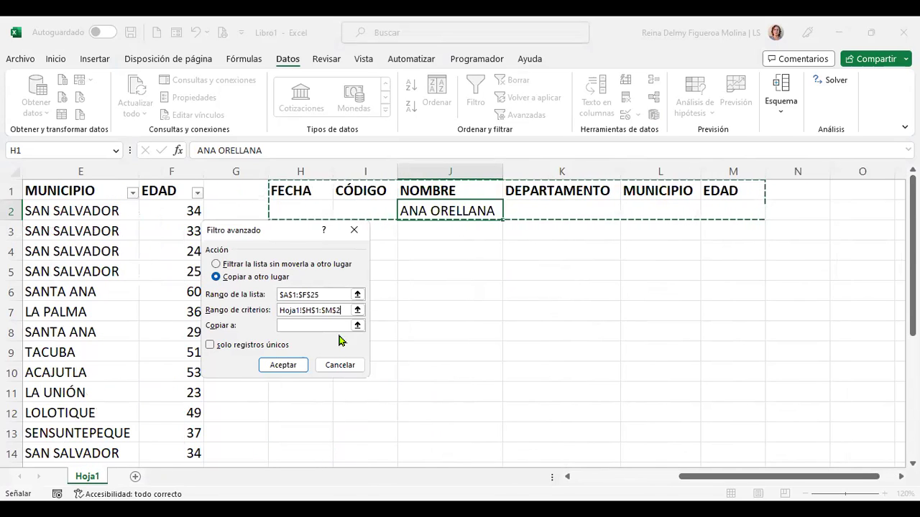
click(318, 325)
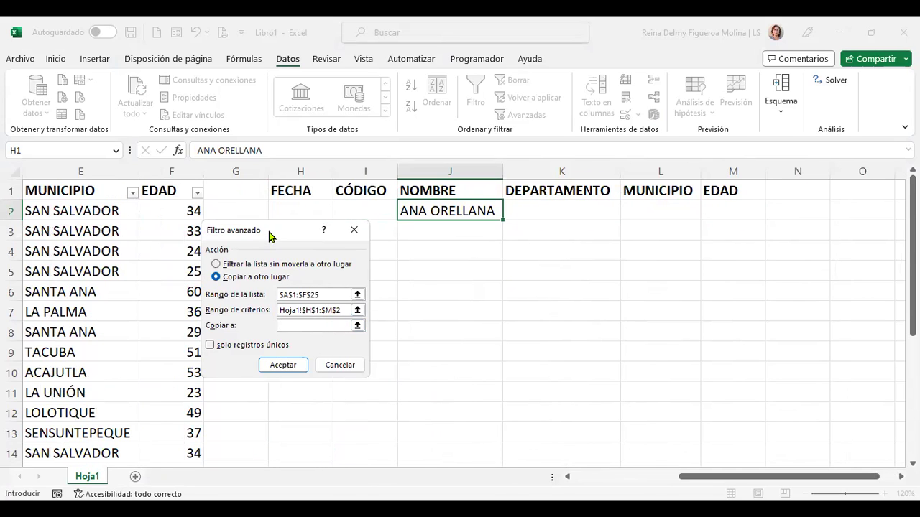
drag(269, 238, 665, 258)
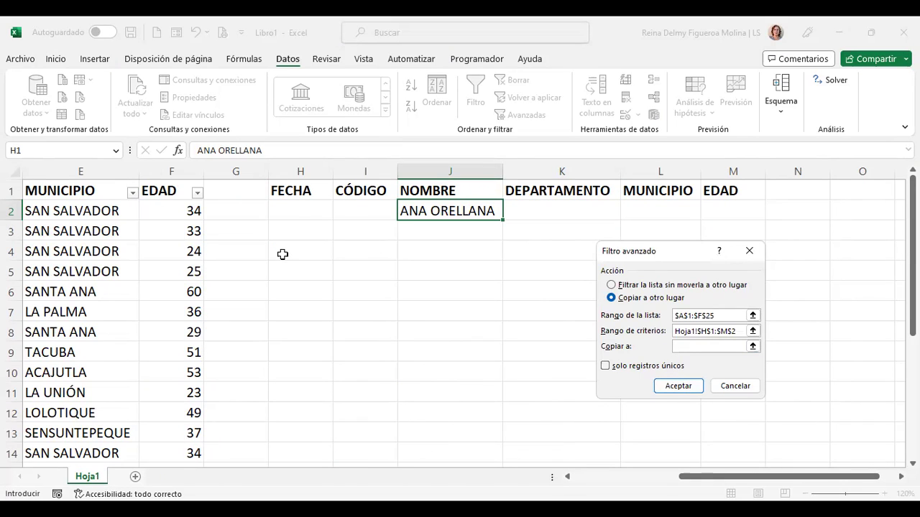
click(301, 271)
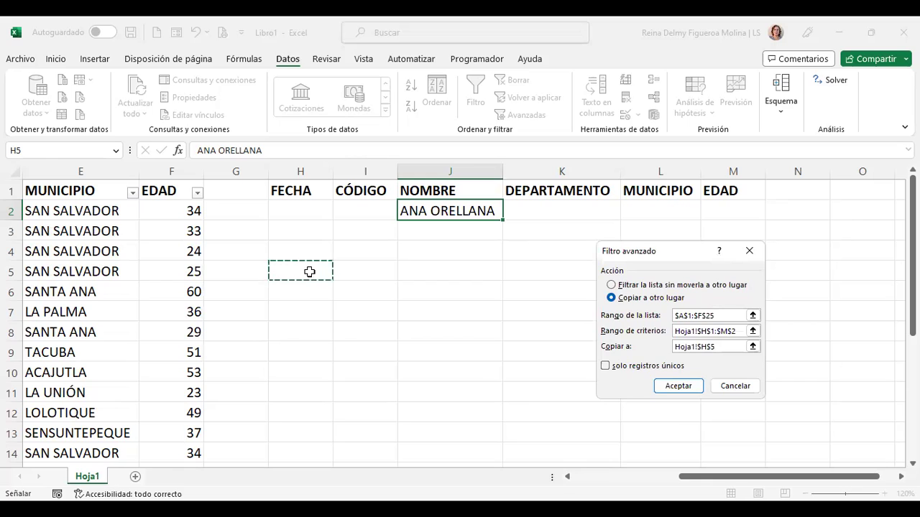
click(679, 386)
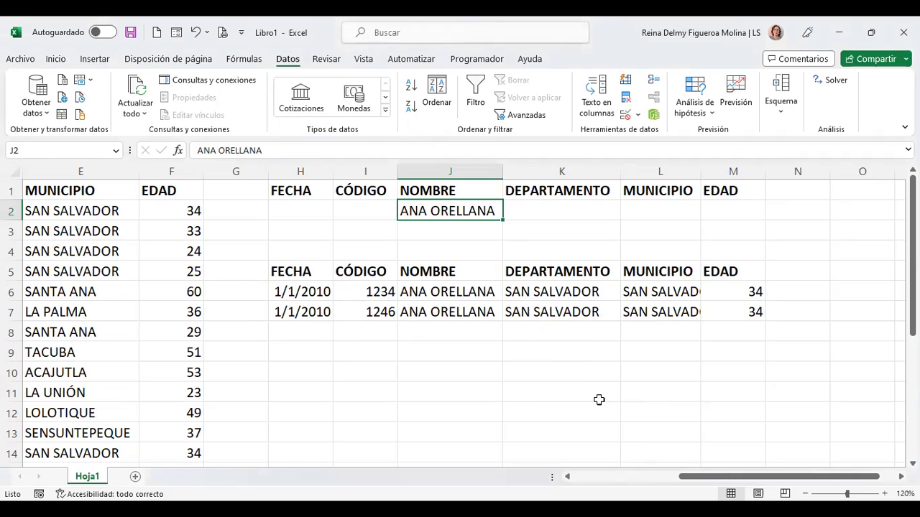
drag(747, 478, 626, 477)
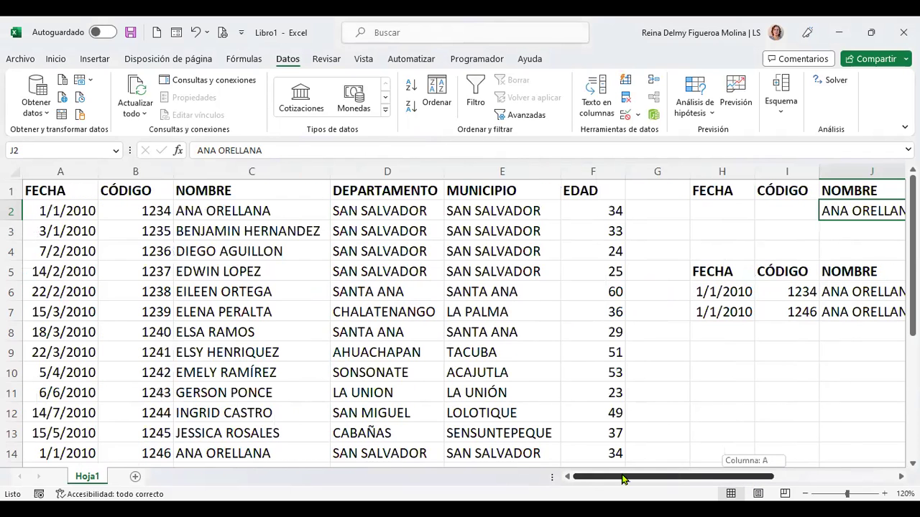
drag(683, 478, 742, 491)
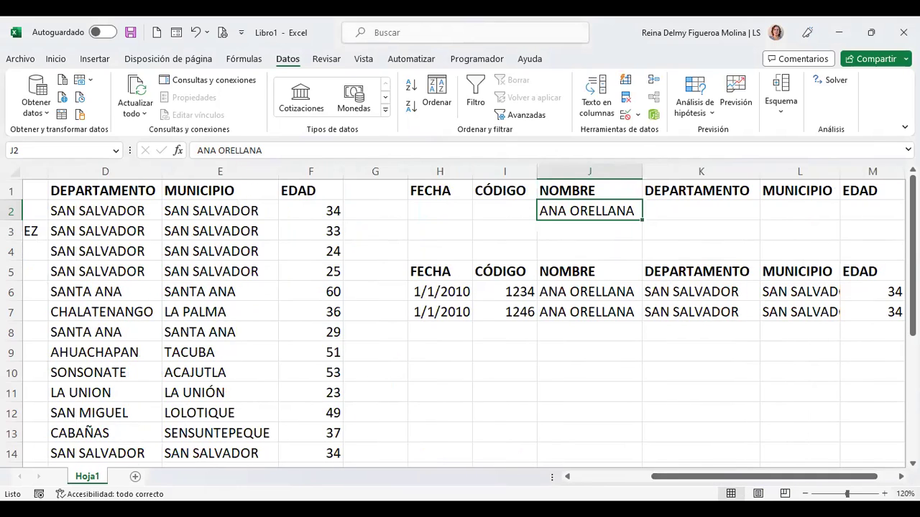
click(901, 476)
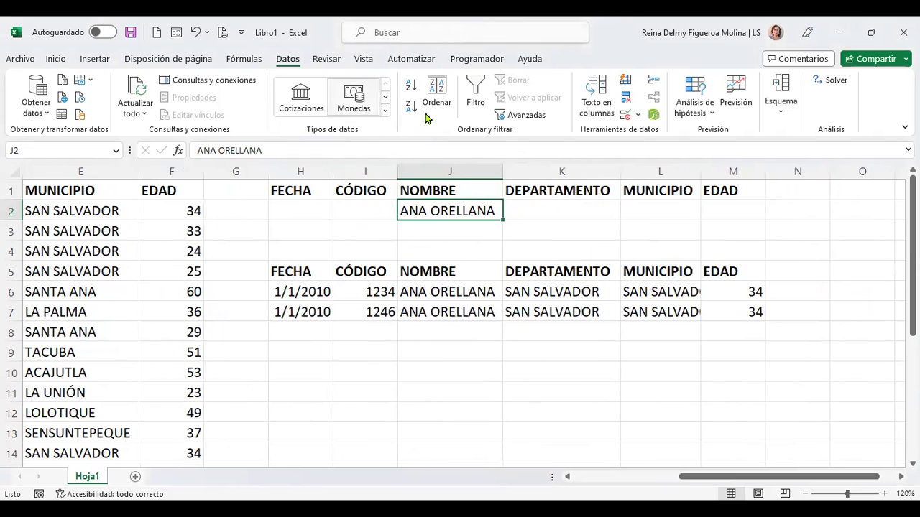
Reopen Filtro avanzado with Copiar a otro lugar and reset the criteria range to H1:M2
click(526, 115)
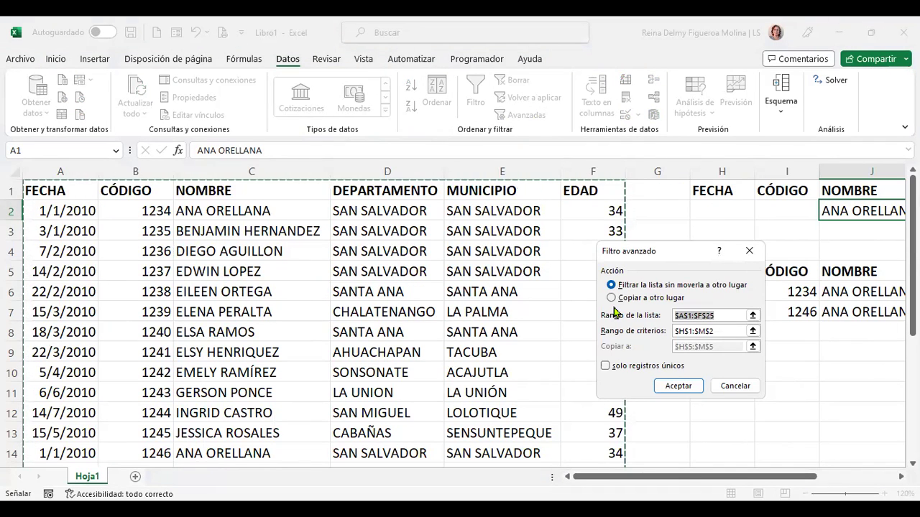
click(631, 301)
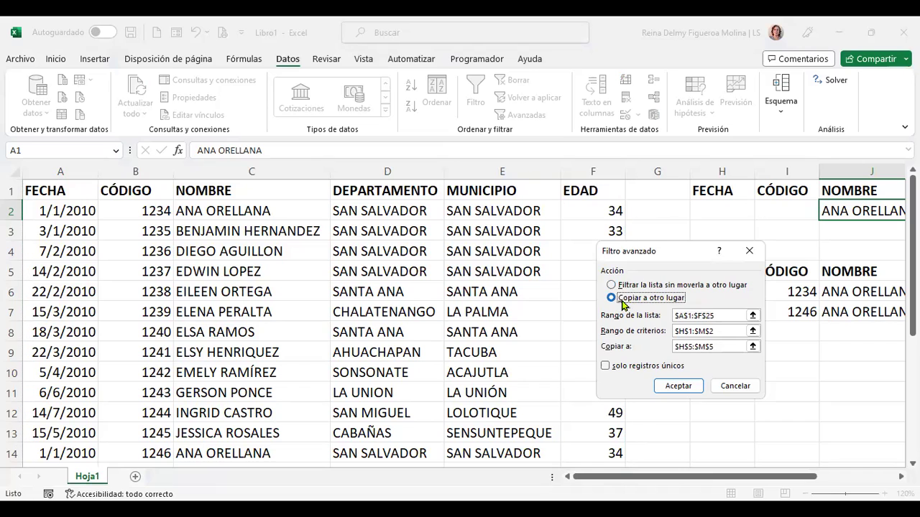
click(726, 316)
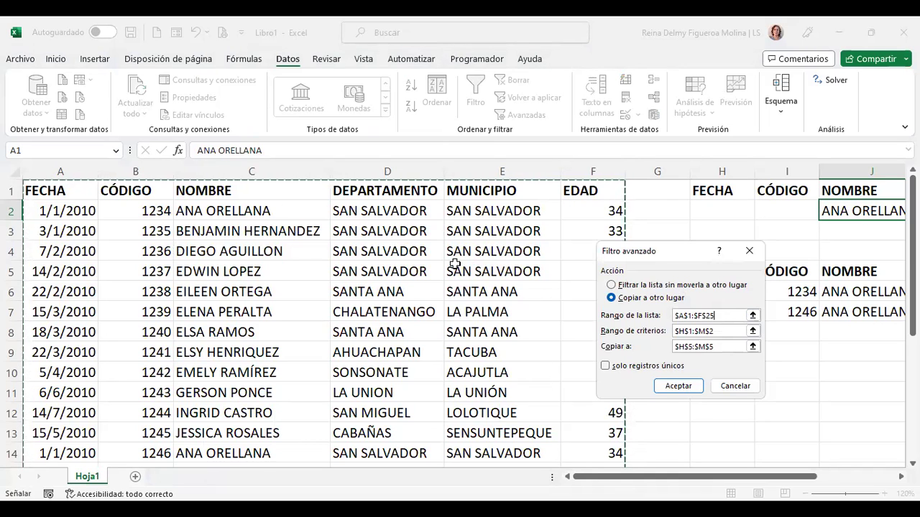
click(718, 332)
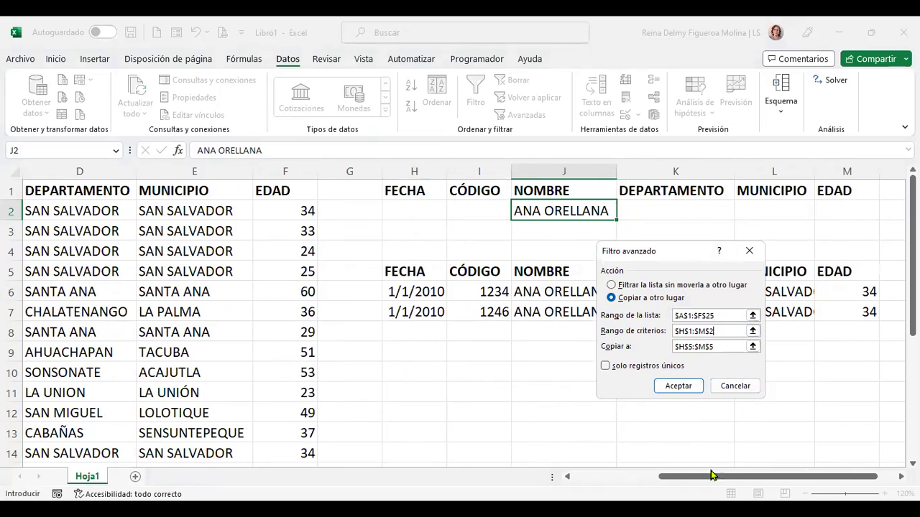
drag(773, 477, 788, 480)
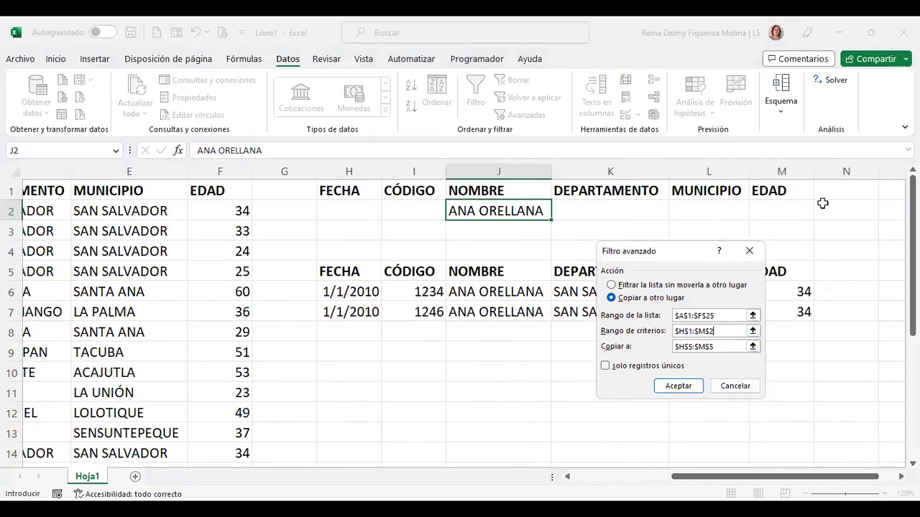
key(Tab)
click(724, 333)
key(shift+Home)
key(BackSpace)
drag(331, 191, 790, 211)
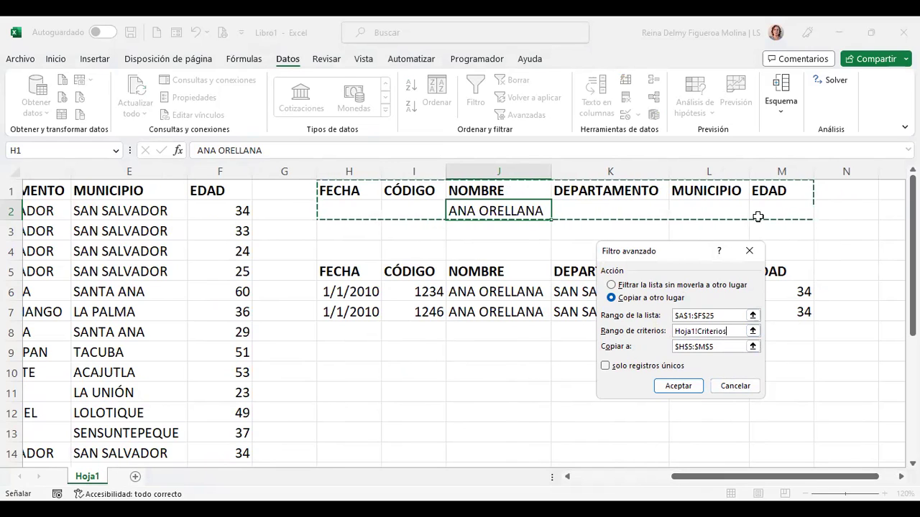
Send results to H10 with unique records only, and run the filter
click(725, 345)
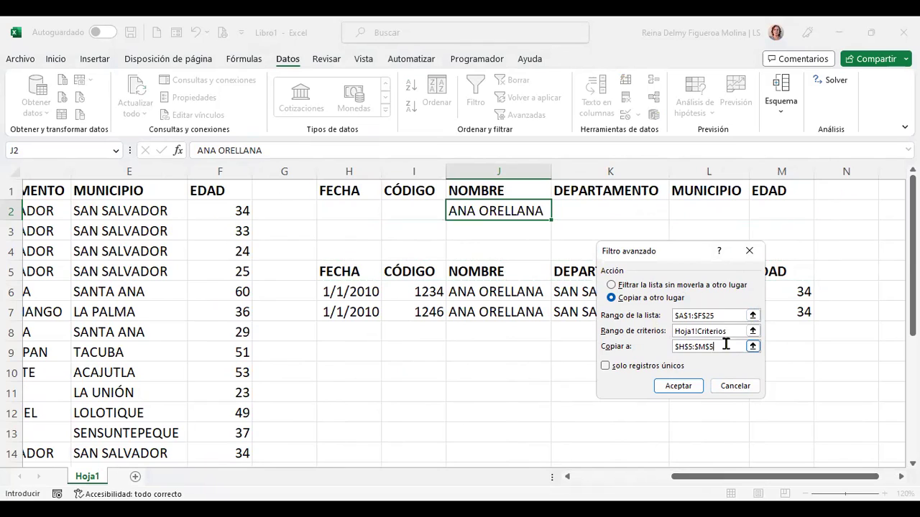
double_click(712, 346)
key(BackSpace)
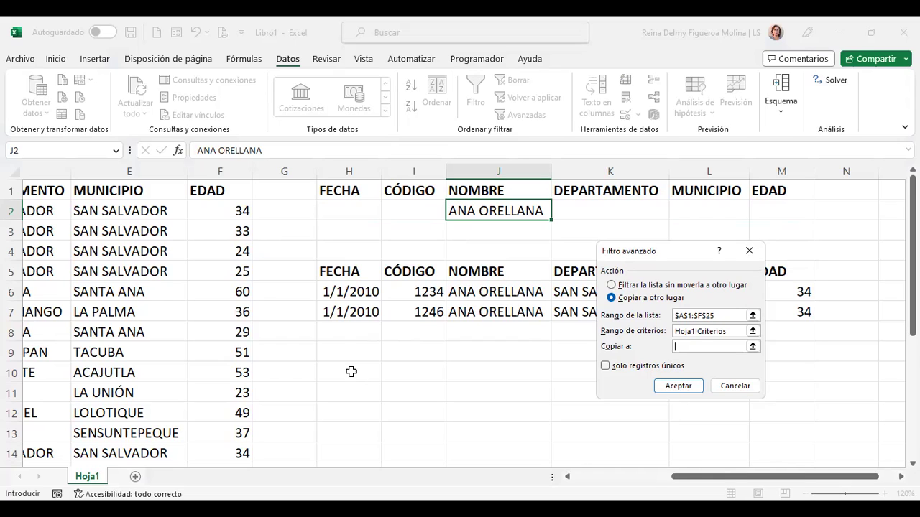
click(351, 371)
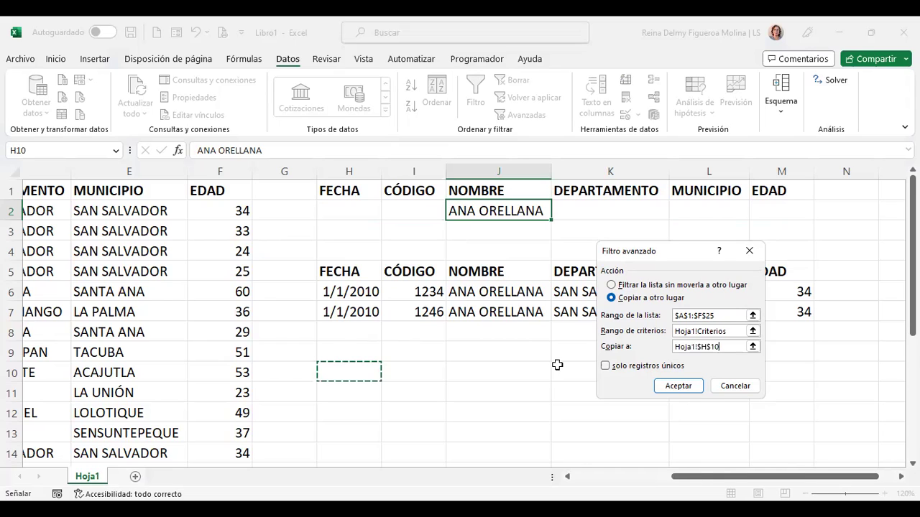
click(605, 366)
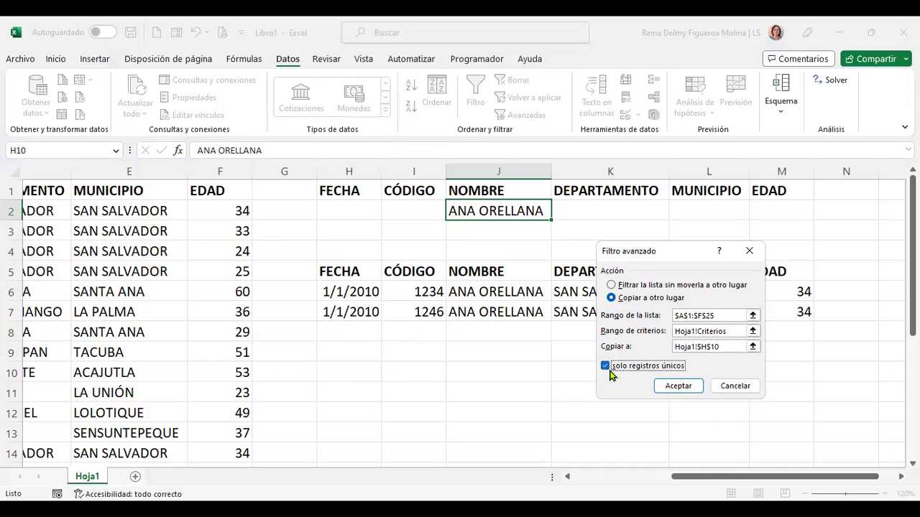
click(679, 388)
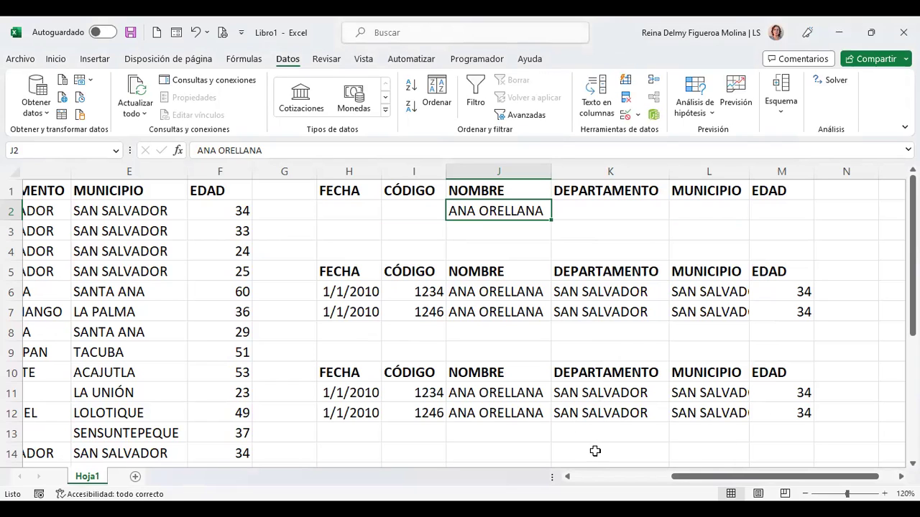
click(487, 393)
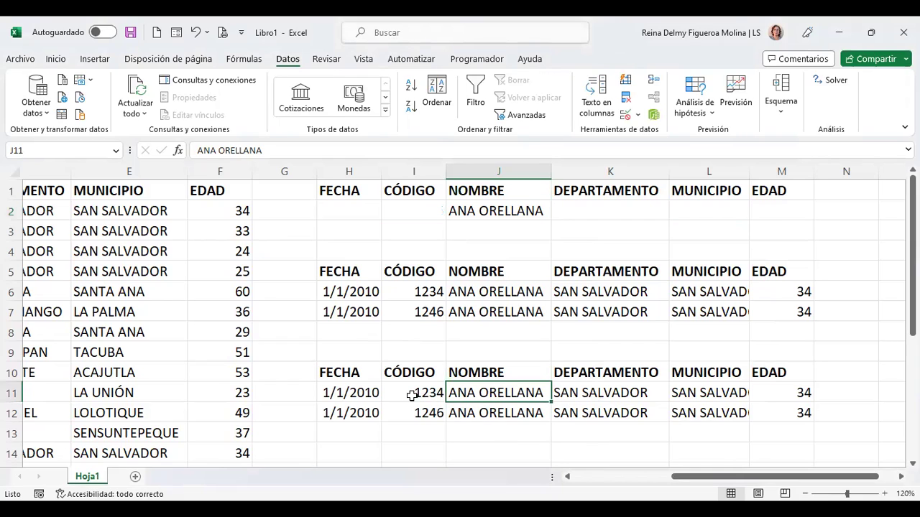
click(408, 393)
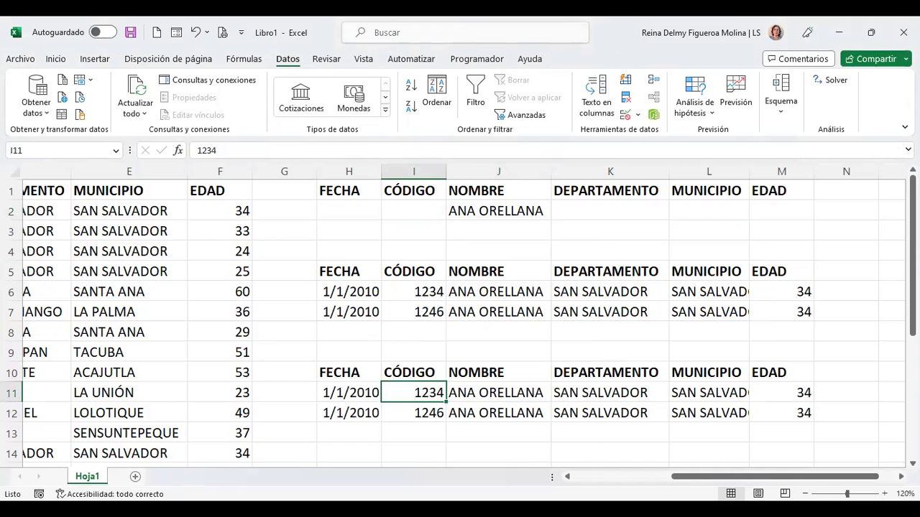
scroll(628, 476, left, 5)
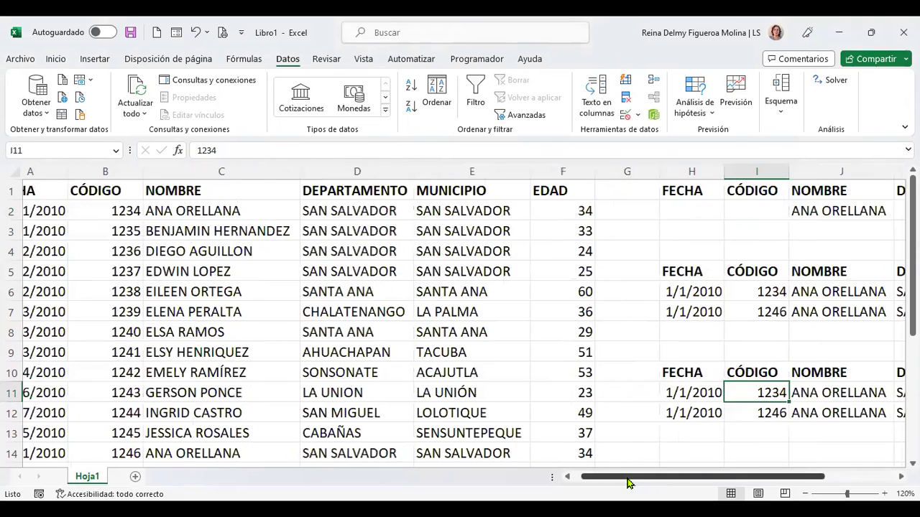
scroll(131, 353, left, 1)
scroll(133, 358, down, 6)
drag(75, 312, 593, 317)
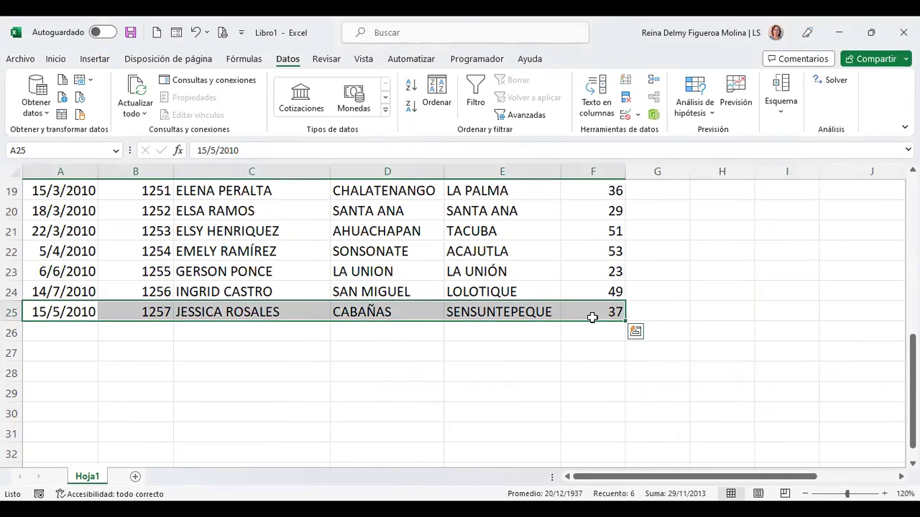
key(ctrl+c)
click(72, 328)
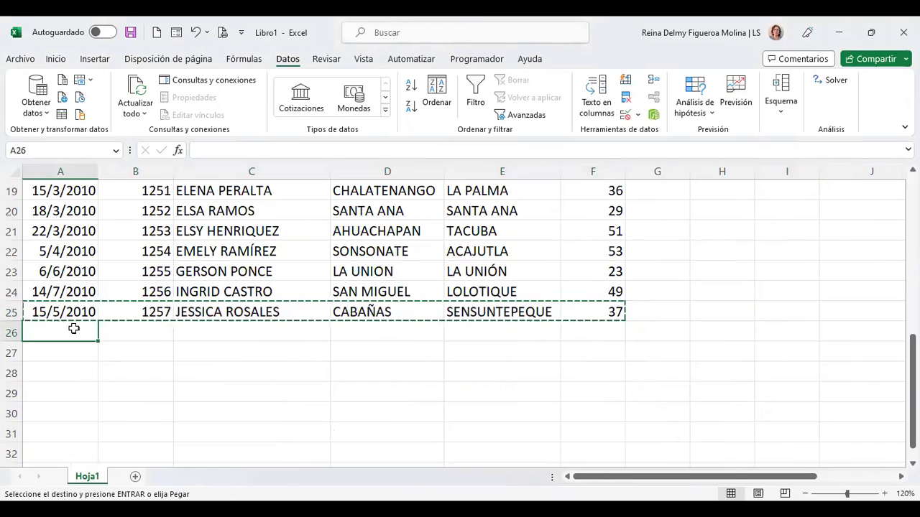
key(ctrl+v)
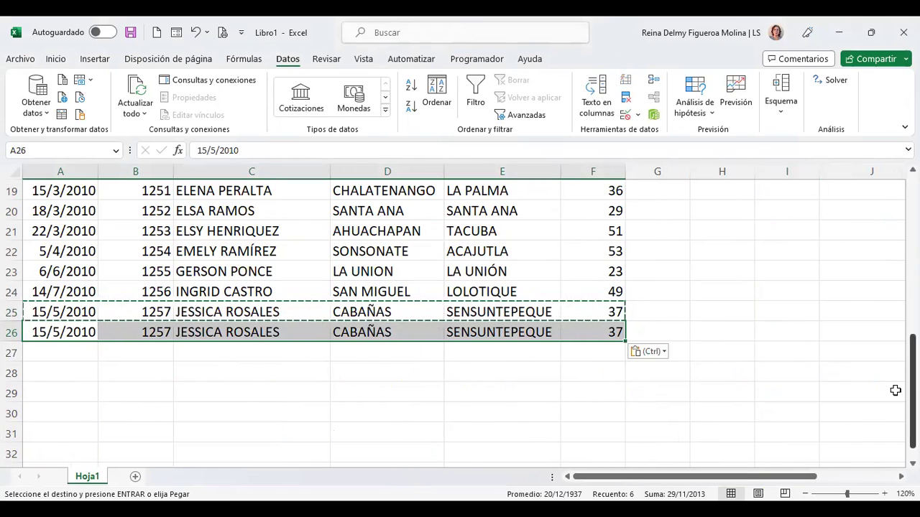
scroll(894, 390, up, 6)
drag(797, 480, 862, 479)
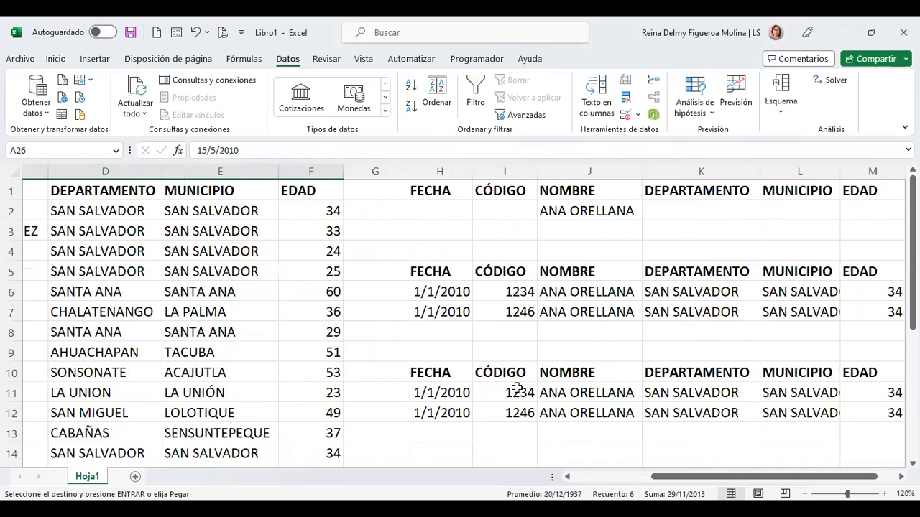
drag(516, 389, 512, 411)
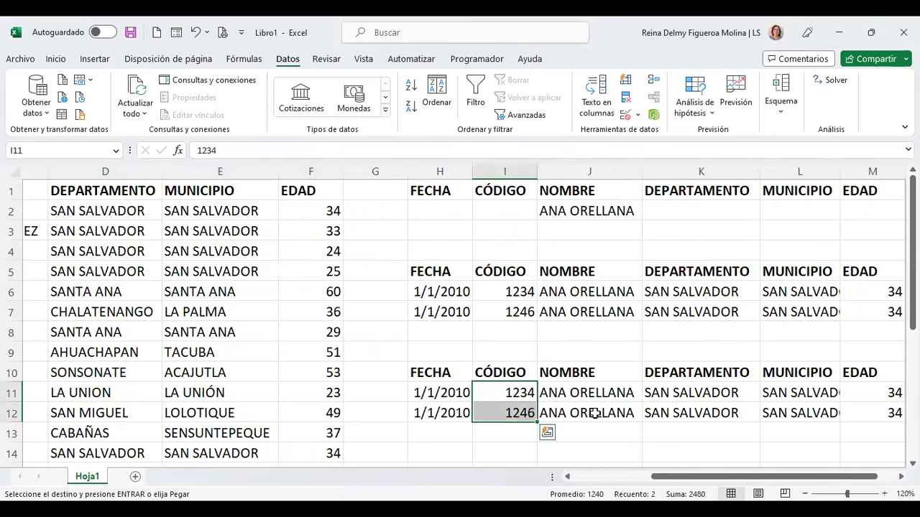
click(595, 413)
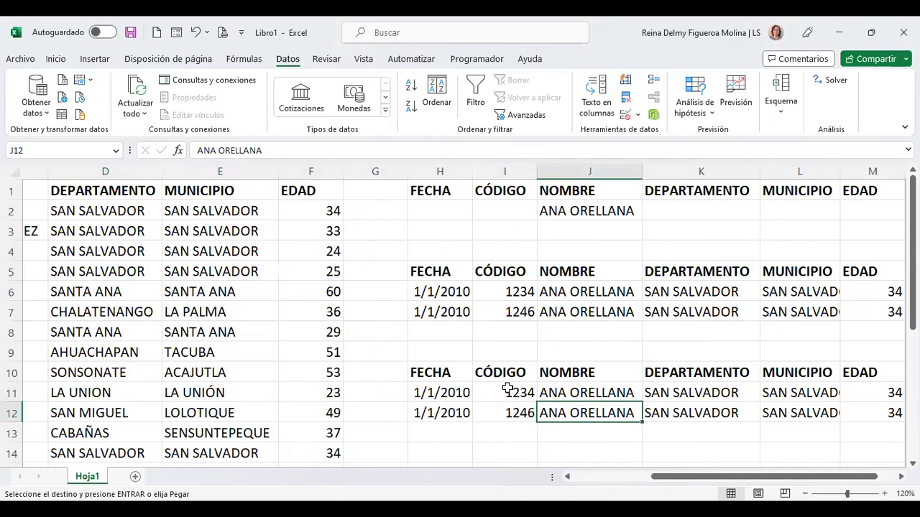
click(886, 476)
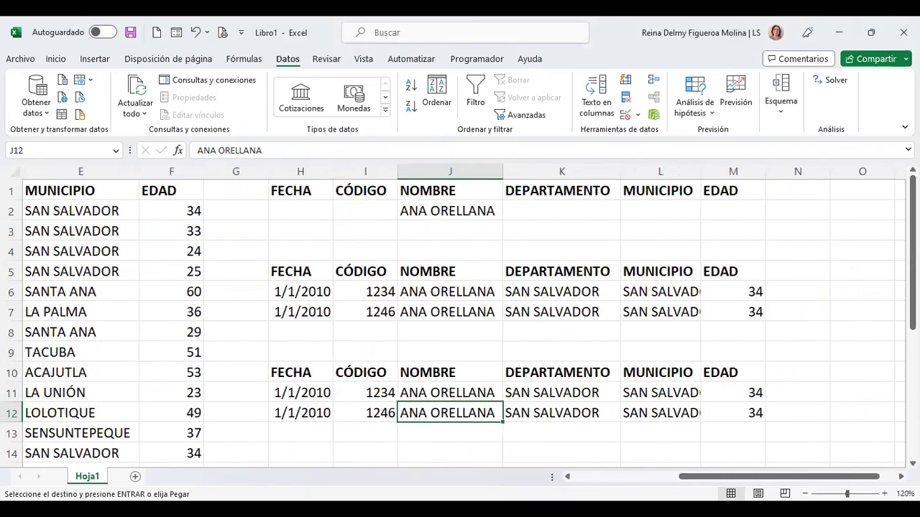
click(625, 477)
scroll(232, 359, down, 7)
scroll(229, 356, up, 1)
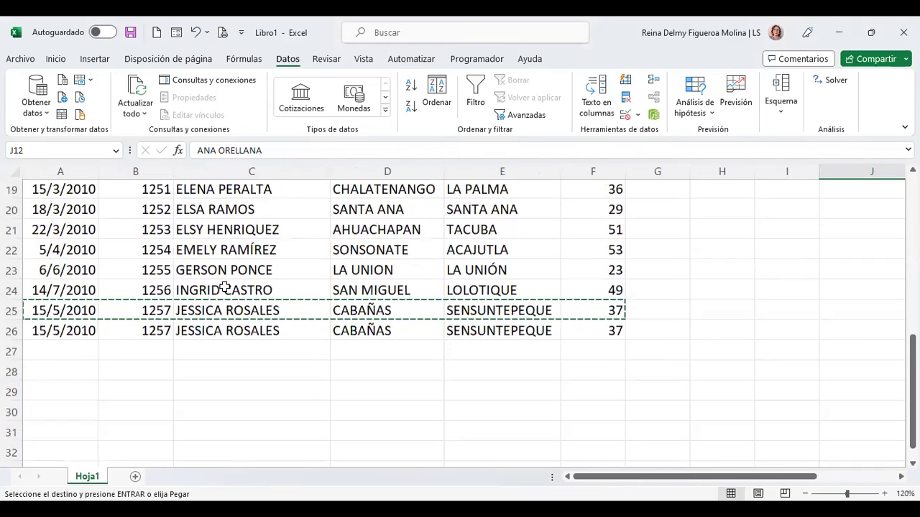
click(233, 332)
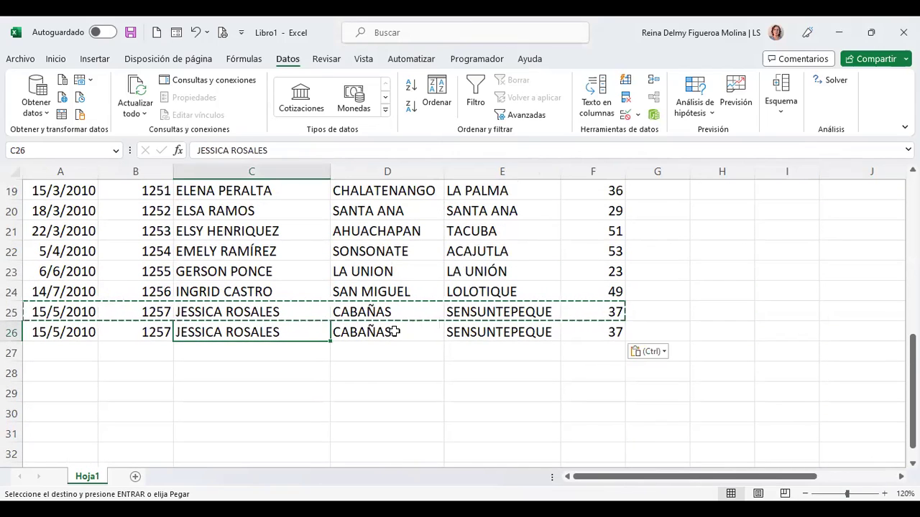
scroll(558, 366, up, 6)
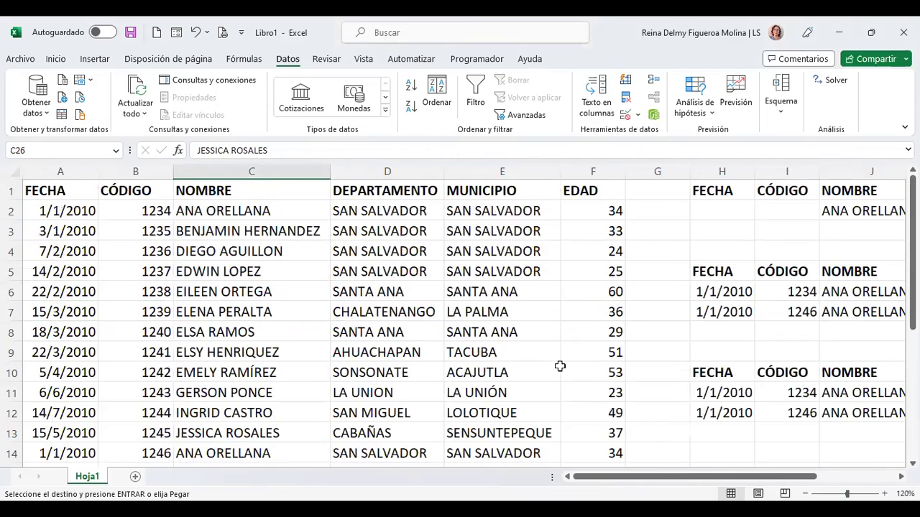
scroll(775, 464, right, 3)
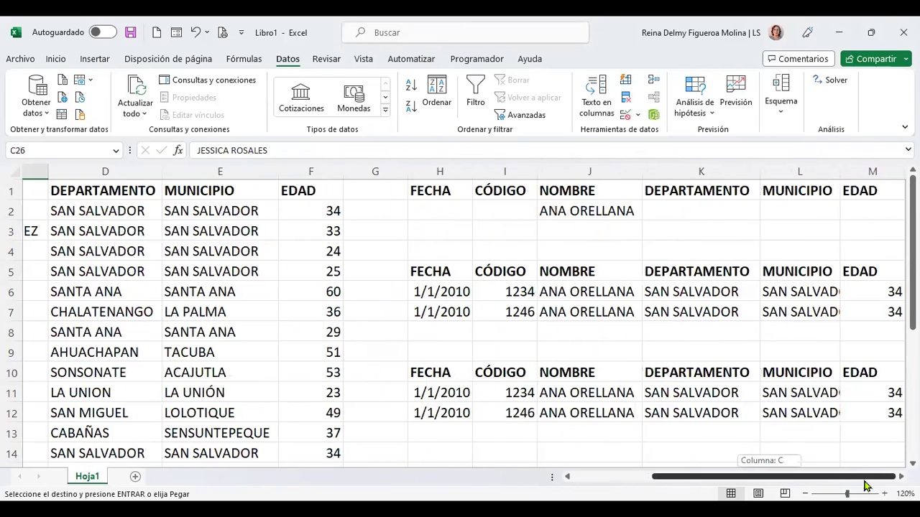
click(575, 204)
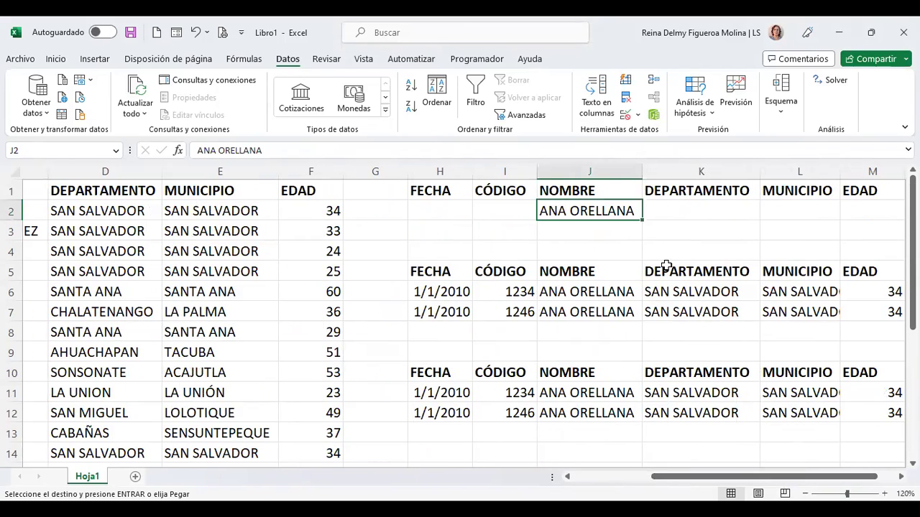
click(597, 227)
key(ctrl+v)
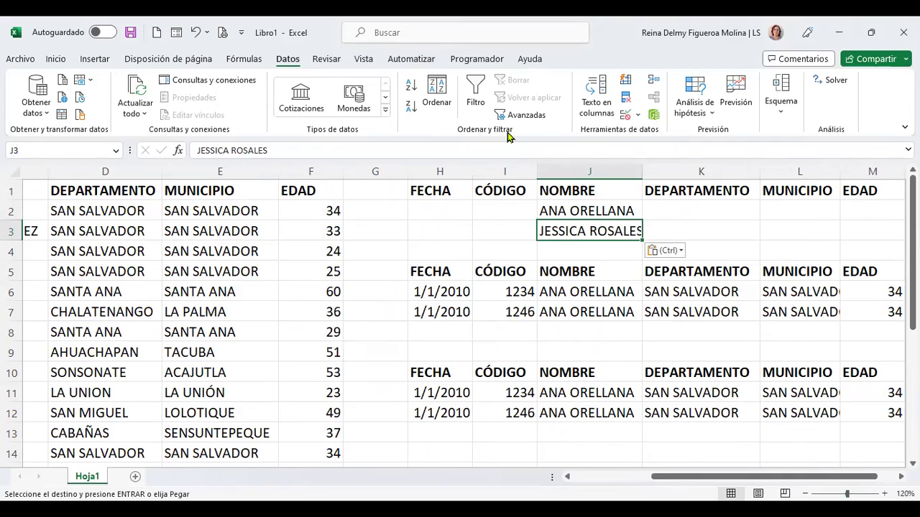
Start an Advanced Filter copying to another location, and clear the old $A$1:$F$25 list range
click(527, 115)
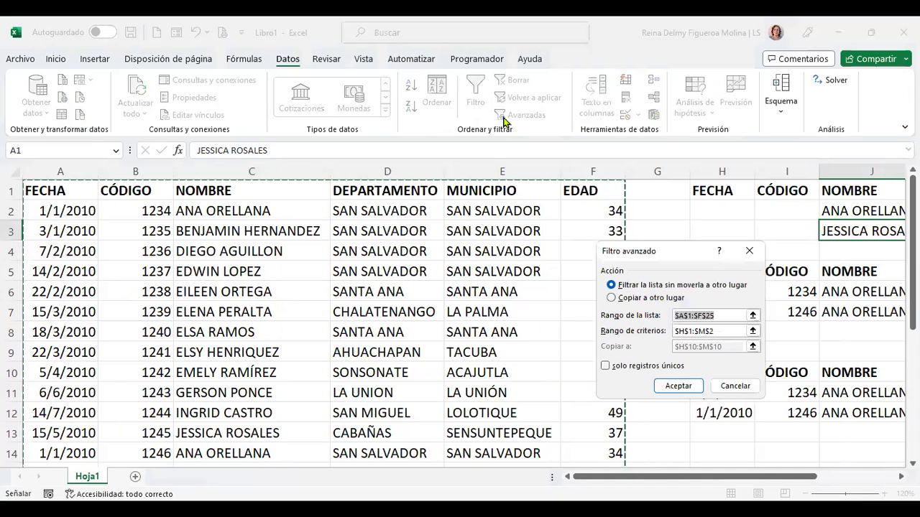
click(622, 297)
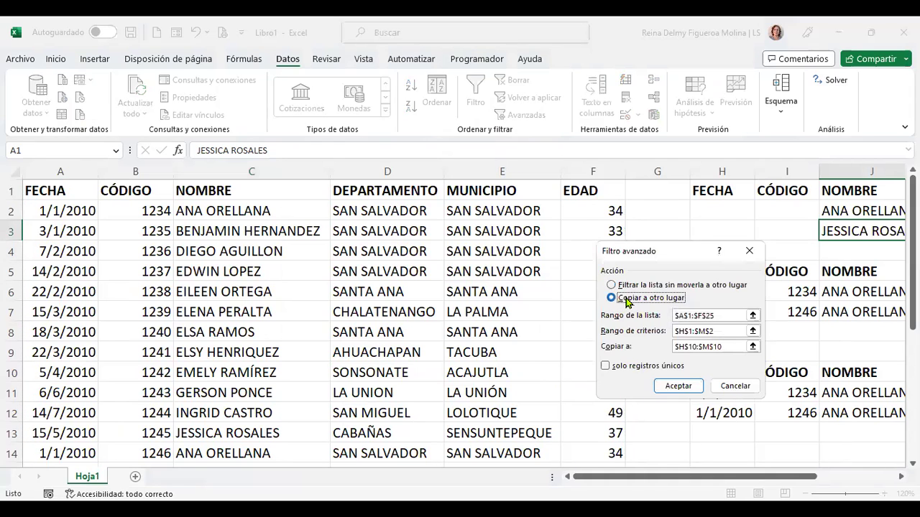
click(723, 314)
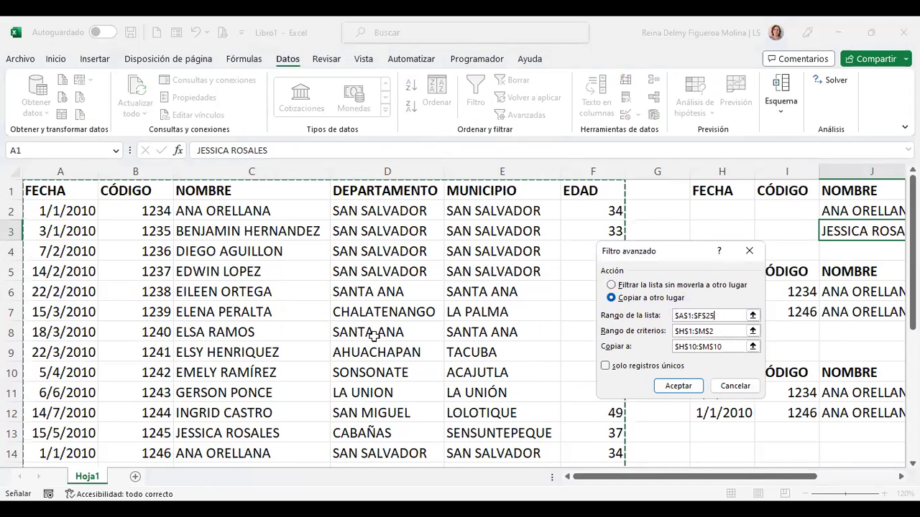
scroll(372, 335, down, 5)
scroll(374, 335, down, 1)
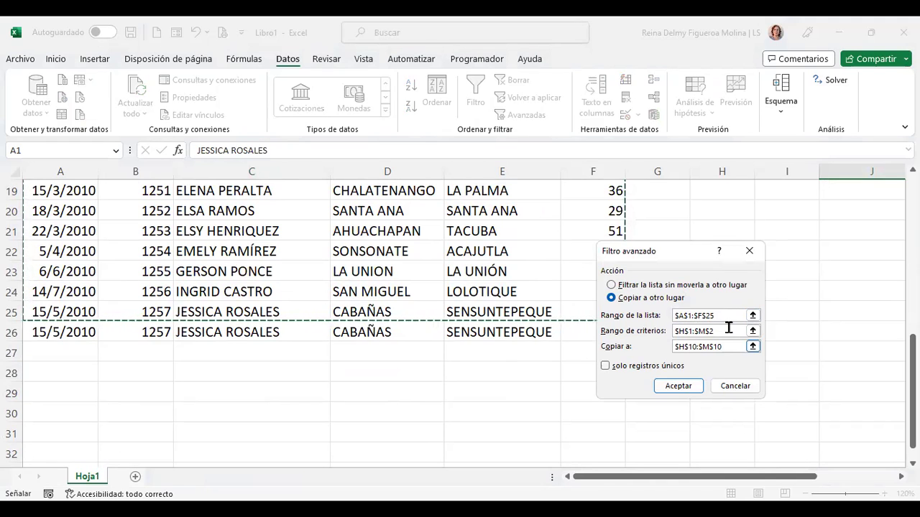
drag(733, 315, 648, 318)
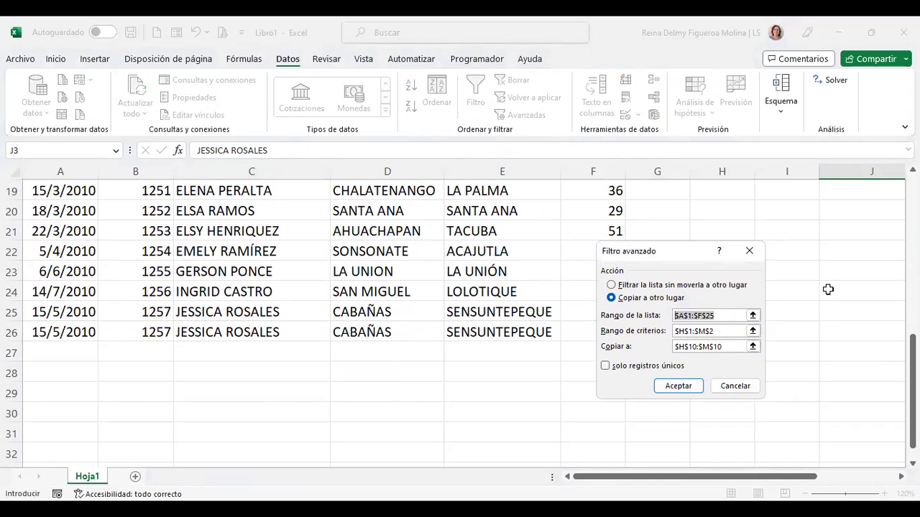
key(BackSpace)
Try selecting the employee table from A1 across to F1 and down to row 26
scroll(276, 302, up, 6)
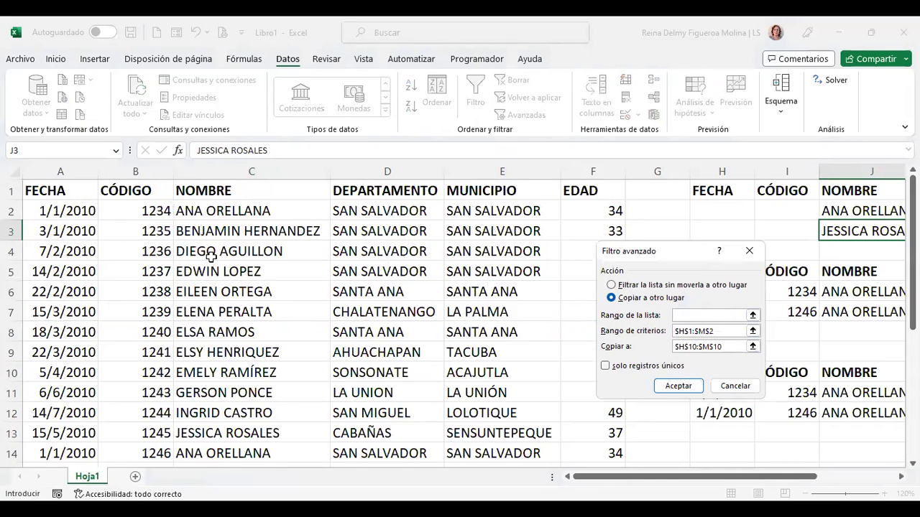
click(58, 187)
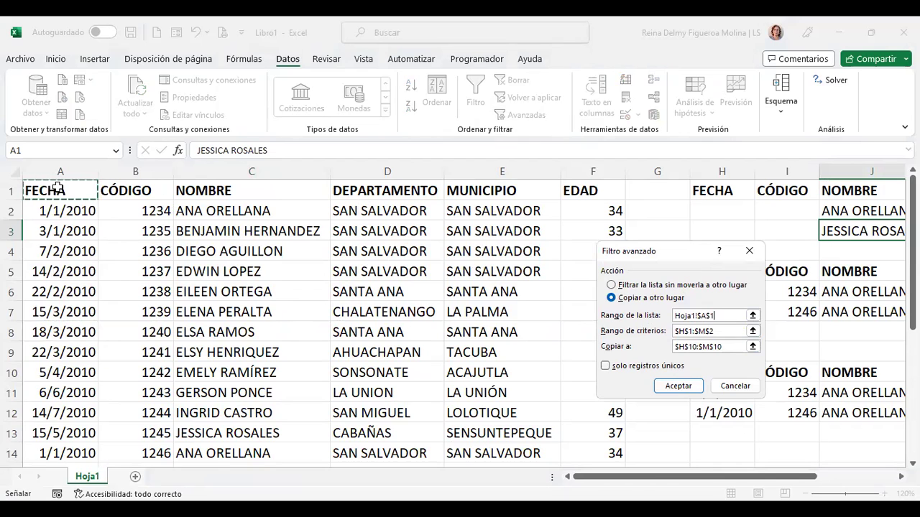
key(ctrl+shift+Right)
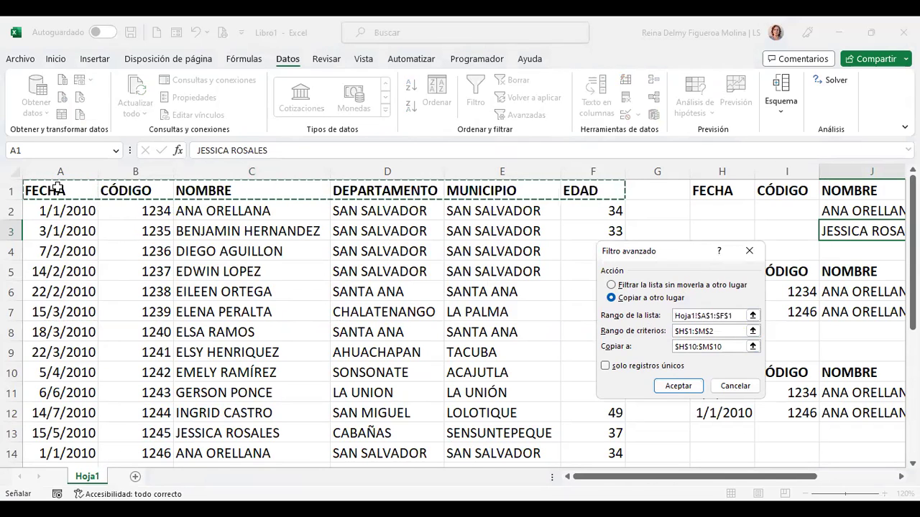
key(ctrl+shift+Down)
scroll(295, 354, down, 1)
scroll(295, 353, down, 1)
scroll(367, 366, up, 5)
scroll(376, 374, up, 1)
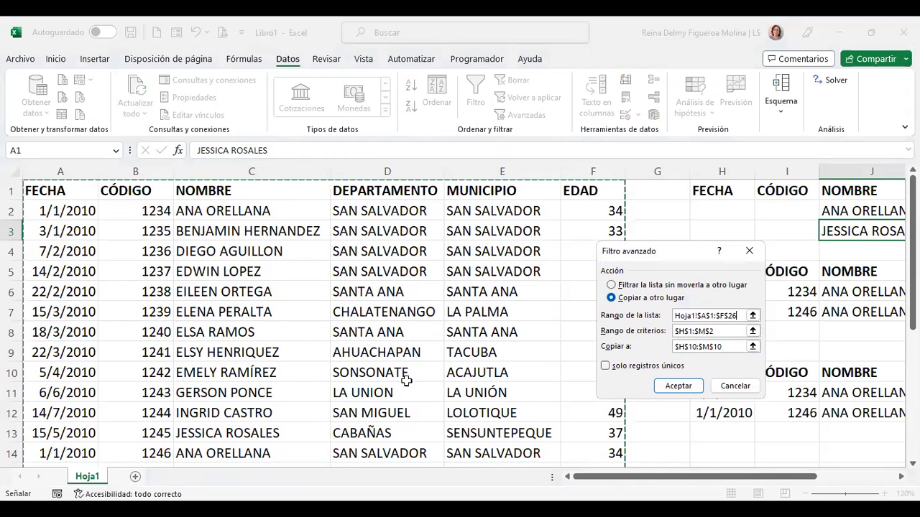
drag(740, 315, 646, 314)
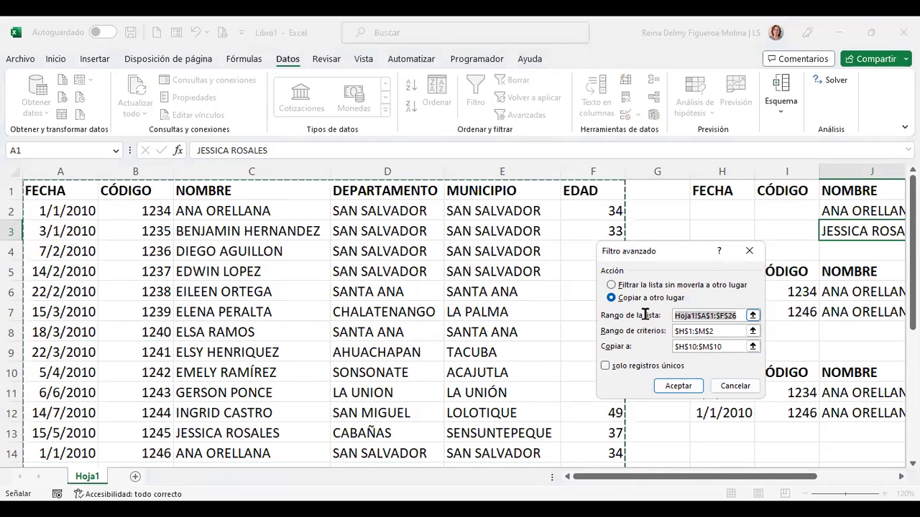
key(BackSpace)
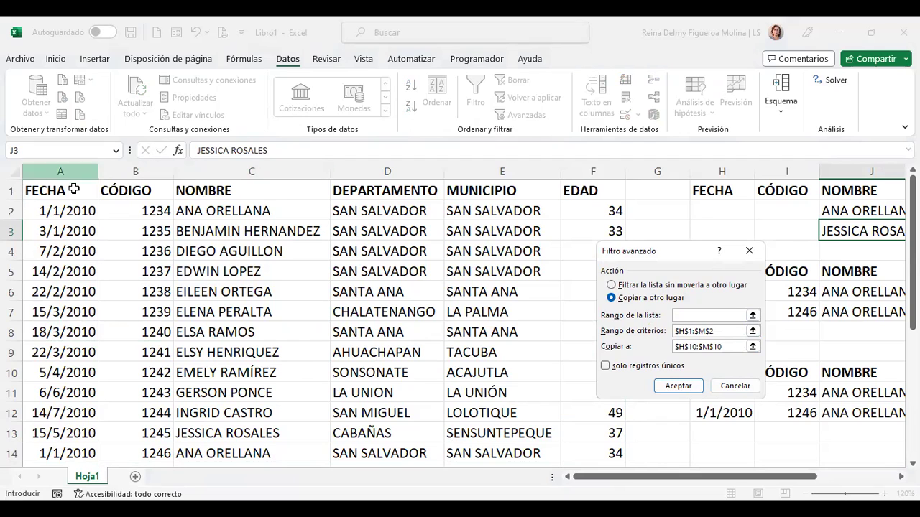
click(73, 189)
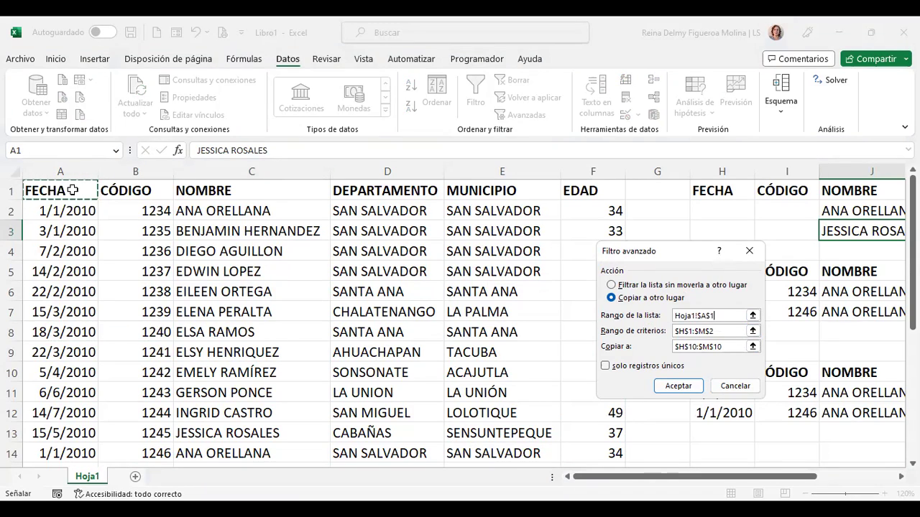
key(ctrl+Right)
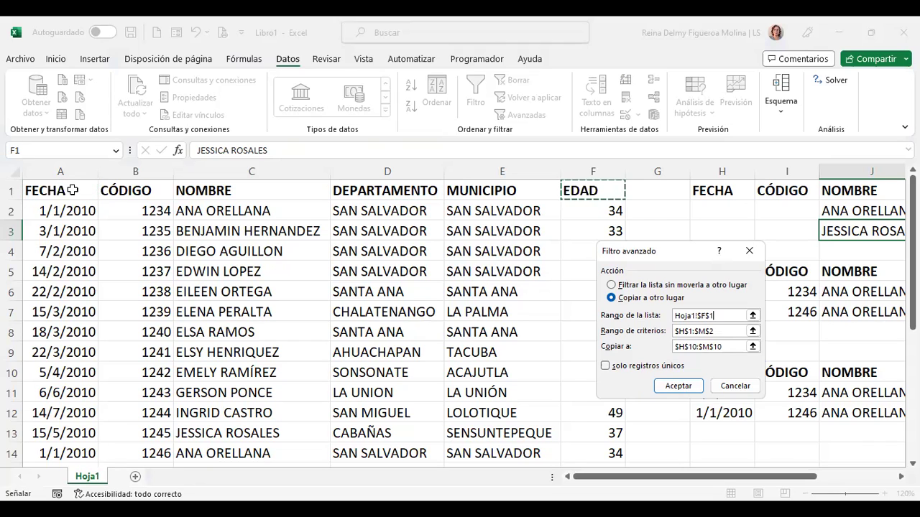
click(73, 190)
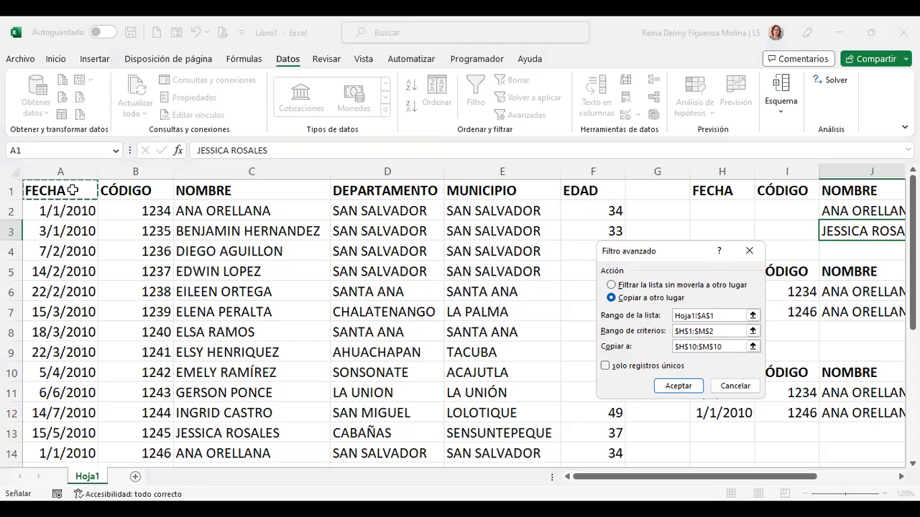
key(ctrl+shift+Right)
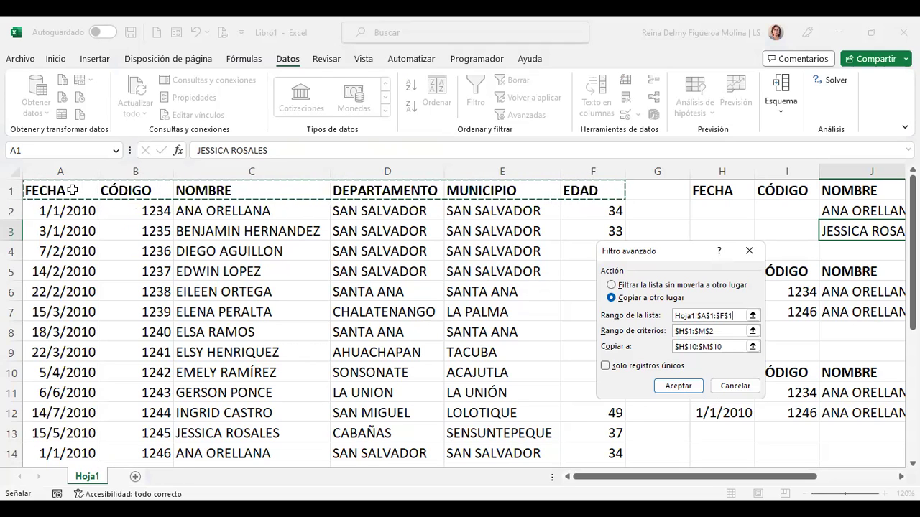
drag(73, 190, 352, 391)
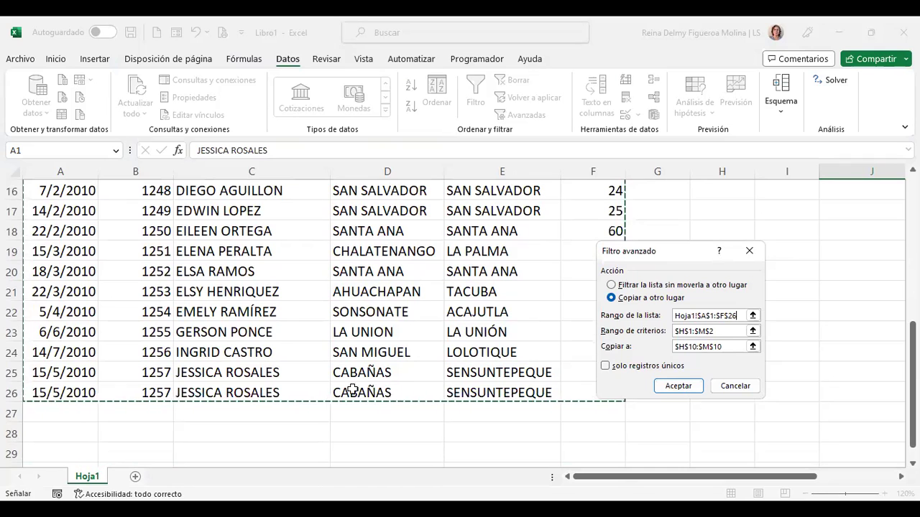
Clear the list range again and reselect the full table as A1:F26
scroll(516, 364, up, 5)
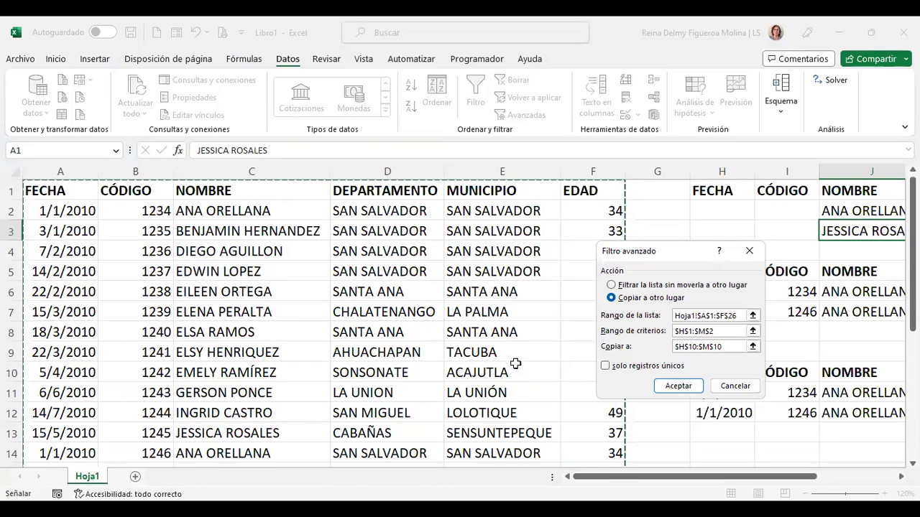
scroll(144, 287, down, 6)
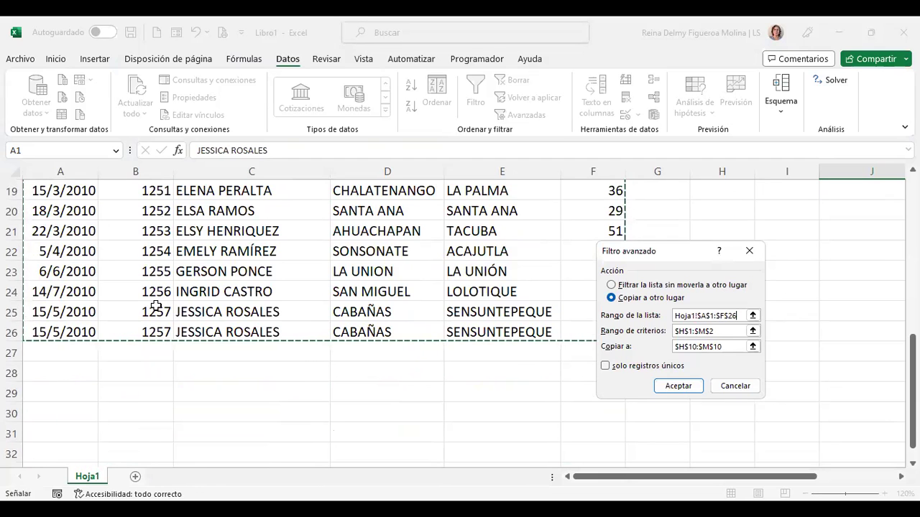
scroll(155, 308, up, 5)
scroll(154, 295, up, 1)
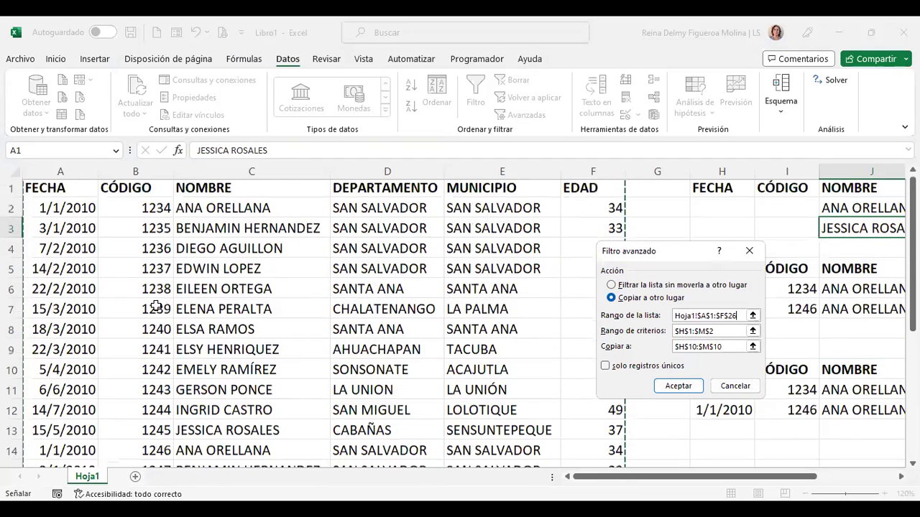
click(60, 191)
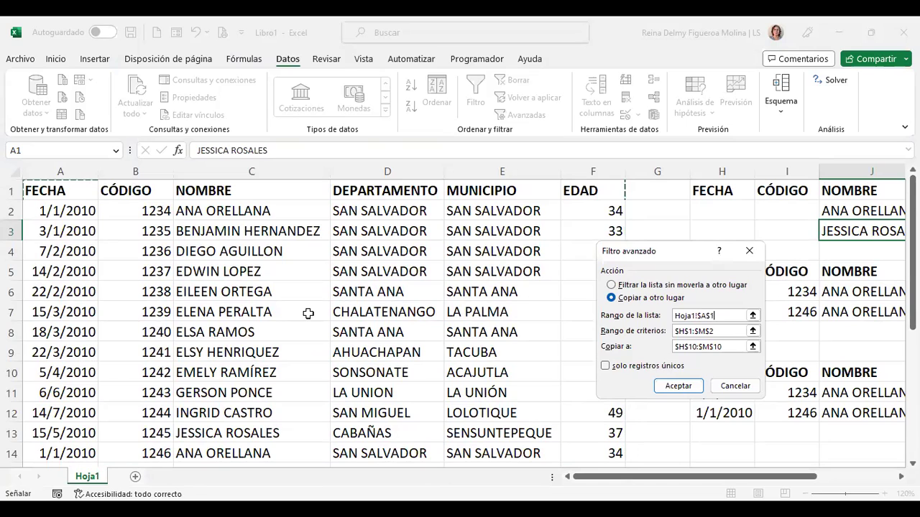
shift+click(488, 425)
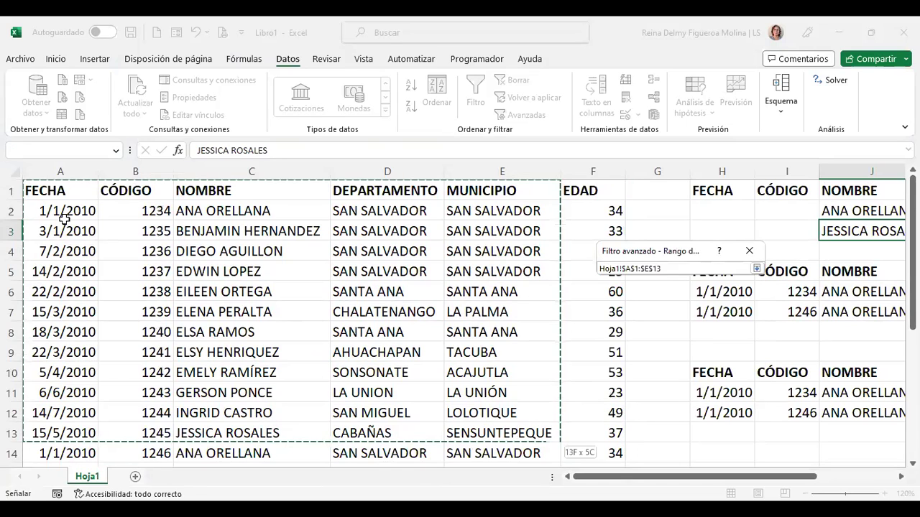
click(79, 200)
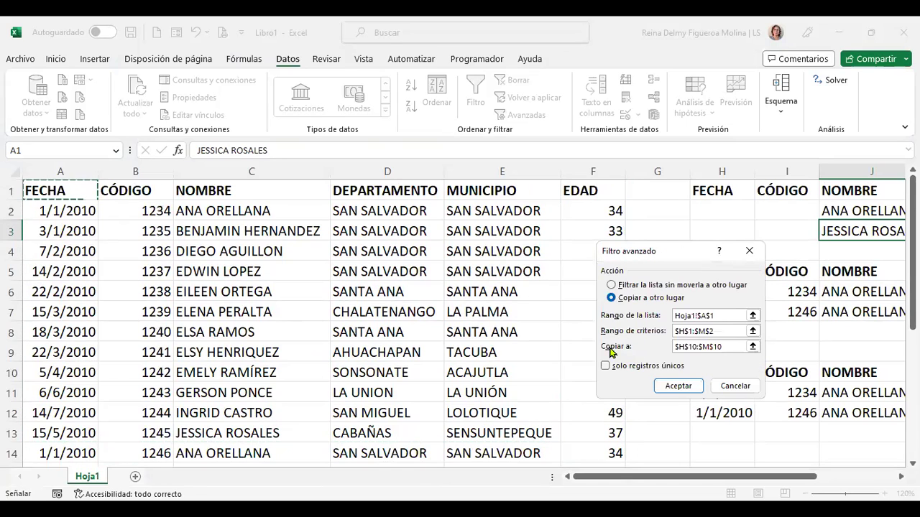
drag(722, 316, 645, 310)
key(BackSpace)
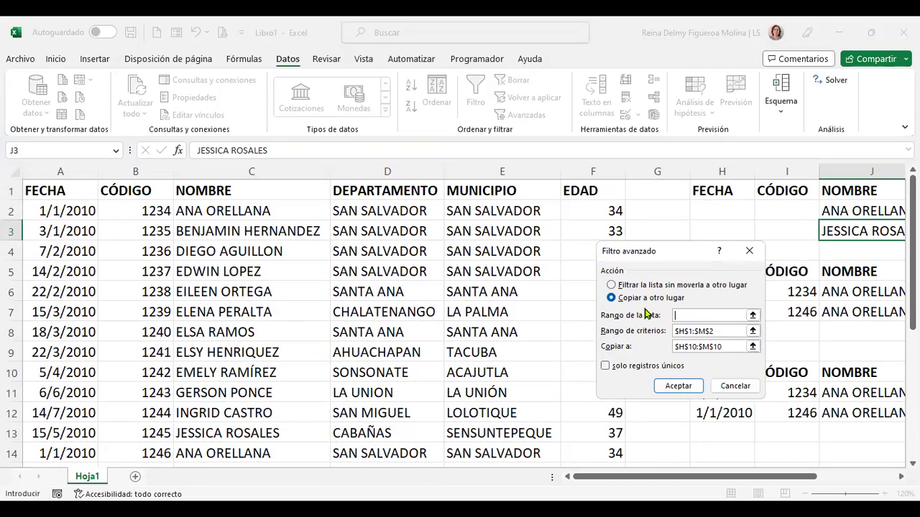
click(61, 188)
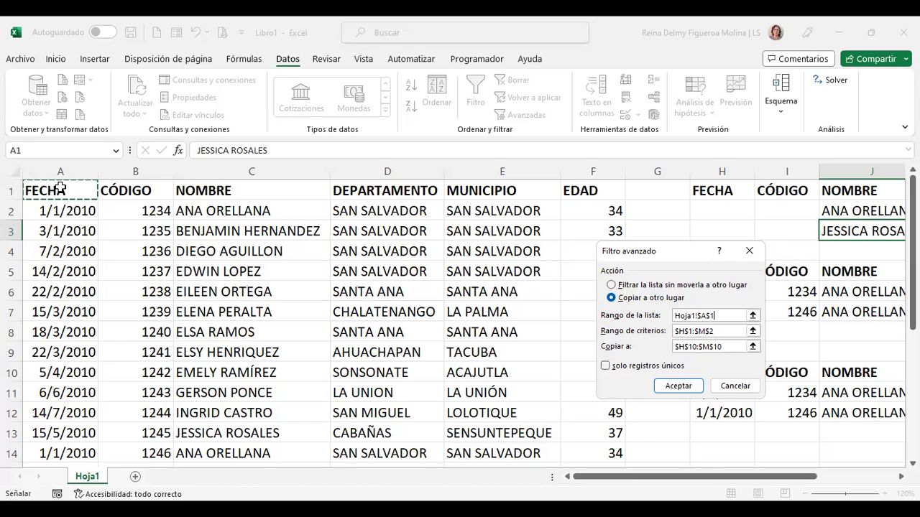
key(ctrl+shift+Right)
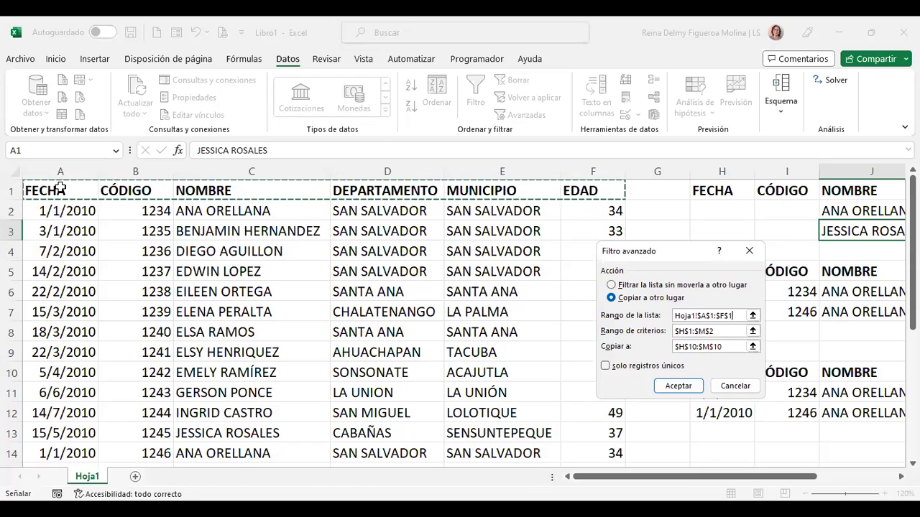
key(ctrl+shift+Down)
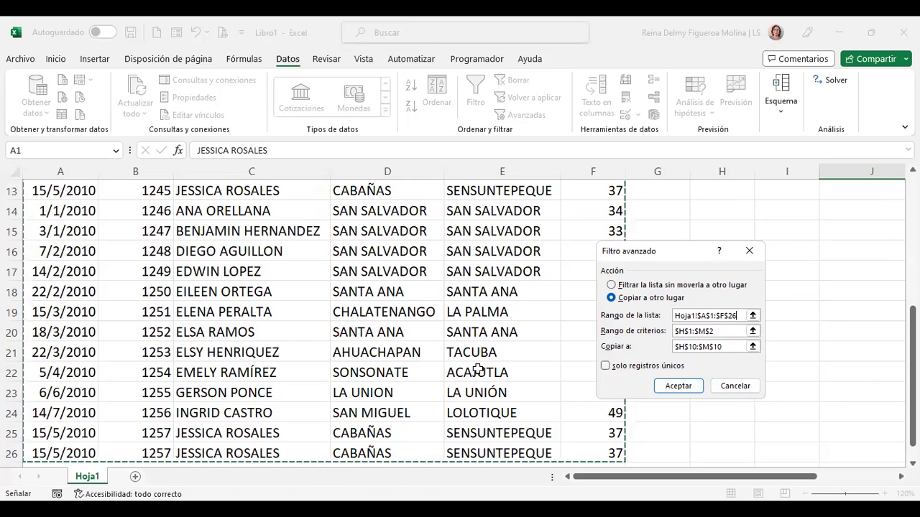
scroll(477, 370, up, 4)
key(shift+Tab)
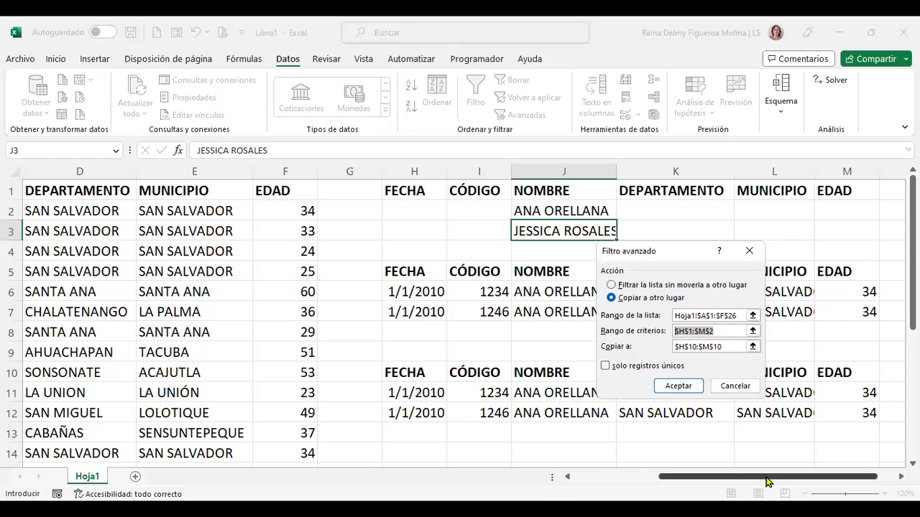
Replace the criteria range with H1:M3
click(722, 314)
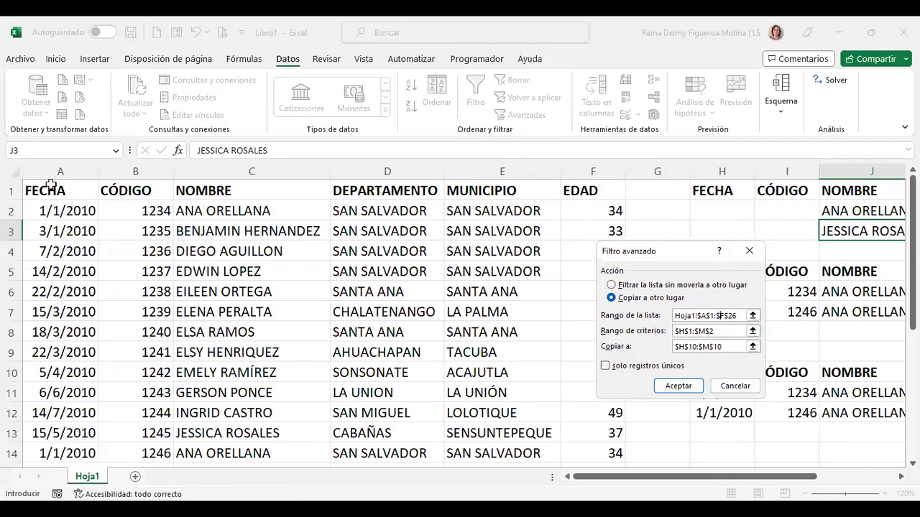
scroll(485, 256, down, 8)
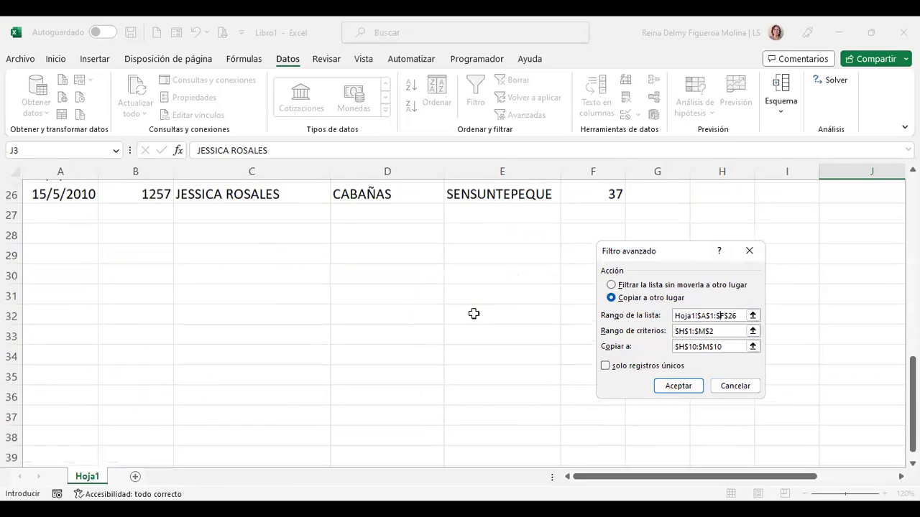
scroll(475, 314, up, 1)
scroll(298, 256, up, 6)
scroll(367, 317, up, 1)
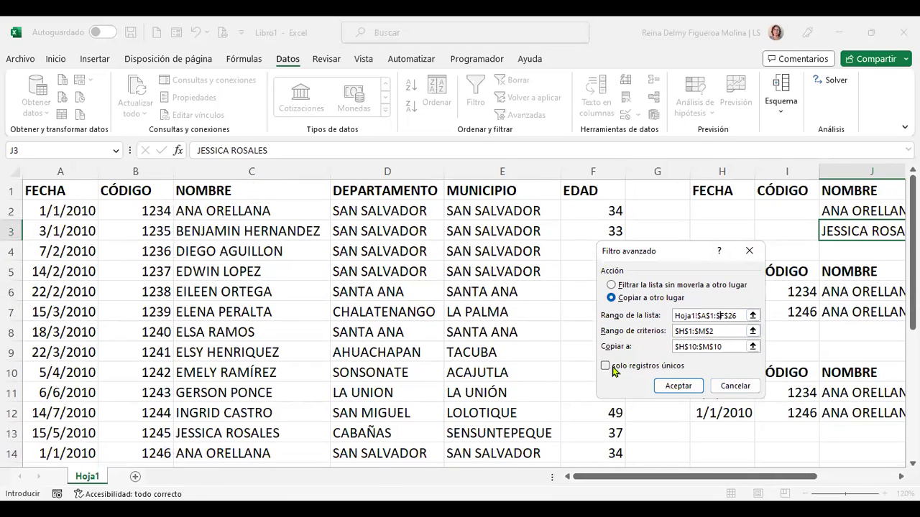
click(722, 331)
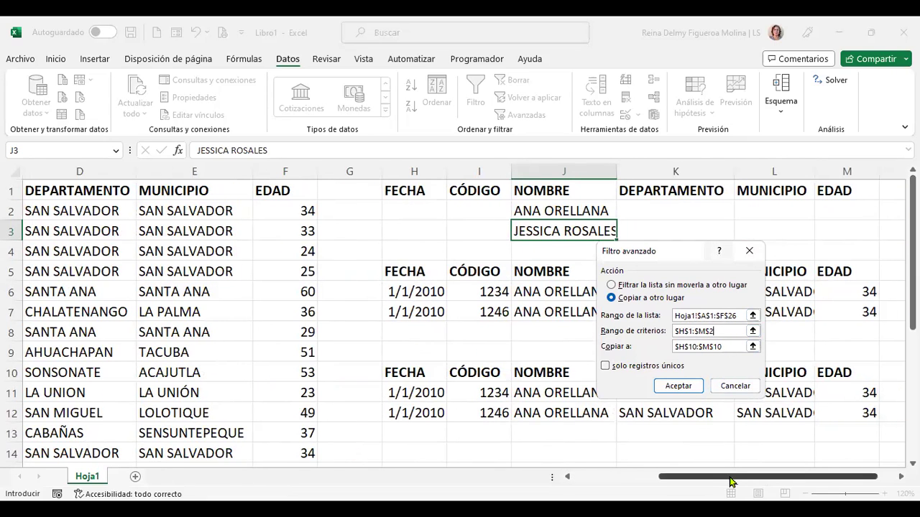
drag(728, 482, 754, 462)
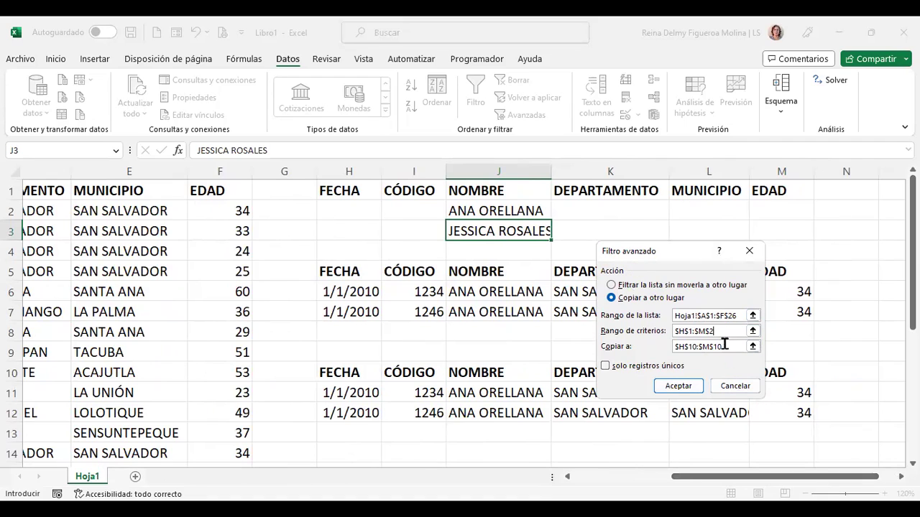
drag(718, 332, 705, 331)
key(BackSpace)
key(BackSpace)
key(BackSpace)
key(BackSpace)
key(BackSpace)
key(BackSpace)
drag(330, 190, 769, 229)
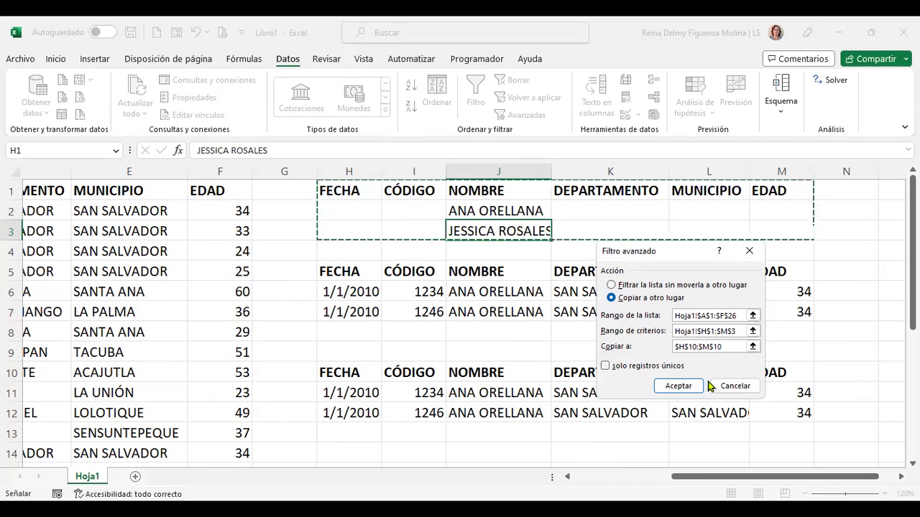
Copy unique records only to H15, returning codes 1234, 1245, 1246 and 1257
click(729, 348)
click(729, 348)
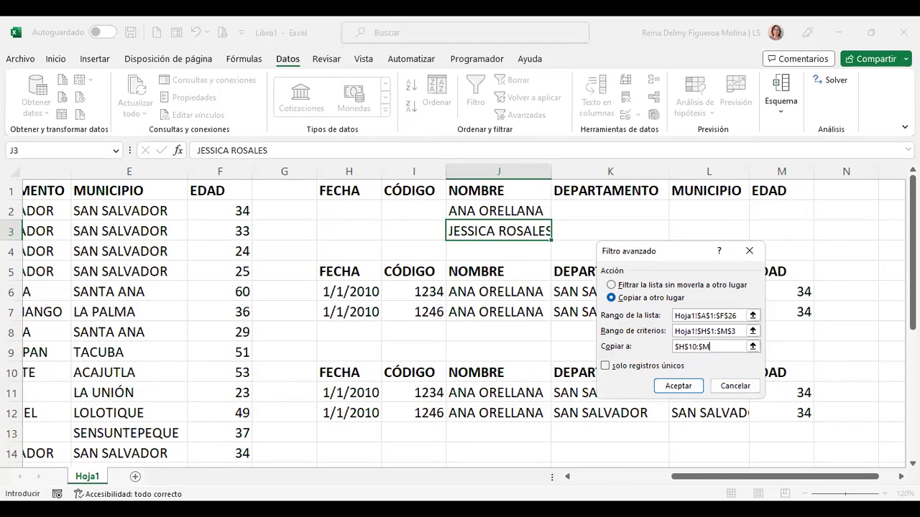
key(Tab)
scroll(355, 424, down, 2)
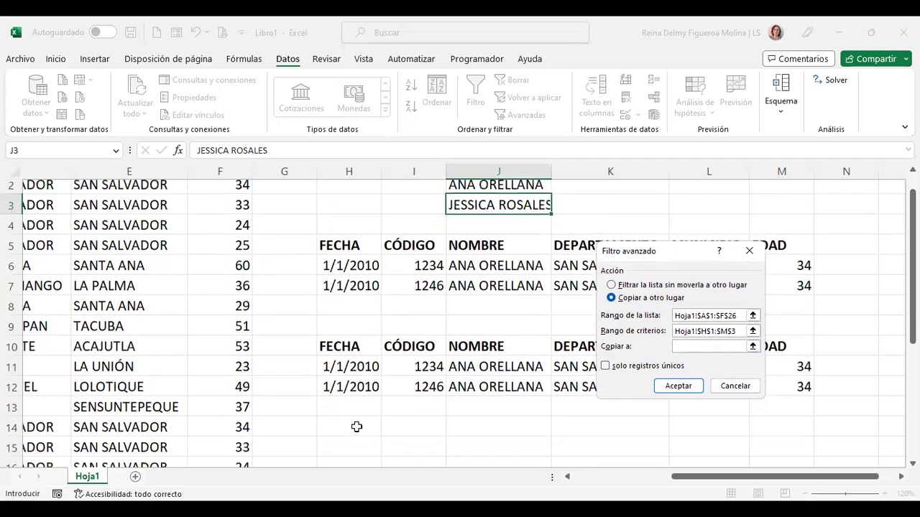
click(347, 352)
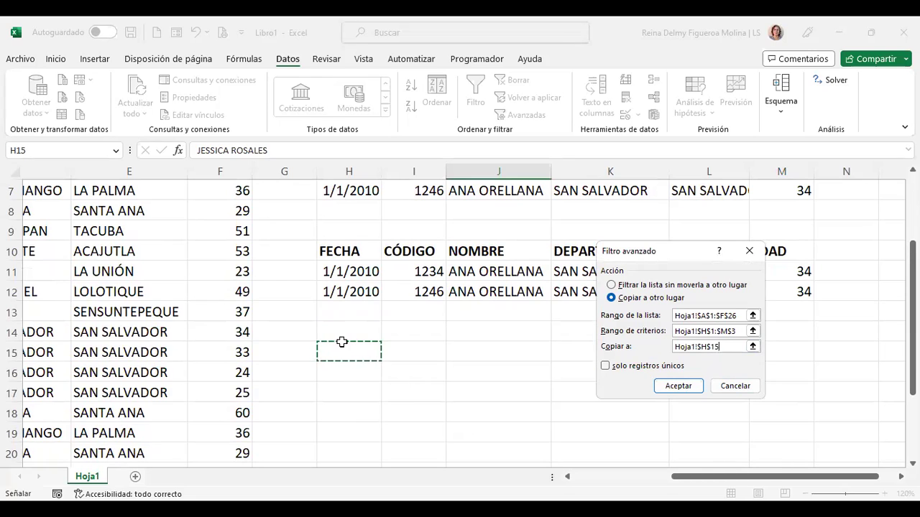
click(605, 366)
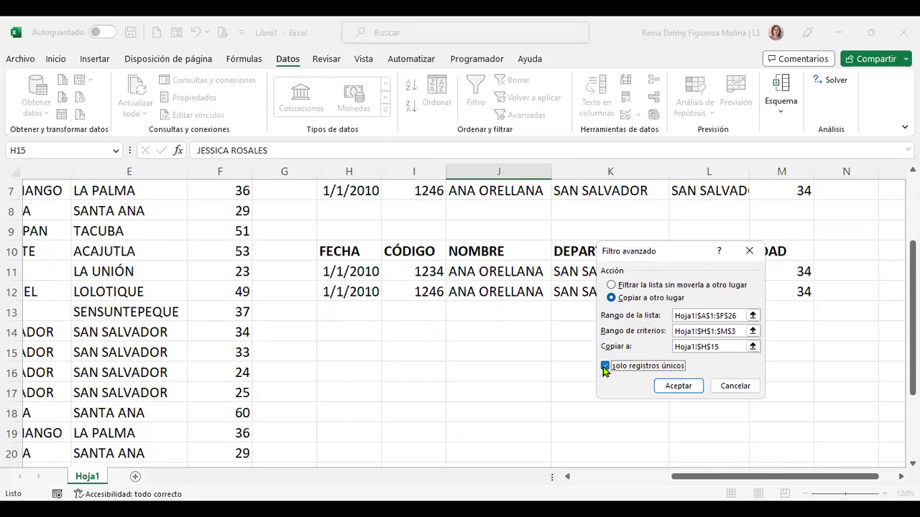
click(677, 385)
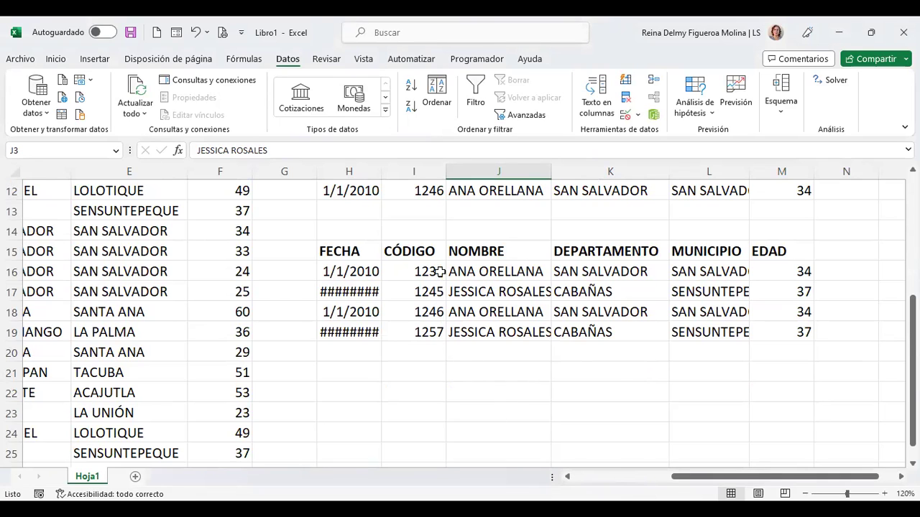
Inspect the result block's truncated employee names in rows 17 and 19
click(610, 480)
scroll(299, 387, down, 3)
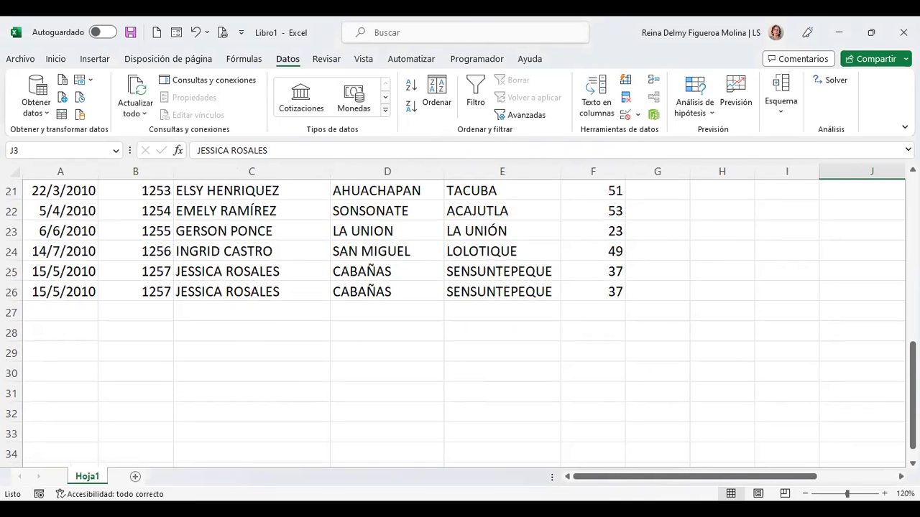
drag(740, 476, 820, 476)
scroll(720, 380, up, 7)
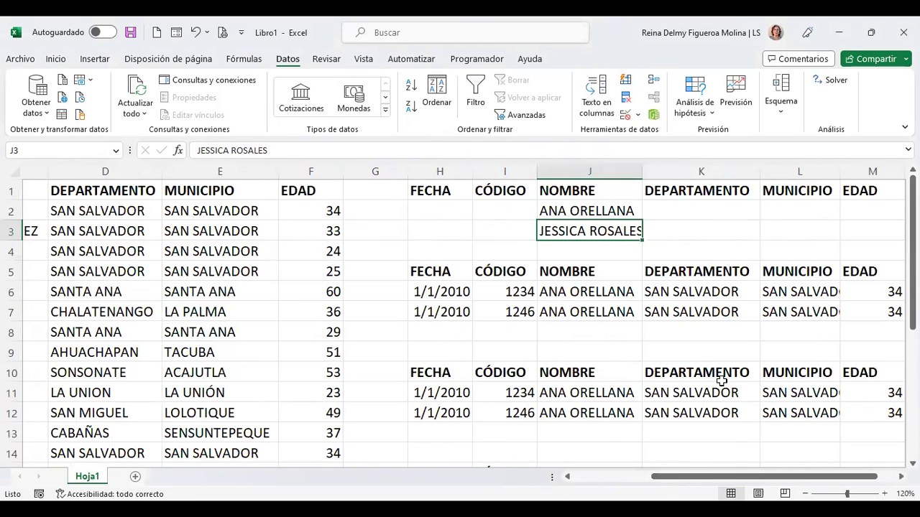
scroll(692, 441, down, 4)
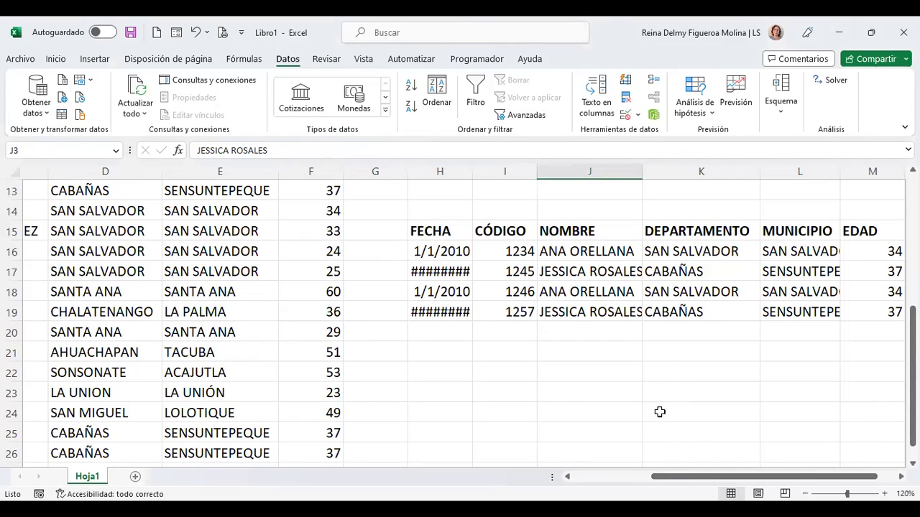
click(512, 276)
click(611, 272)
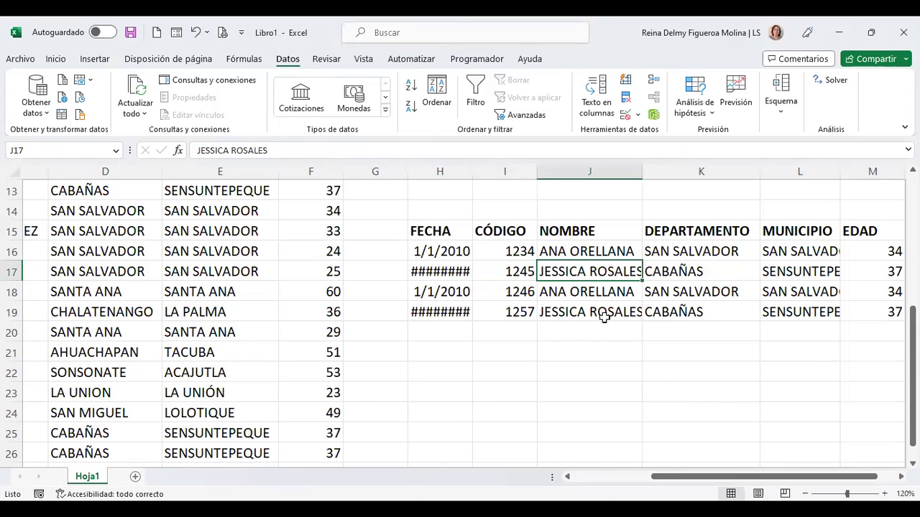
click(602, 312)
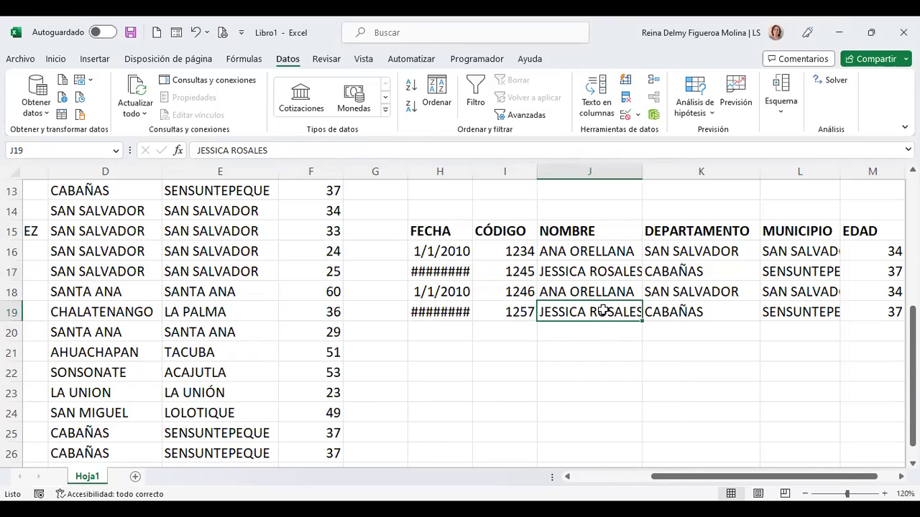
double_click(644, 177)
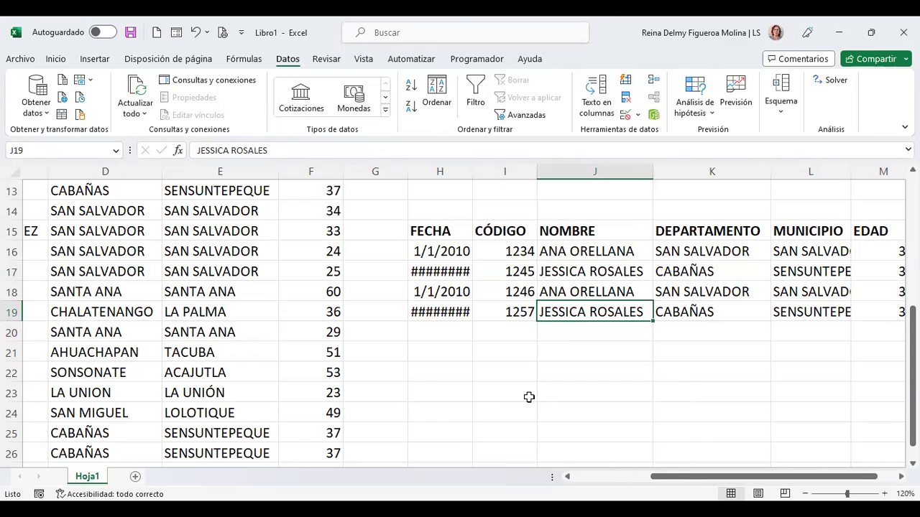
double_click(474, 174)
click(525, 312)
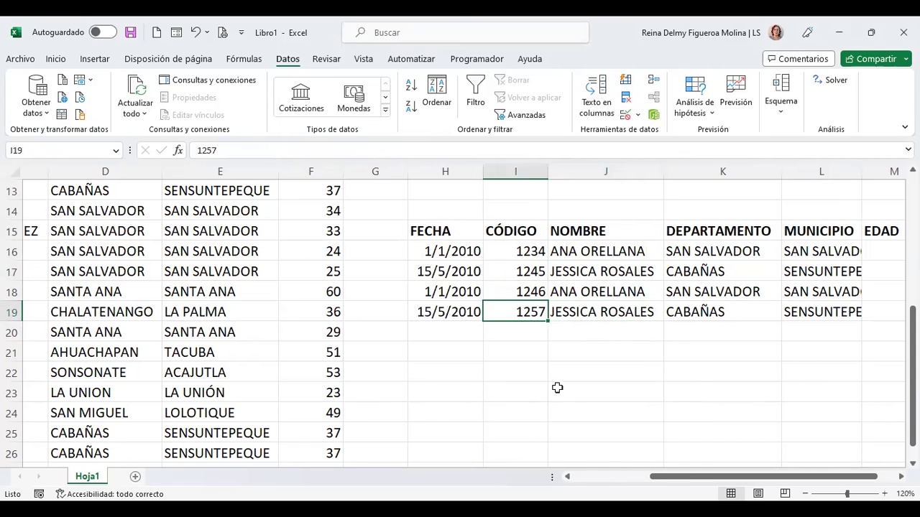
click(594, 476)
scroll(242, 408, down, 6)
scroll(242, 408, up, 4)
scroll(242, 408, up, 1)
mouse_move(191, 315)
mouse_down()
mouse_move(190, 326)
mouse_move(153, 328)
mouse_up()
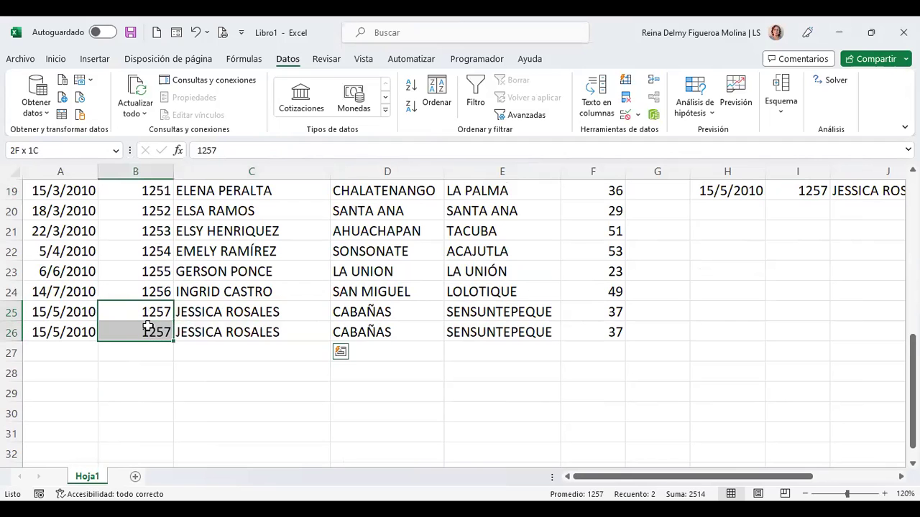
scroll(730, 411, up, 6)
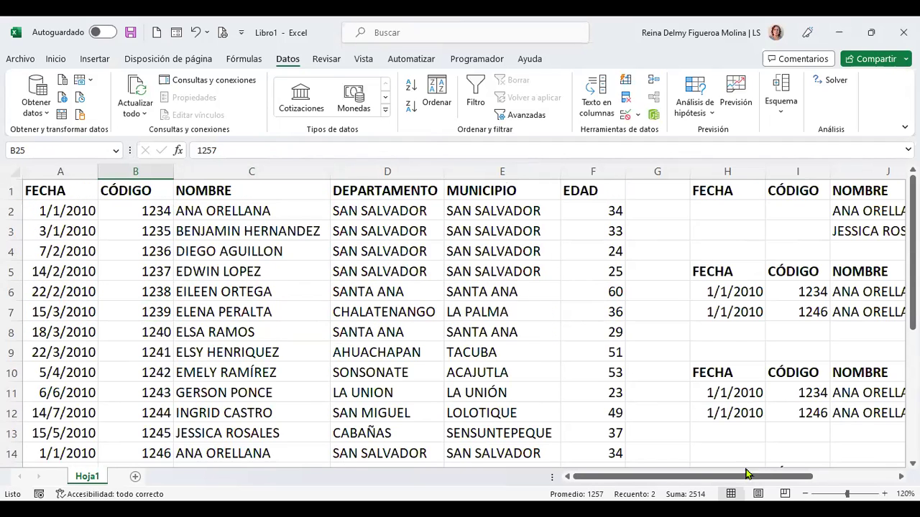
scroll(796, 419, down, 3)
drag(766, 477, 837, 477)
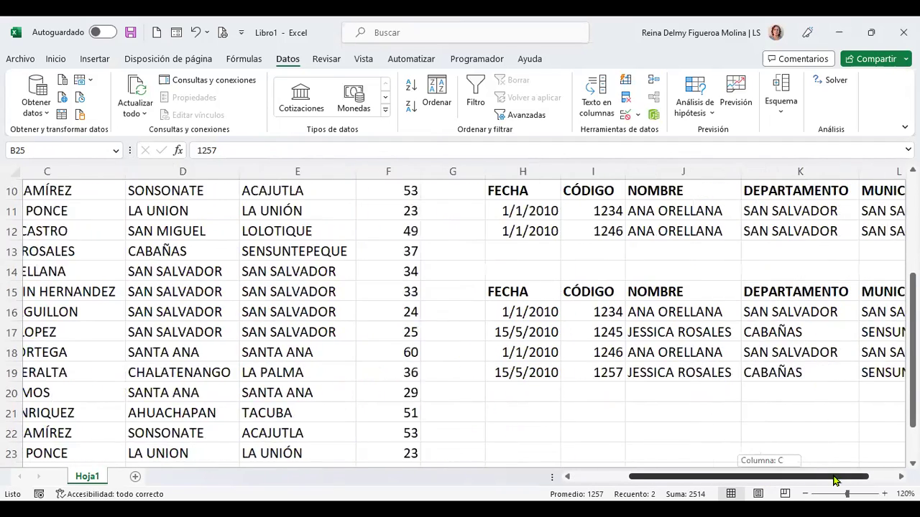
click(498, 372)
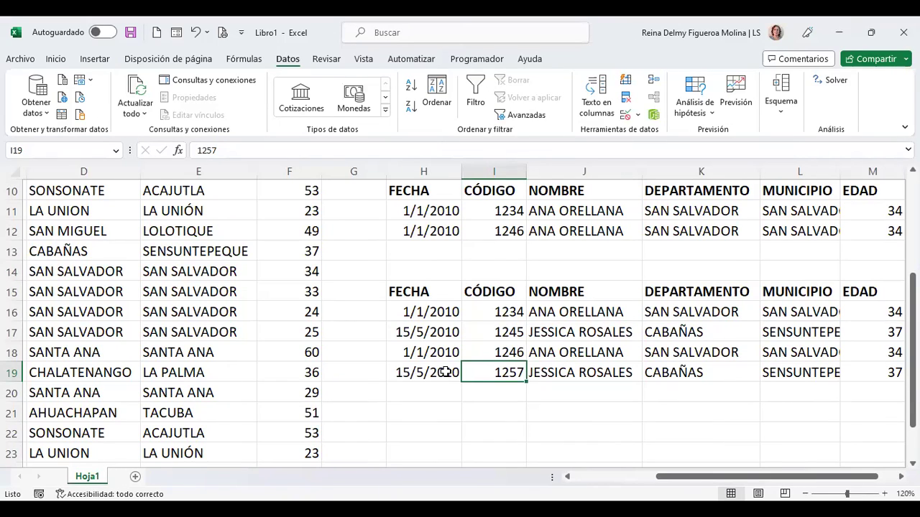
drag(444, 371, 746, 386)
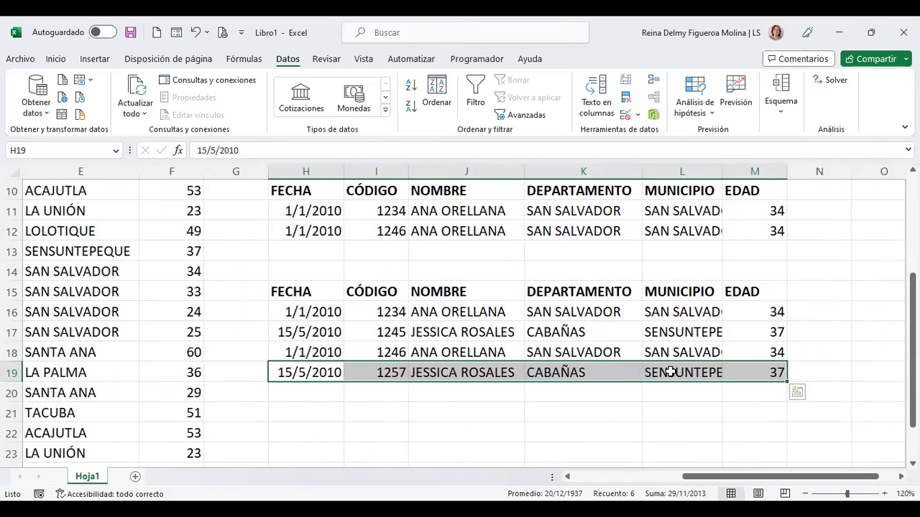
click(666, 372)
scroll(645, 345, up, 1)
scroll(644, 345, up, 2)
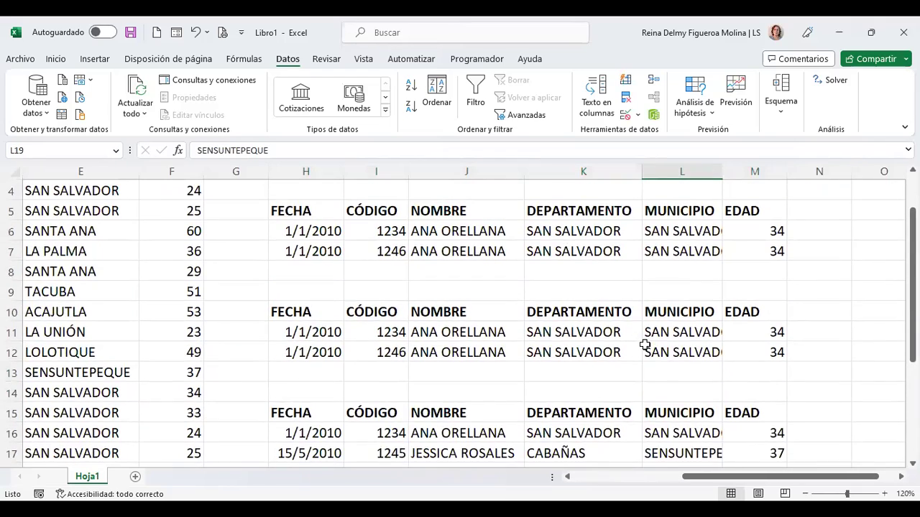
scroll(638, 342, up, 1)
drag(310, 190, 365, 190)
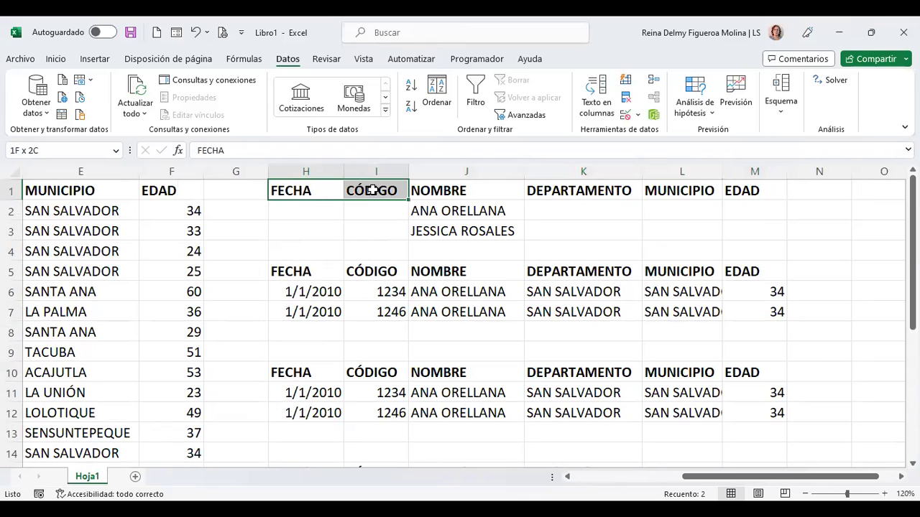
drag(421, 209, 460, 231)
scroll(569, 260, down, 2)
scroll(569, 260, down, 1)
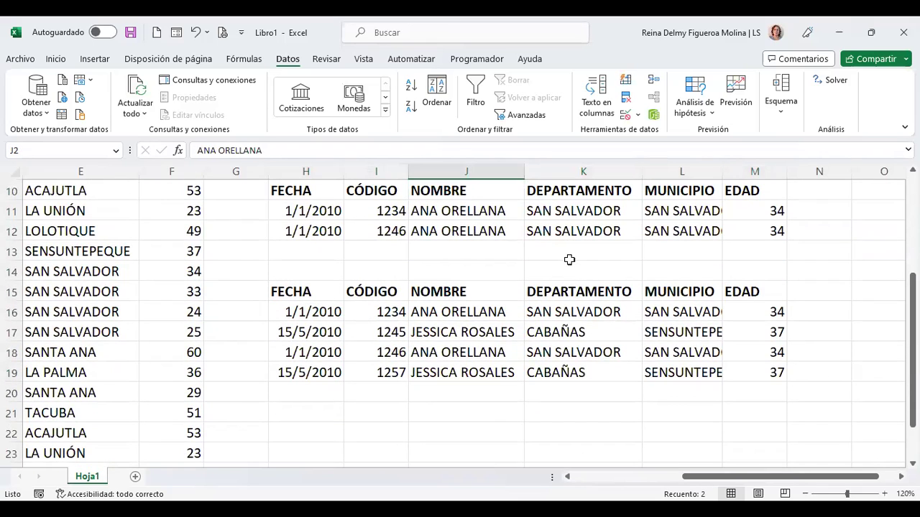
drag(491, 311, 503, 370)
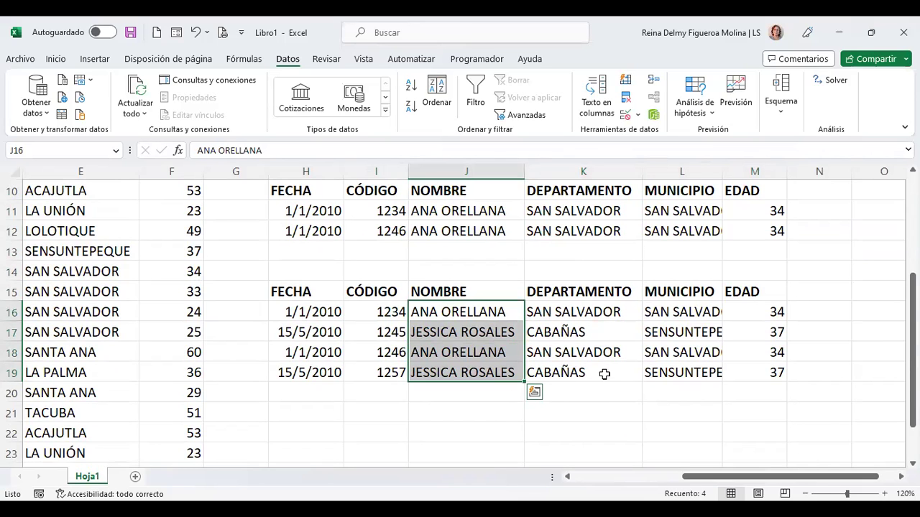
click(605, 477)
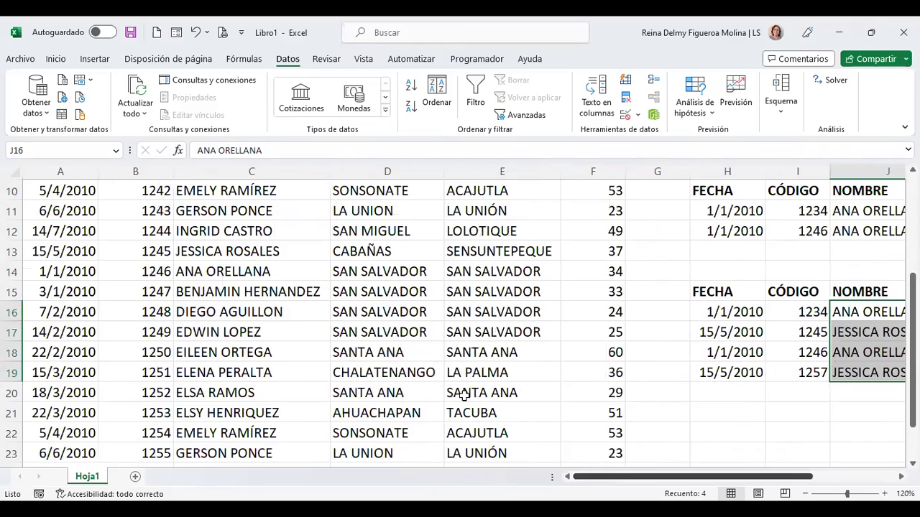
scroll(460, 389, down, 5)
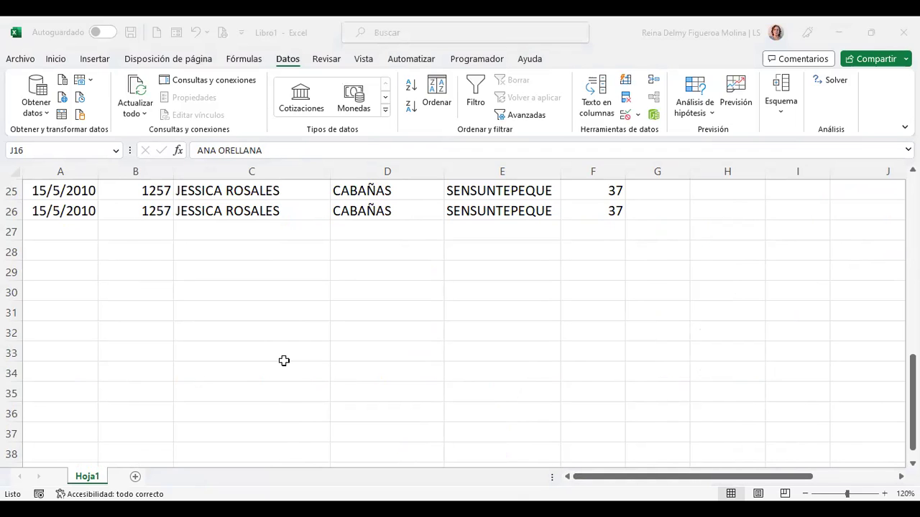
key(ctrl+Home)
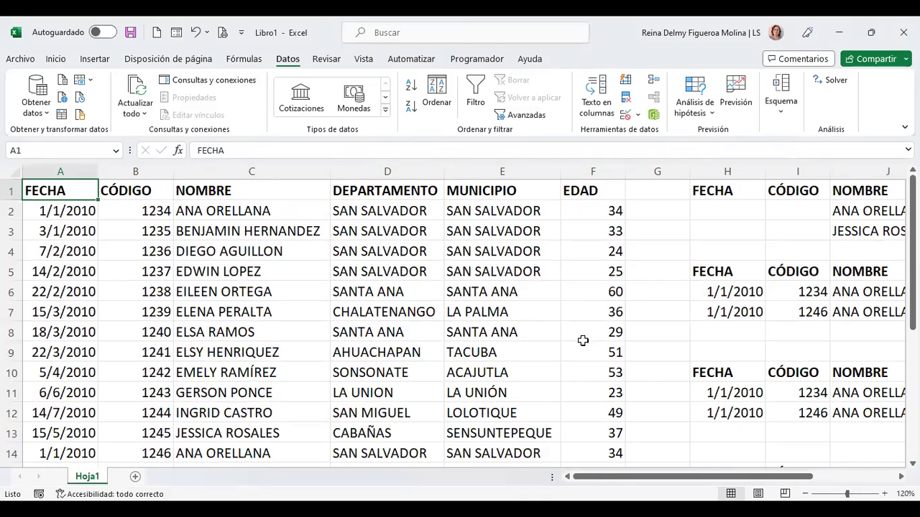
drag(656, 480, 768, 488)
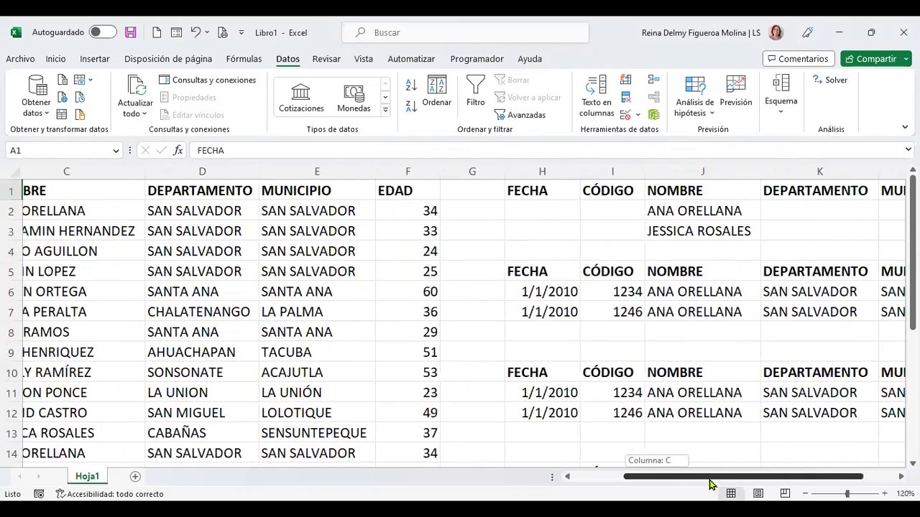
scroll(460, 316, right, 2)
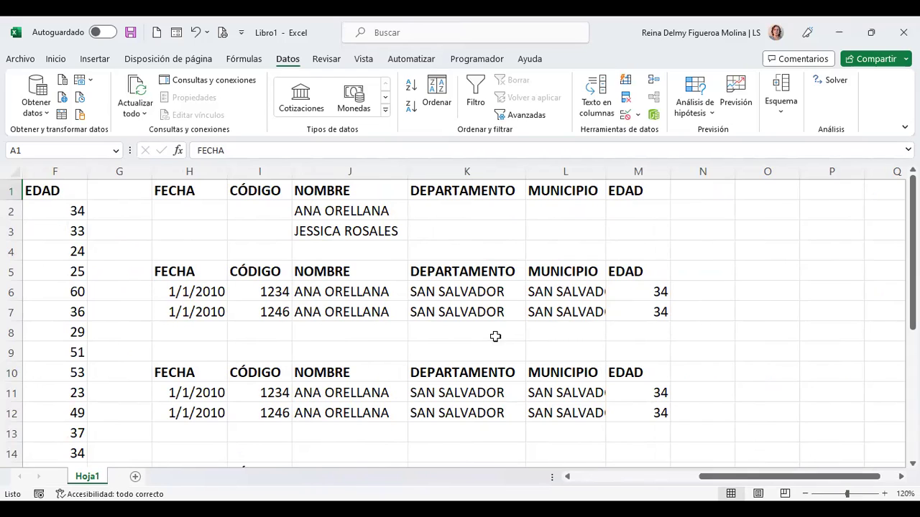
drag(368, 210, 361, 228)
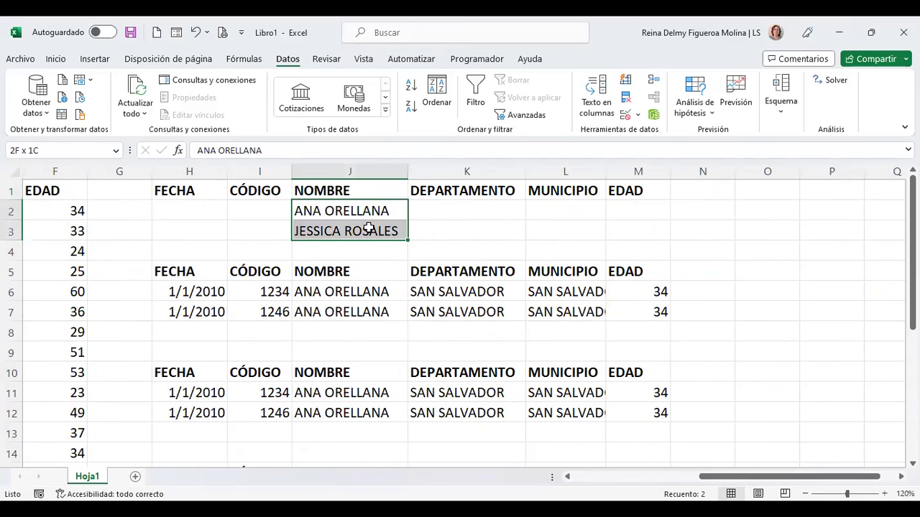
key(Delete)
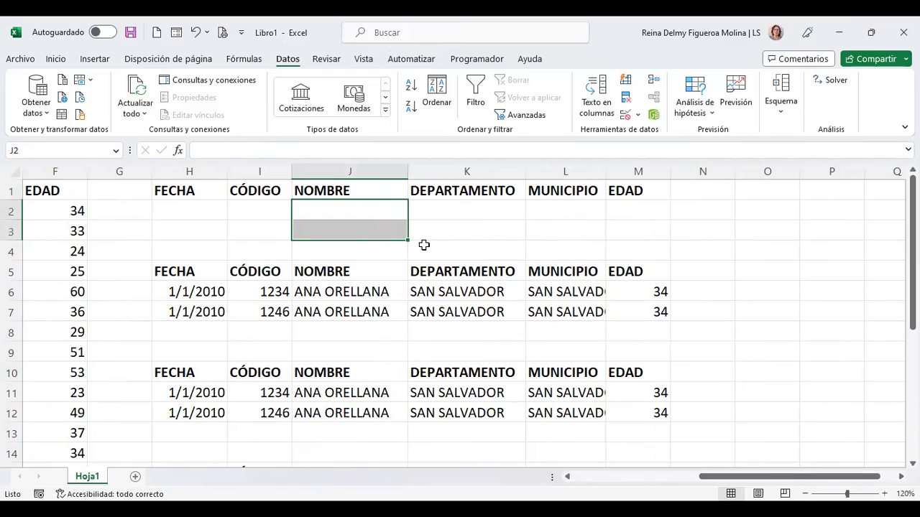
click(257, 209)
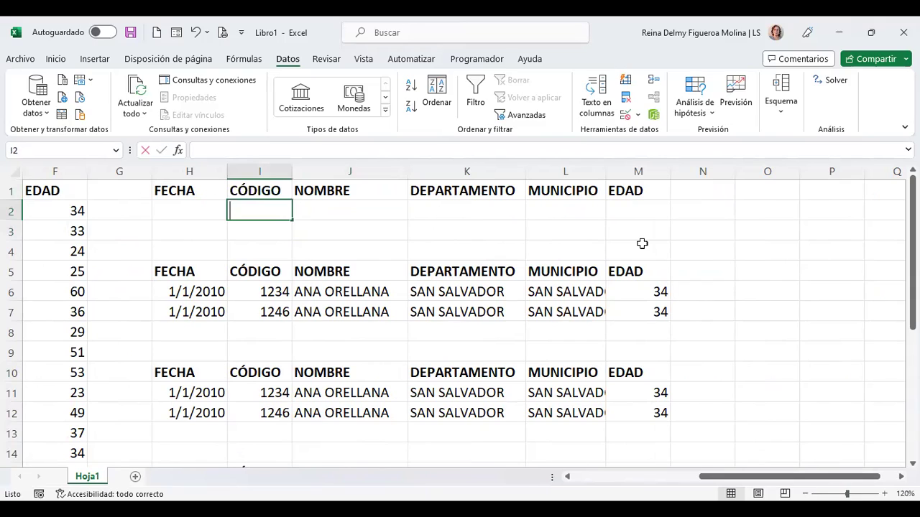
text(<)
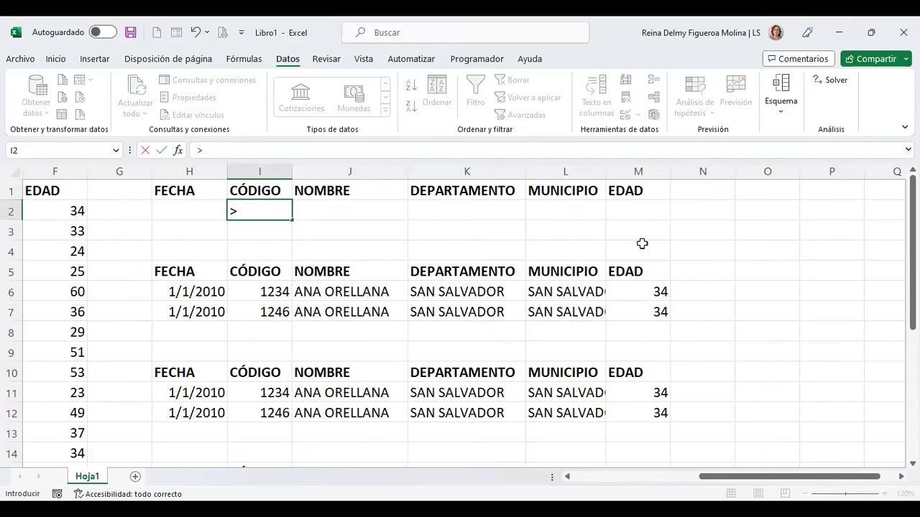
key(Tab)
key(Left)
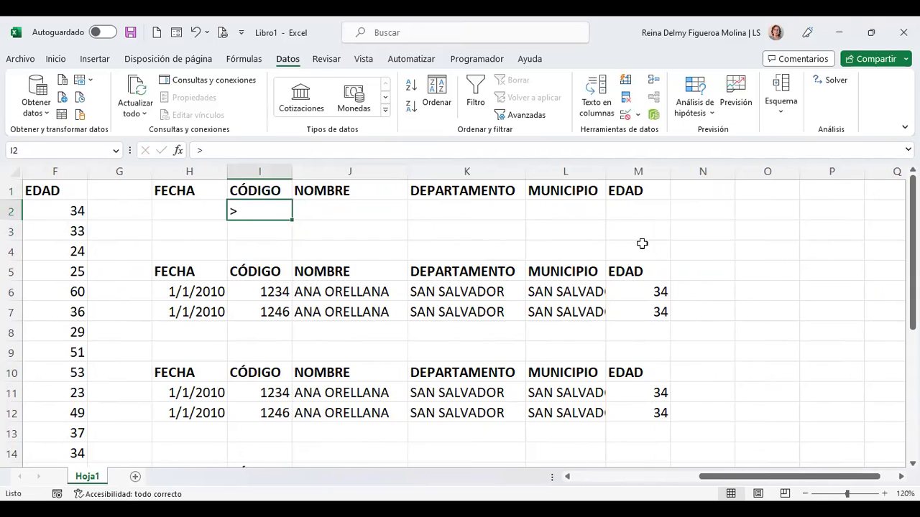
key(F2)
text(1250)
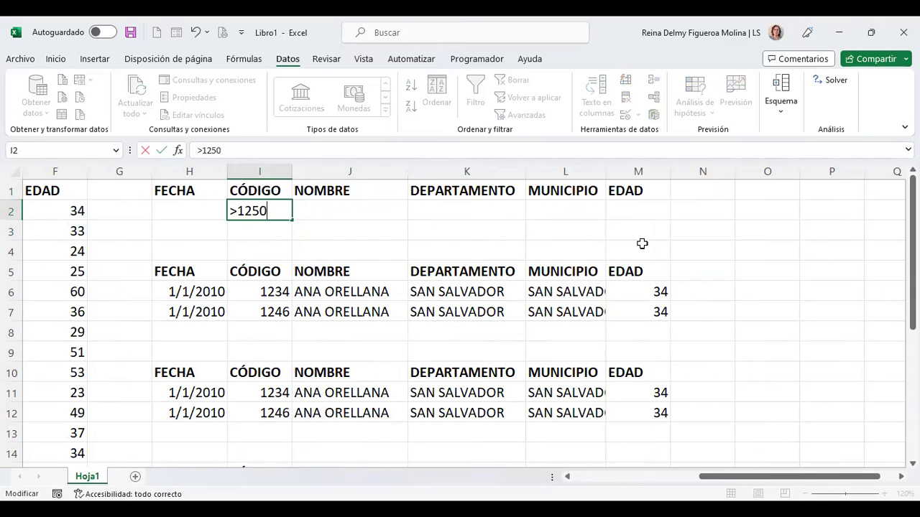
key(Return)
key(Up)
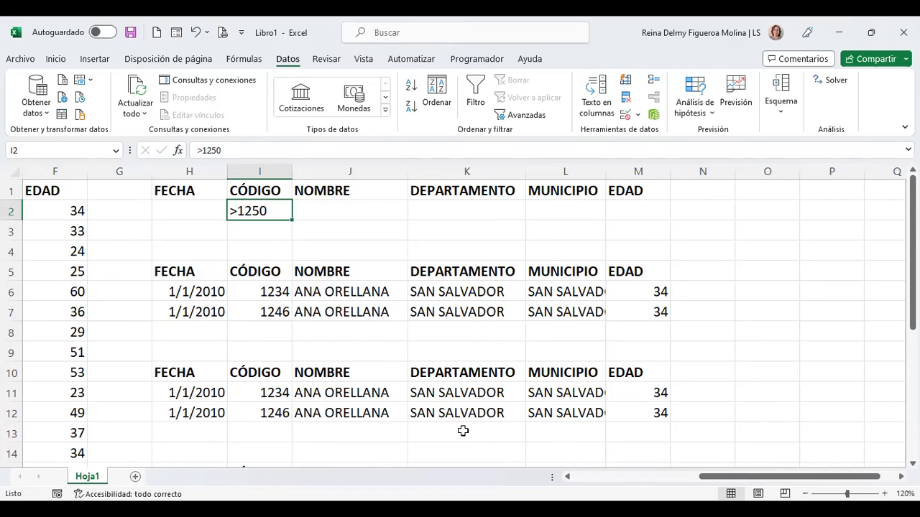
scroll(447, 374, down, 1)
scroll(447, 373, up, 1)
Select the criteria headers and the >1250 condition row, then return to the employee table
mouse_move(186, 188)
mouse_down()
mouse_move(360, 216)
mouse_move(636, 215)
mouse_up()
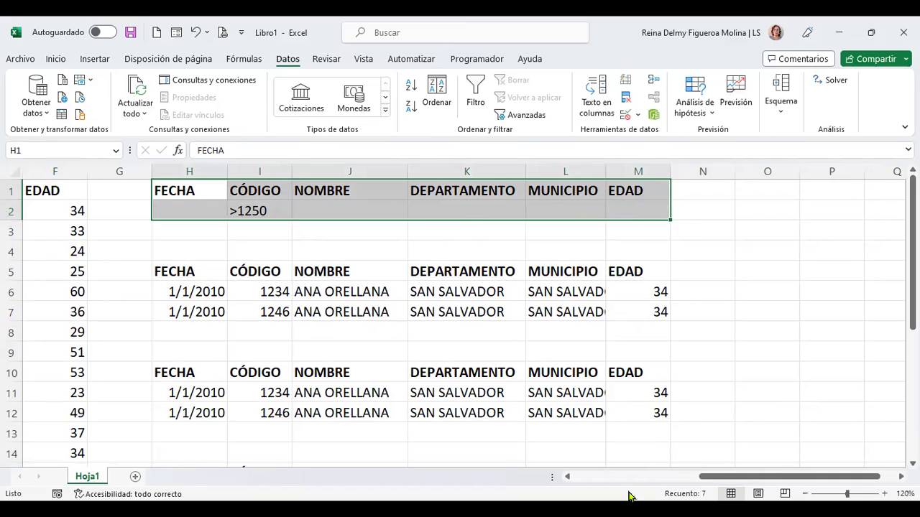
click(587, 480)
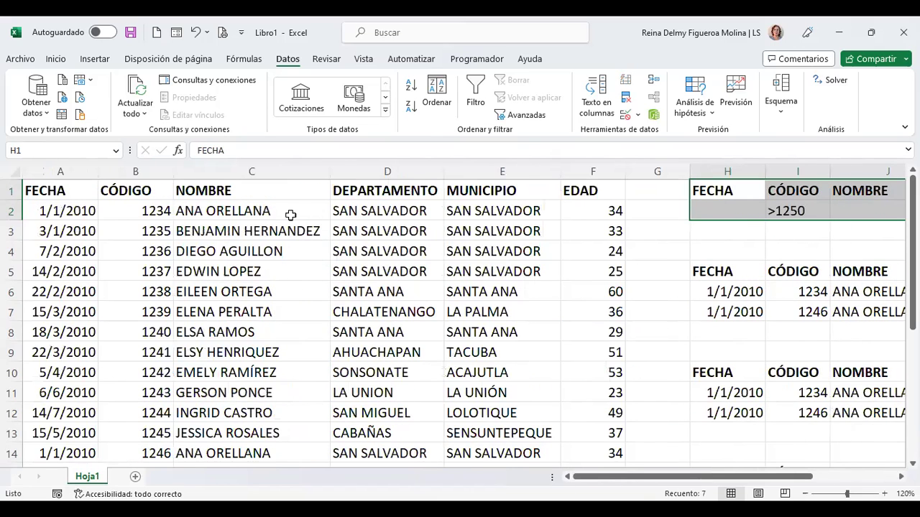
scroll(303, 232, down, 3)
scroll(306, 269, down, 3)
scroll(307, 276, up, 4)
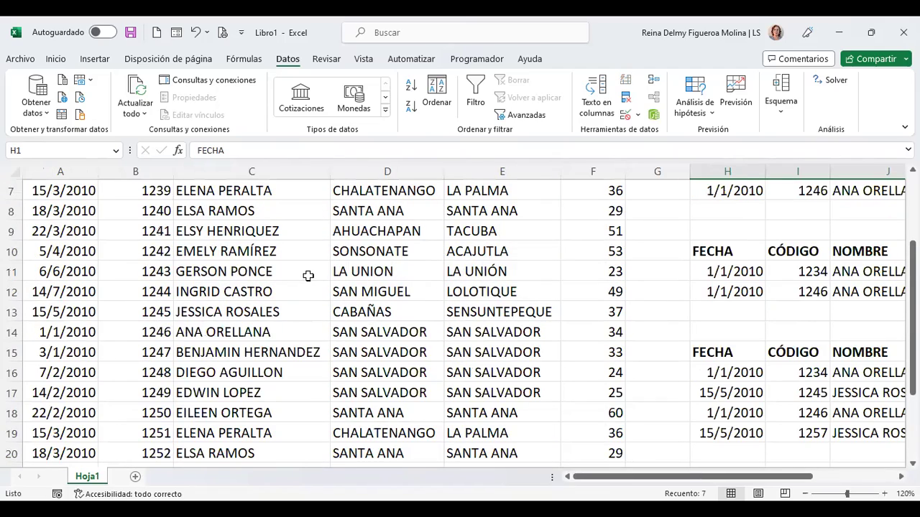
drag(689, 477, 763, 476)
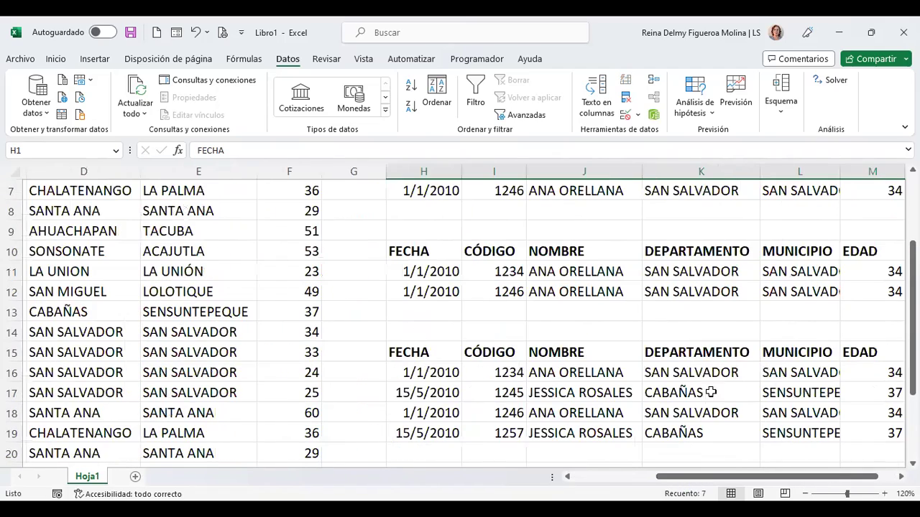
scroll(637, 383, up, 2)
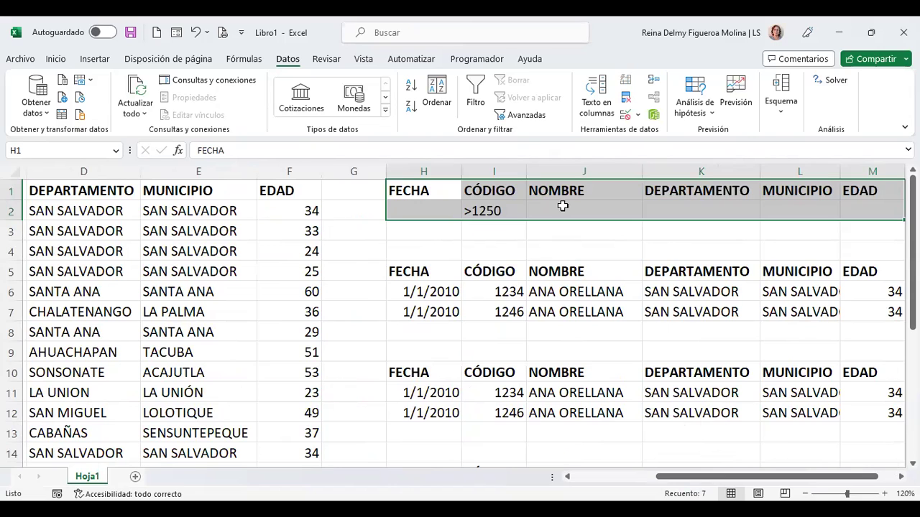
Set up an Advanced Filter copying to another location with criteria range H1:M2
click(538, 119)
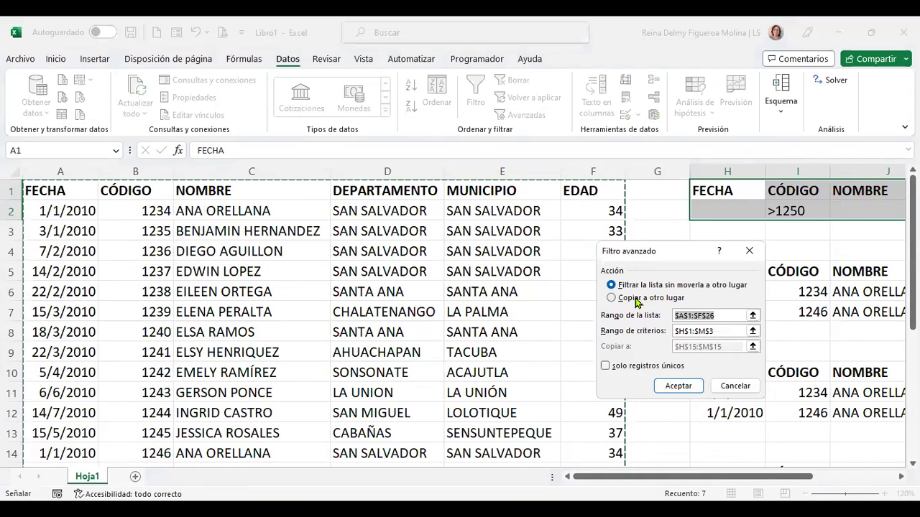
click(643, 297)
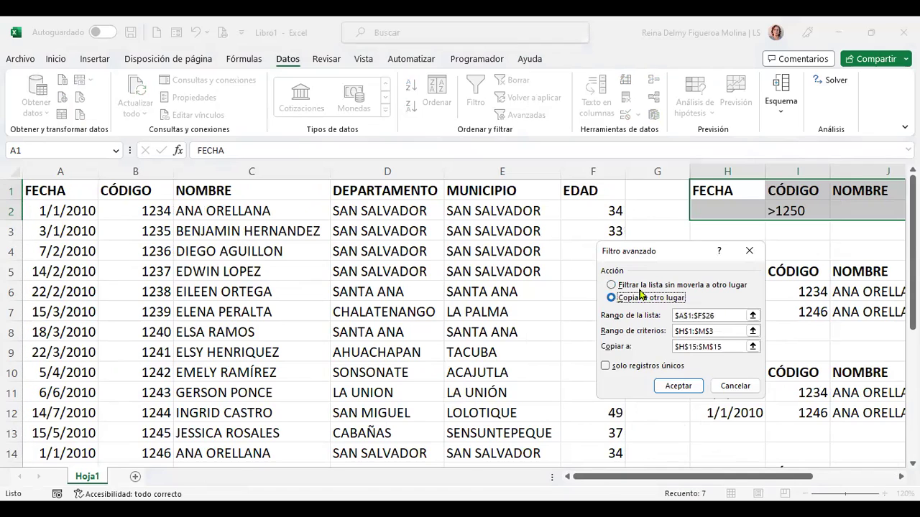
click(726, 314)
scroll(330, 378, down, 3)
scroll(330, 379, down, 3)
scroll(331, 379, up, 6)
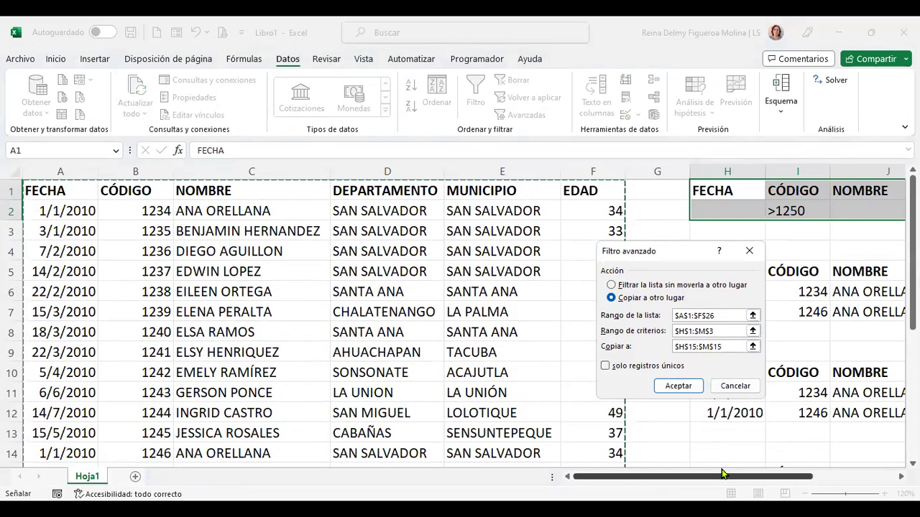
click(718, 331)
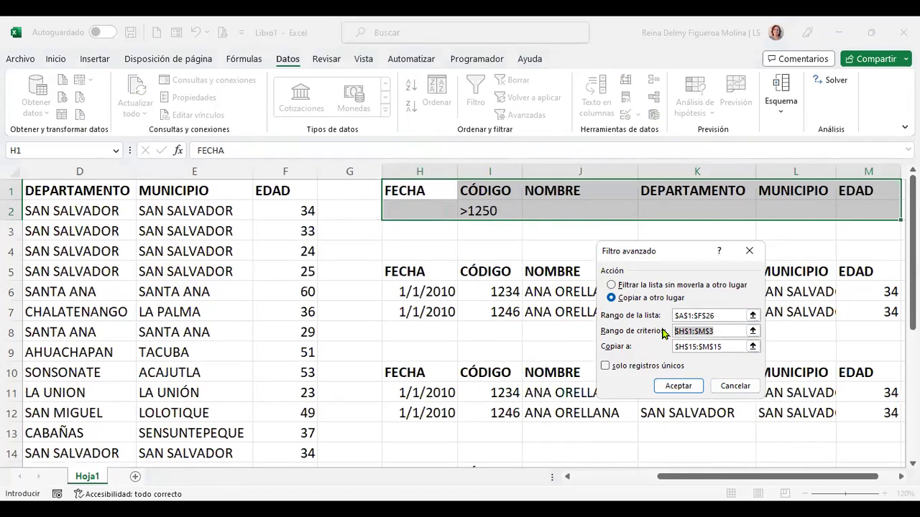
key(BackSpace)
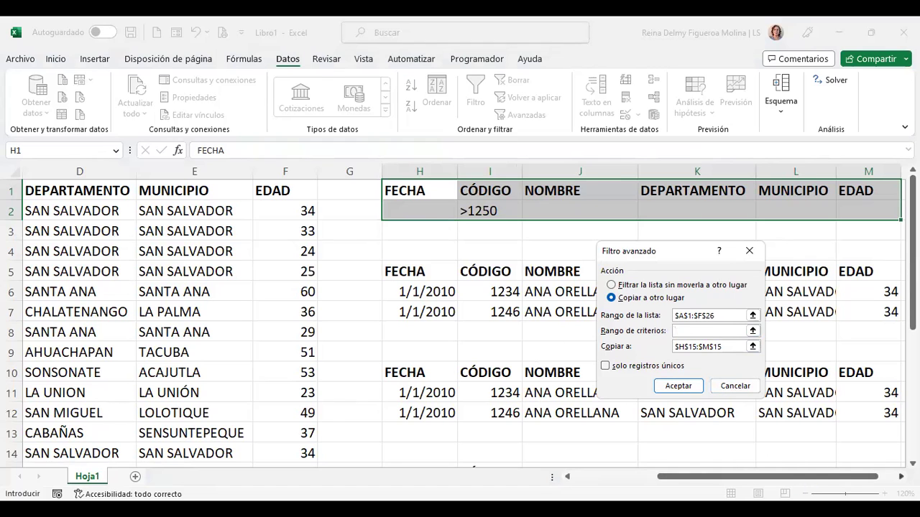
scroll(839, 450, right, 1)
click(325, 191)
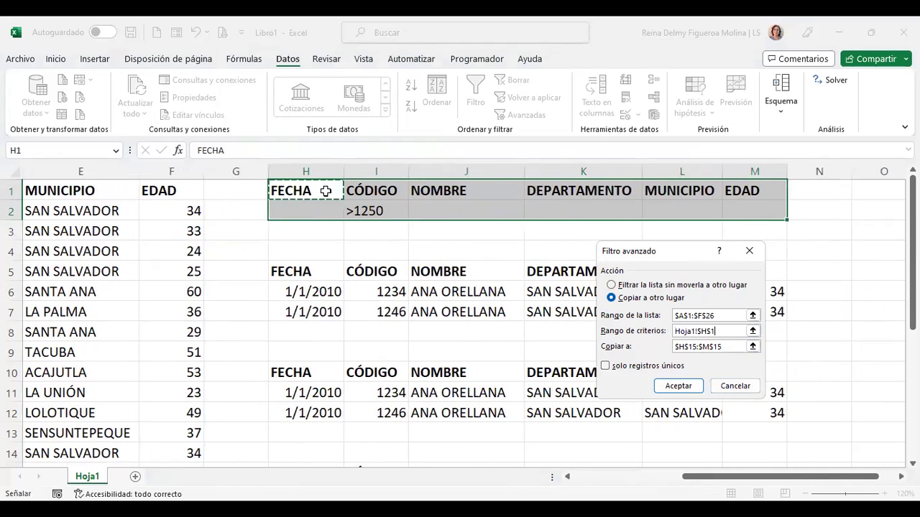
drag(326, 191, 757, 208)
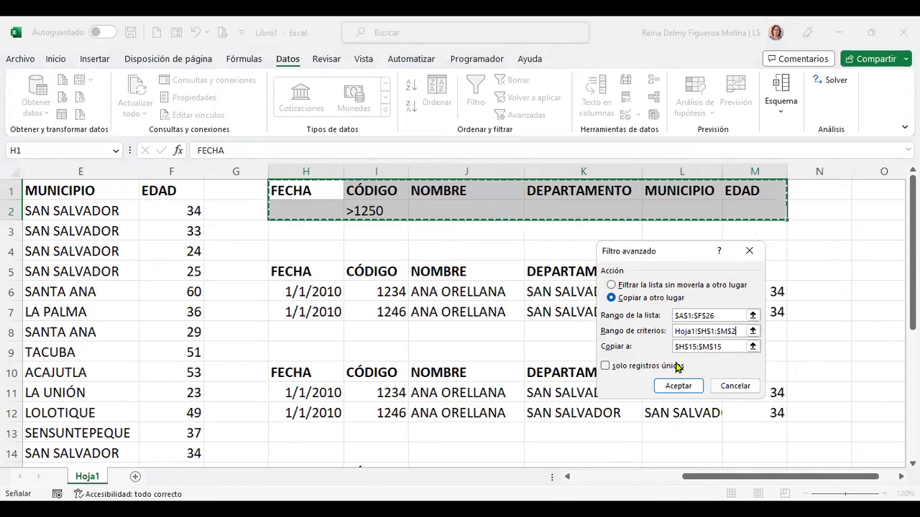
Send the results to H22, copying eight records with codes 1251 to 1257
click(729, 349)
drag(728, 349, 665, 350)
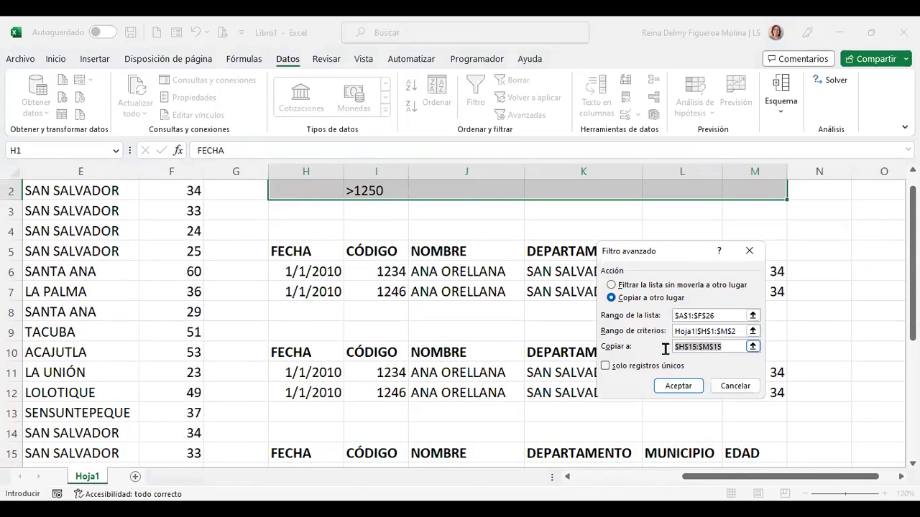
key(Delete)
scroll(365, 355, down, 3)
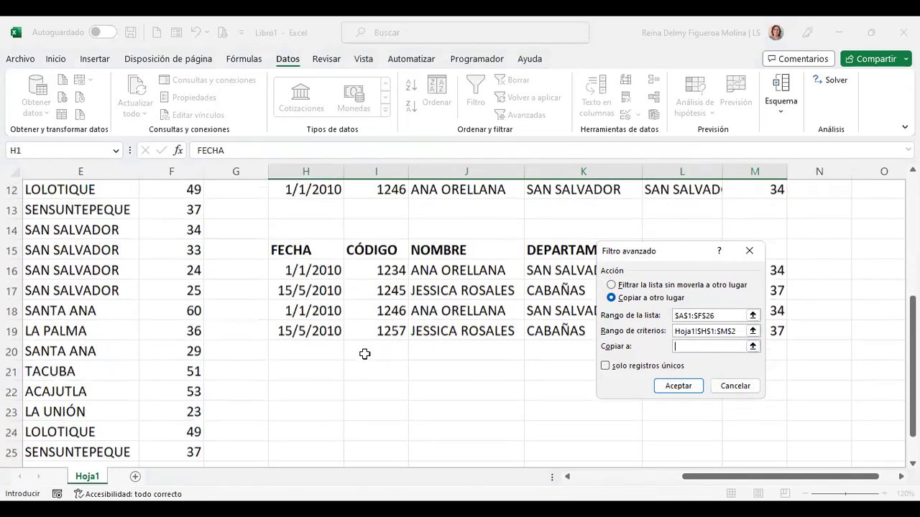
scroll(365, 354, down, 2)
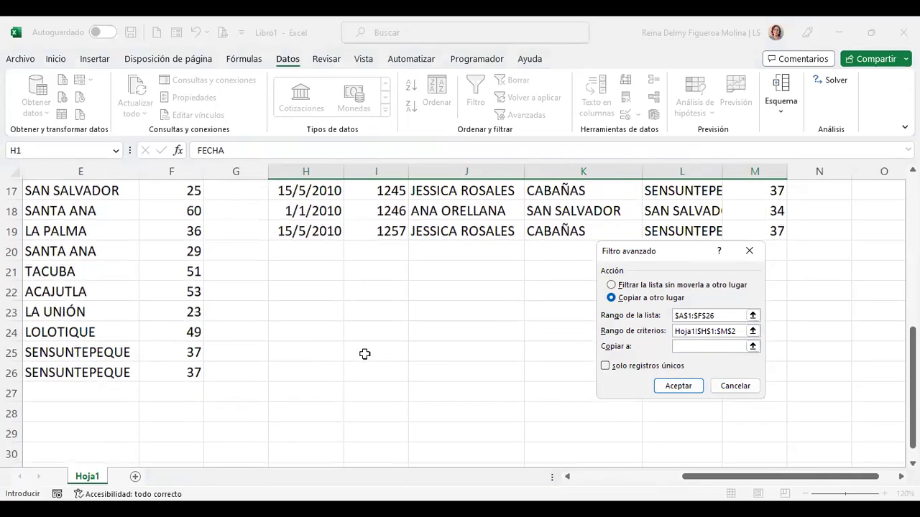
click(308, 290)
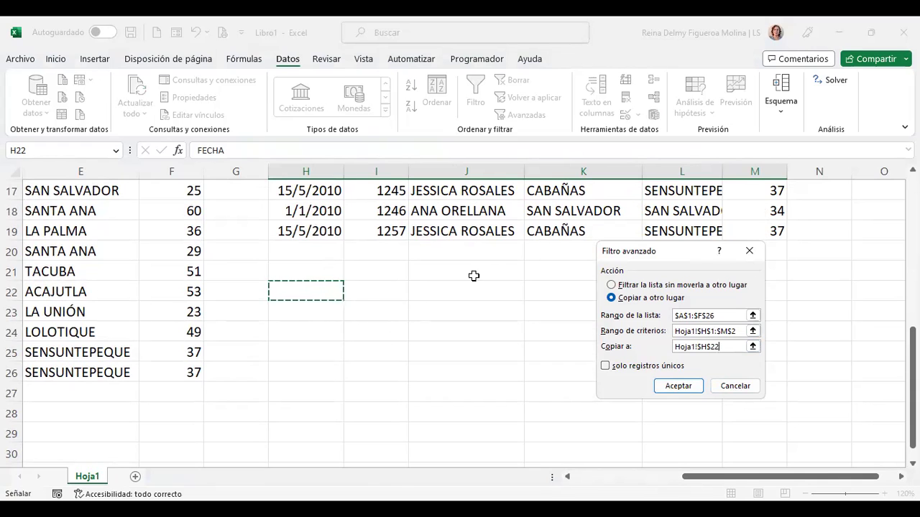
click(679, 387)
scroll(584, 380, down, 2)
scroll(585, 380, up, 2)
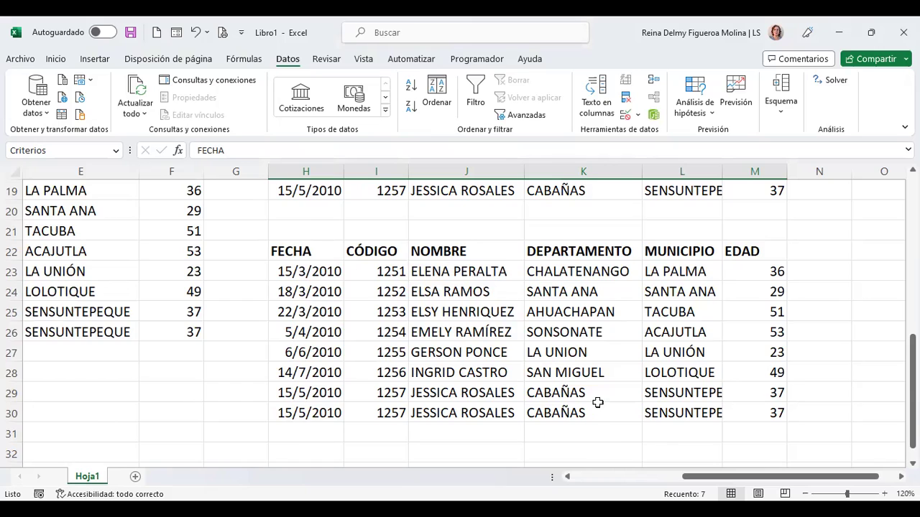
scroll(596, 404, up, 5)
scroll(596, 403, up, 1)
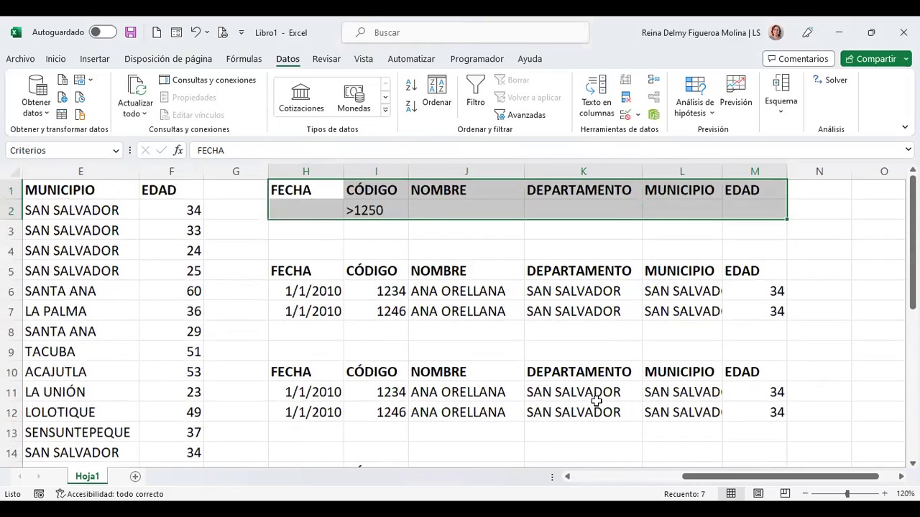
Delete the >1250 condition from cell I2, leaving the criteria row empty
click(580, 213)
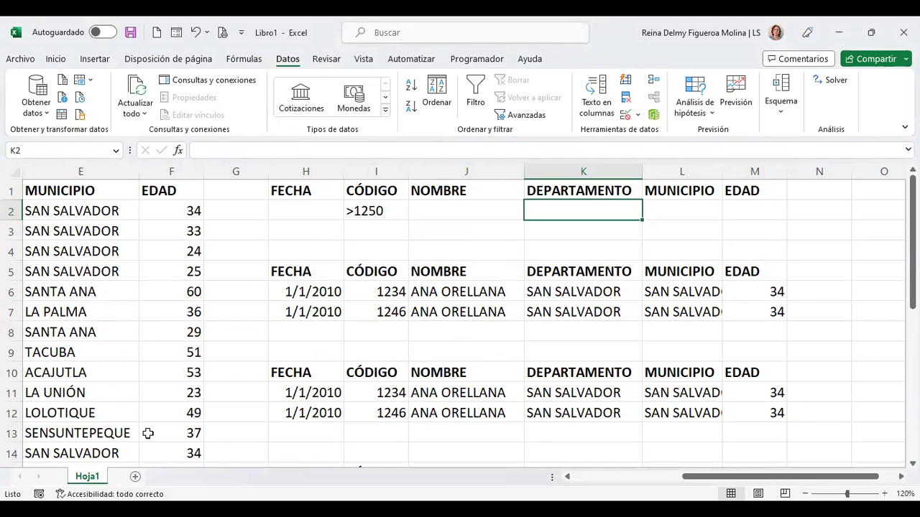
key(ctrl+Home)
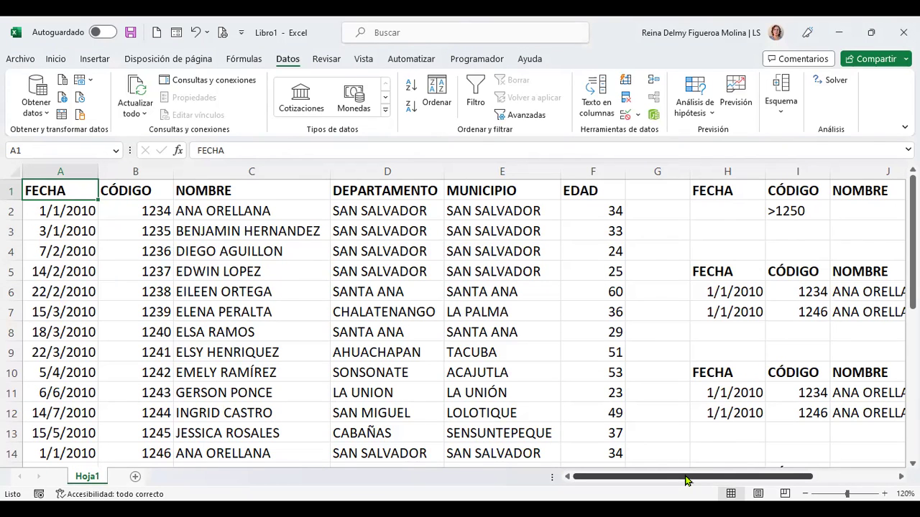
drag(686, 480, 770, 480)
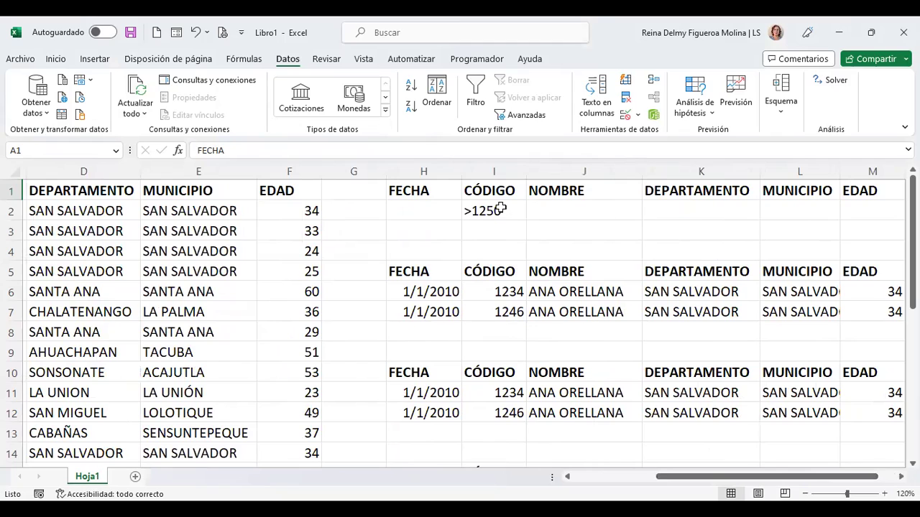
click(501, 208)
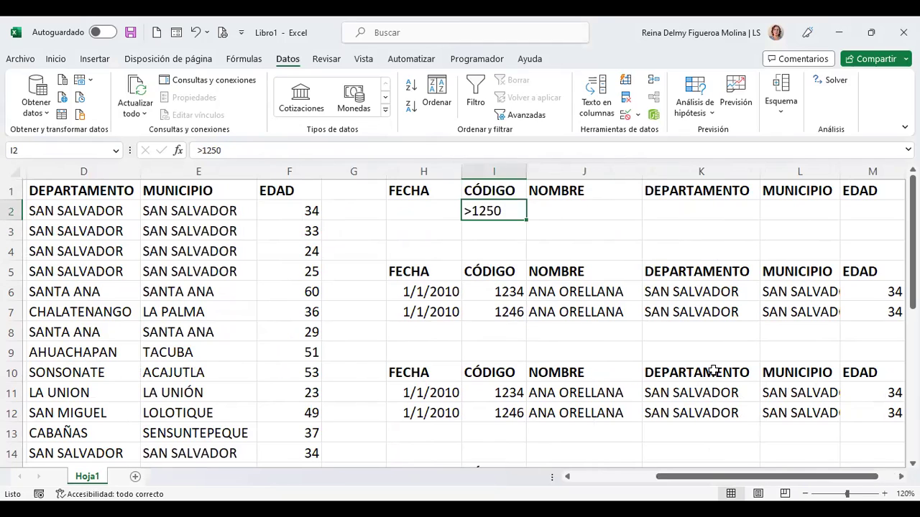
key(Delete)
key(Right)
key(Right)
key(Right)
key(Right)
key(Right)
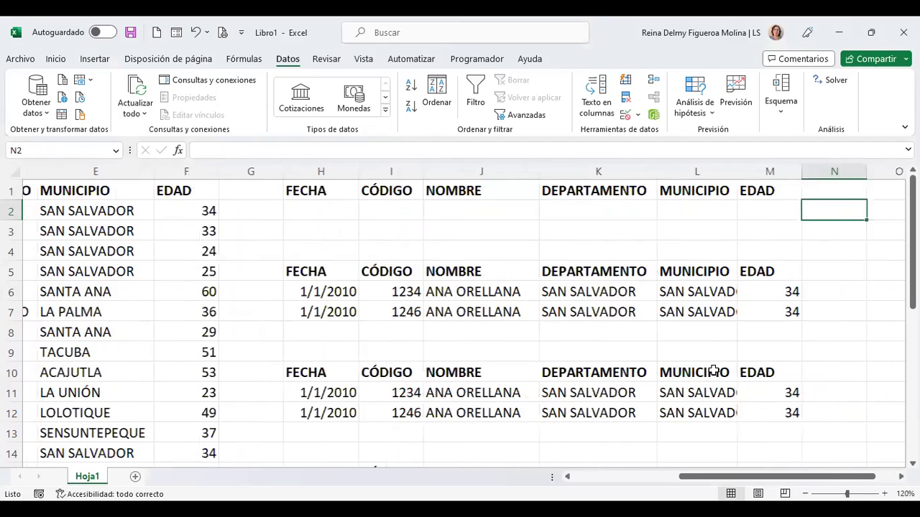
key(Left)
key(Left)
key(Left)
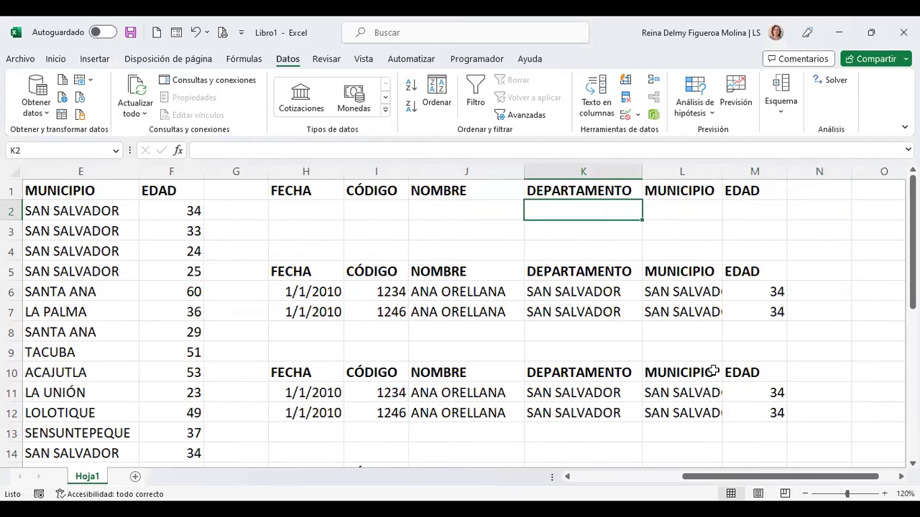
click(621, 477)
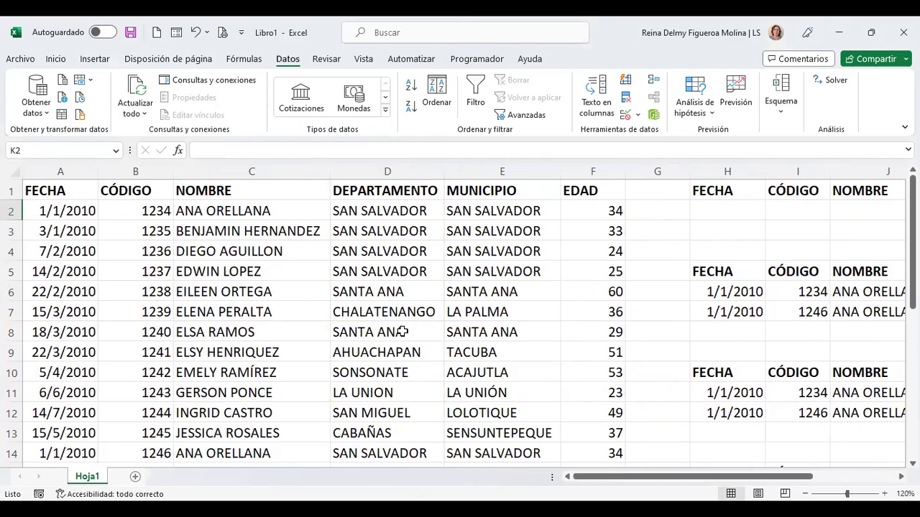
Copy SANTA ANA from the table into K2 as the DEPARTAMENTO condition
click(402, 332)
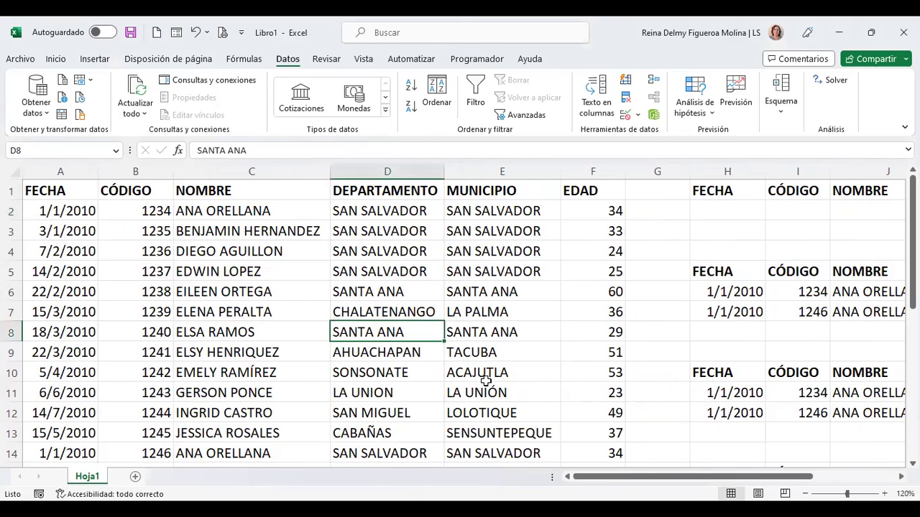
key(ctrl+c)
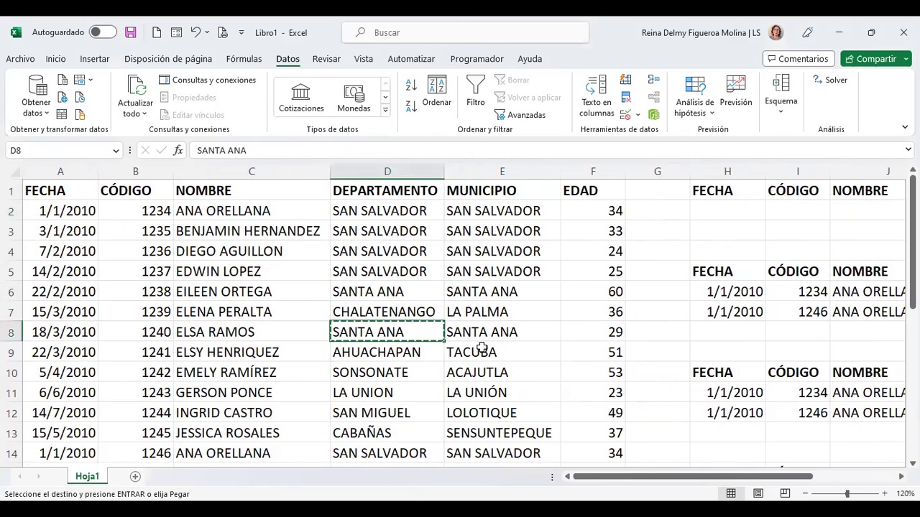
drag(723, 480, 825, 483)
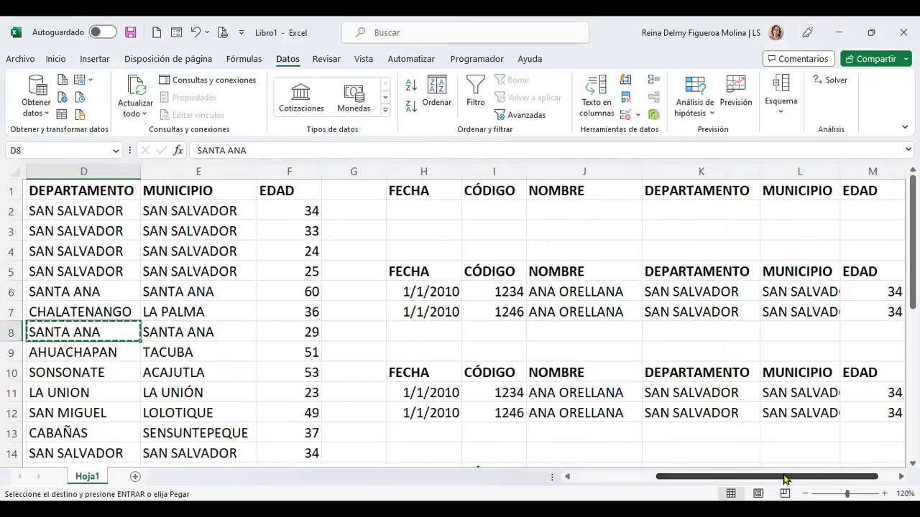
click(673, 208)
key(ctrl+v)
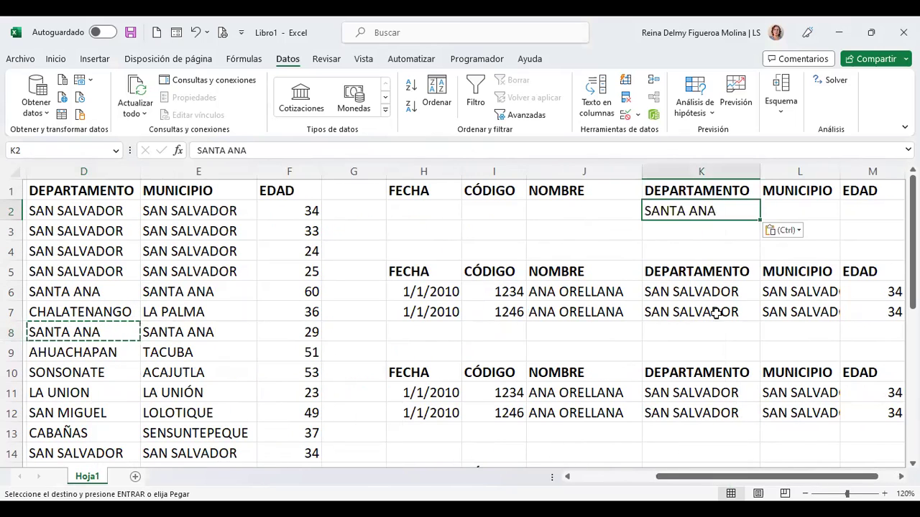
click(776, 230)
Enter <30 under EDAD in M2 and select the criteria range H1:M2
scroll(754, 278, right, 1)
click(728, 204)
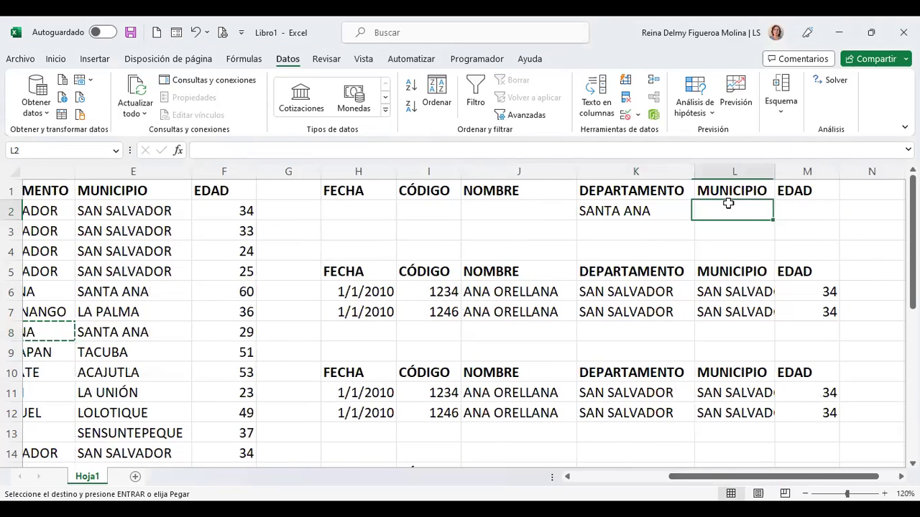
key(Right)
key(Right)
key(Left)
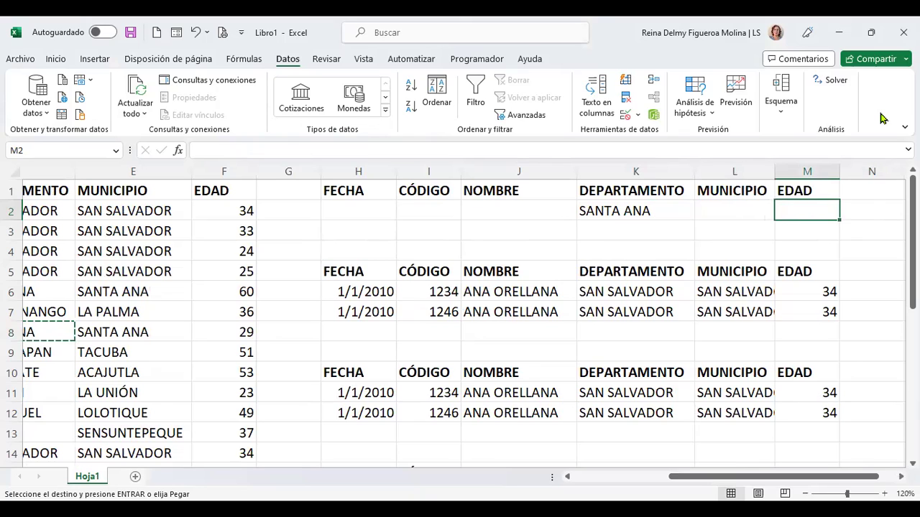
text(>)
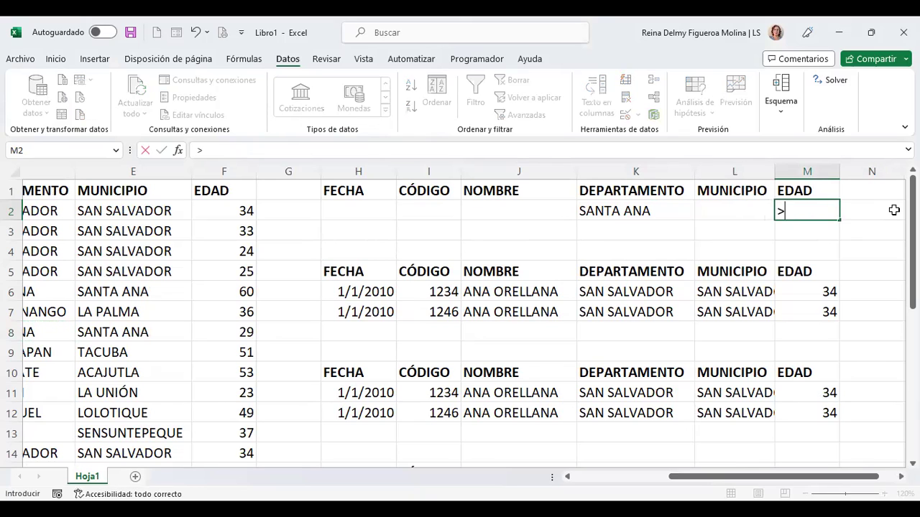
text(<30)
key(Return)
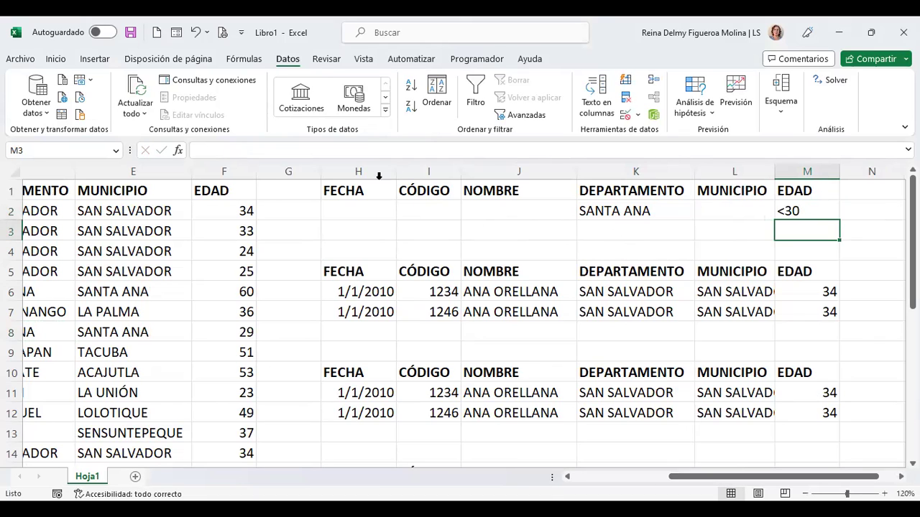
mouse_move(365, 190)
mouse_down()
mouse_move(791, 211)
mouse_move(760, 212)
mouse_up()
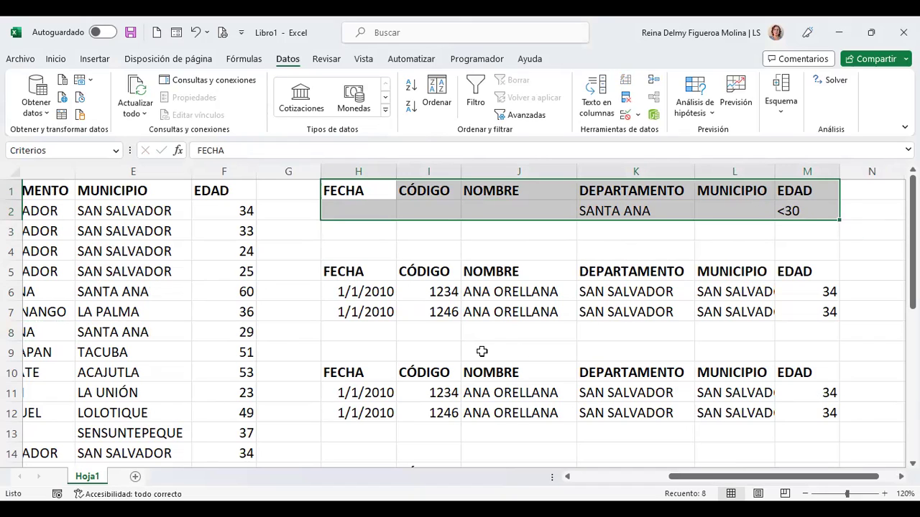
Start an Advanced Filter copying to another location with criteria range H1:M2
click(535, 117)
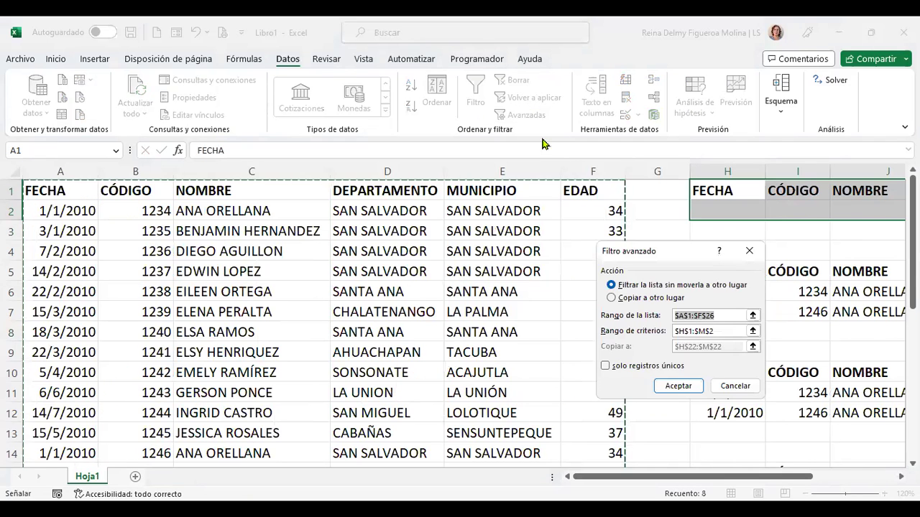
click(641, 298)
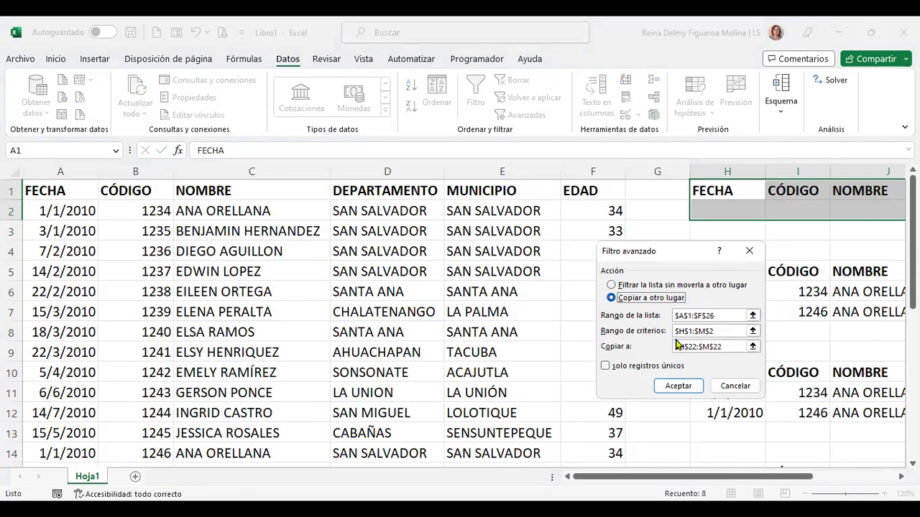
click(728, 316)
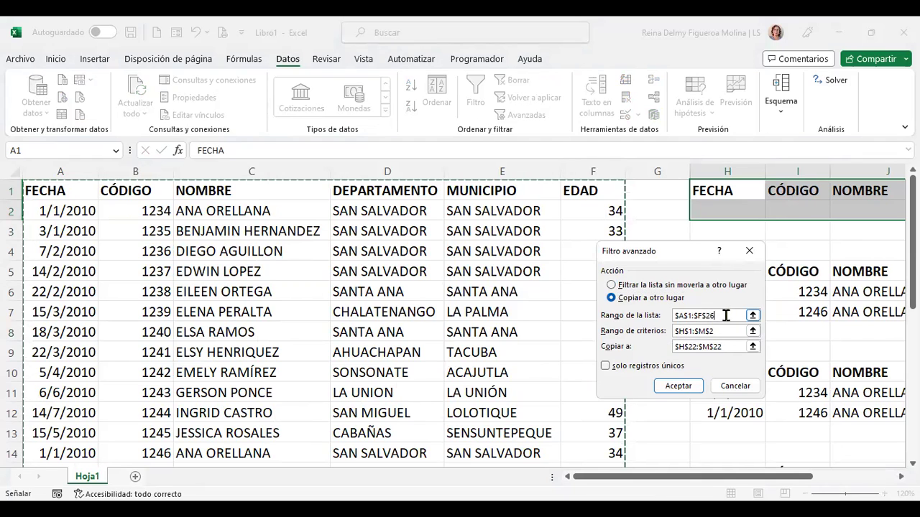
scroll(406, 293, down, 6)
scroll(406, 293, up, 4)
scroll(406, 293, up, 1)
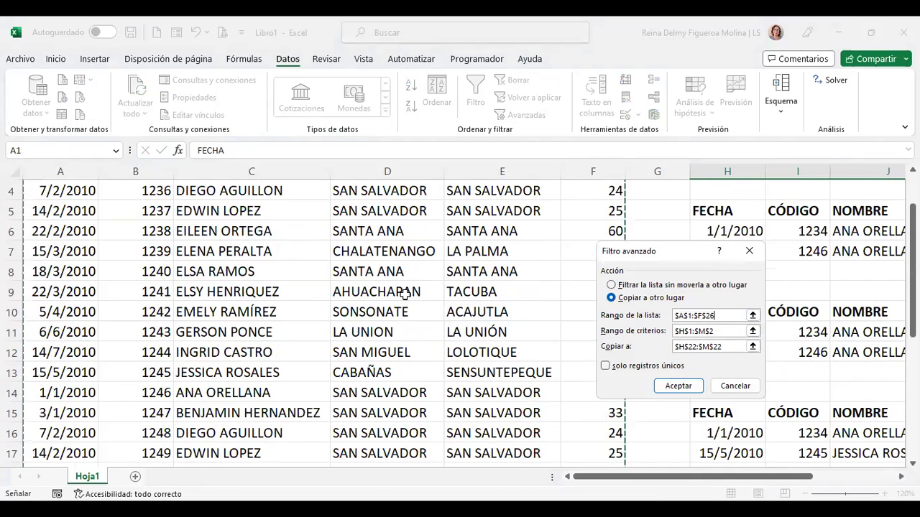
scroll(406, 293, up, 1)
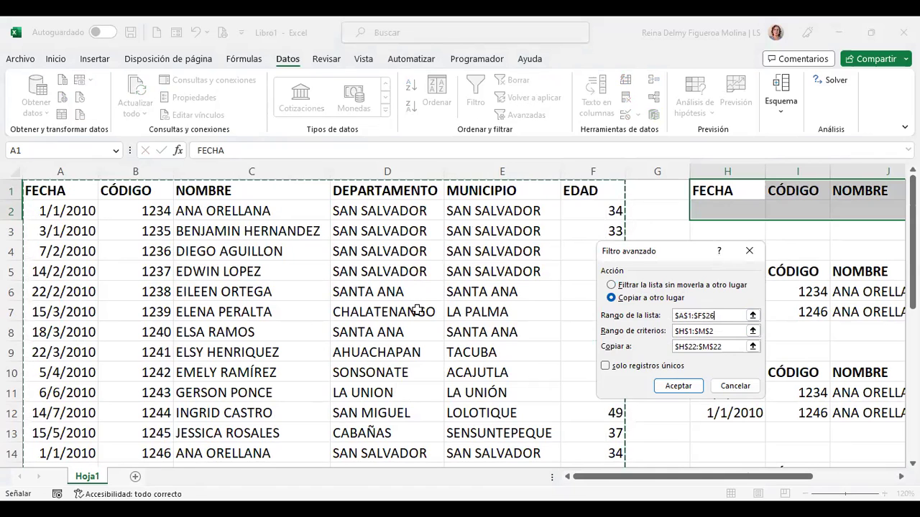
click(733, 332)
drag(736, 334, 638, 332)
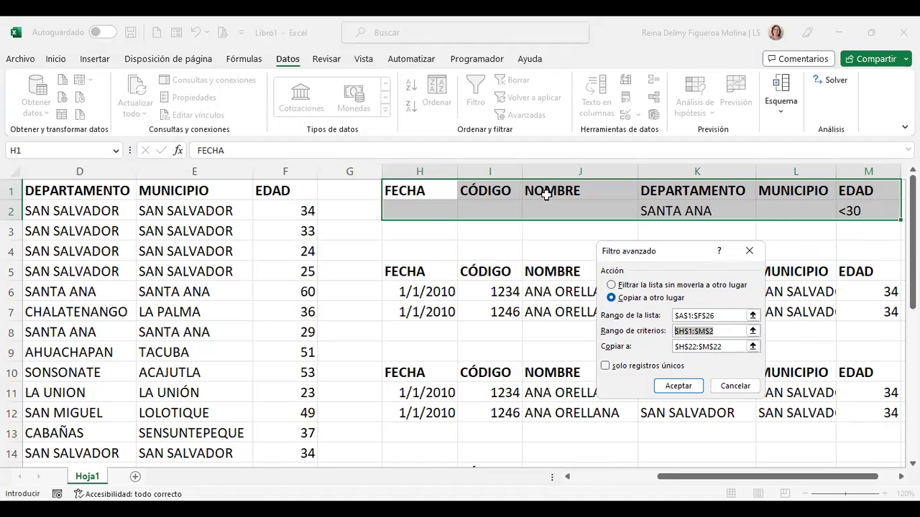
Clear the destination, cancel the filter, and add a new blank sheet Hoja2
click(726, 346)
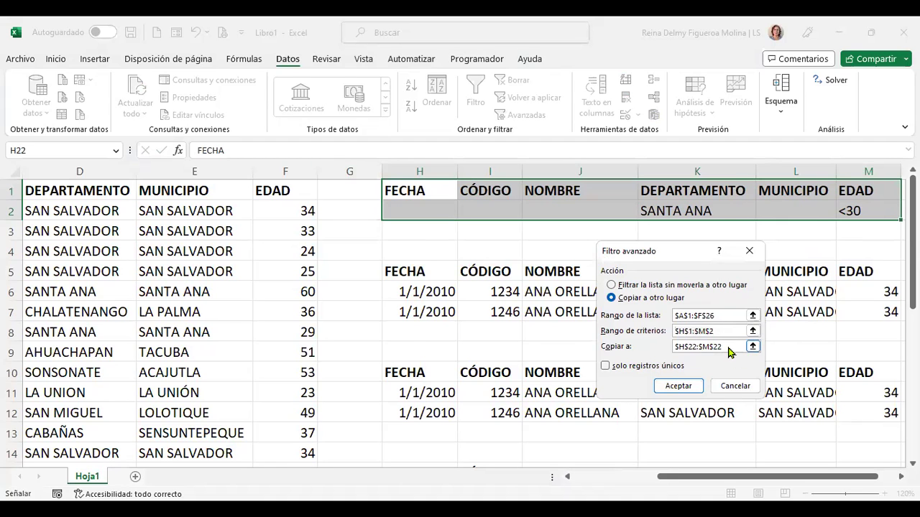
key(BackSpace)
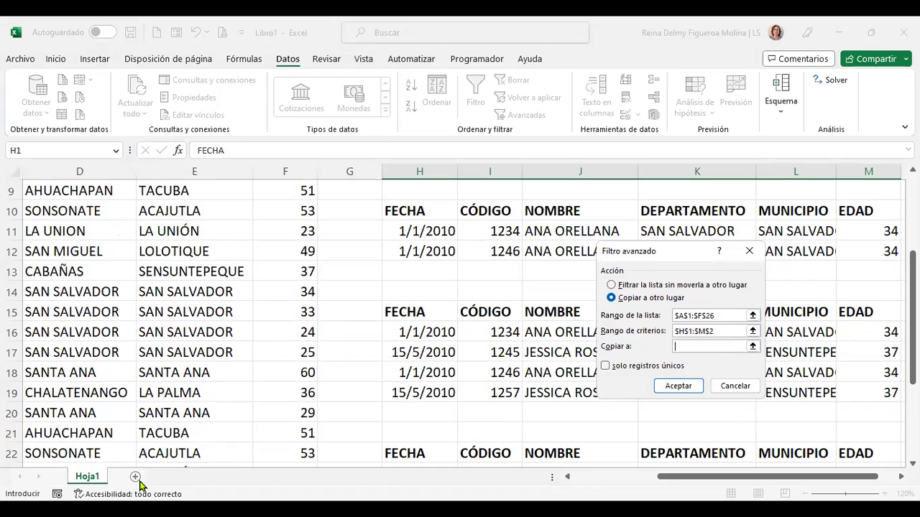
click(735, 386)
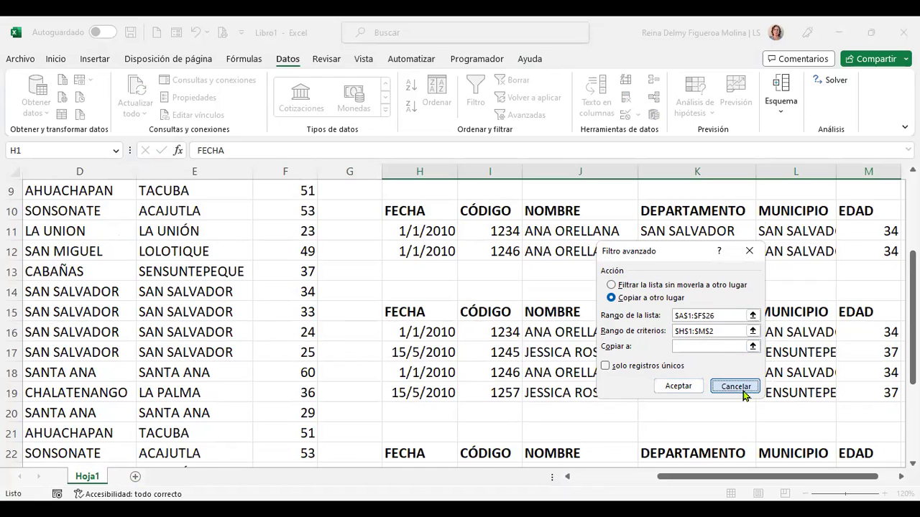
click(135, 477)
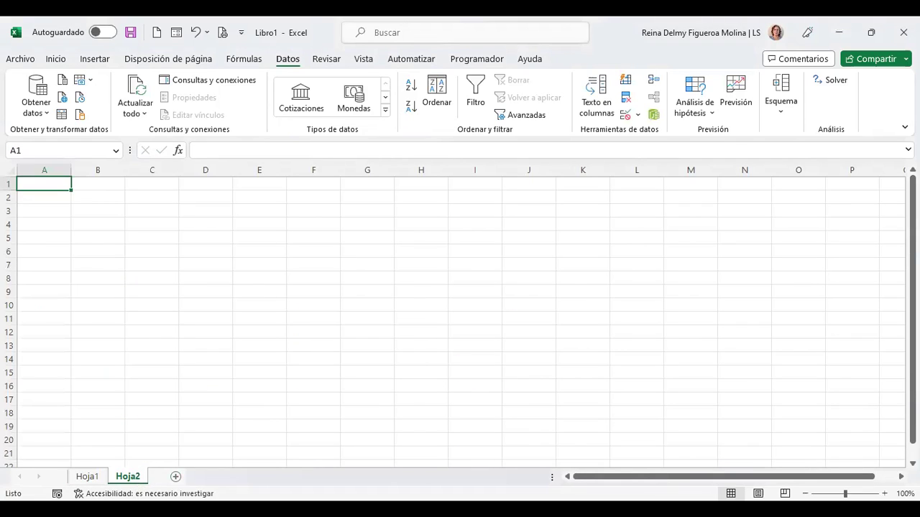
Set every cell on Hoja2 to font size 14 and zoom in on the sheet
click(11, 170)
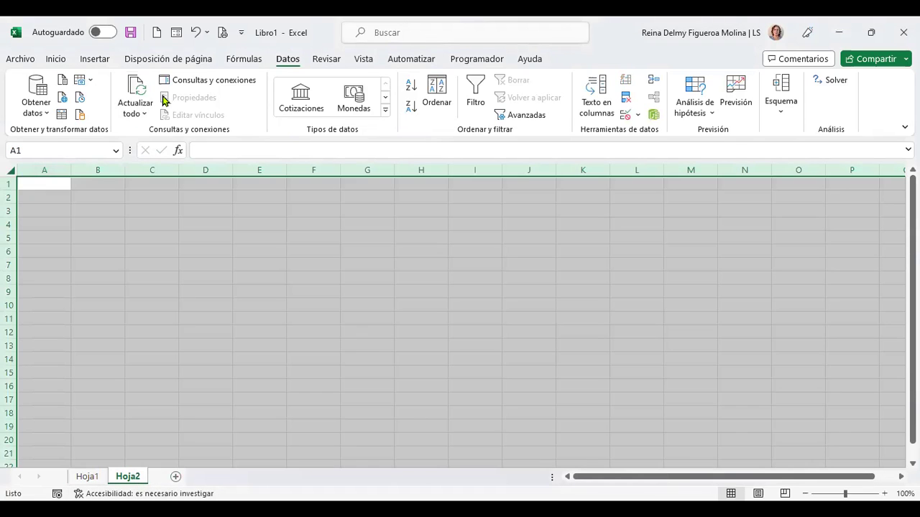
click(56, 59)
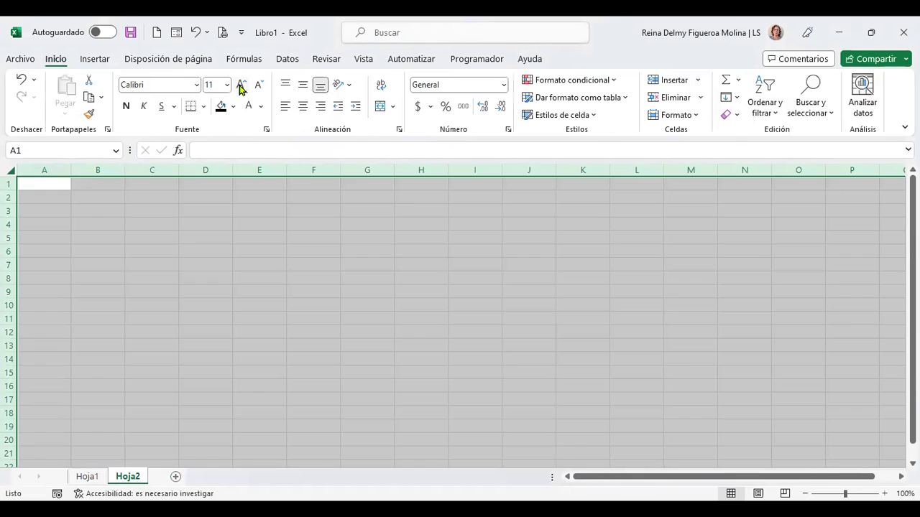
click(241, 85)
click(241, 85)
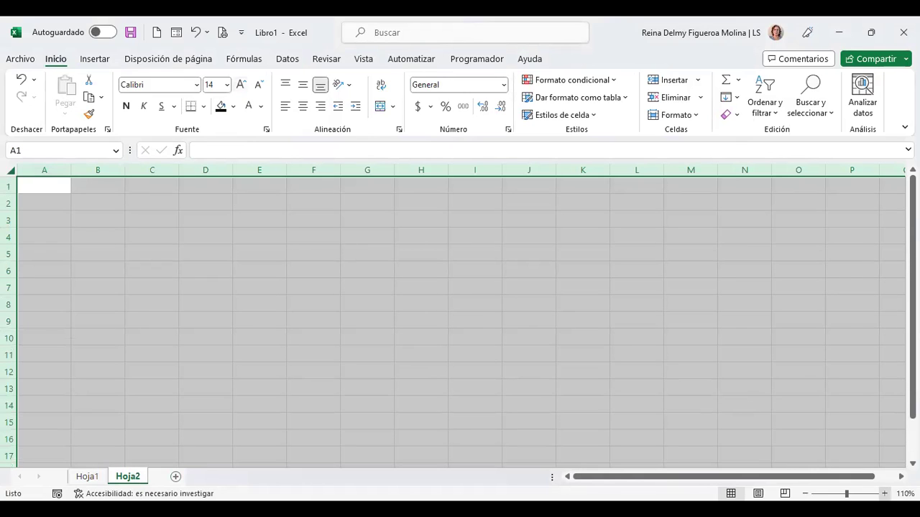
click(884, 494)
click(884, 494)
Return to Hoja1 and its employee table
click(87, 477)
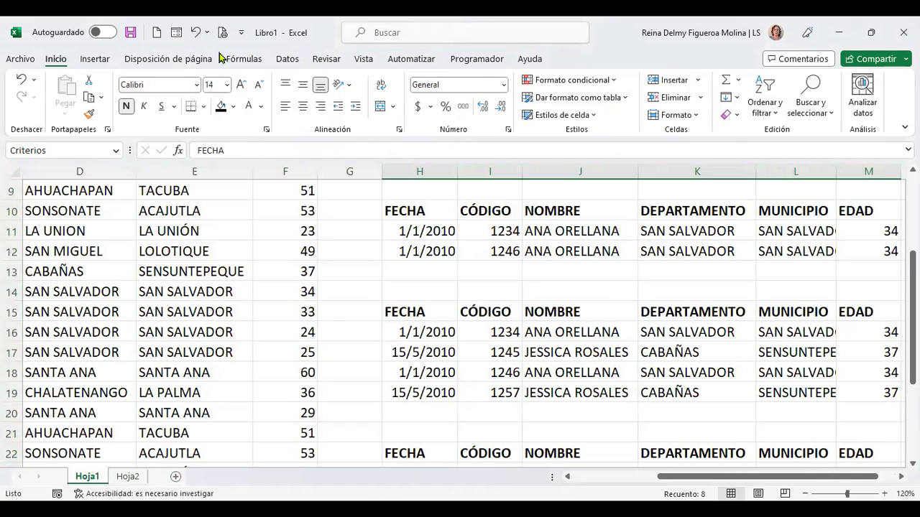
click(201, 251)
scroll(294, 327, up, 2)
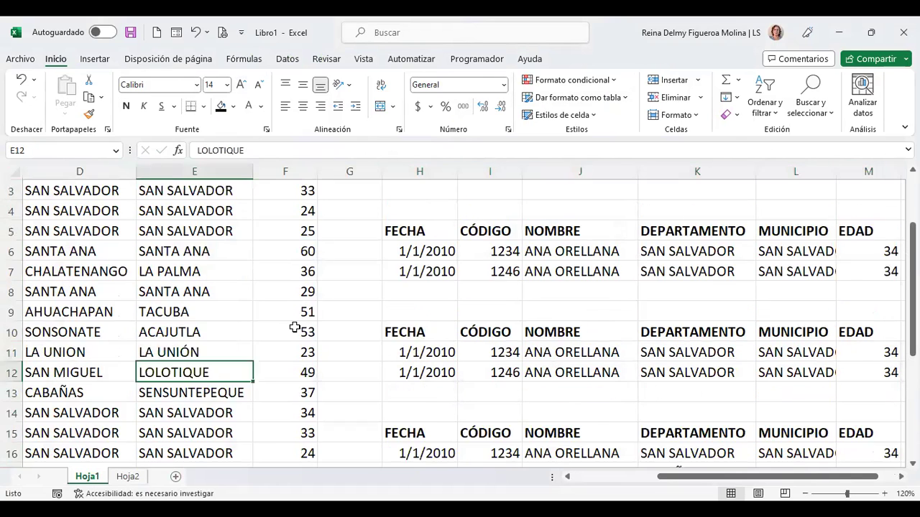
scroll(295, 328, up, 1)
scroll(295, 328, down, 3)
scroll(296, 325, up, 1)
scroll(251, 320, up, 2)
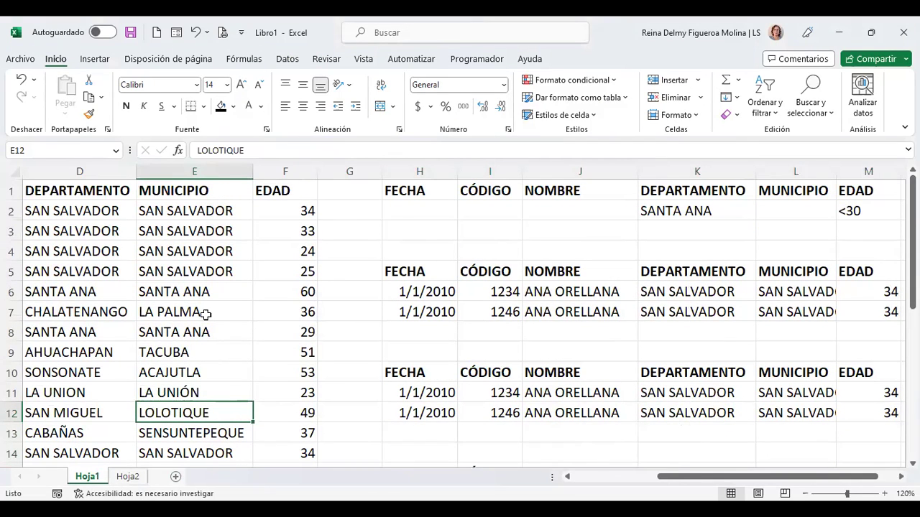
Place the active cell at E2 inside the employee table and show the Datos tools
click(66, 292)
key(ctrl+Home)
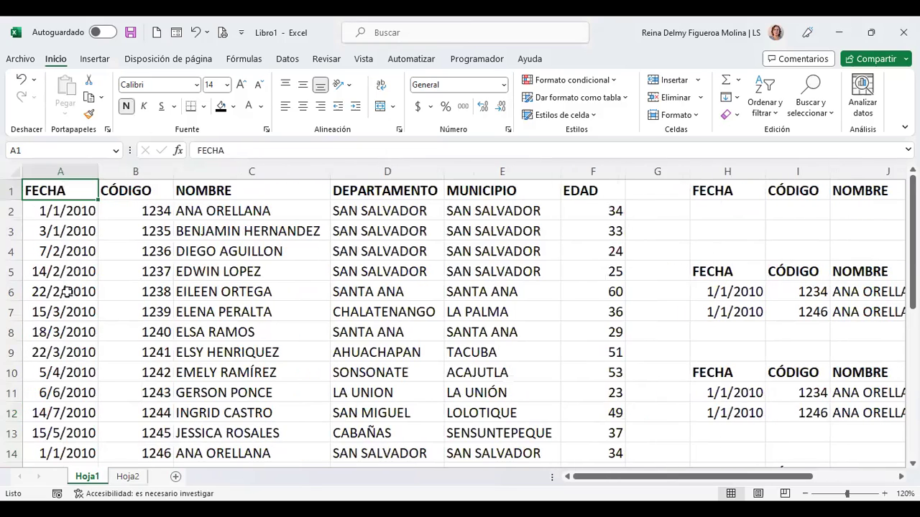
click(196, 351)
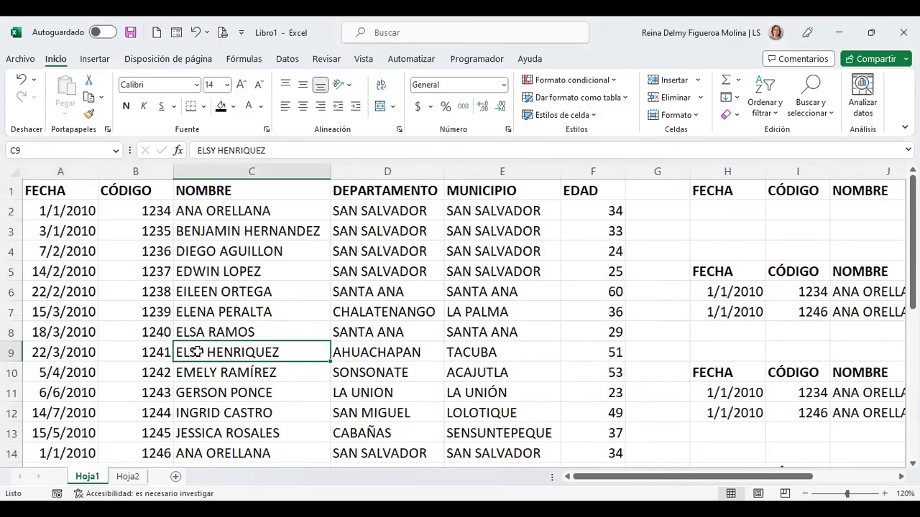
click(483, 266)
click(502, 210)
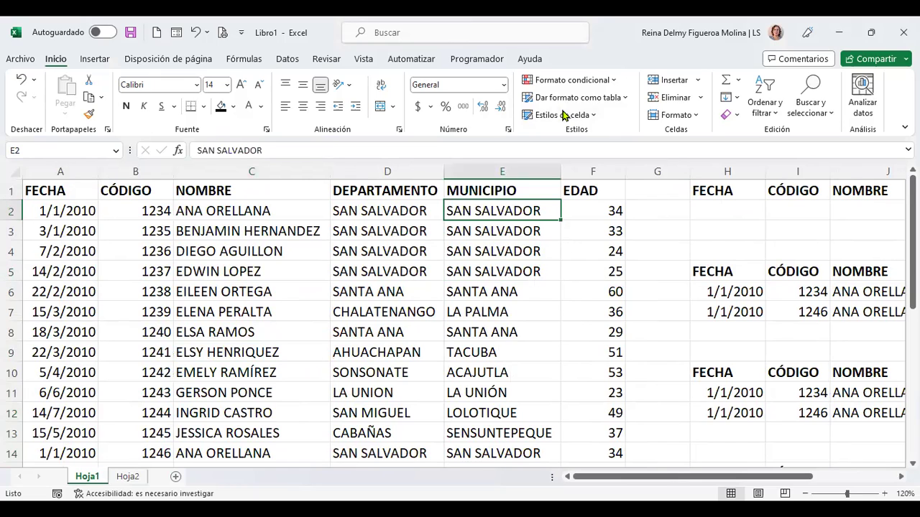
click(295, 63)
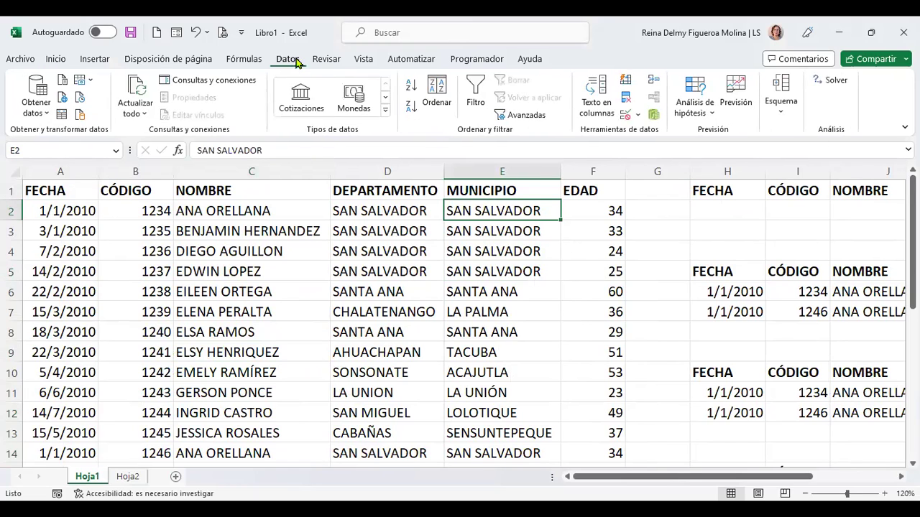
Set the advanced filter to copy its results to Hoja2 cell A1
click(533, 117)
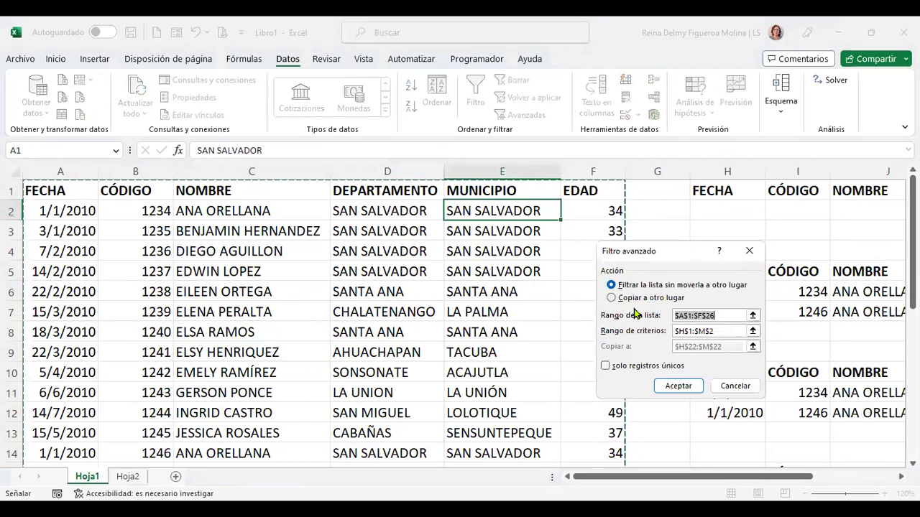
click(639, 301)
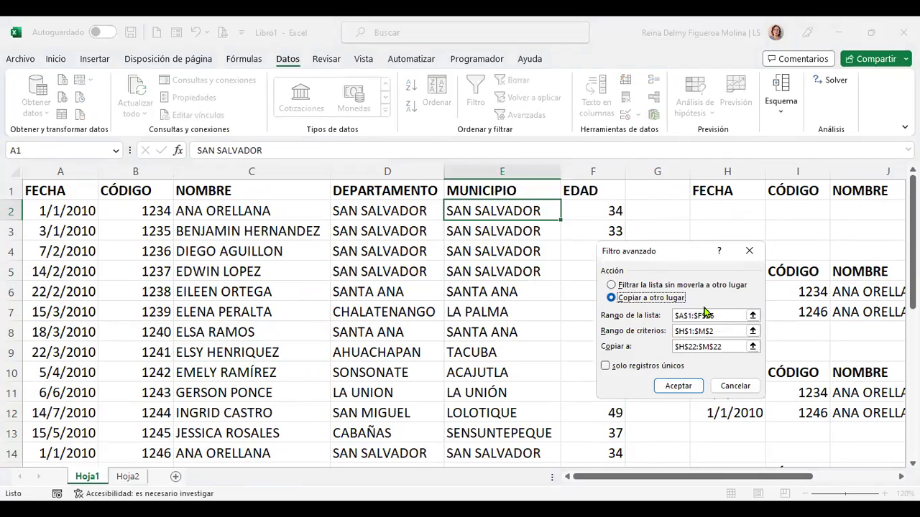
click(730, 330)
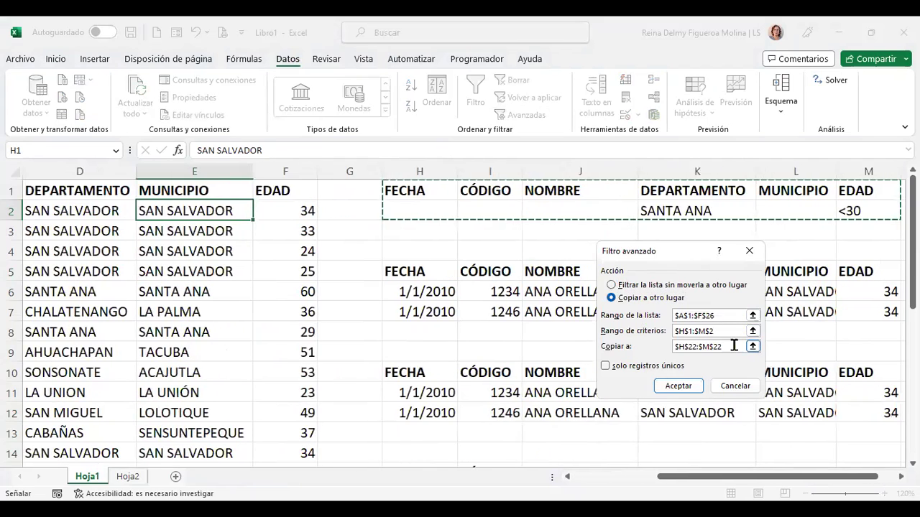
click(654, 346)
key(BackSpace)
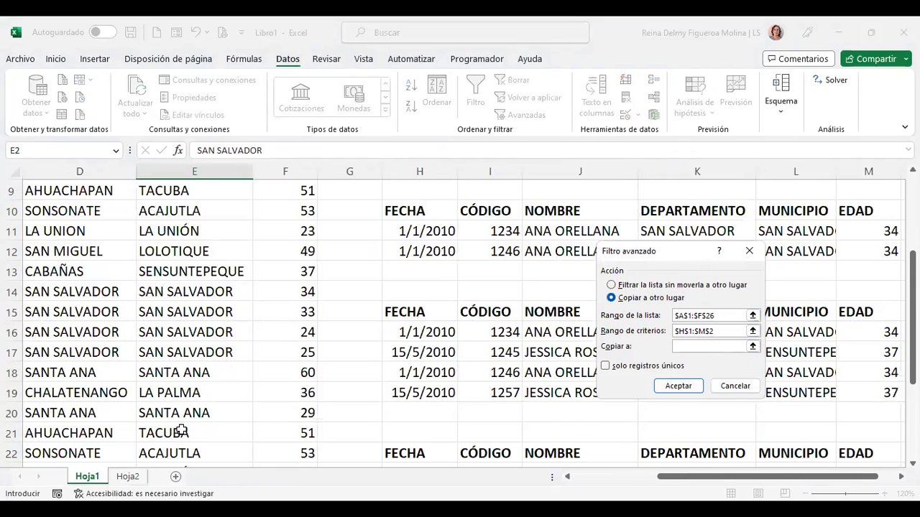
click(128, 478)
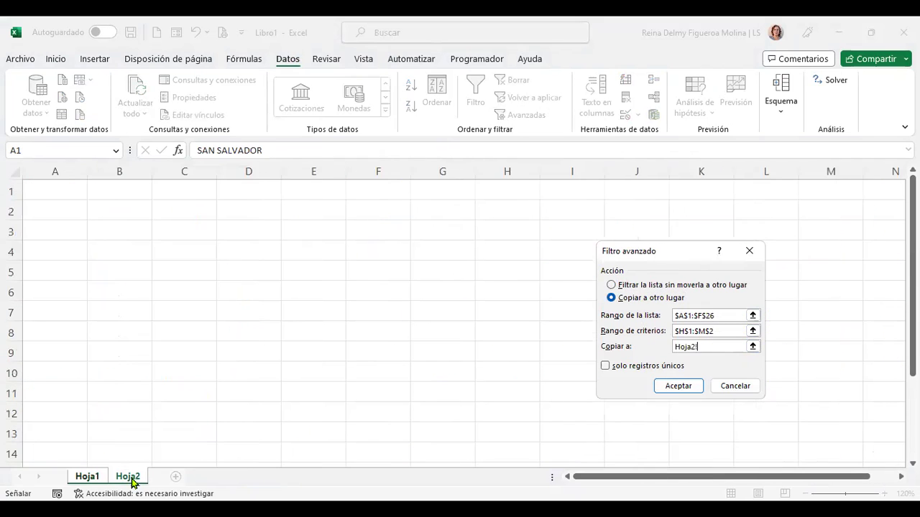
click(56, 194)
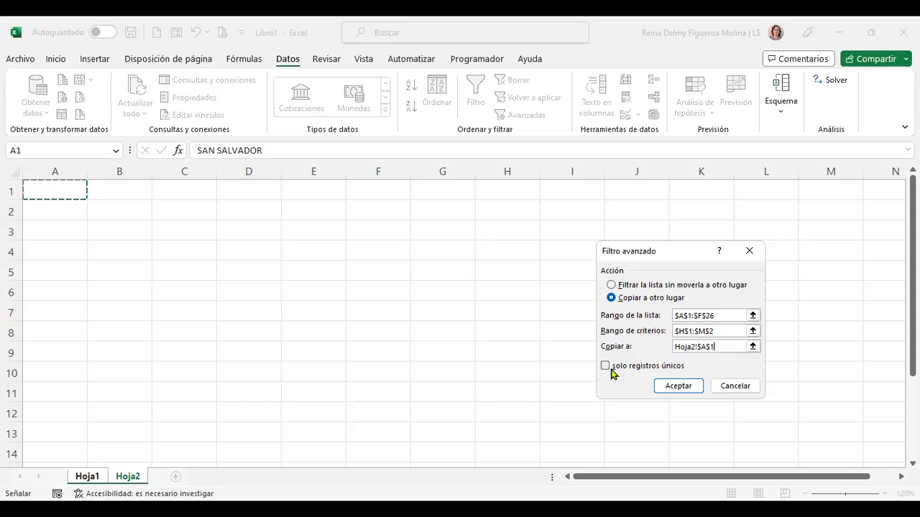
Run the filter for unique records only and dismiss the active-sheet-only warning
click(609, 368)
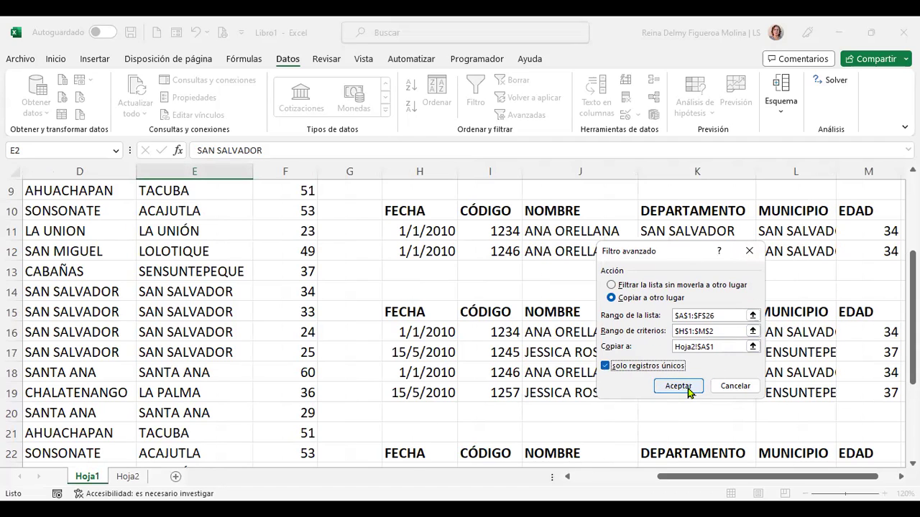
click(689, 389)
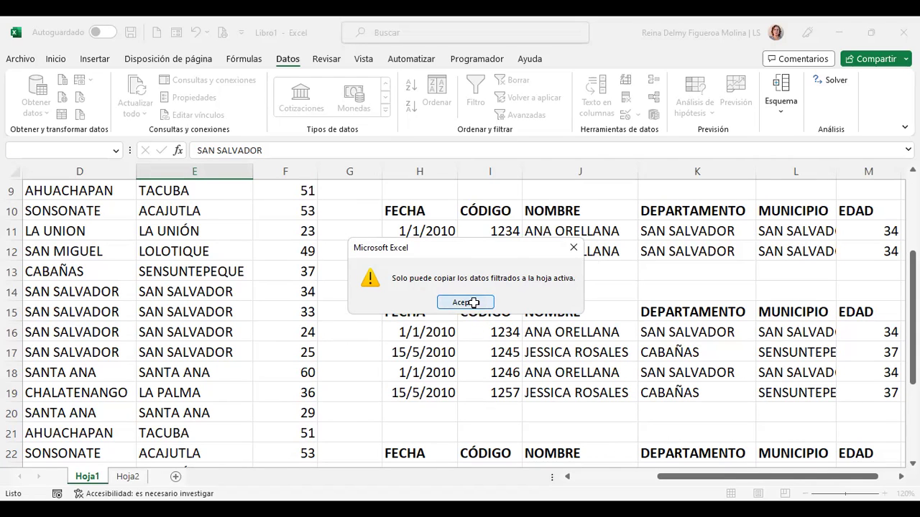
click(474, 304)
Jump back to cell A1 at the start of the employee table
scroll(536, 340, up, 3)
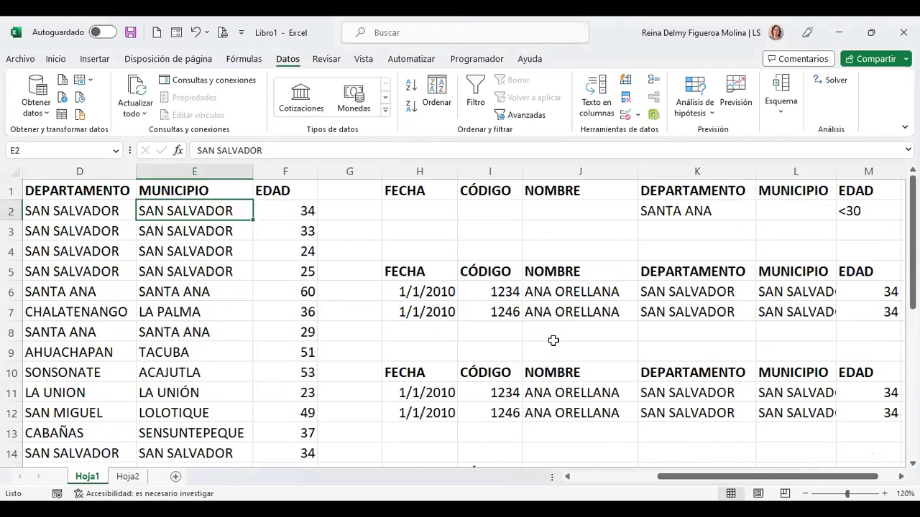
scroll(553, 341, down, 8)
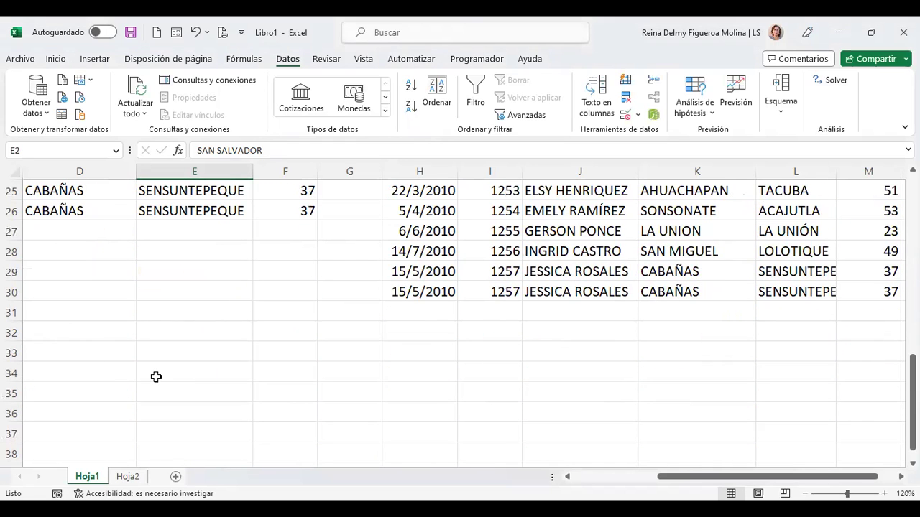
key(ctrl+Home)
scroll(332, 344, down, 4)
scroll(332, 343, down, 1)
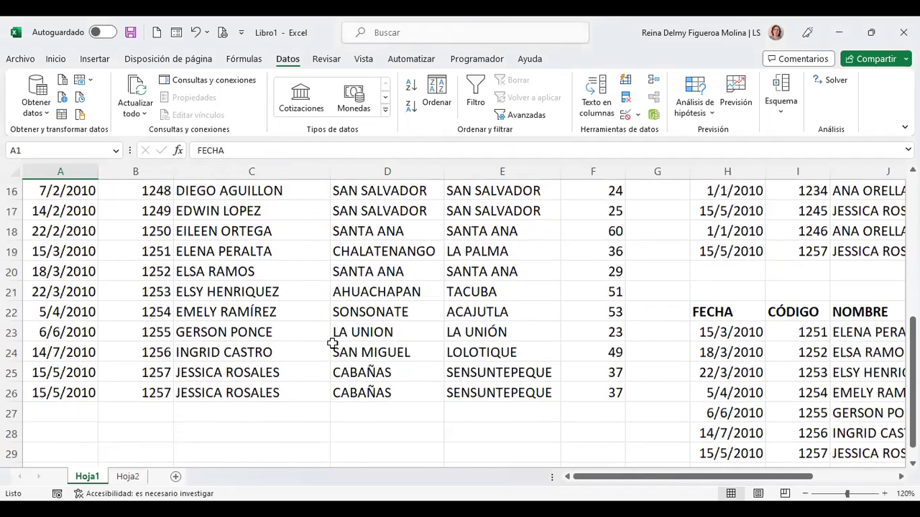
scroll(332, 344, up, 5)
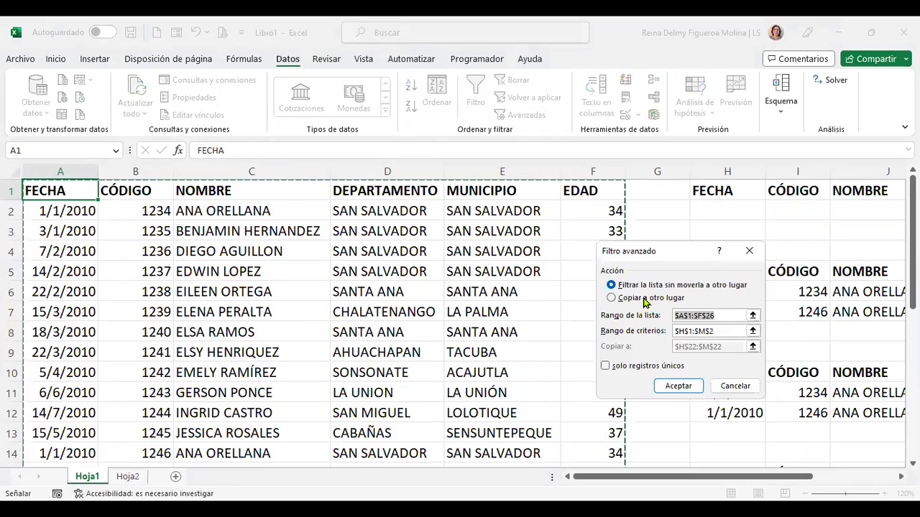
Run the advanced filter for unique records, copying the results to D33
click(647, 299)
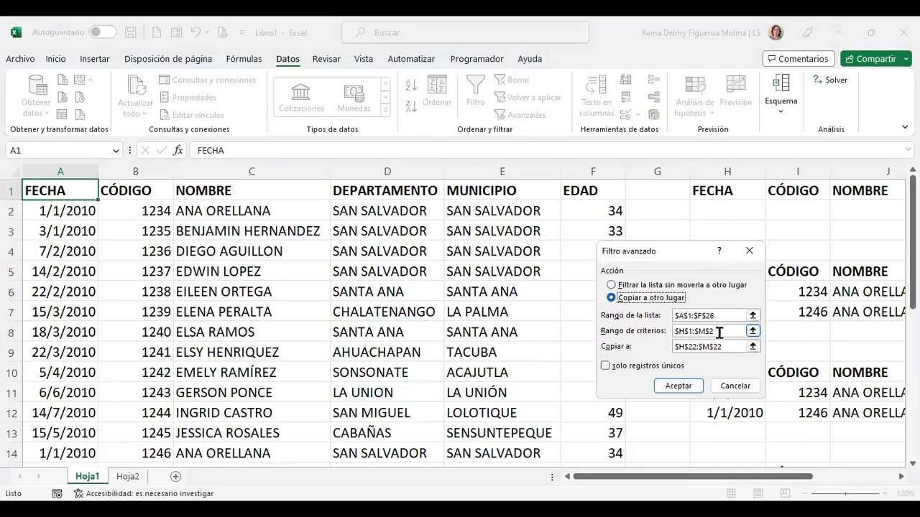
click(711, 346)
key(Delete)
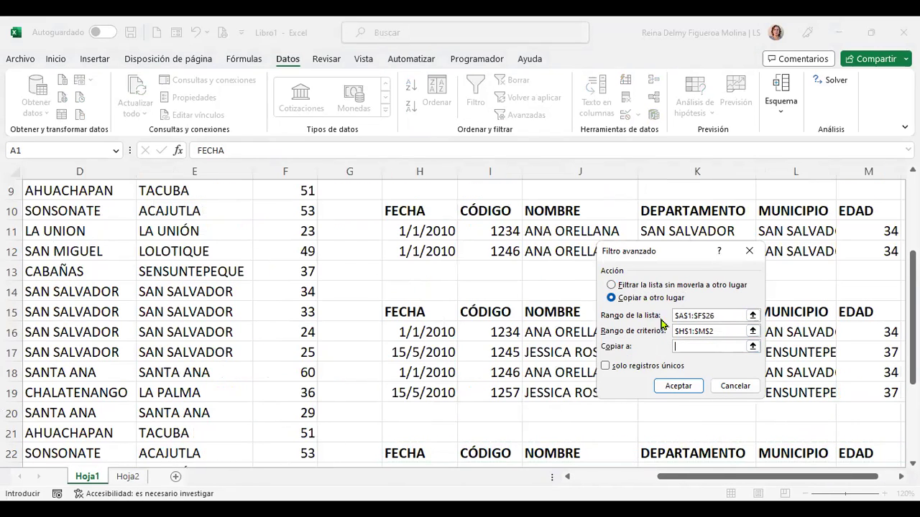
scroll(164, 385, down, 4)
scroll(71, 382, down, 2)
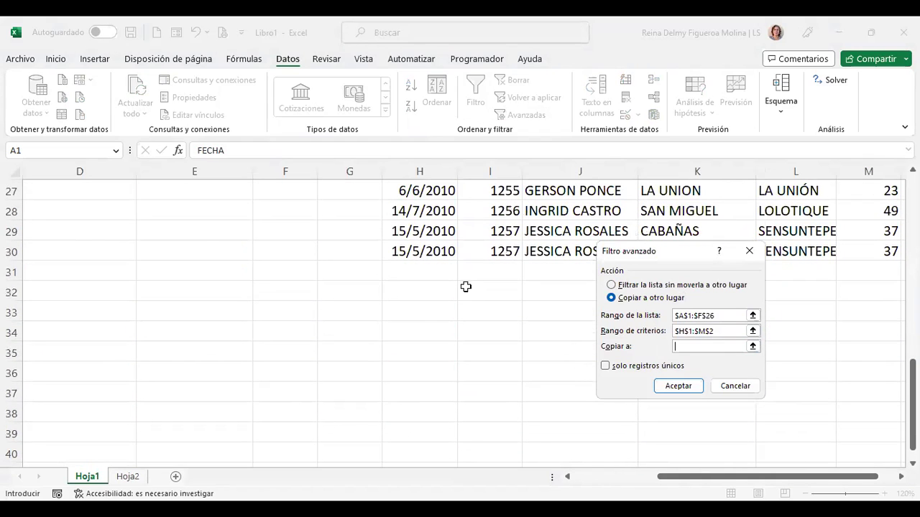
click(68, 310)
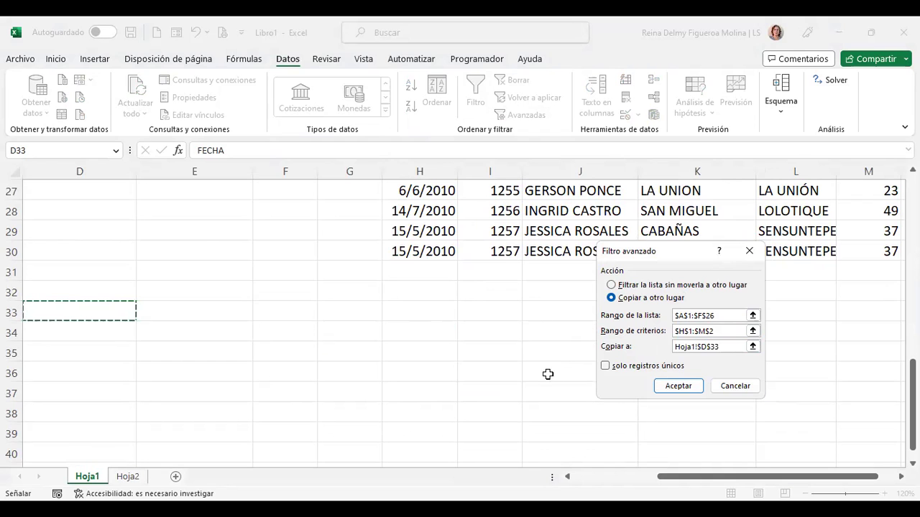
click(608, 367)
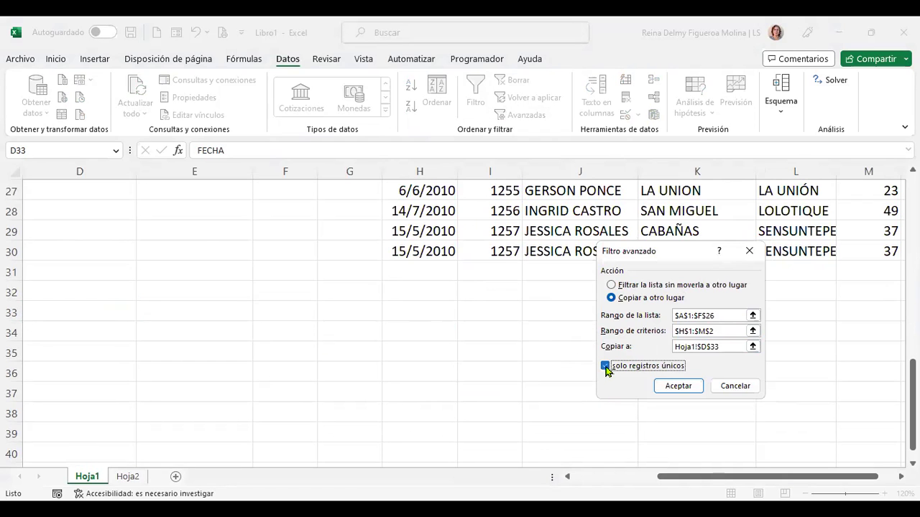
click(687, 388)
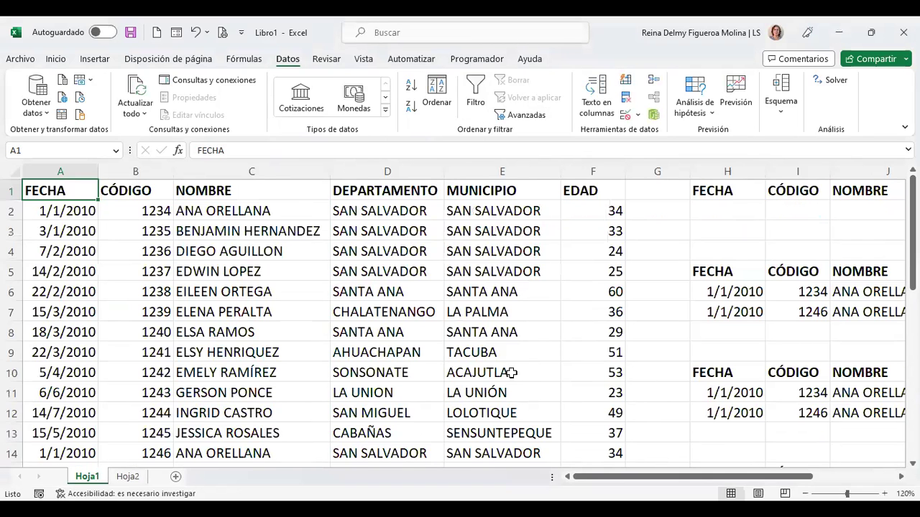
scroll(511, 372, down, 5)
scroll(511, 372, down, 3)
scroll(510, 372, down, 1)
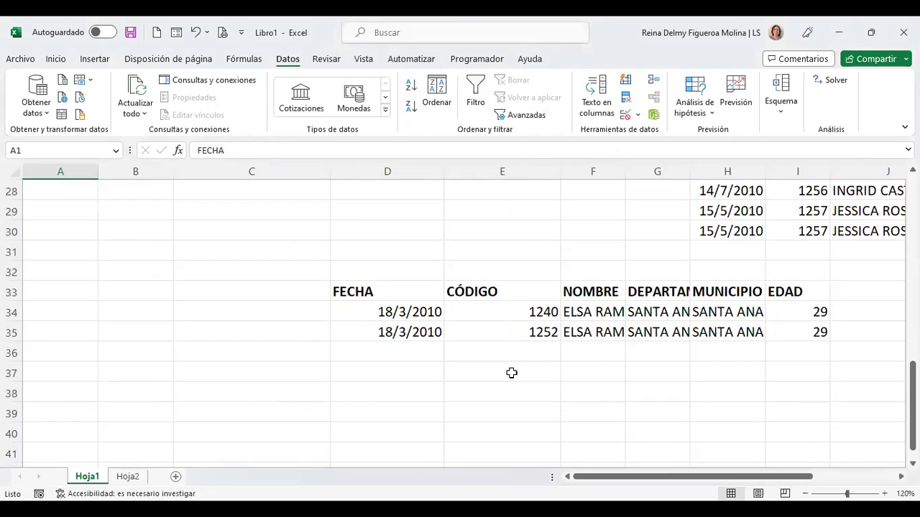
scroll(511, 372, up, 4)
scroll(511, 373, down, 4)
drag(688, 481, 651, 481)
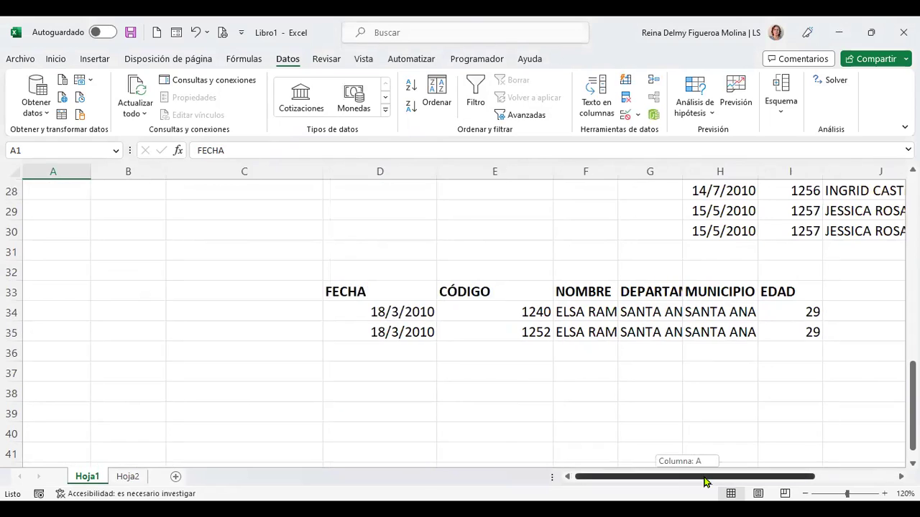
scroll(497, 309, up, 3)
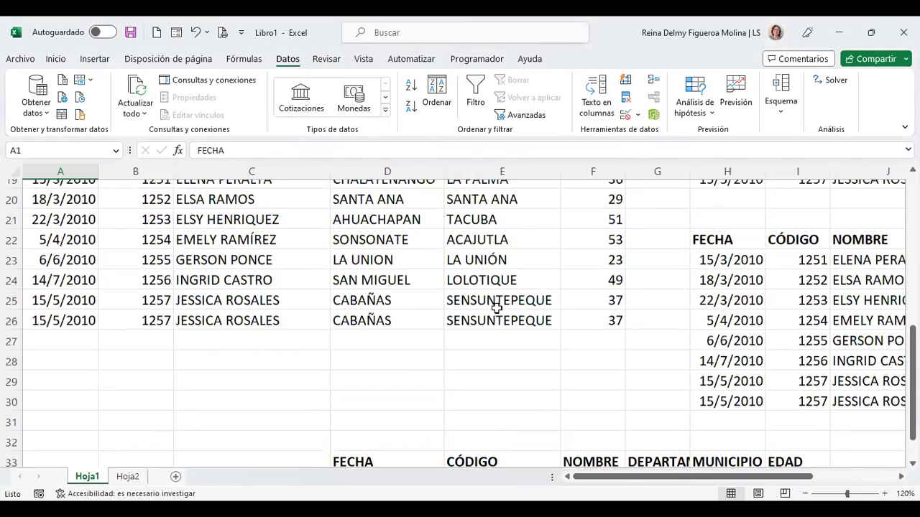
scroll(495, 305, down, 2)
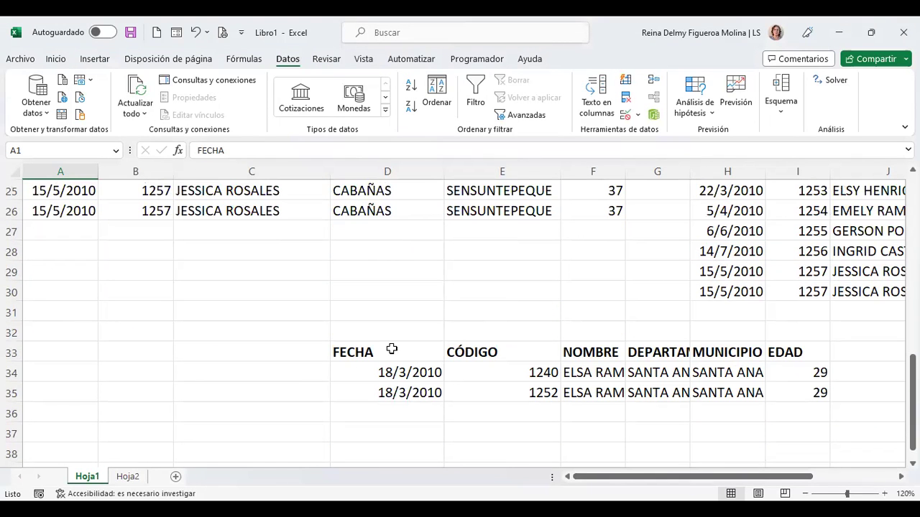
click(655, 370)
click(661, 397)
click(806, 376)
click(804, 391)
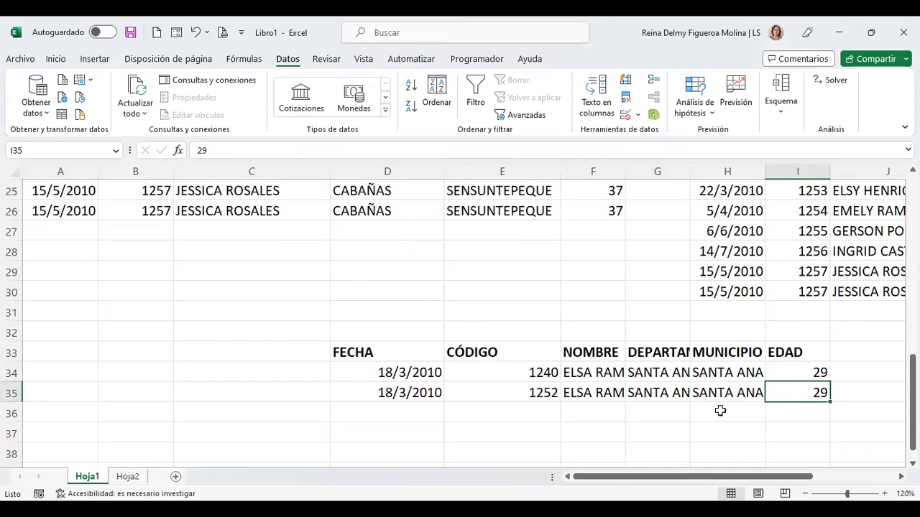
scroll(720, 410, up, 2)
scroll(720, 410, up, 6)
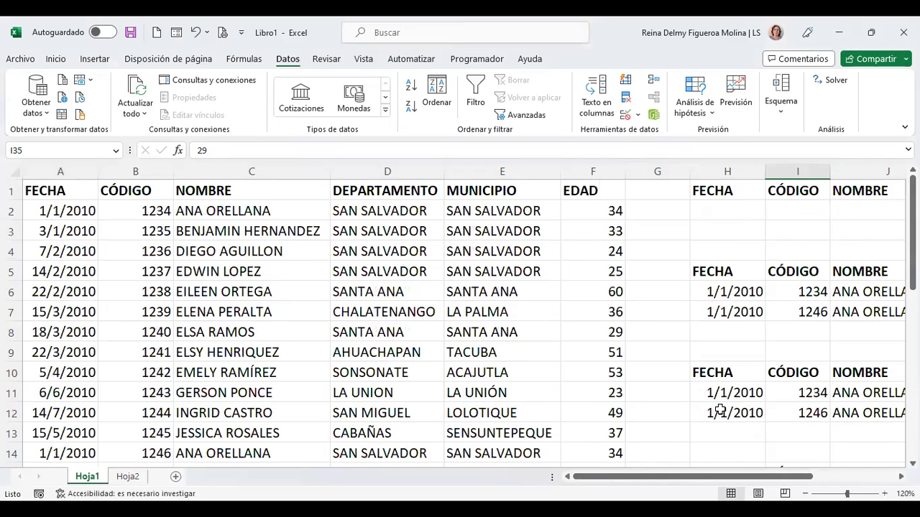
key(ctrl+Home)
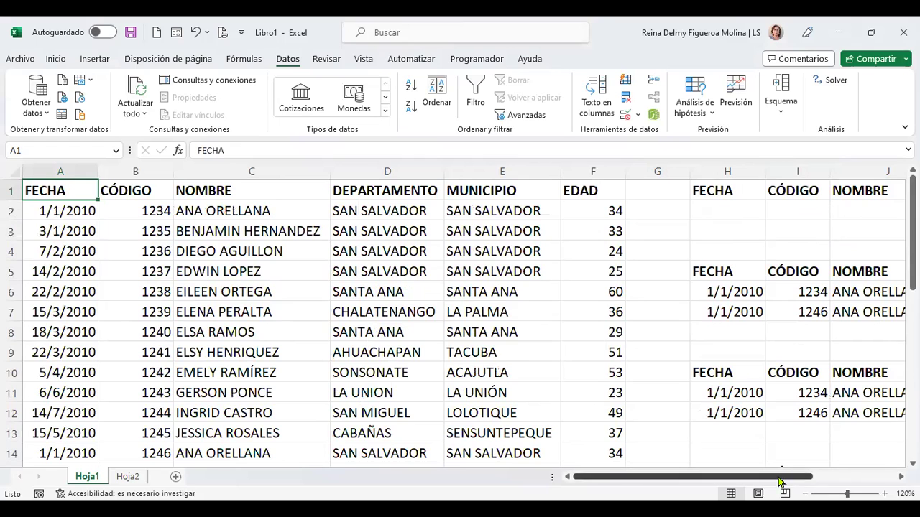
drag(779, 477, 873, 477)
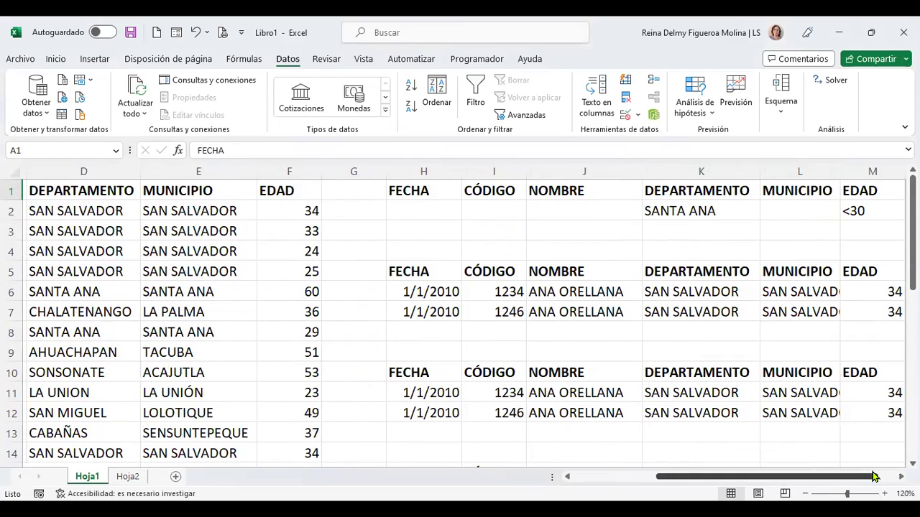
scroll(459, 316, right, 1)
scroll(459, 316, right, 1)
scroll(460, 316, right, 1)
scroll(459, 316, right, 1)
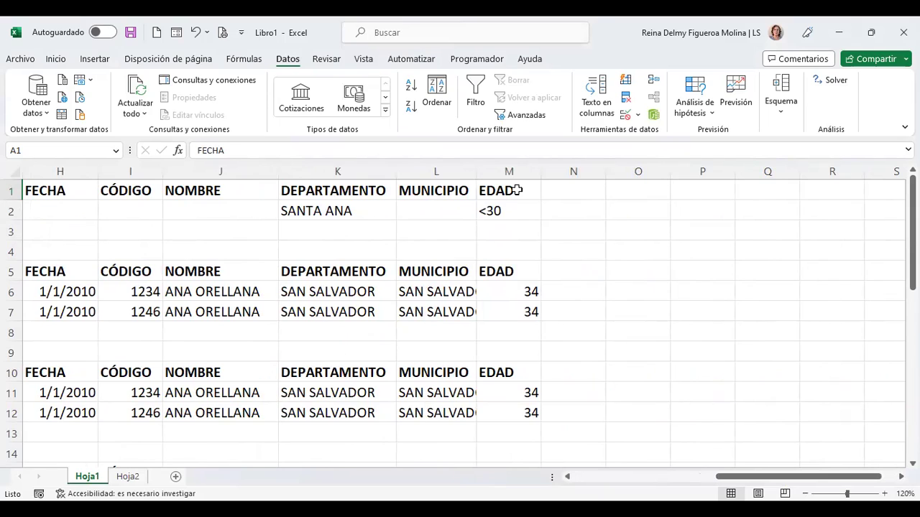
Fill the EDAD heading from M1 into N1, then select N2
drag(516, 190, 515, 203)
click(513, 193)
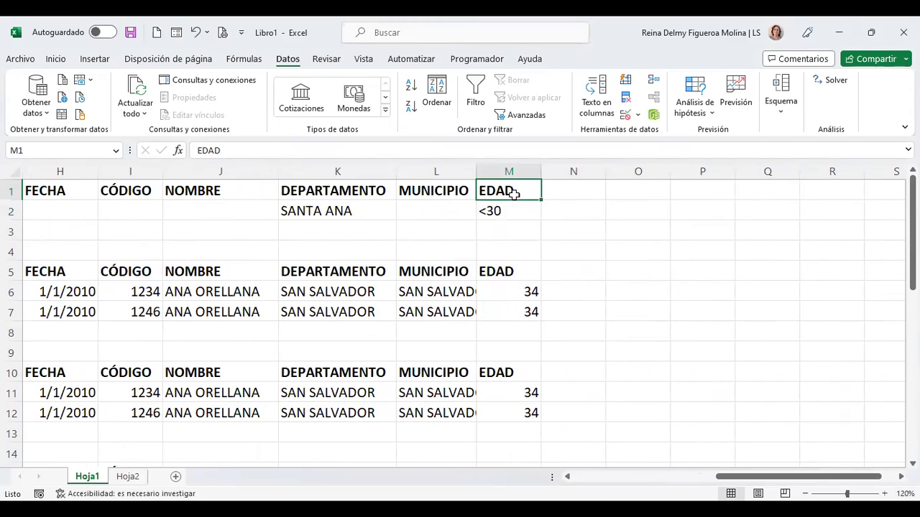
click(569, 192)
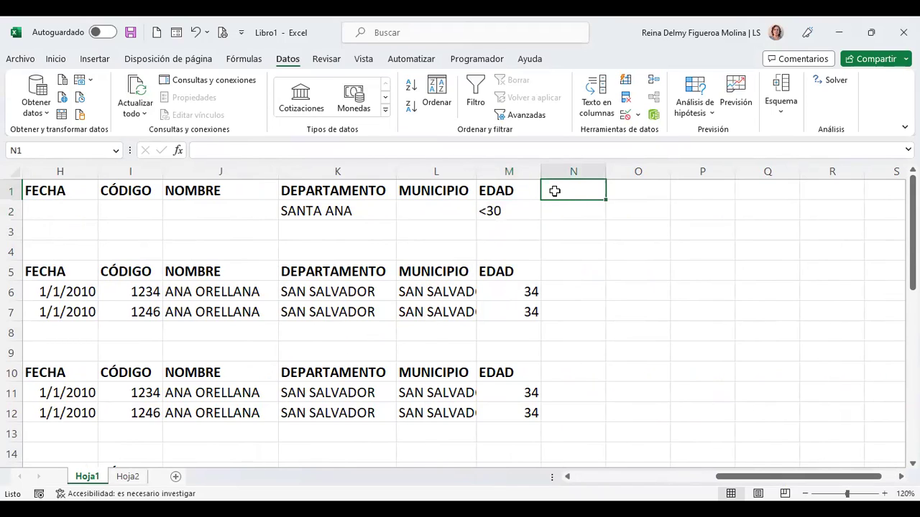
click(511, 189)
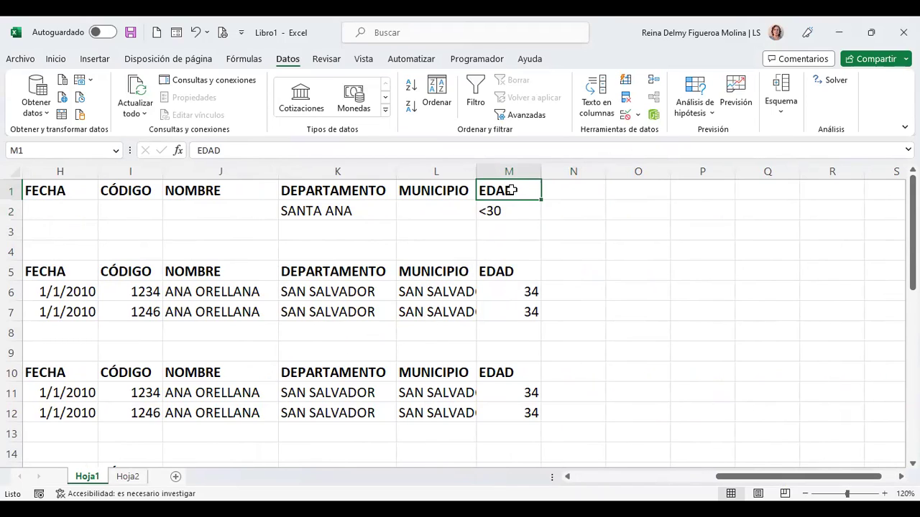
drag(542, 199, 592, 201)
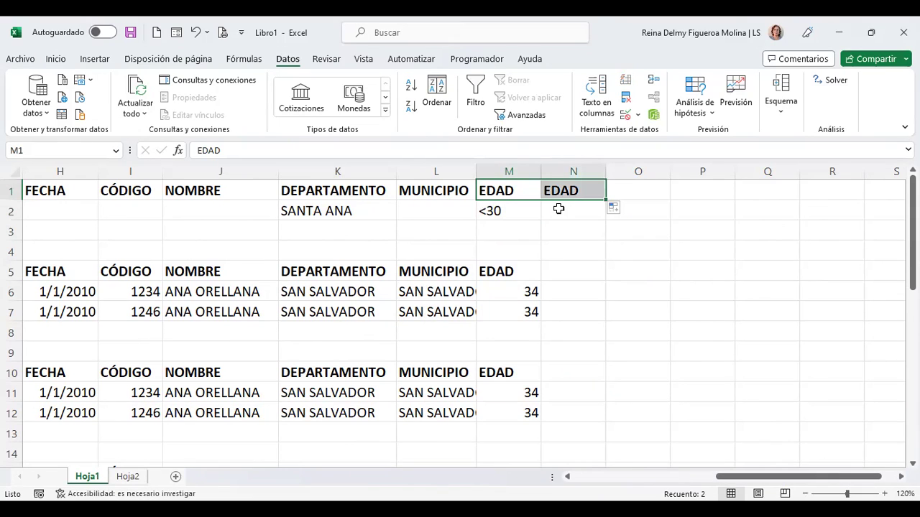
click(567, 212)
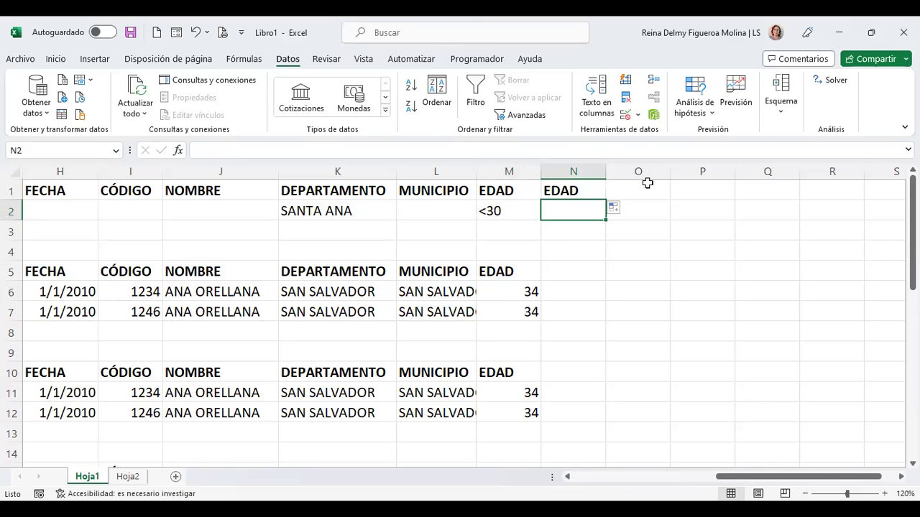
key(ctrl+Home)
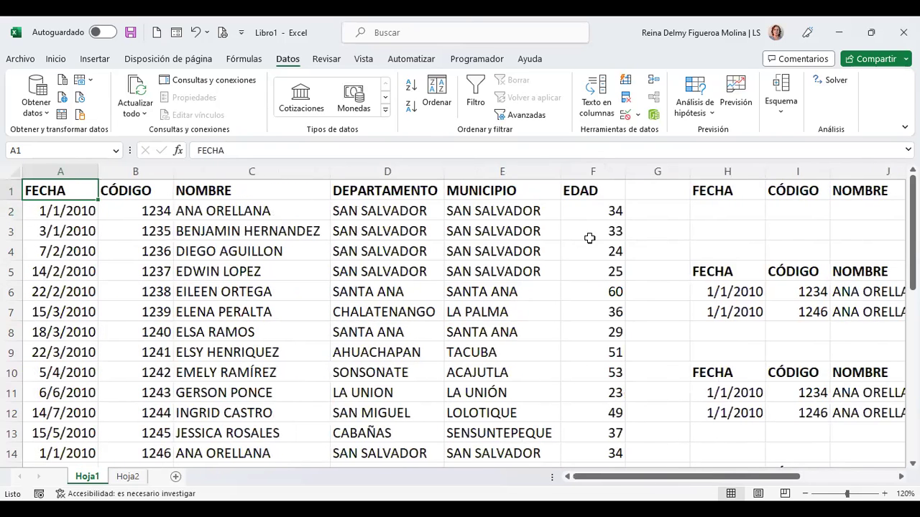
scroll(590, 240, down, 4)
scroll(594, 270, down, 5)
drag(377, 292, 797, 328)
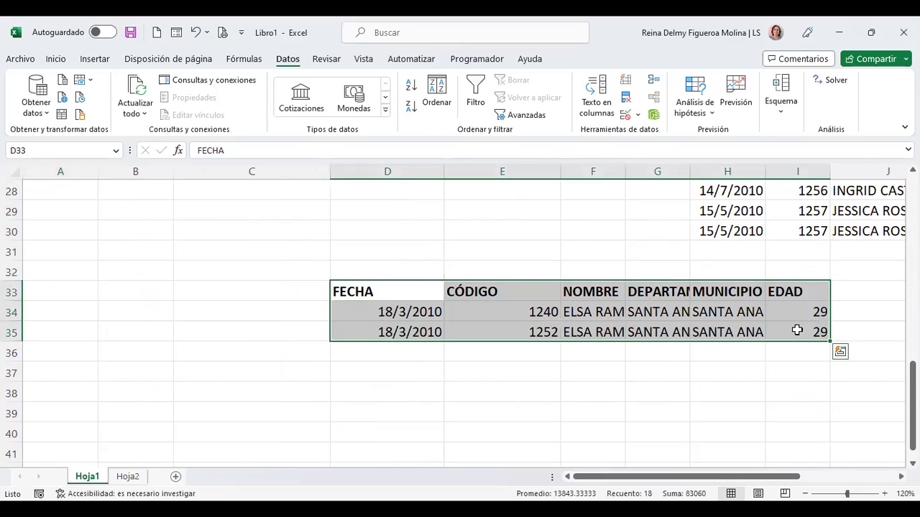
key(ctrl+c)
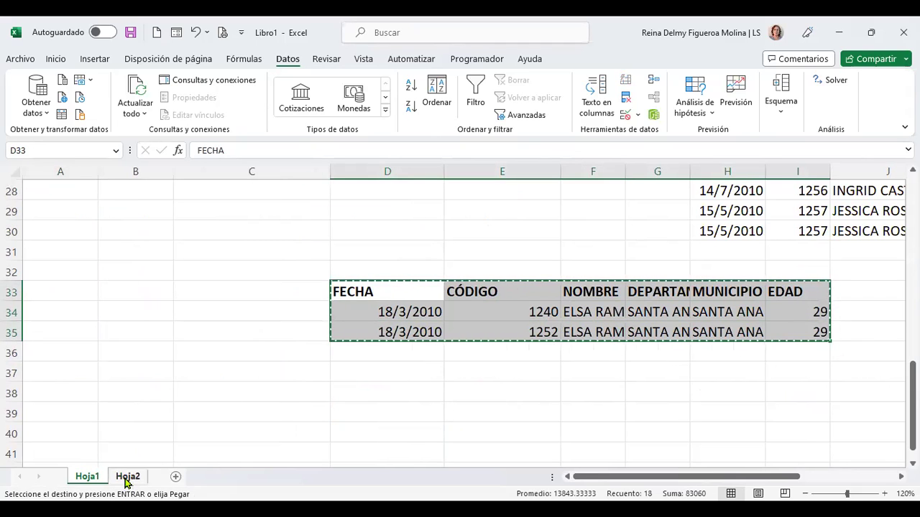
Paste them at A1 of Hoja2 and AutoFit columns A, C, D and E
click(127, 477)
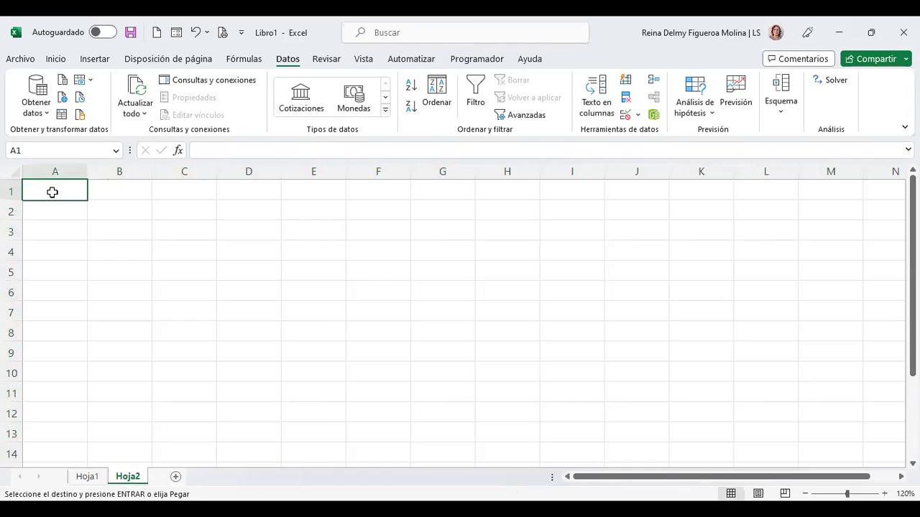
key(ctrl+v)
click(175, 308)
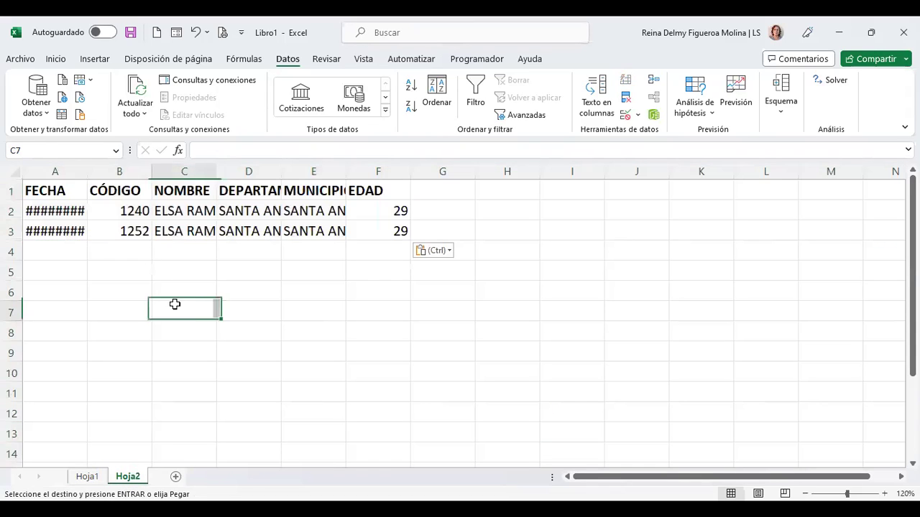
double_click(86, 174)
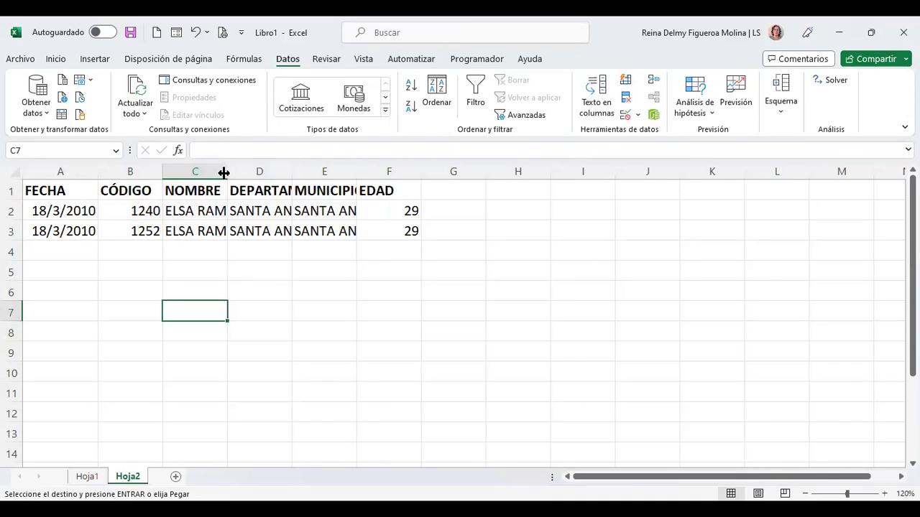
double_click(316, 172)
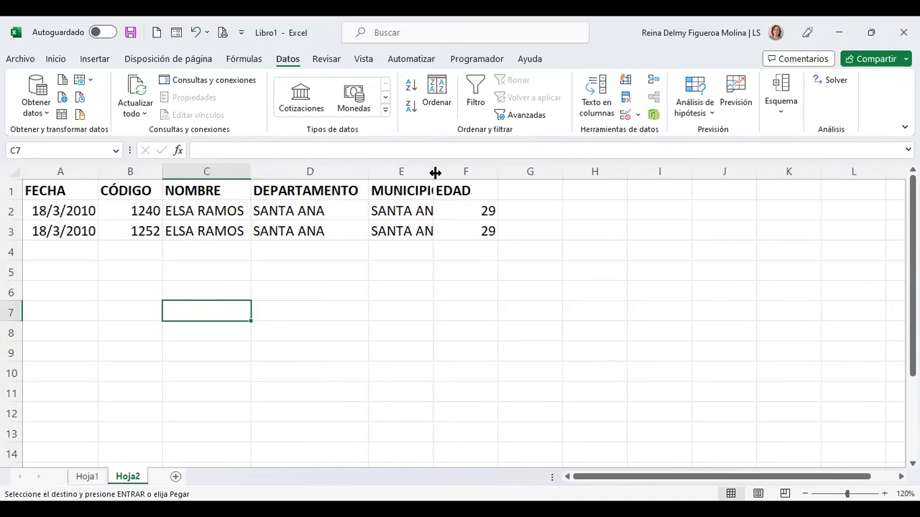
double_click(436, 173)
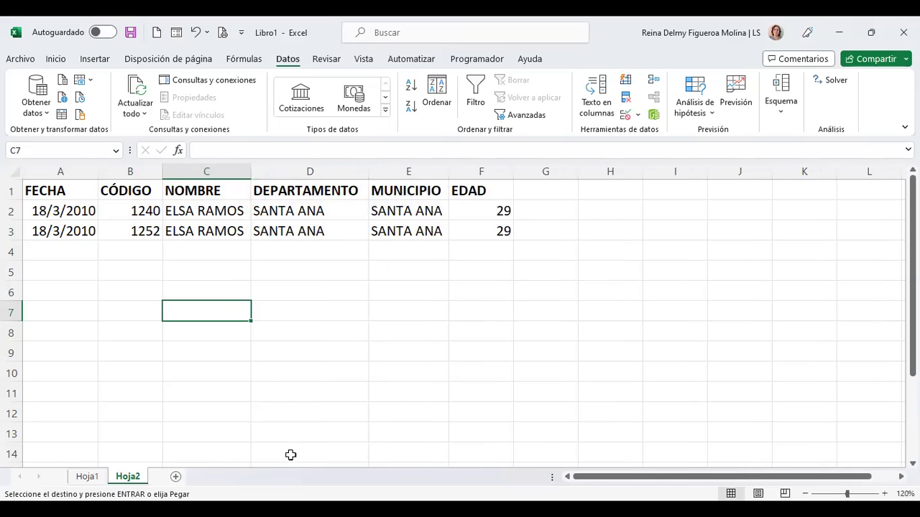
Review the SANTA ANA filtered result row on Hoja1 and compare it with Hoja2
click(87, 477)
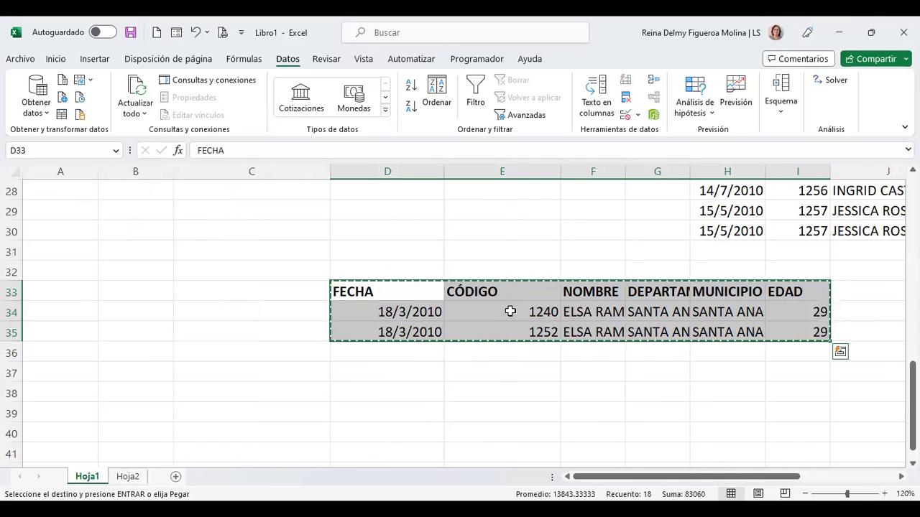
click(415, 312)
click(542, 311)
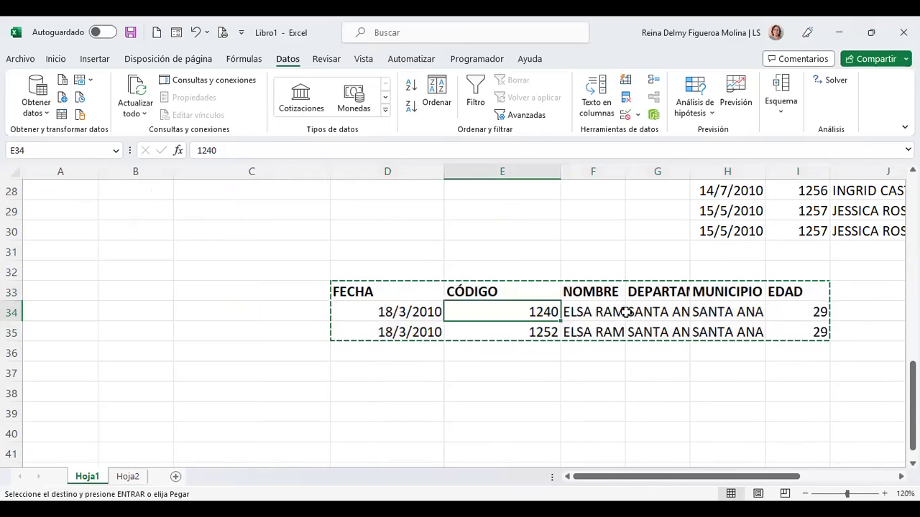
click(646, 311)
click(758, 314)
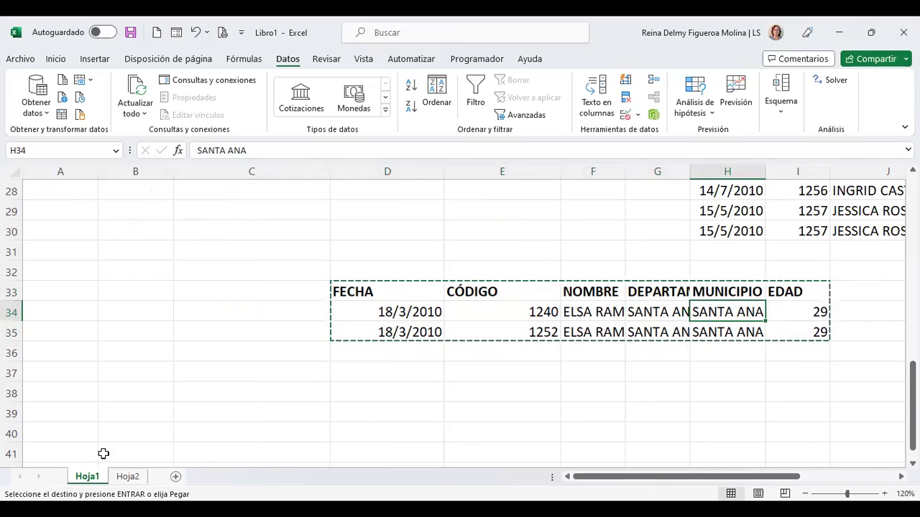
click(128, 476)
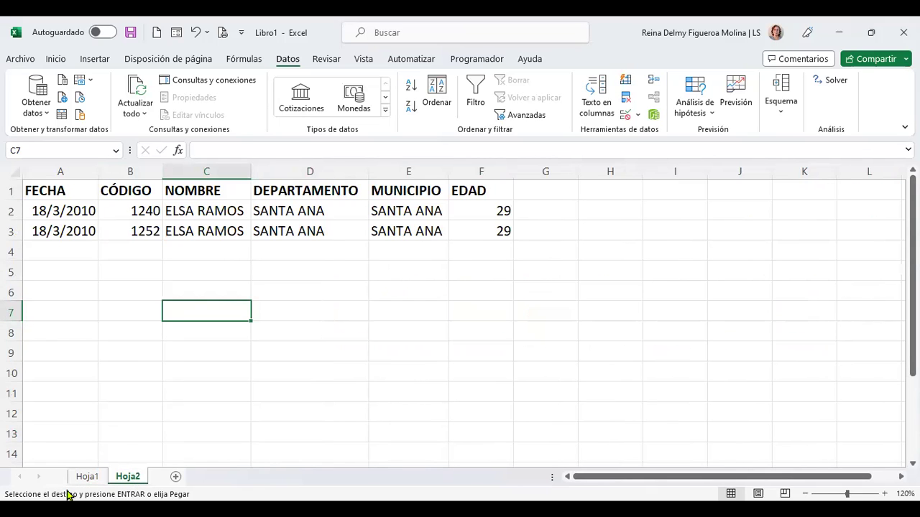
Return to the top of Hoja1 and scroll right to show criteria columns G–R
click(86, 476)
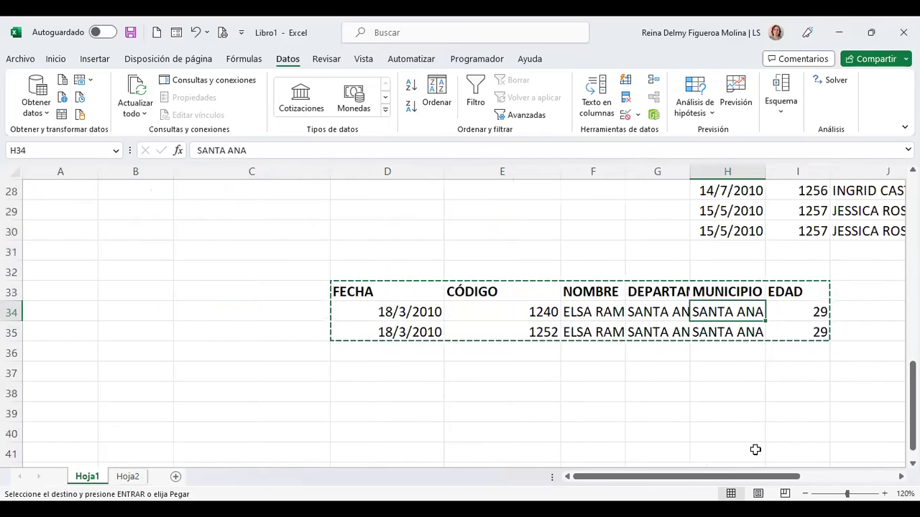
scroll(758, 442, up, 3)
key(ctrl+Home)
drag(762, 477, 871, 482)
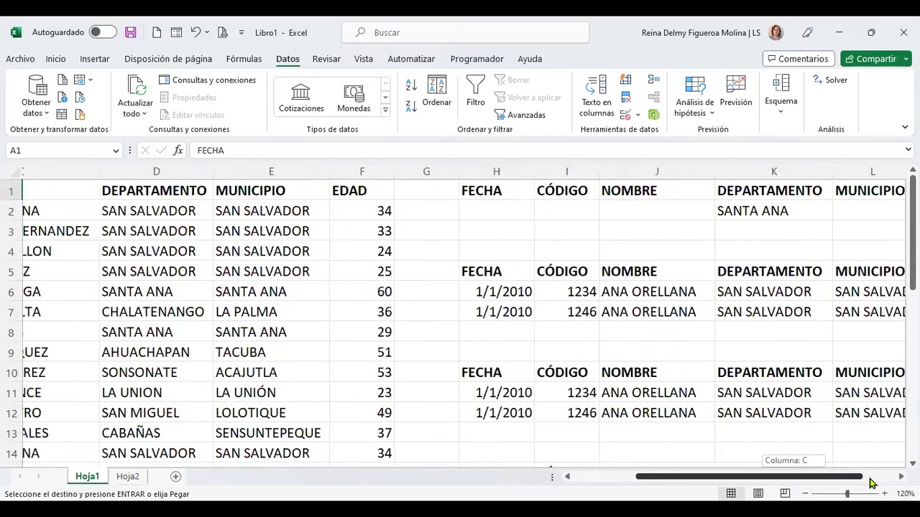
drag(871, 483, 889, 480)
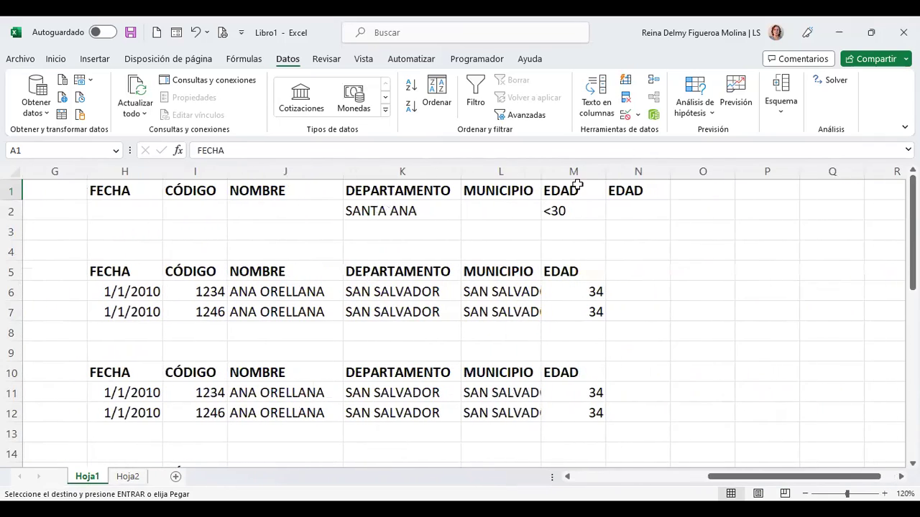
Enter the age criterion >50 in cell N2 under the second EDAD heading
click(646, 208)
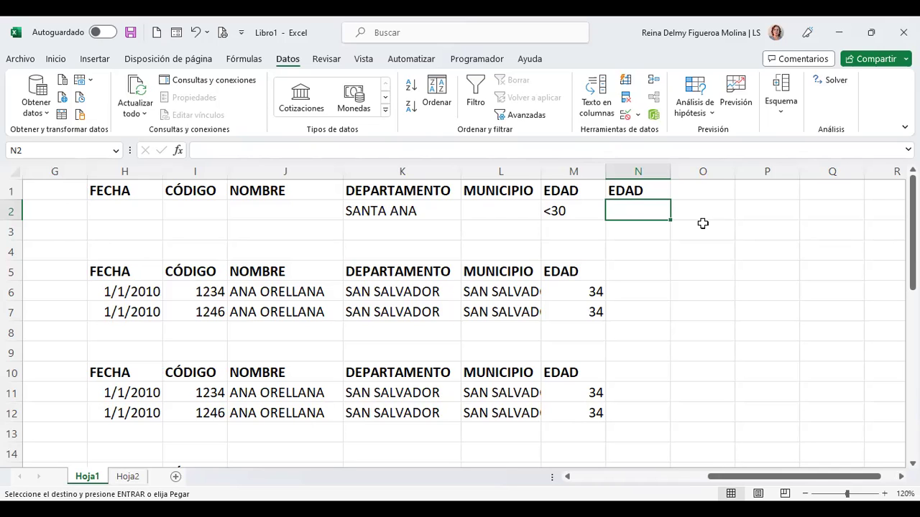
text(>50)
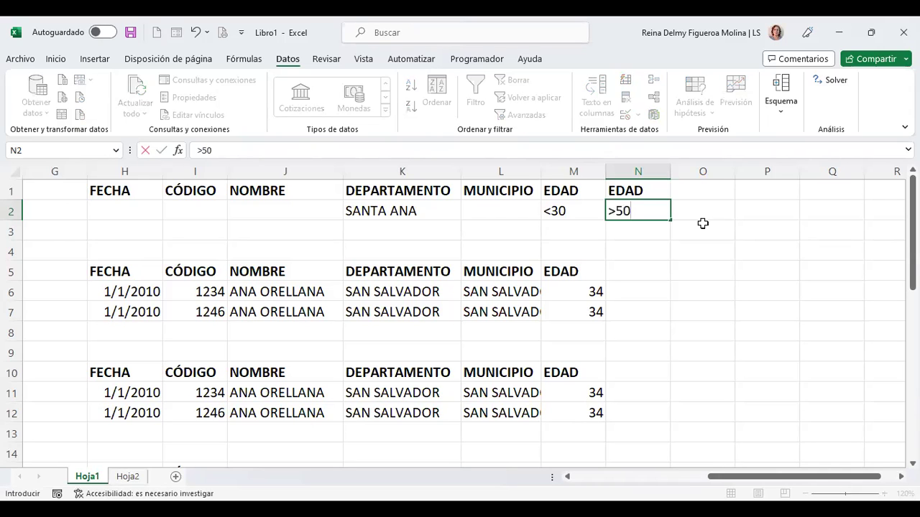
key(Return)
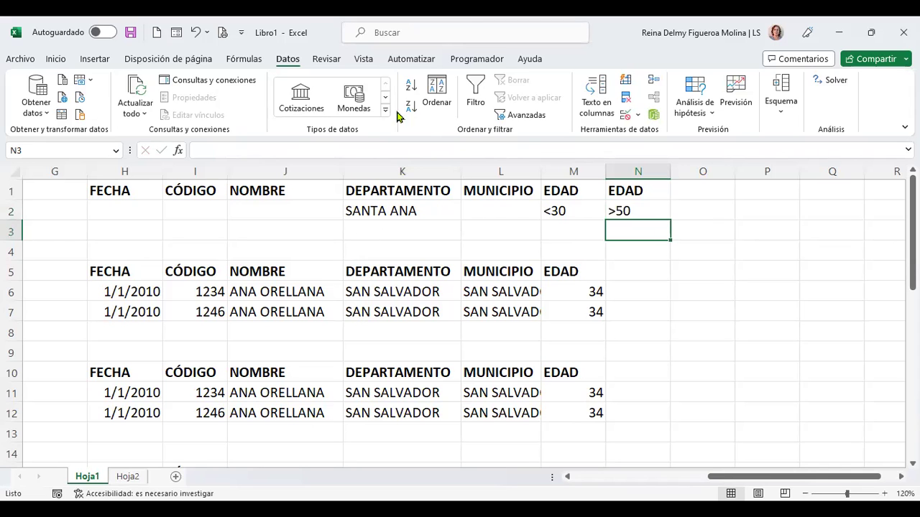
In Filtro avanzado, set the criteria range to Hoja1!$H$1:$N$2
click(523, 117)
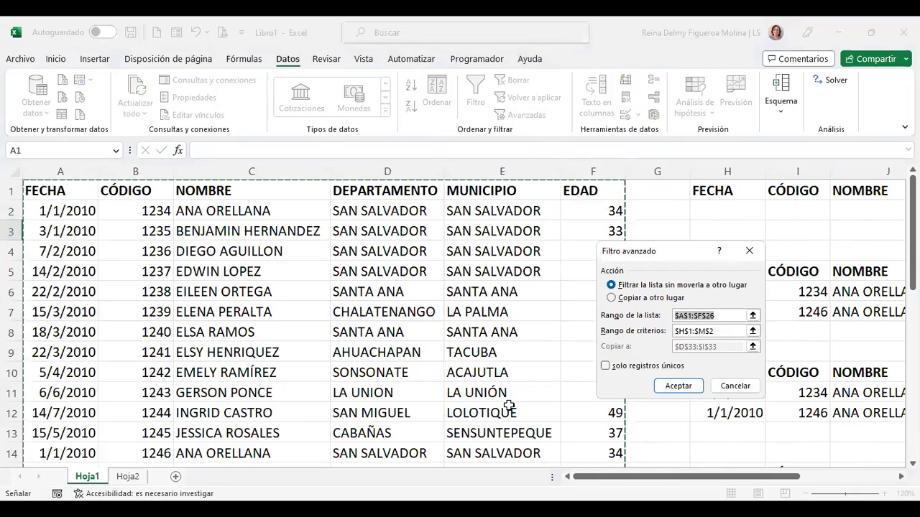
scroll(506, 407, down, 4)
scroll(506, 407, down, 1)
scroll(506, 406, up, 5)
click(725, 330)
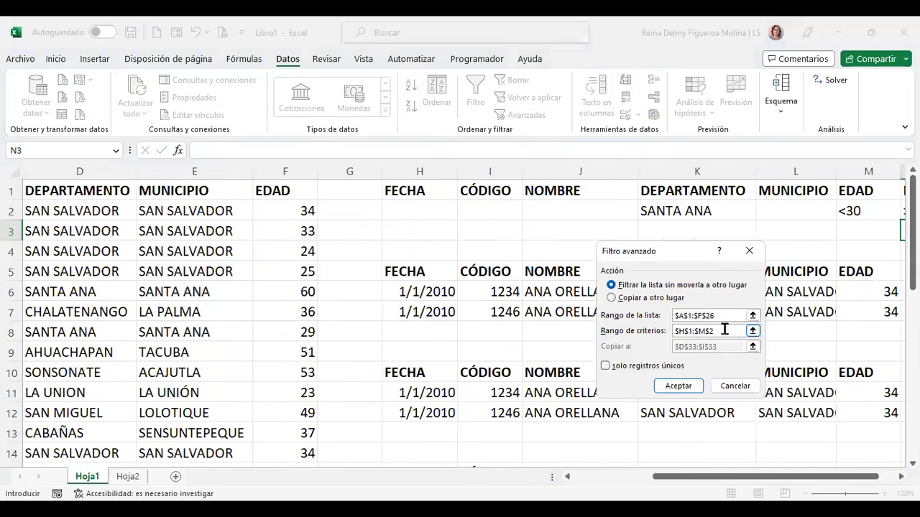
drag(776, 477, 798, 478)
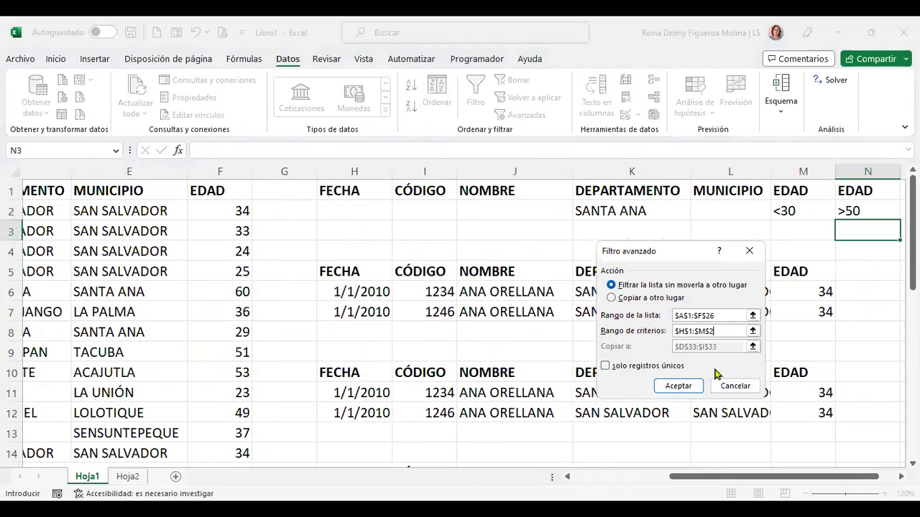
key(BackSpace)
key(BackSpace)
key(BackSpace)
click(359, 191)
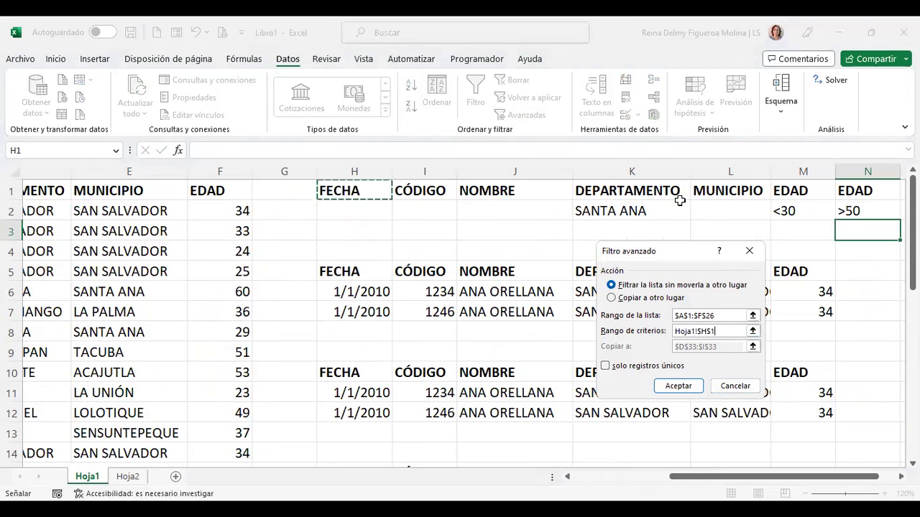
drag(669, 204, 652, 205)
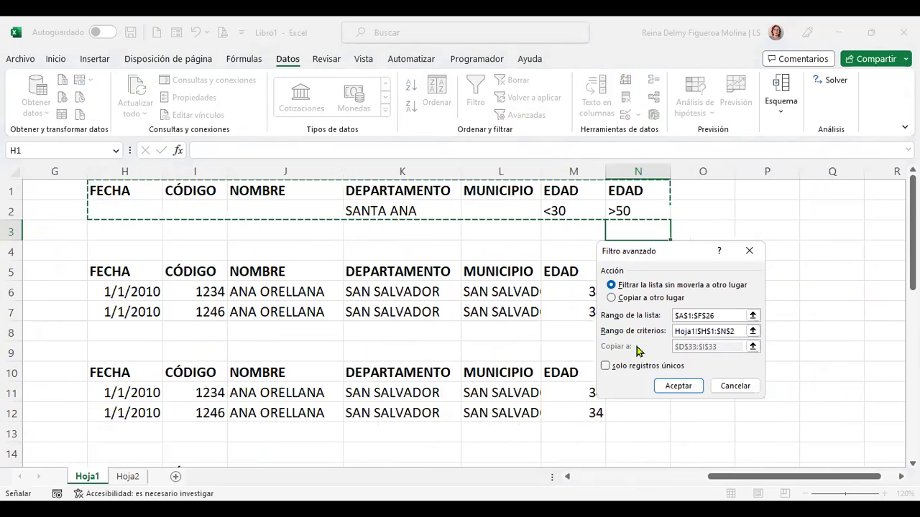
Copy the results to another location at Hoja1!$Q$1 and run the filter
click(611, 298)
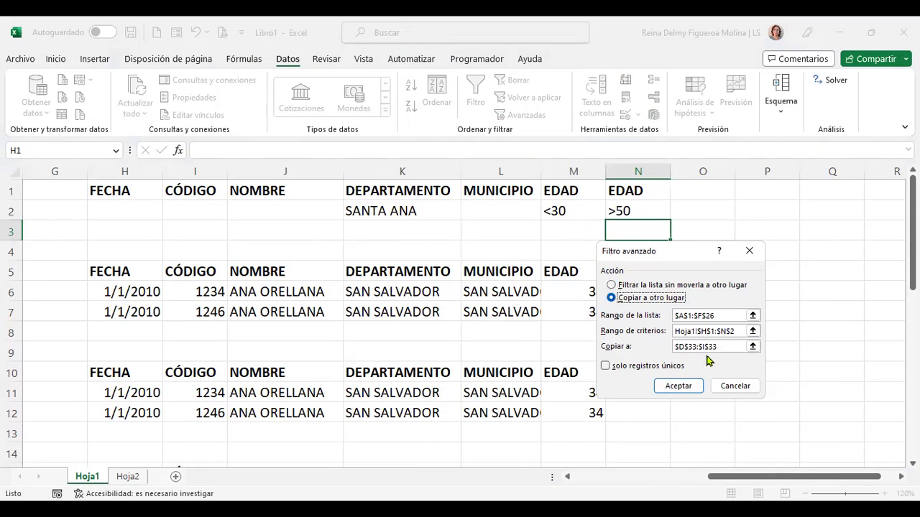
click(724, 347)
drag(725, 346, 649, 345)
key(BackSpace)
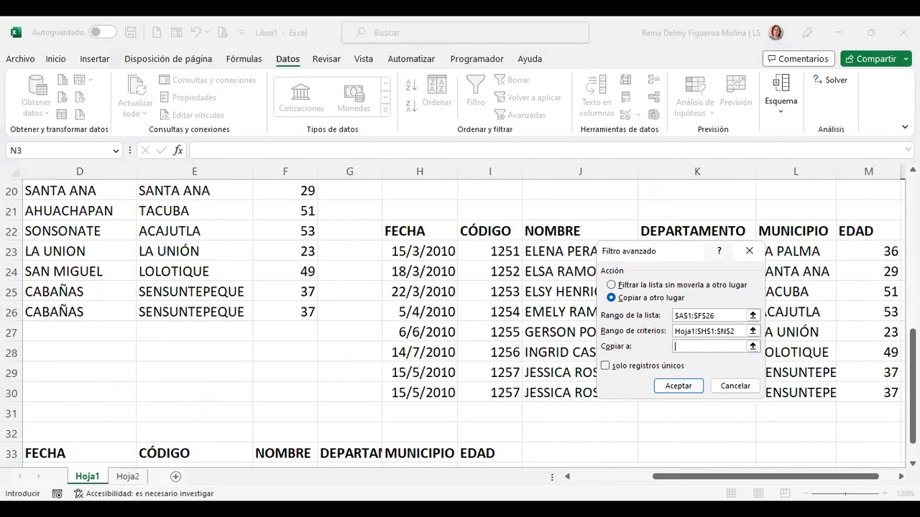
drag(797, 476, 815, 477)
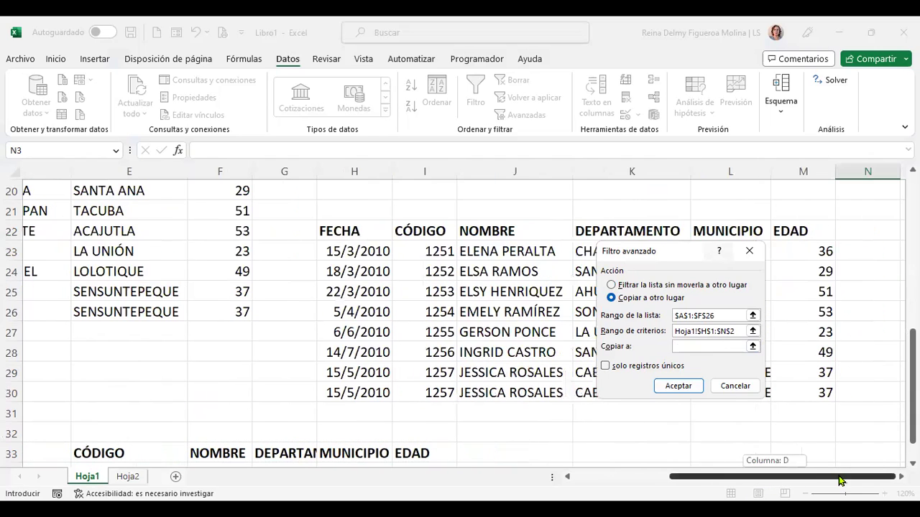
drag(913, 402, 912, 237)
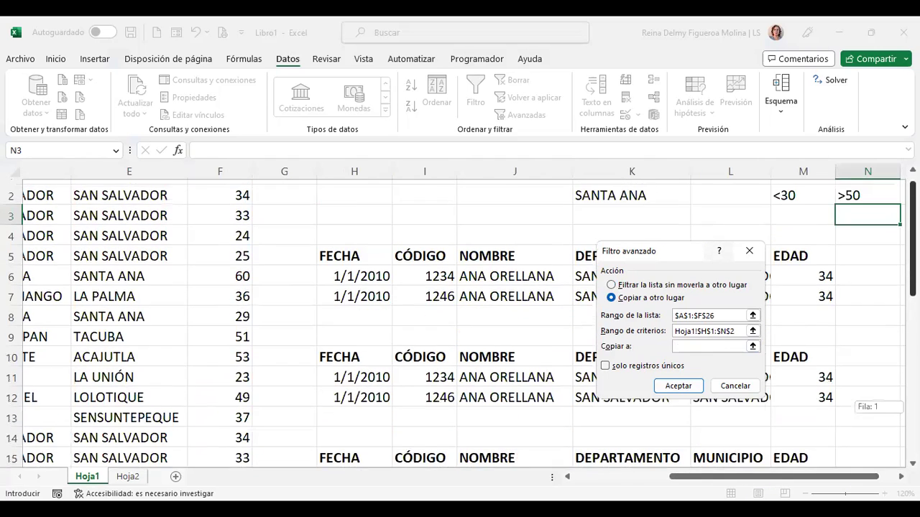
drag(826, 476, 848, 477)
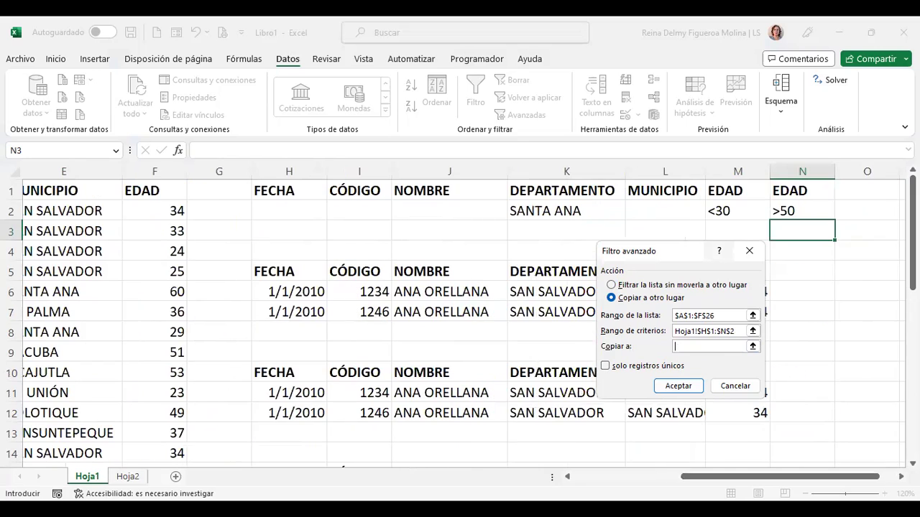
scroll(345, 280, right, 2)
scroll(345, 280, right, 3)
scroll(345, 280, right, 2)
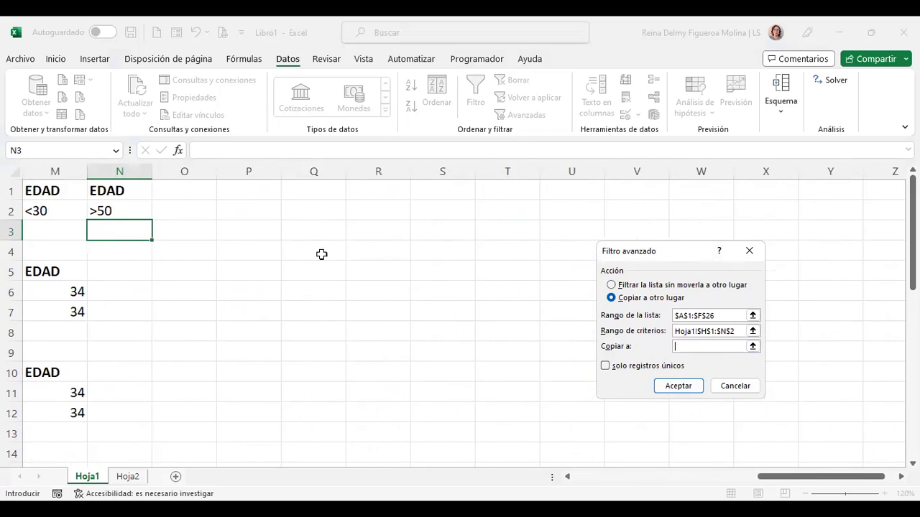
click(319, 189)
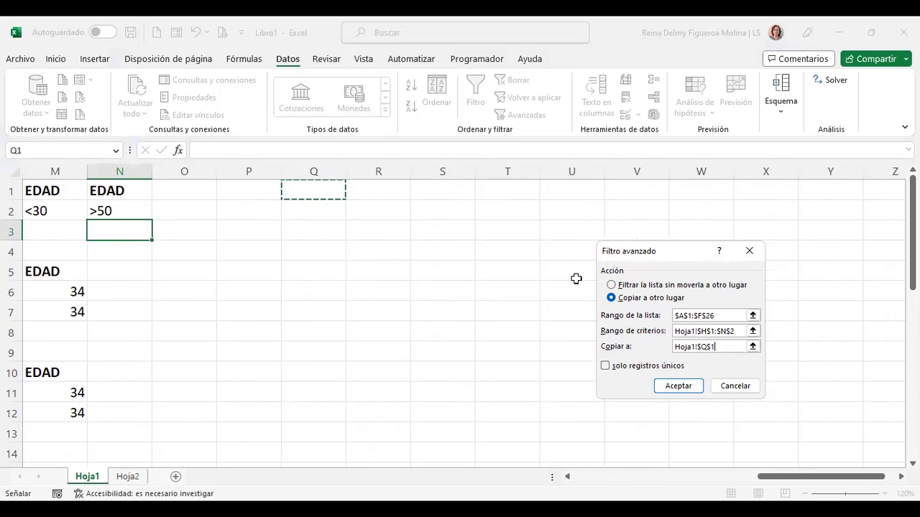
click(679, 386)
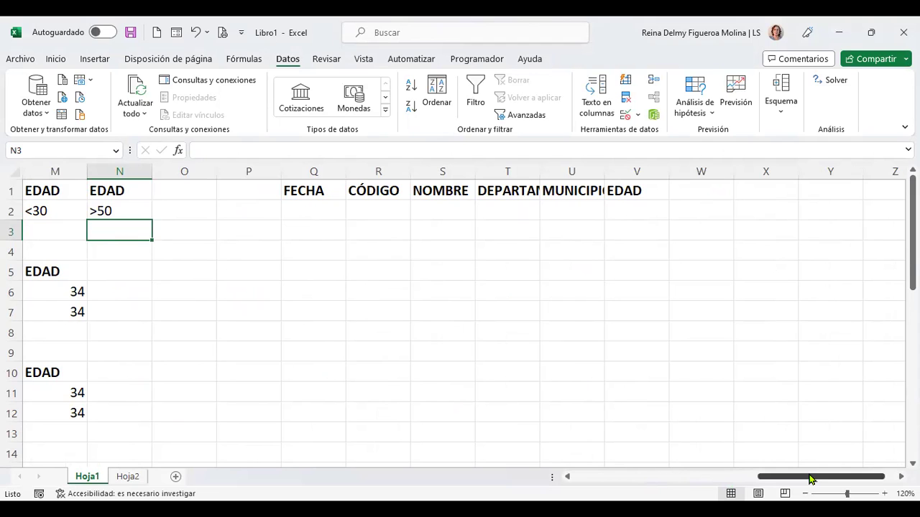
Select the DEPARTAMENTO header D1 and turn on AutoFilter with Ctrl+Shift+L
drag(783, 477, 608, 477)
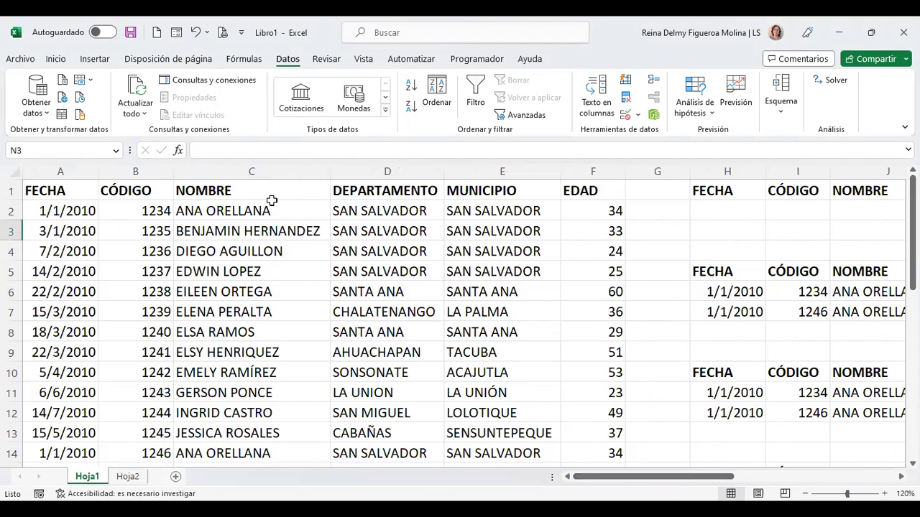
key(ctrl+Home)
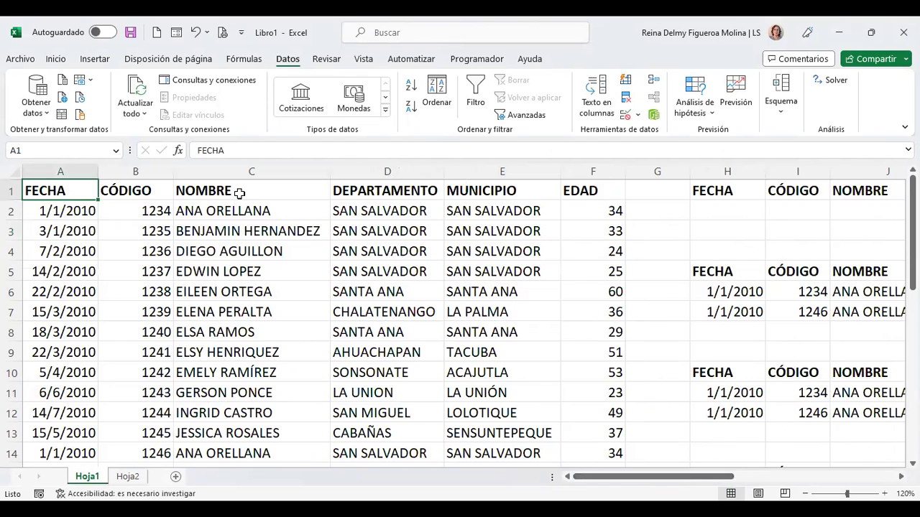
click(356, 191)
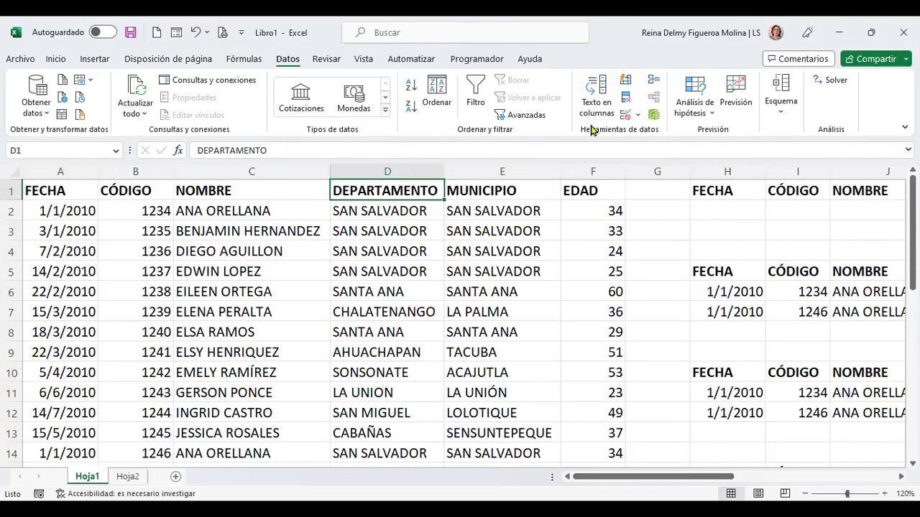
click(56, 59)
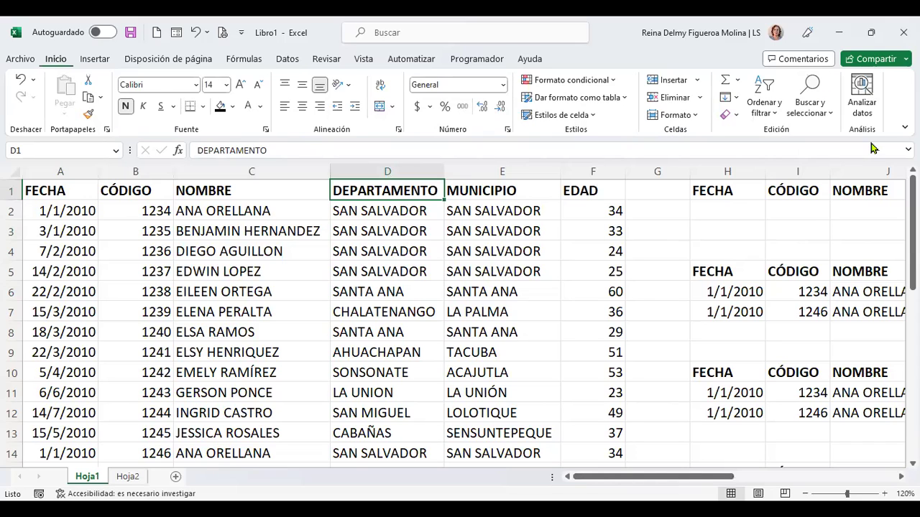
key(ctrl+shift+l)
Filter DEPARTAMENTO to show only SANTA ANA
click(437, 192)
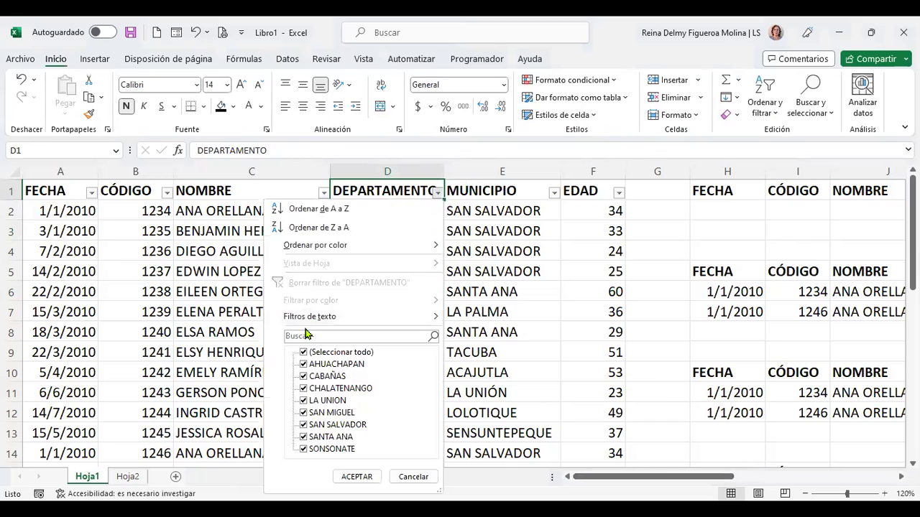
click(303, 353)
click(304, 437)
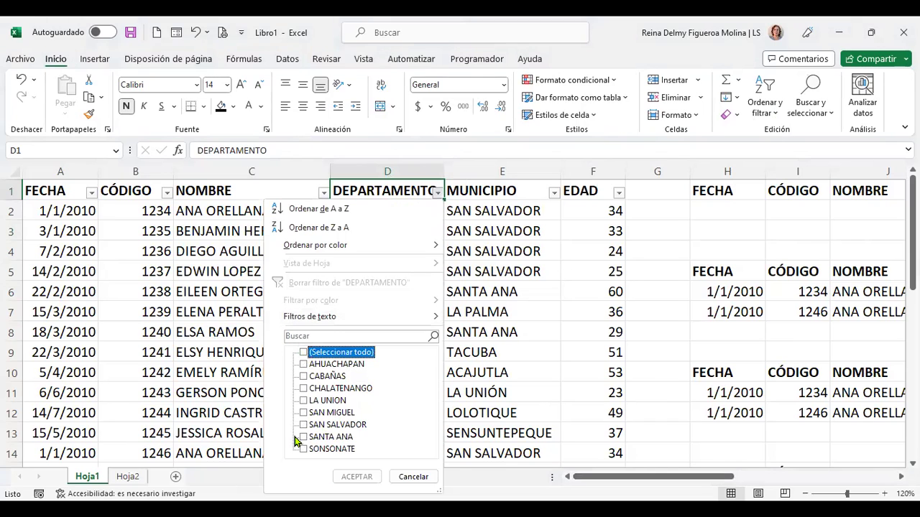
click(357, 477)
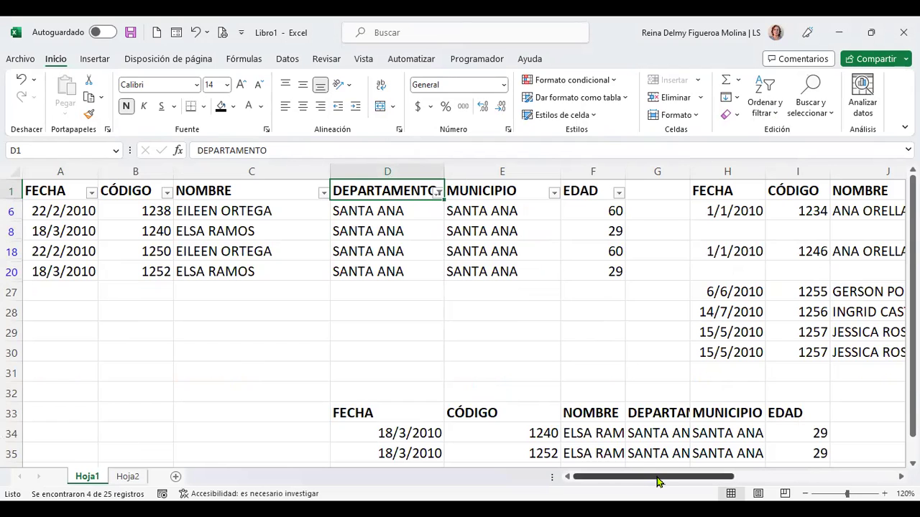
Scroll right to review the advanced-filter output area at Q1:V1
drag(661, 478, 876, 473)
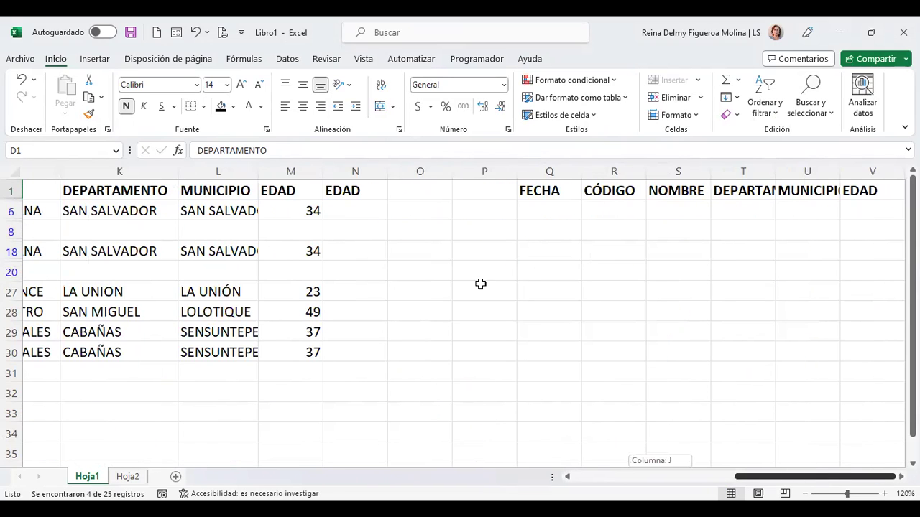
click(420, 233)
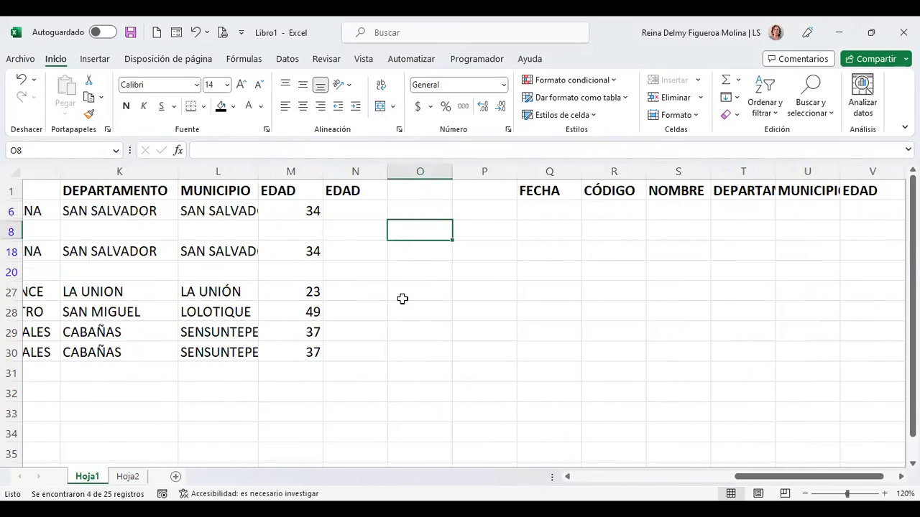
click(670, 479)
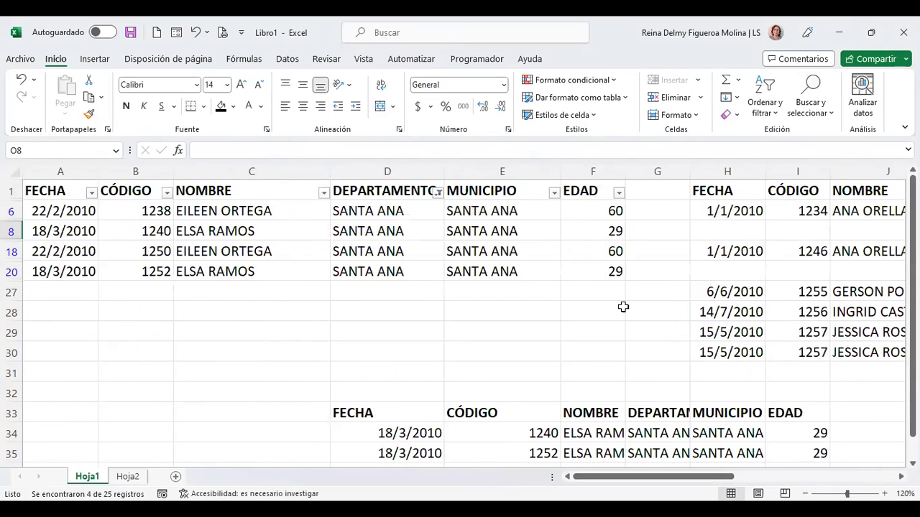
drag(701, 481, 862, 482)
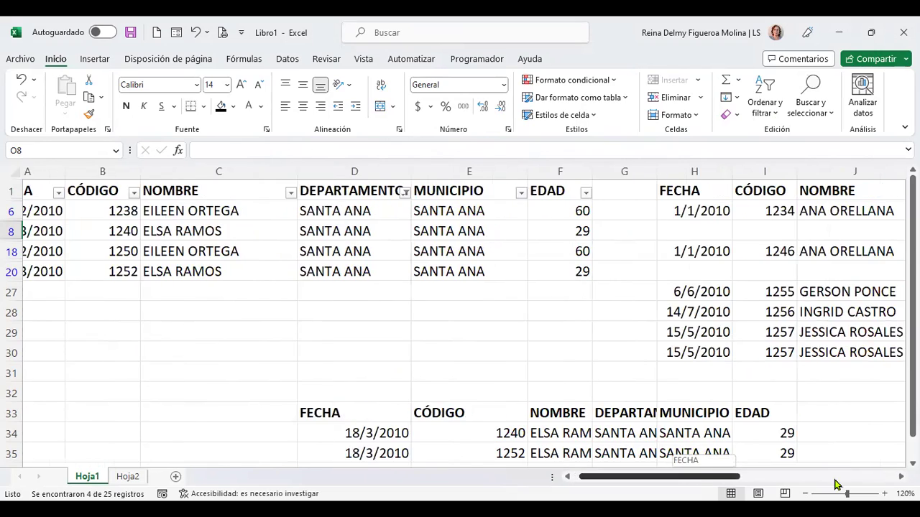
click(882, 483)
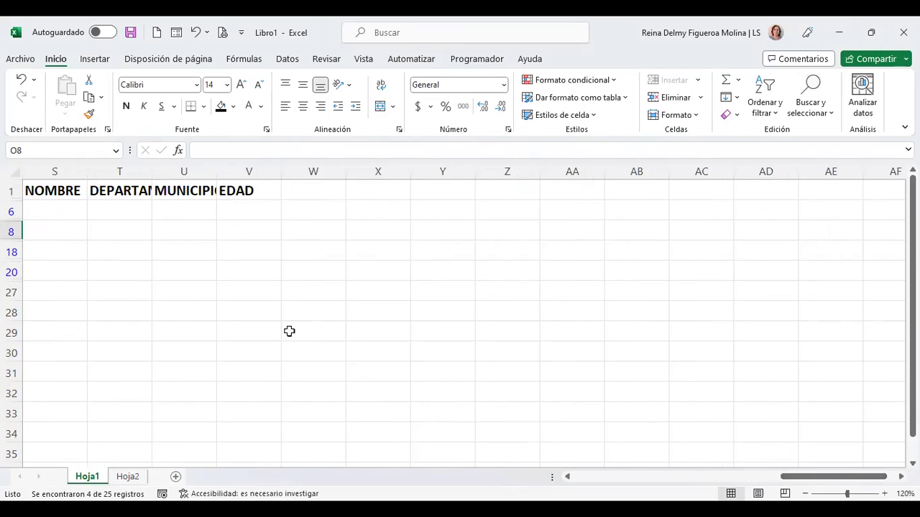
drag(837, 480, 745, 483)
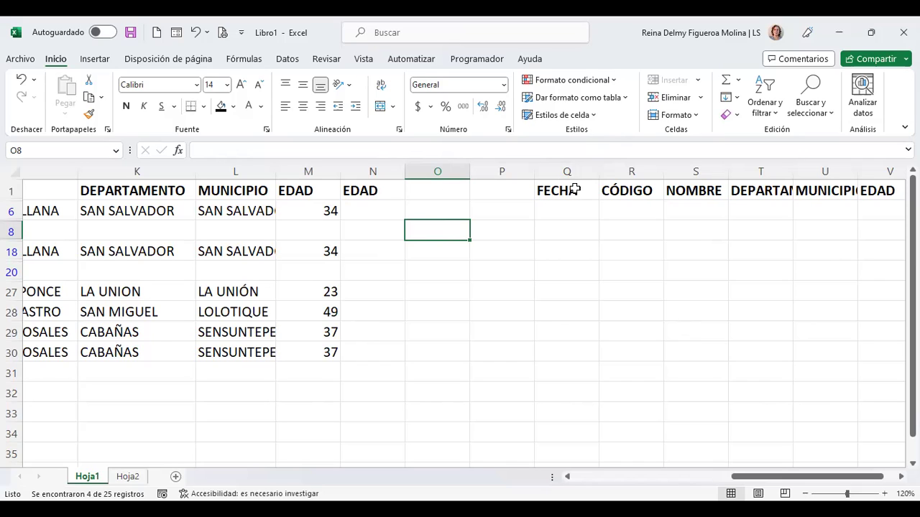
Check cells R1 and R6, then reopen the DEPARTAMENTO filter options in D1
click(632, 191)
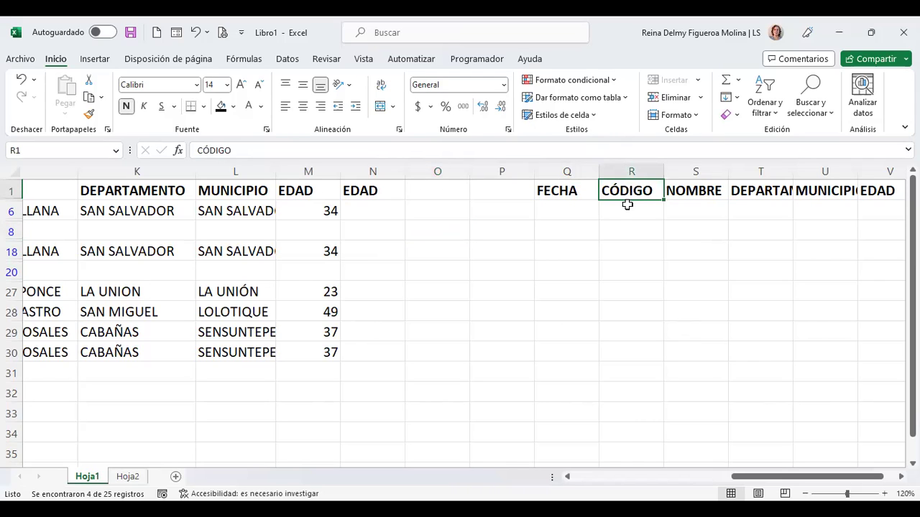
click(624, 209)
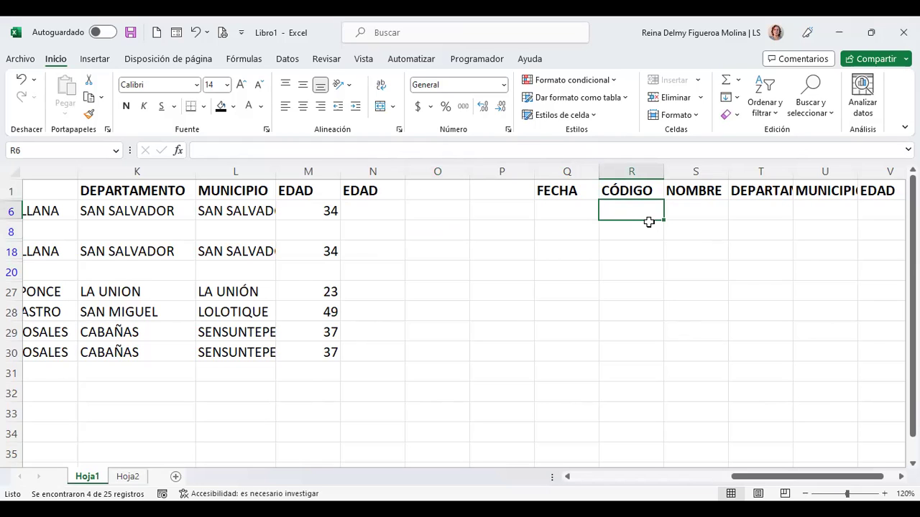
key(ctrl+Home)
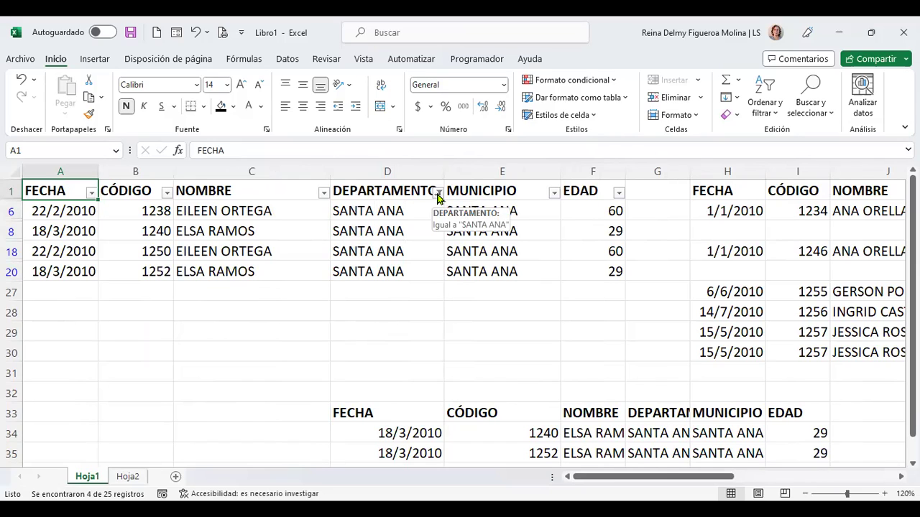
click(438, 191)
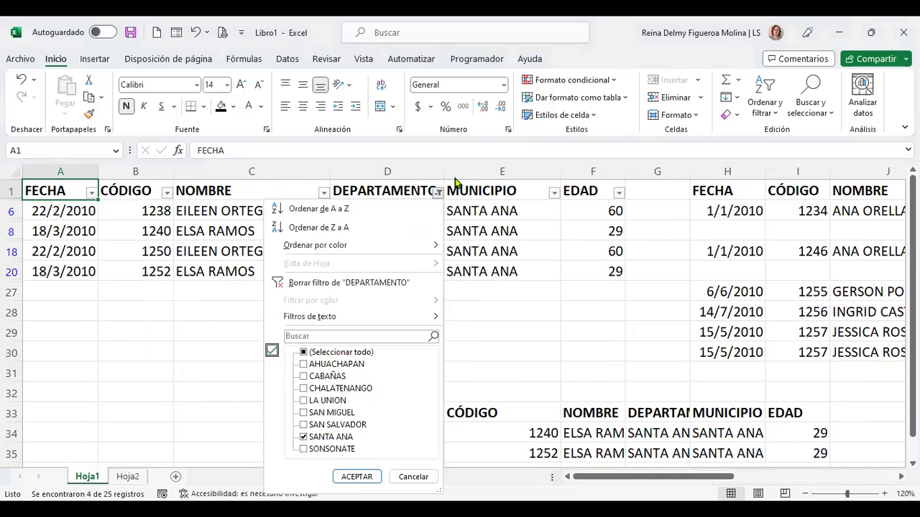
Recheck Seleccionar todo in the DEPARTAMENTO filter to show all 25 records
click(303, 353)
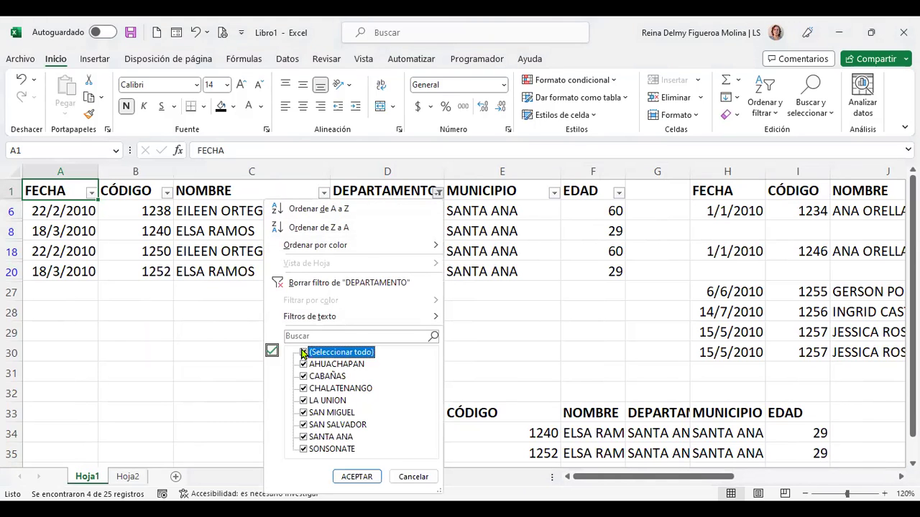
click(357, 477)
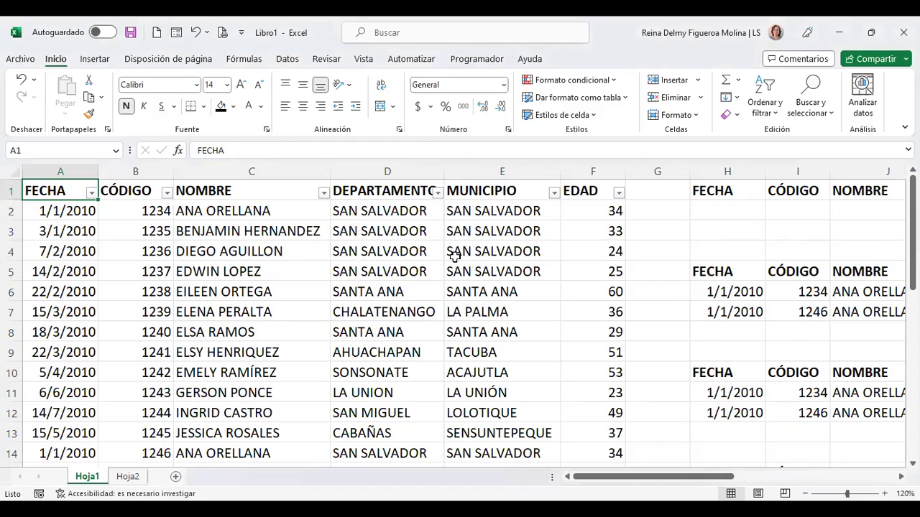
scroll(435, 246, down, 4)
scroll(434, 247, down, 1)
scroll(342, 199, up, 5)
Open the NOMBRE filter and close it with Cancelar, leaving it unchanged
click(324, 193)
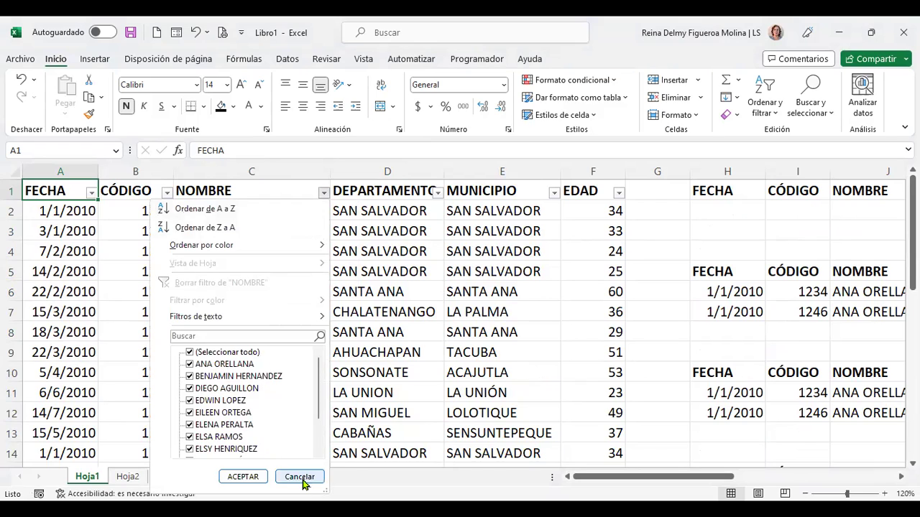
scroll(263, 427, down, 2)
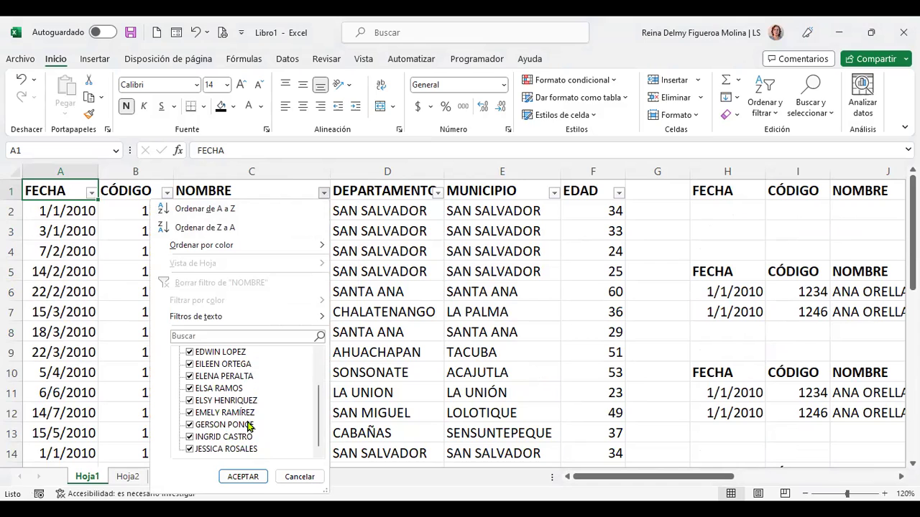
click(312, 478)
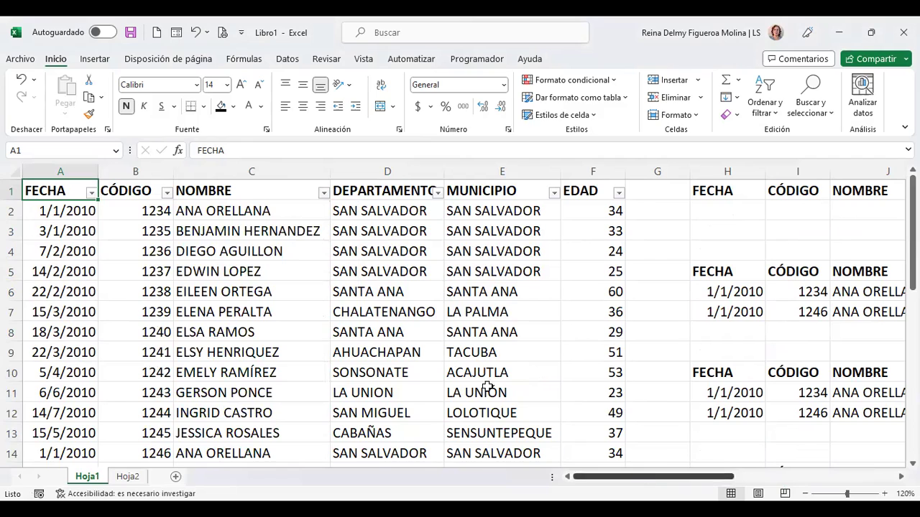
shift+click(575, 208)
click(58, 186)
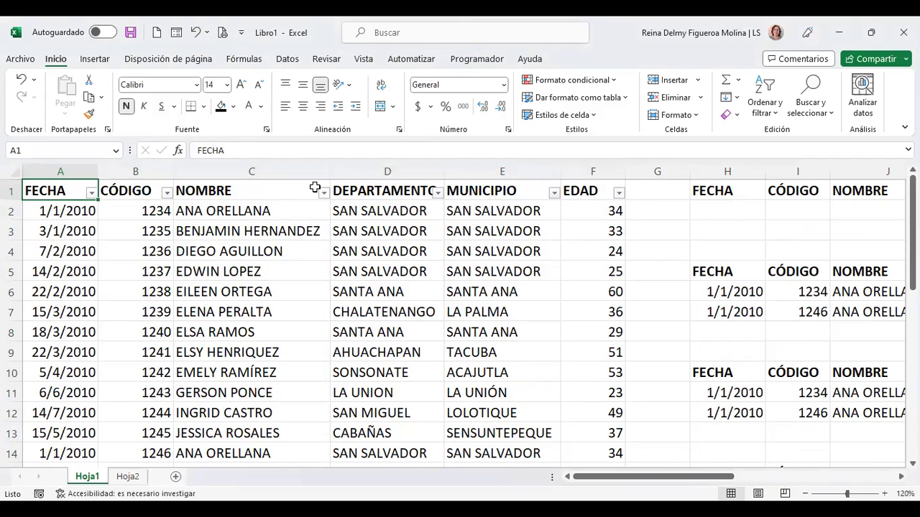
Select the employee table with Ctrl+A and scroll to check its extent
key(ctrl+a)
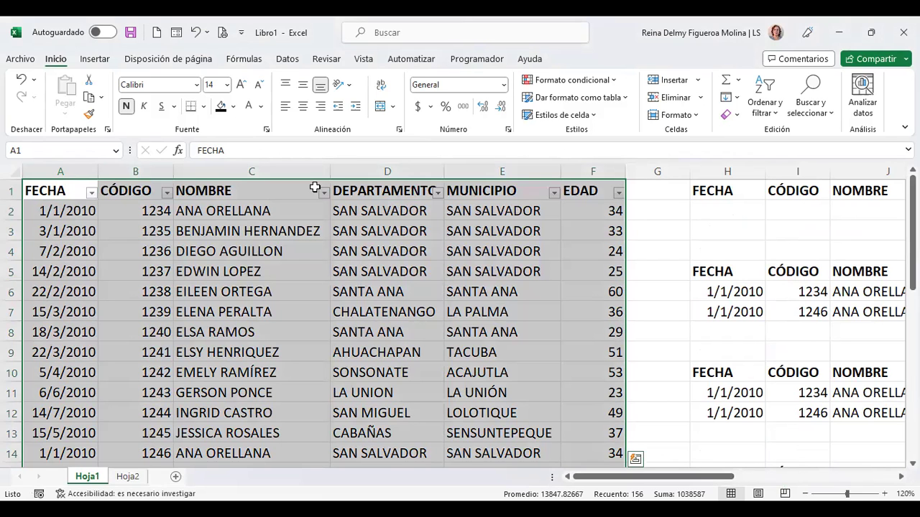
scroll(455, 309, down, 5)
scroll(456, 309, up, 5)
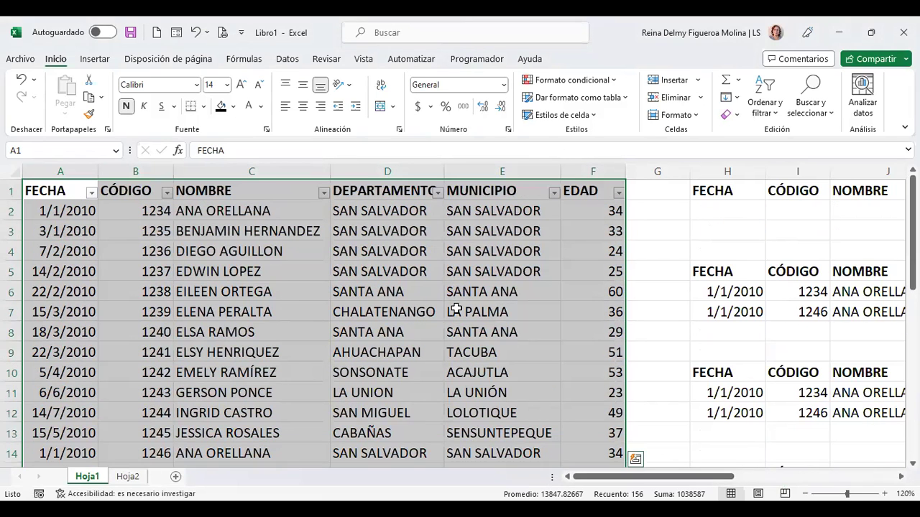
click(56, 188)
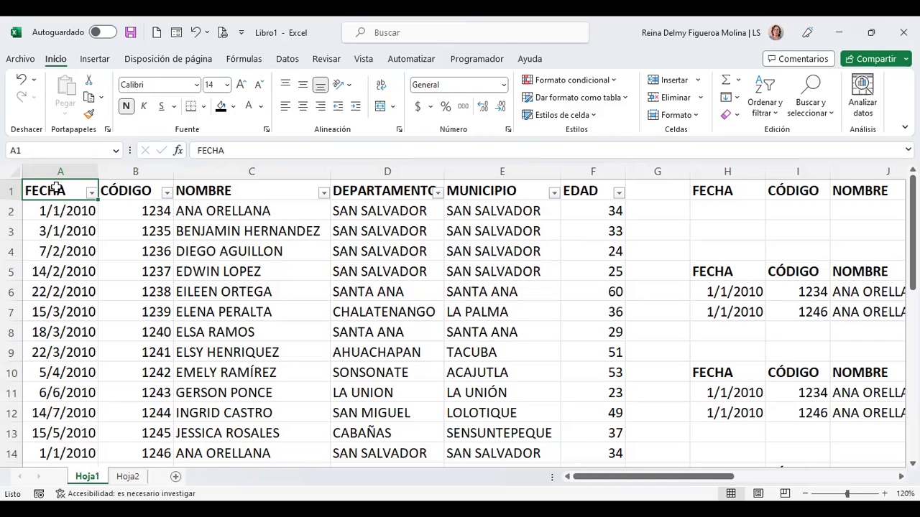
key(ctrl+a)
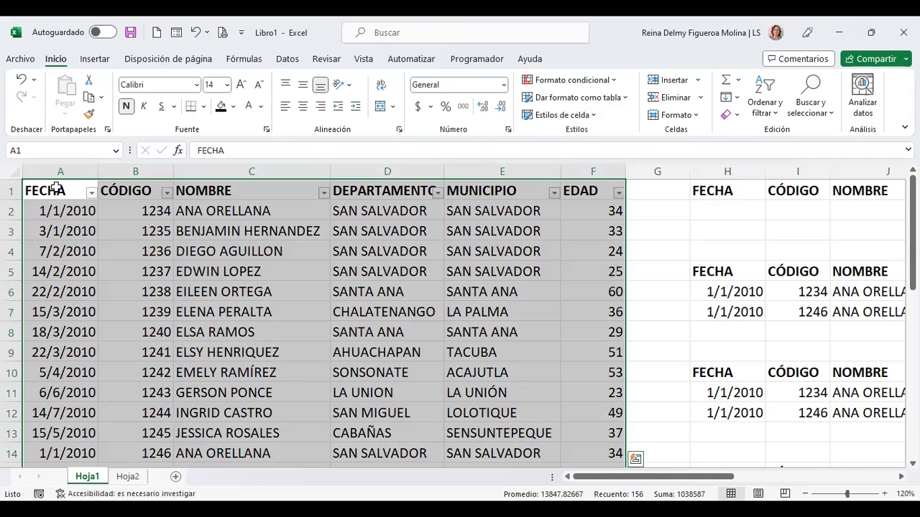
scroll(316, 419, down, 5)
scroll(363, 353, down, 1)
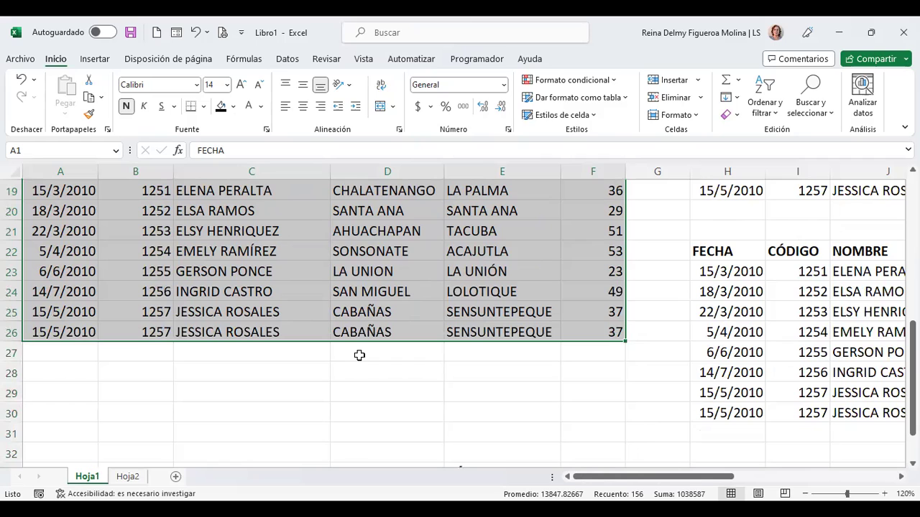
scroll(360, 355, up, 1)
scroll(359, 355, up, 5)
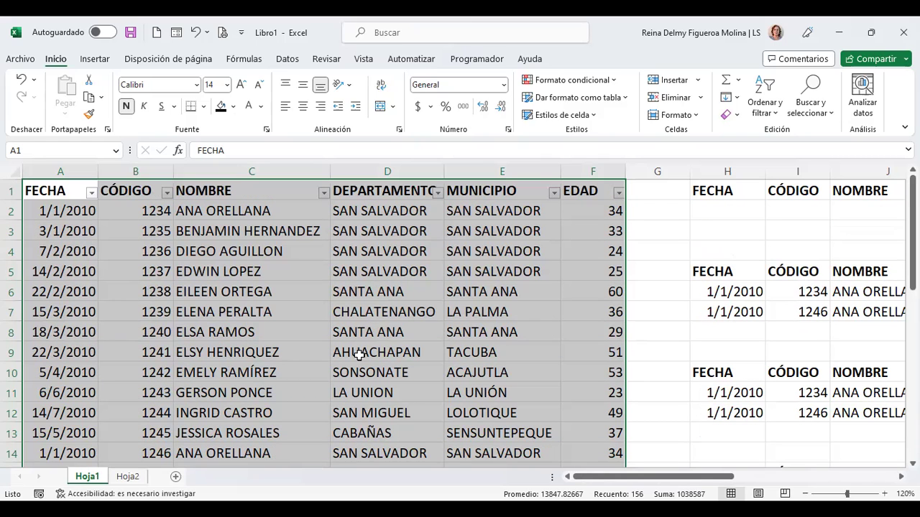
Copy the full table A1:F26 from A1 and switch to Hoja2
click(64, 196)
key(ctrl+a)
key(ctrl+c)
click(127, 476)
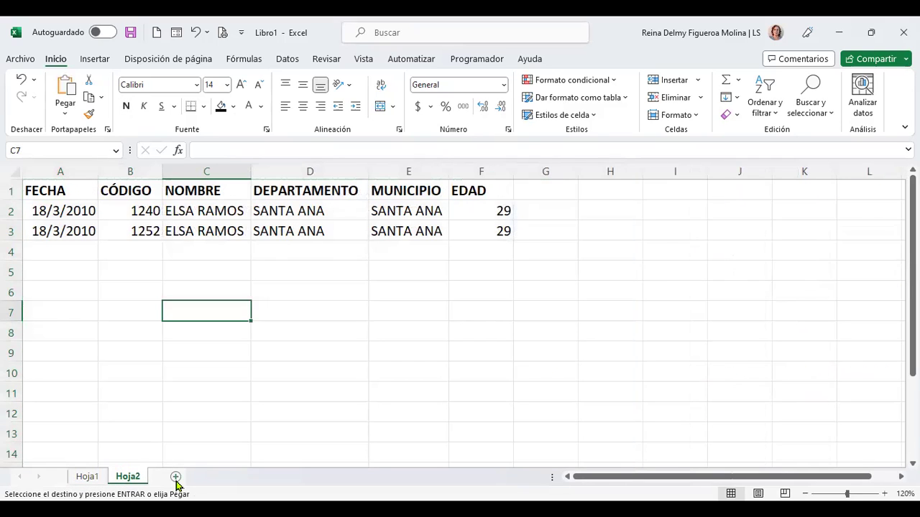
Add a new sheet Hoja3, paste the employee table, and AutoFit columns A, C, D, E
click(175, 477)
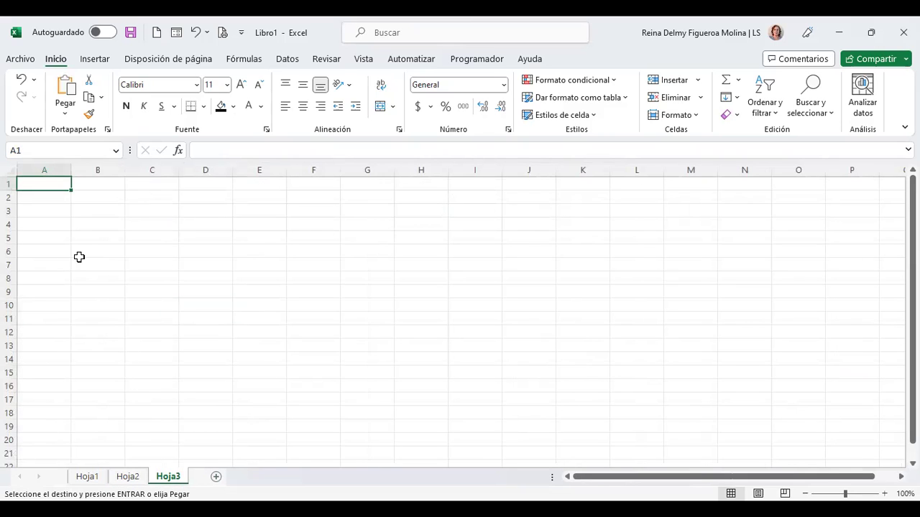
key(ctrl+v)
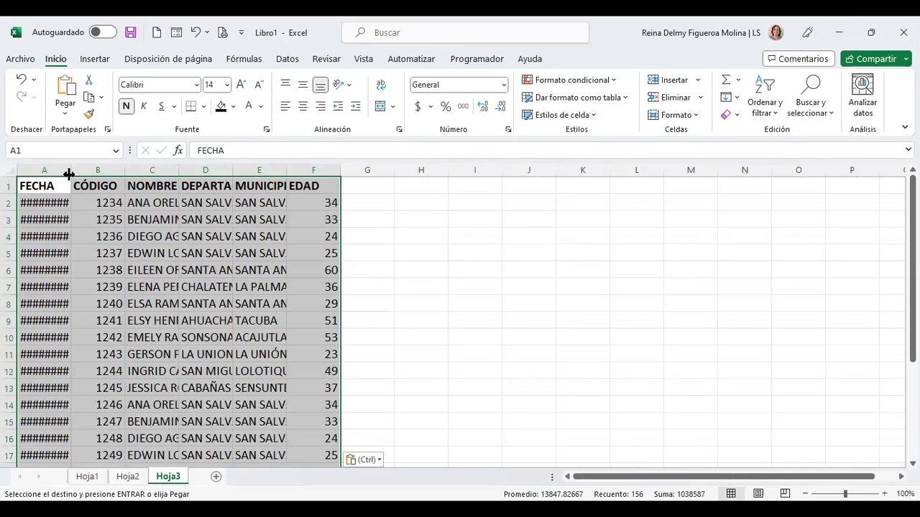
double_click(69, 173)
double_click(188, 170)
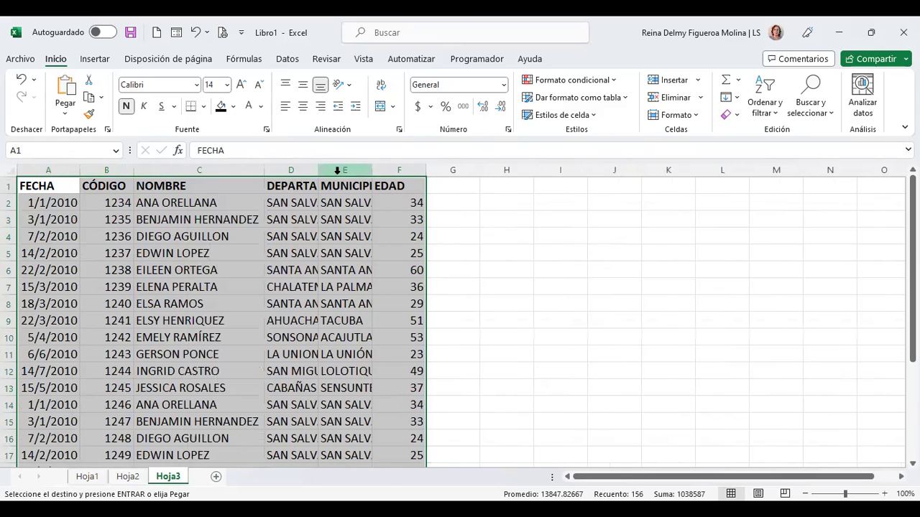
double_click(319, 171)
double_click(417, 171)
Zoom the sheet view to 120%
click(10, 170)
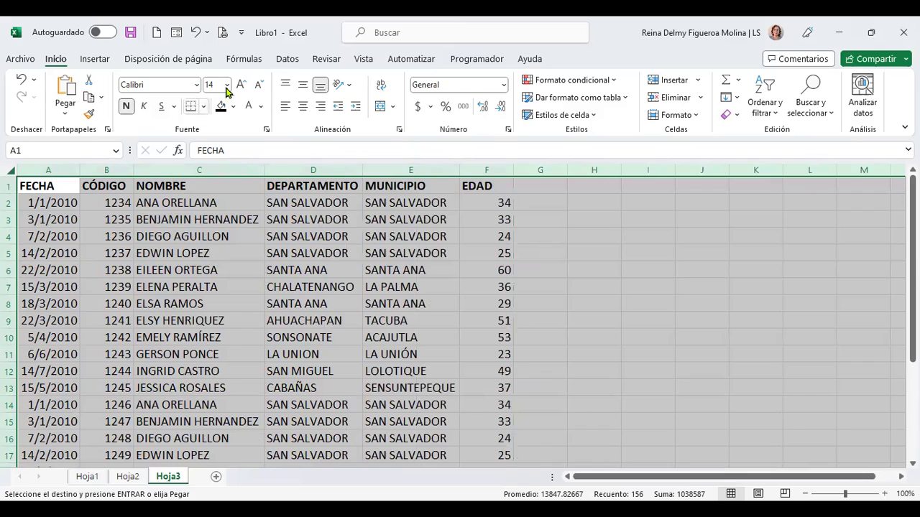
click(888, 494)
click(888, 493)
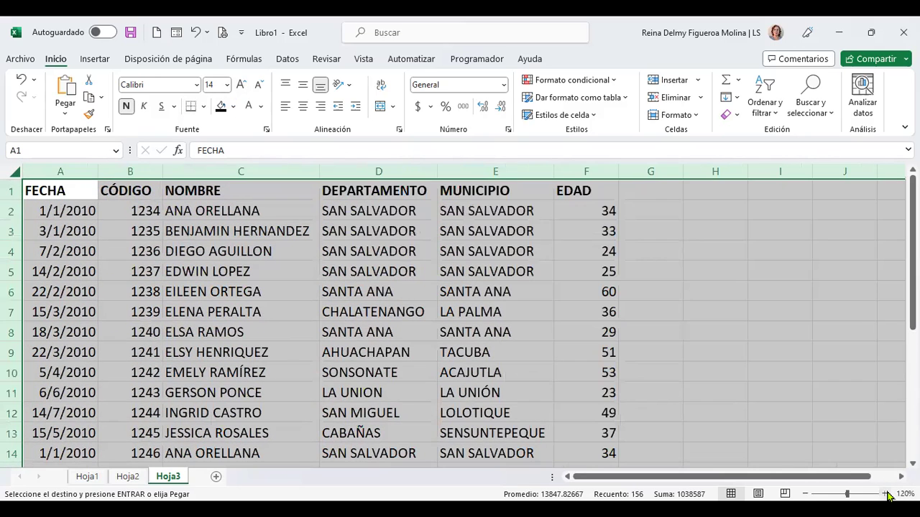
click(733, 274)
key(ctrl+Home)
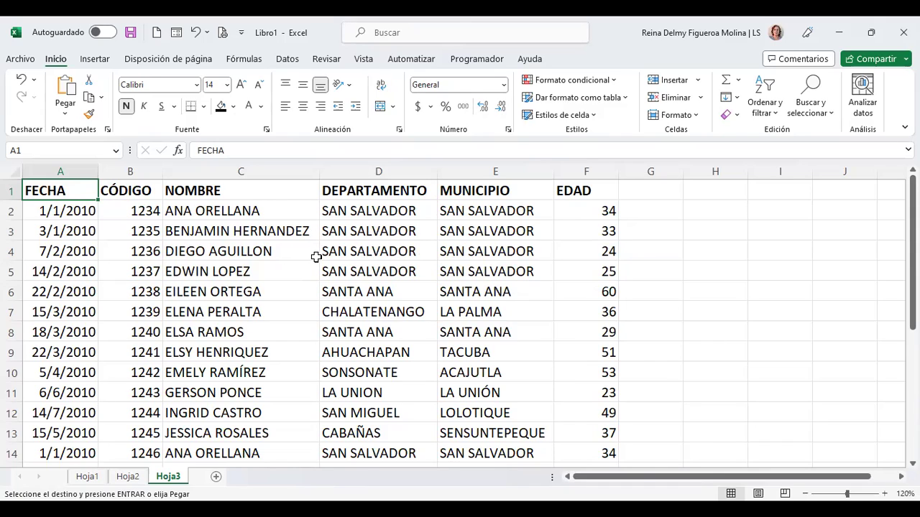
Copy the headers A1:F1 into H1:M1 as a criteria row
drag(58, 191, 589, 190)
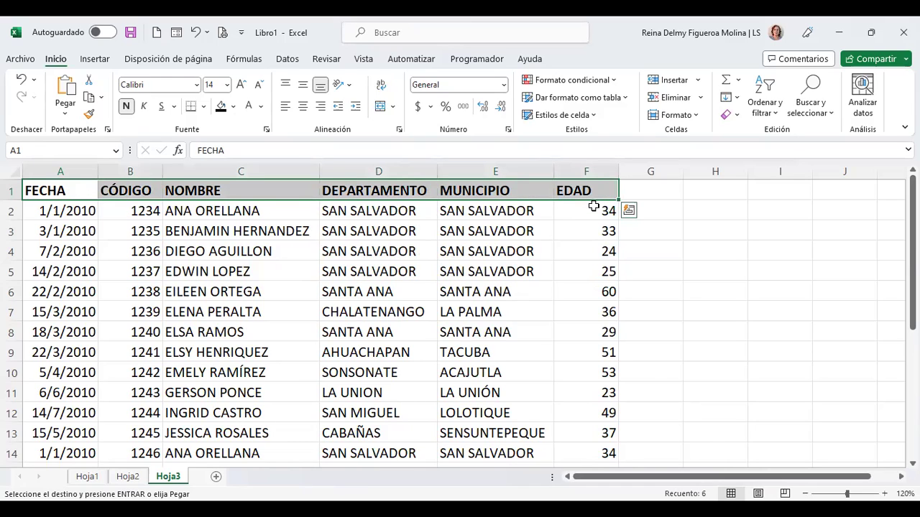
click(719, 191)
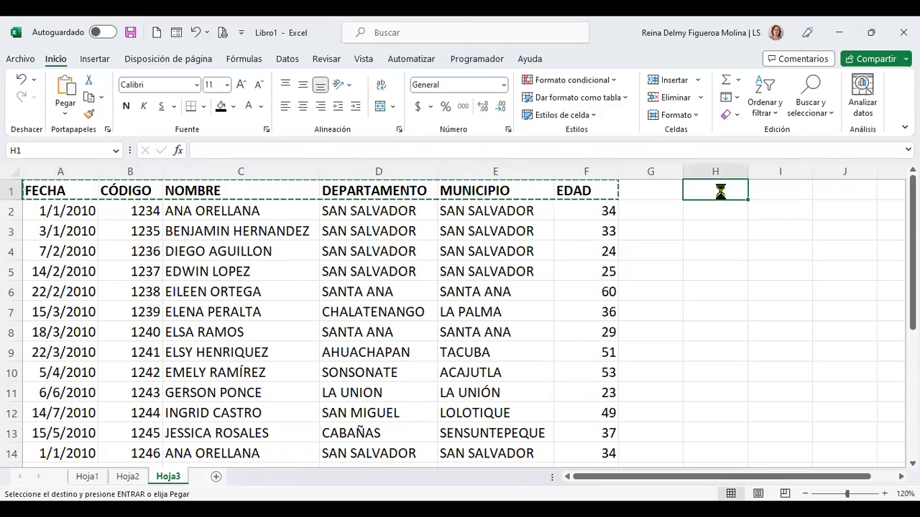
key(ctrl+v)
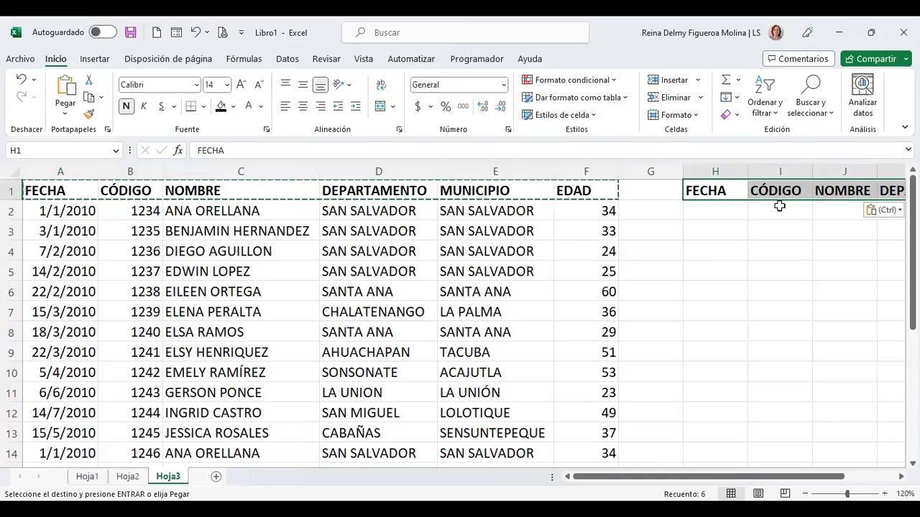
click(779, 207)
key(Right)
key(Right)
key(Right)
key(Right)
key(Right)
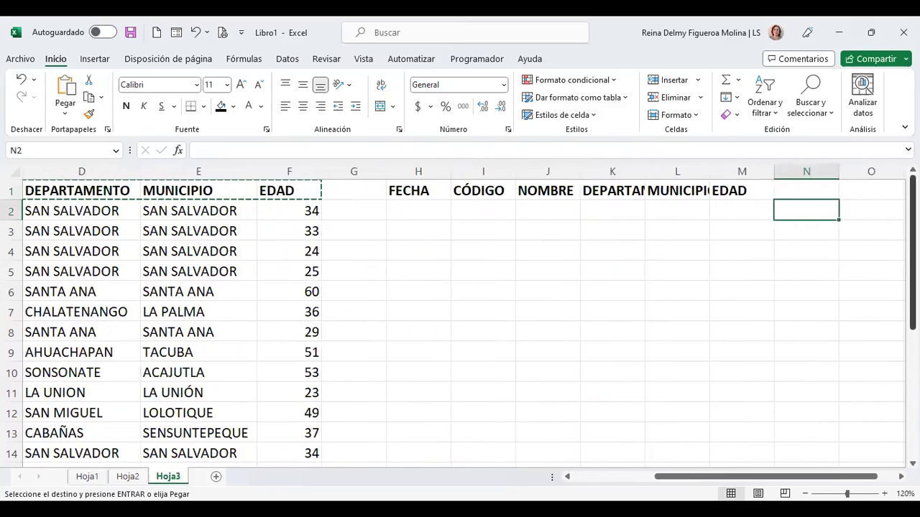
key(Left)
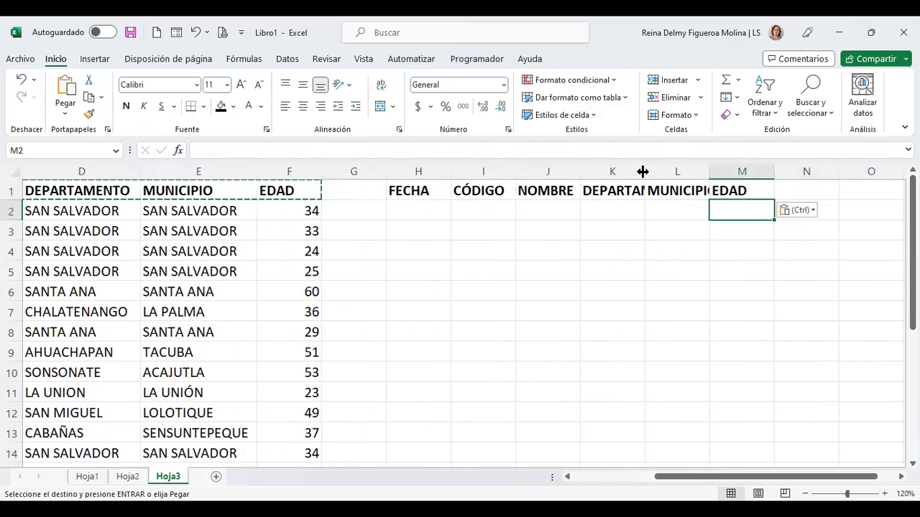
AutoFit columns K and L and enter >50 under EDAD in M2
double_click(644, 167)
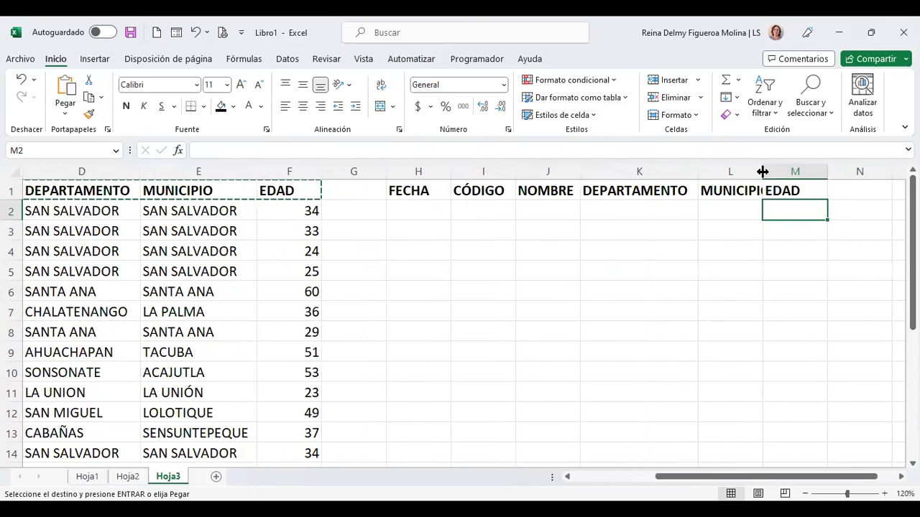
double_click(762, 171)
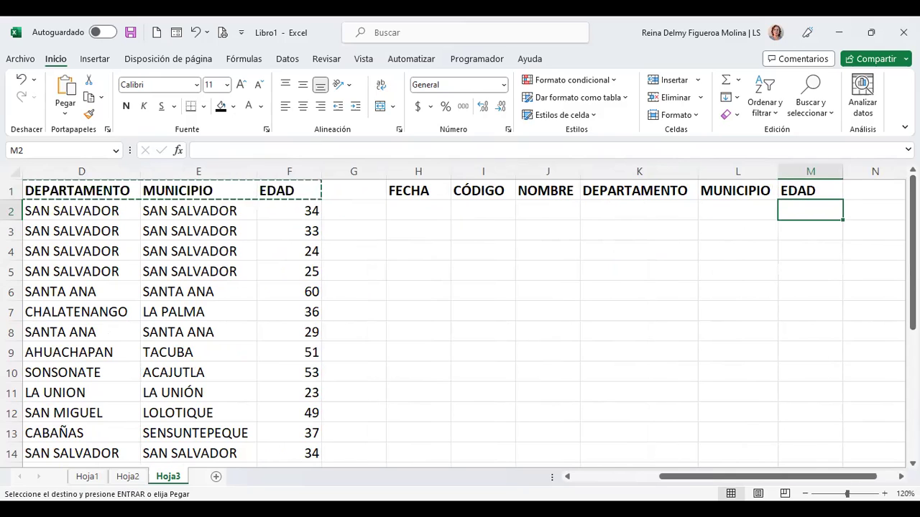
scroll(509, 308, down, 2)
scroll(509, 309, down, 1)
scroll(508, 308, down, 1)
scroll(508, 308, down, 1)
scroll(509, 309, up, 5)
text(<)
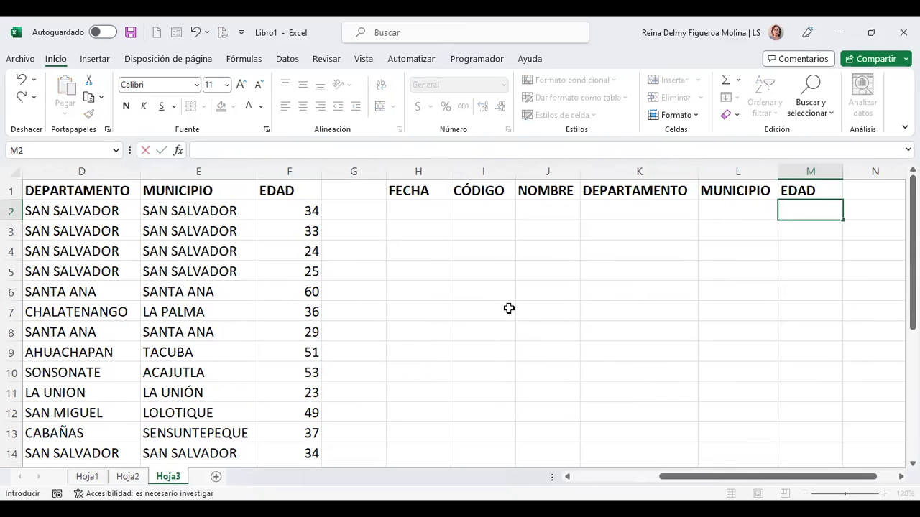
text(0)
key(Return)
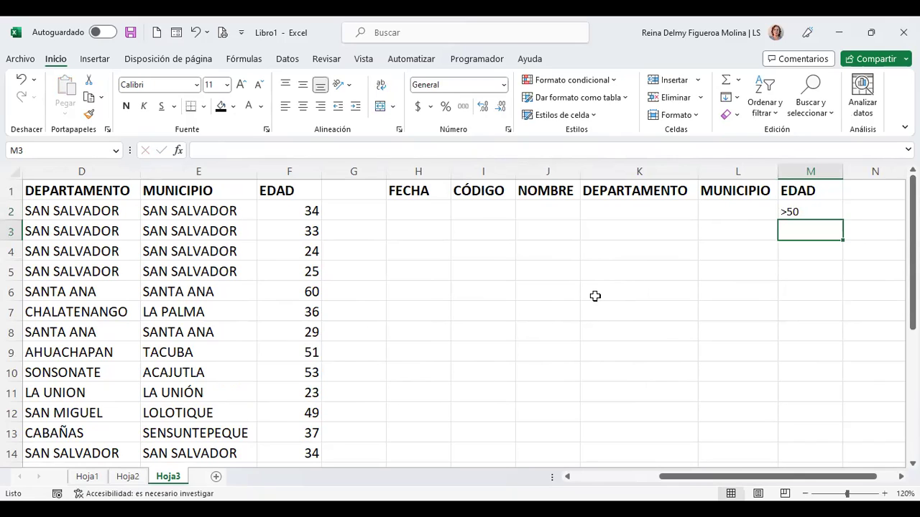
Copy the FECHA, NOMBRE and EDAD headers from H1, J1 and M1 into H7, I7 and J7
click(416, 190)
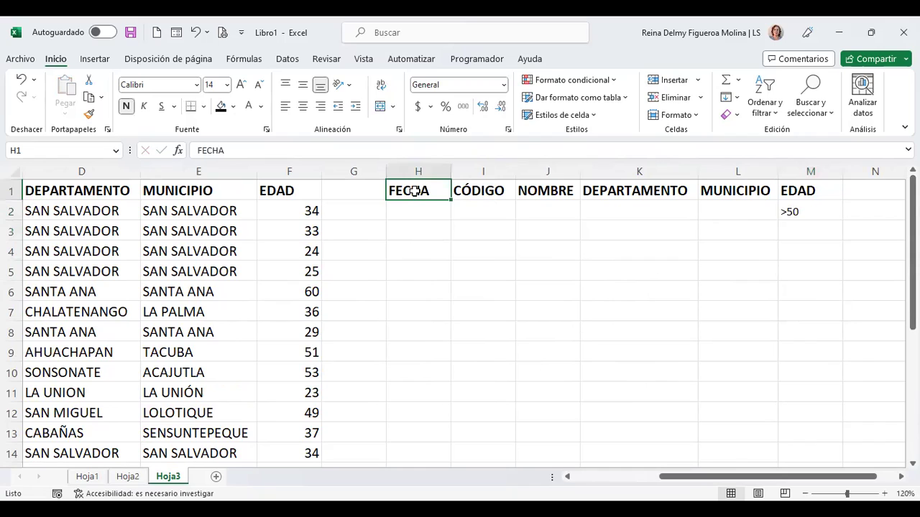
key(ctrl+c)
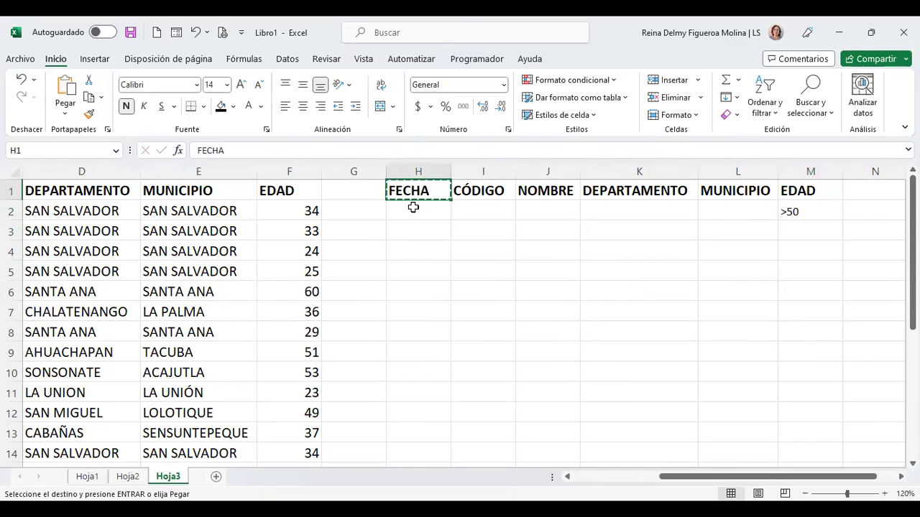
click(414, 310)
key(ctrl+v)
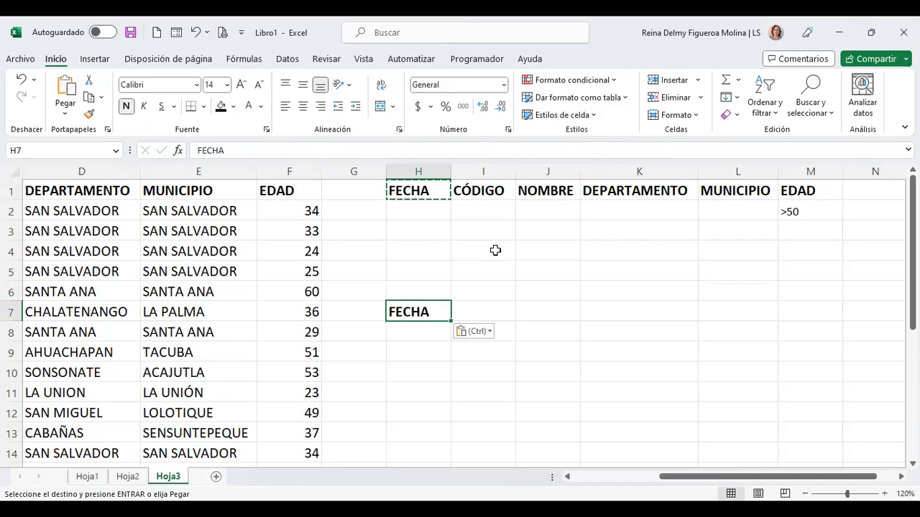
click(544, 189)
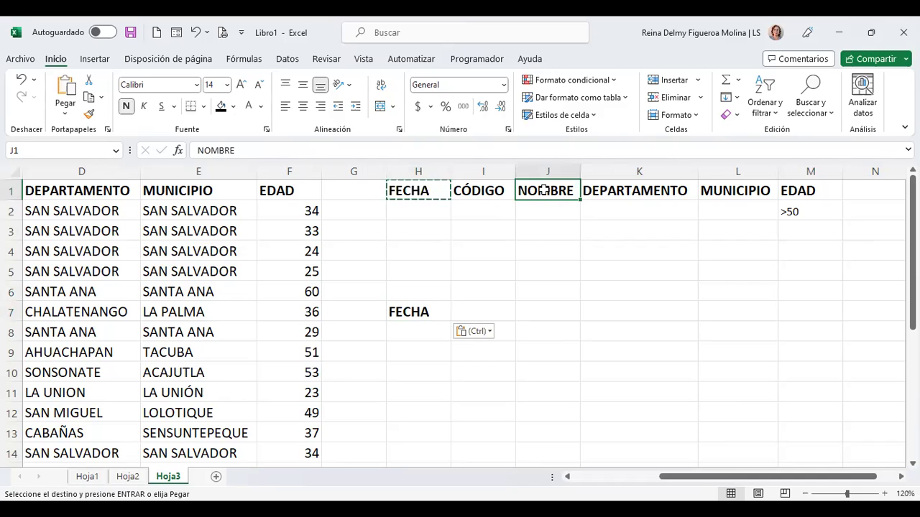
key(ctrl+c)
click(469, 312)
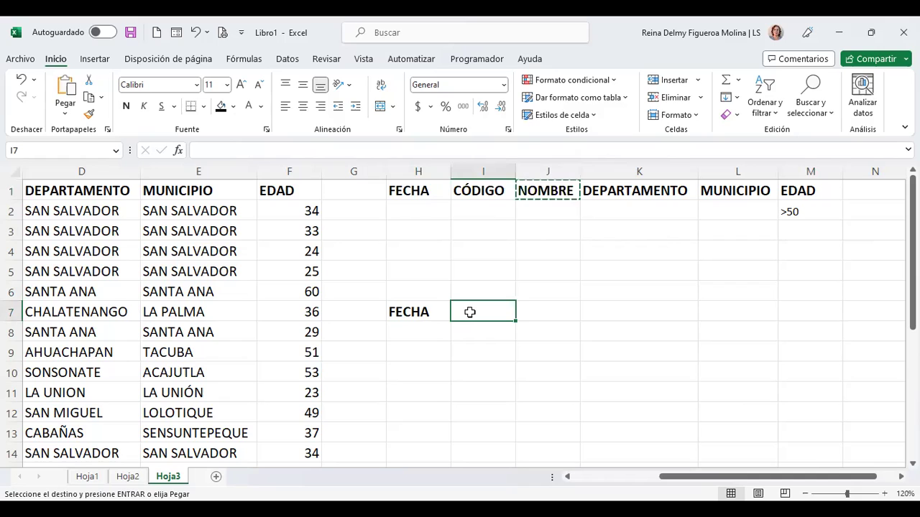
key(ctrl+v)
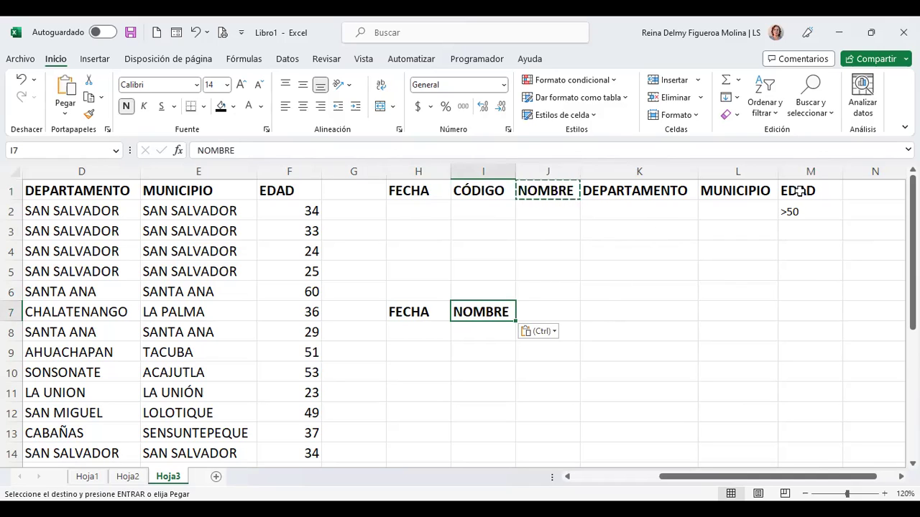
click(798, 191)
key(ctrl+c)
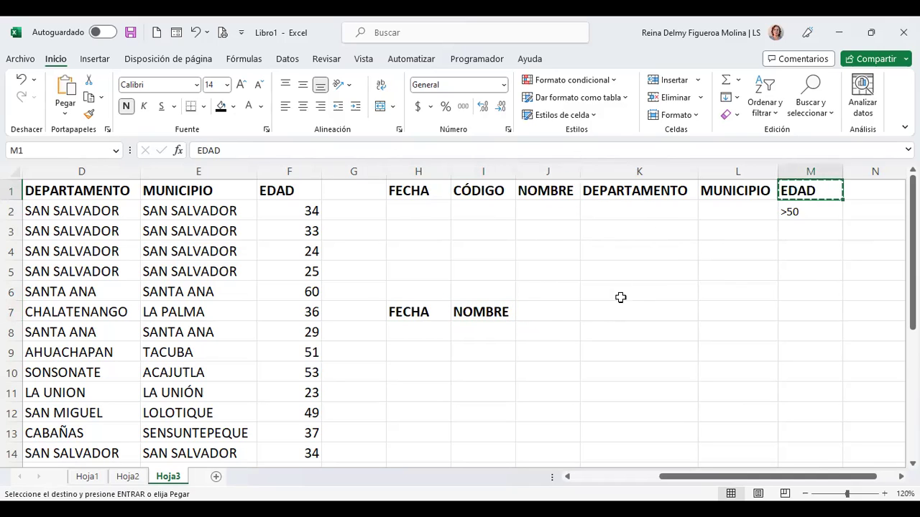
click(552, 311)
key(ctrl+v)
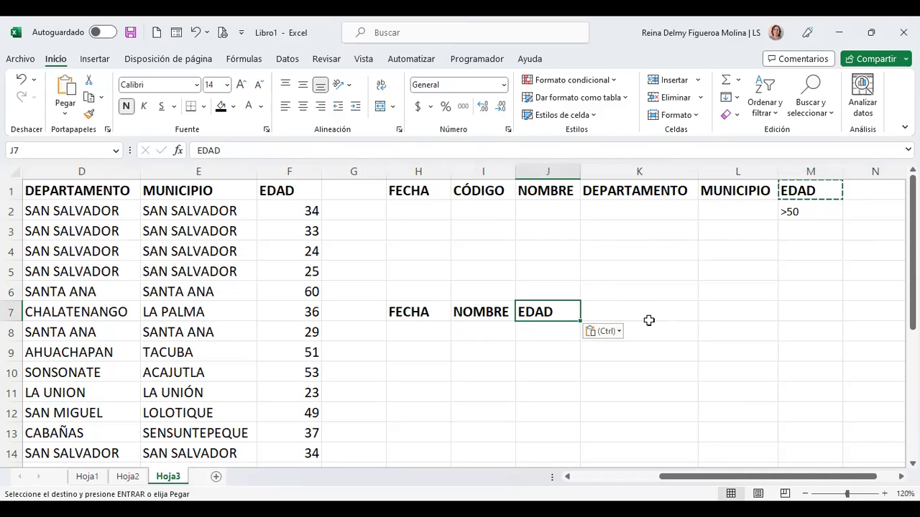
Open Advanced Filter from inside the employee table so the list range is $A$1:$F$26
click(291, 61)
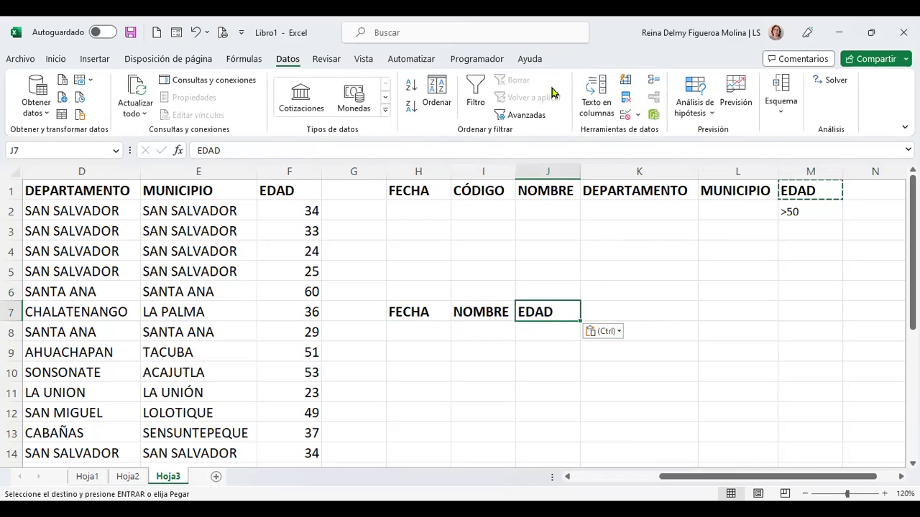
click(524, 116)
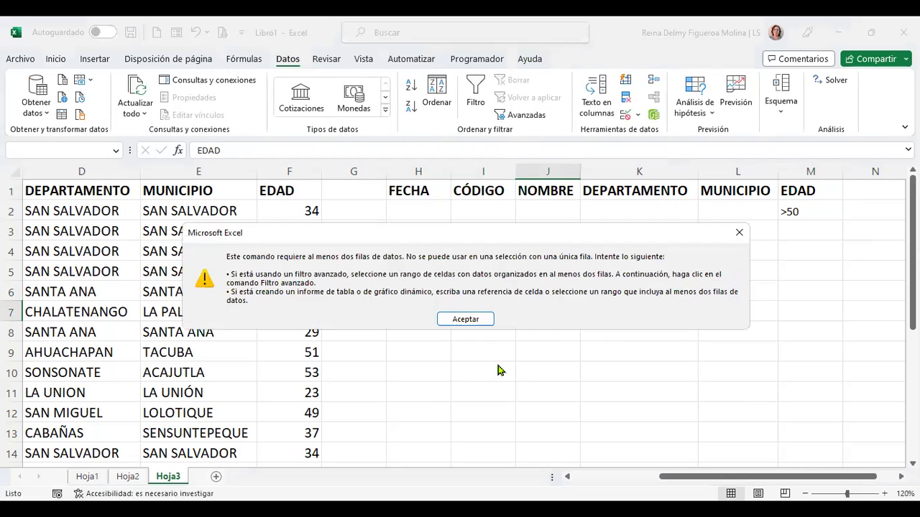
click(466, 320)
click(513, 349)
key(ctrl+Home)
click(252, 286)
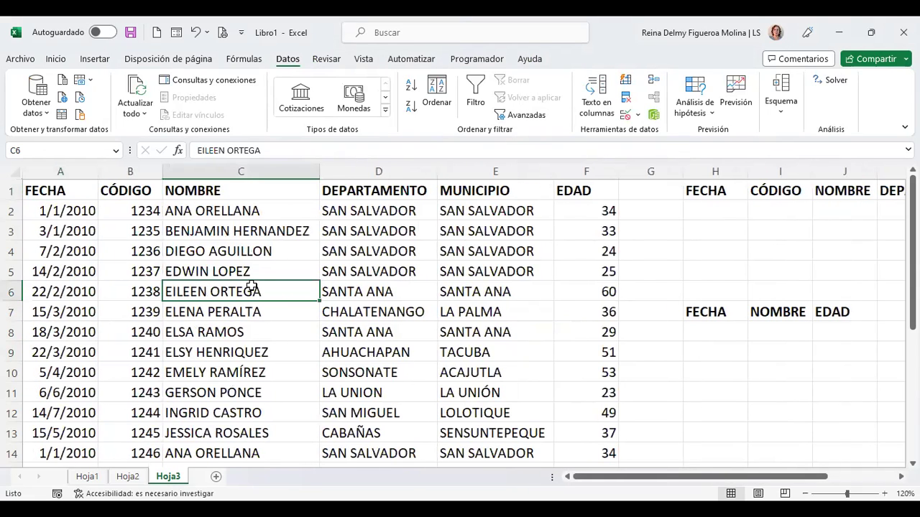
click(527, 117)
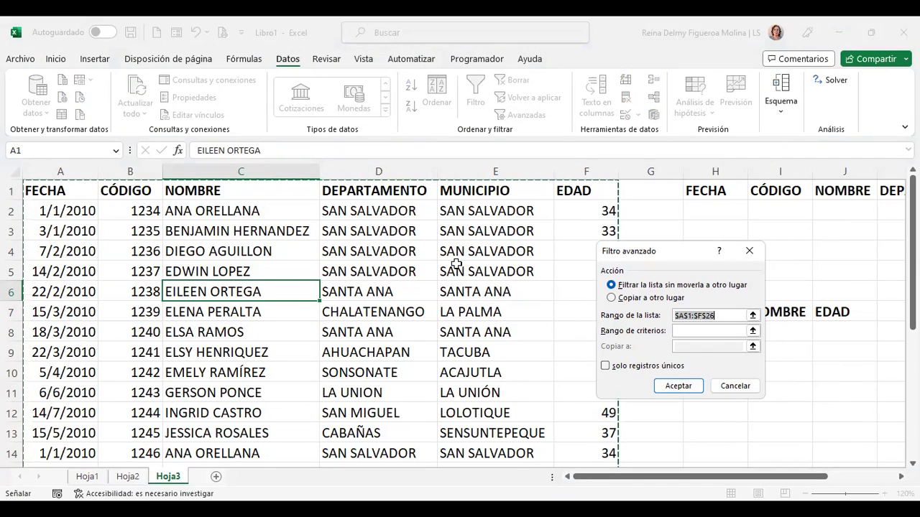
Run Advanced Filter copying to another location, with criteria H1:M2 and destination H7:J7
click(612, 298)
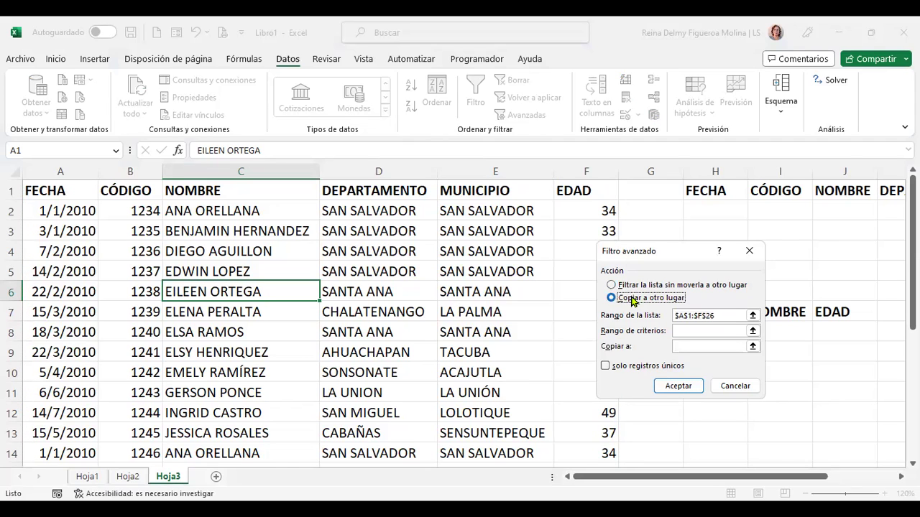
click(722, 314)
scroll(397, 319, down, 2)
scroll(399, 324, down, 3)
scroll(399, 321, up, 5)
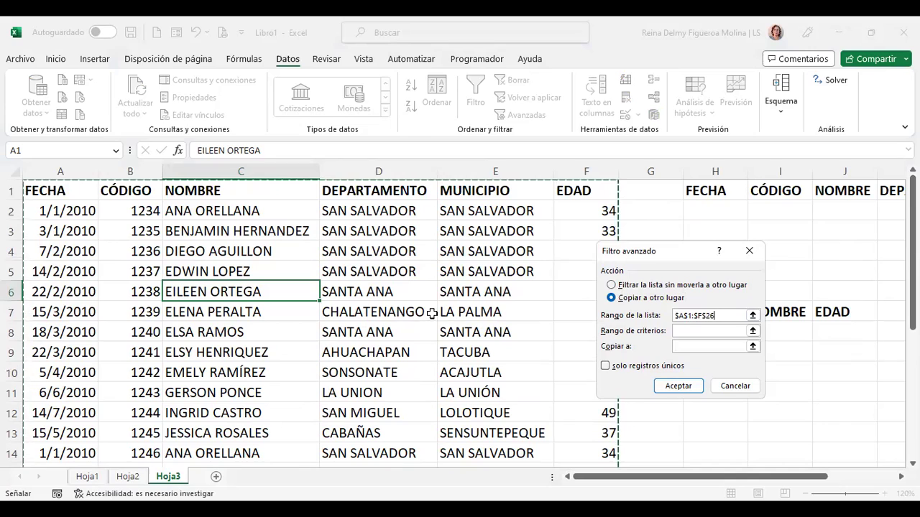
click(682, 330)
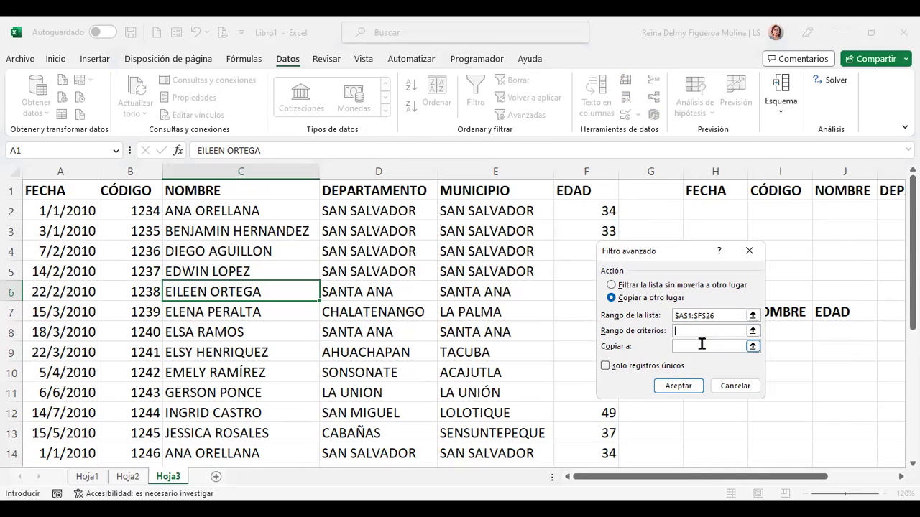
drag(709, 476, 814, 475)
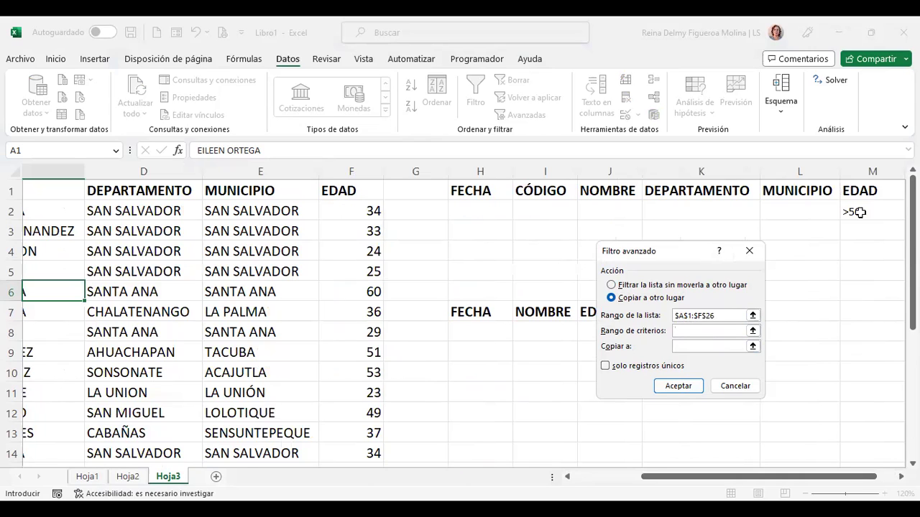
drag(847, 216, 480, 190)
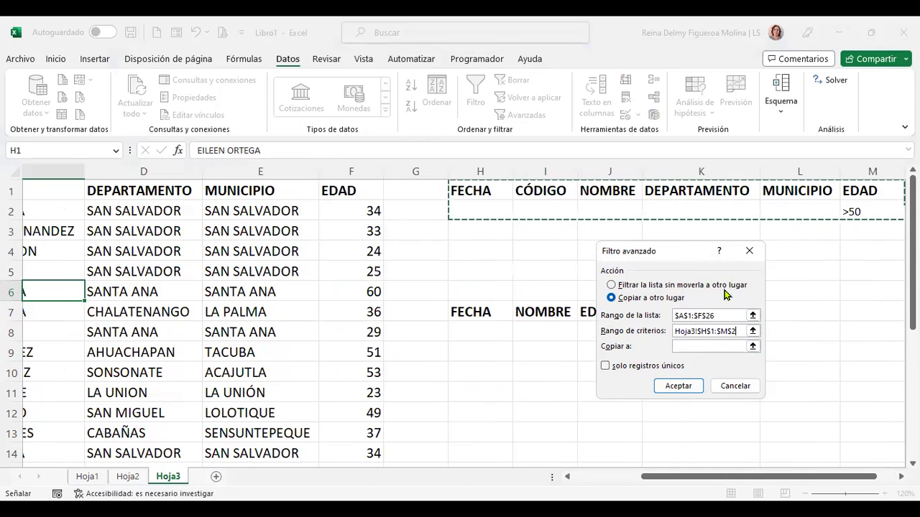
click(702, 345)
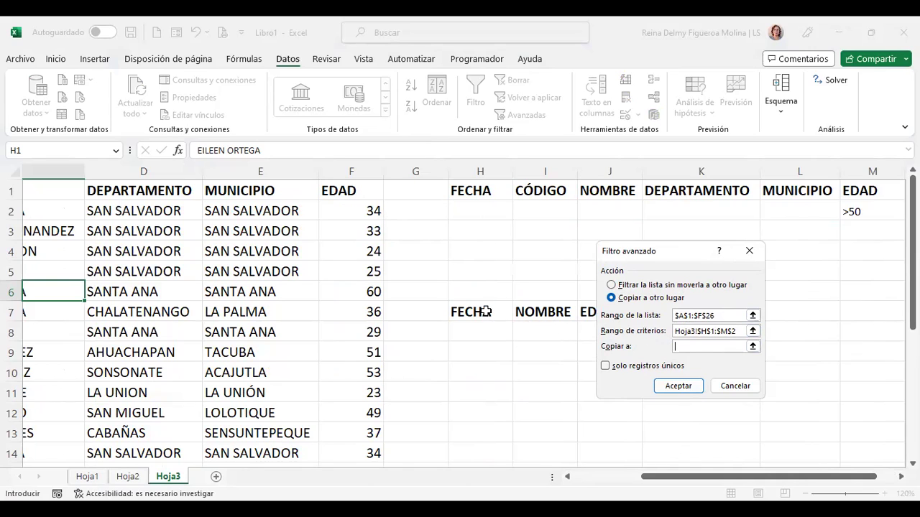
drag(595, 317, 485, 312)
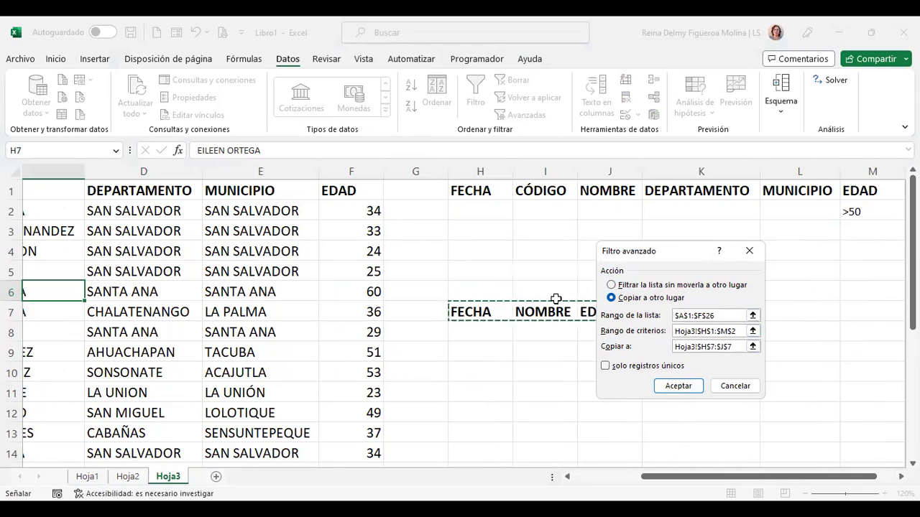
click(686, 388)
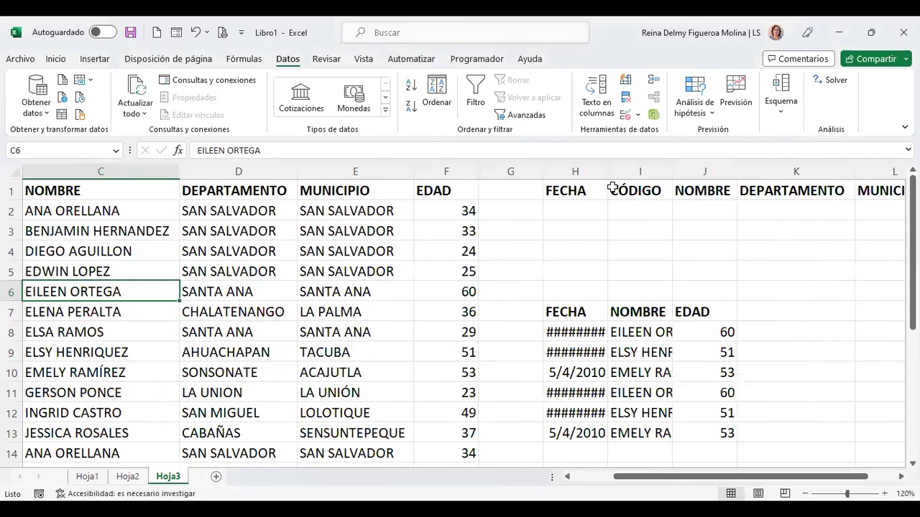
double_click(606, 173)
double_click(684, 173)
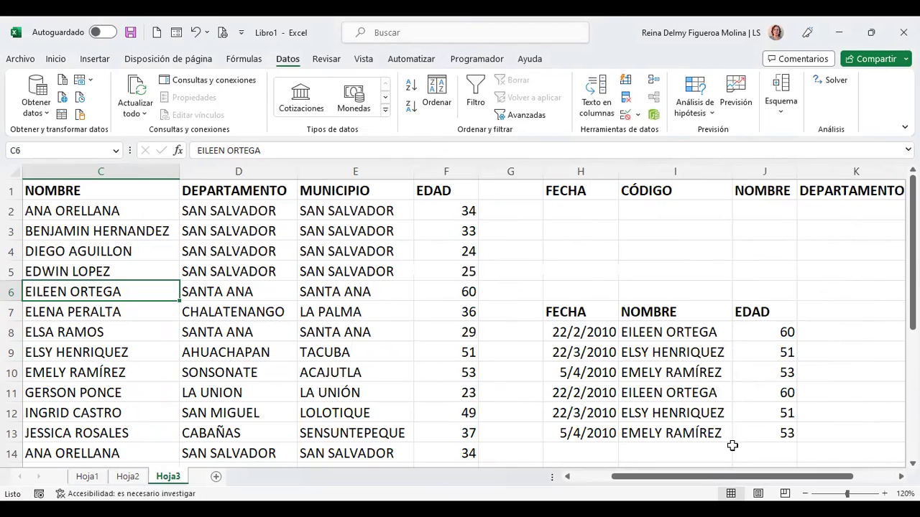
drag(751, 477, 797, 478)
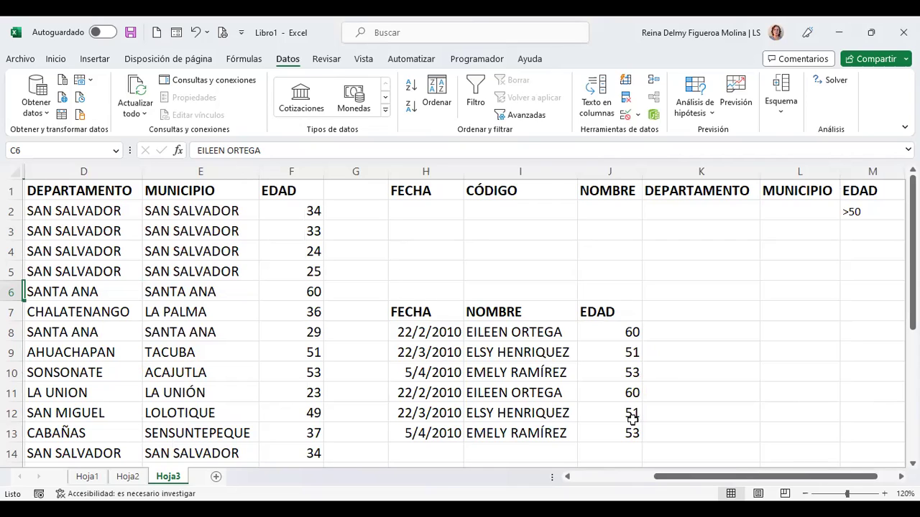
click(426, 332)
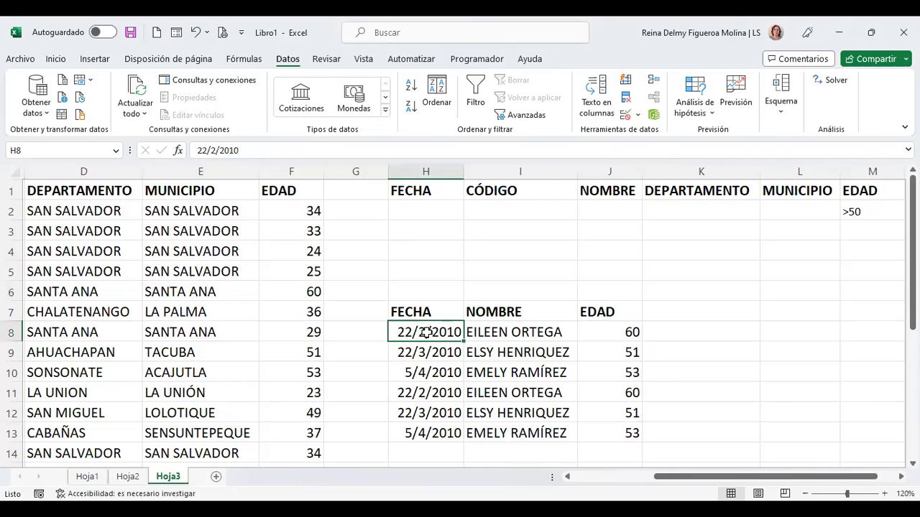
click(521, 331)
click(620, 332)
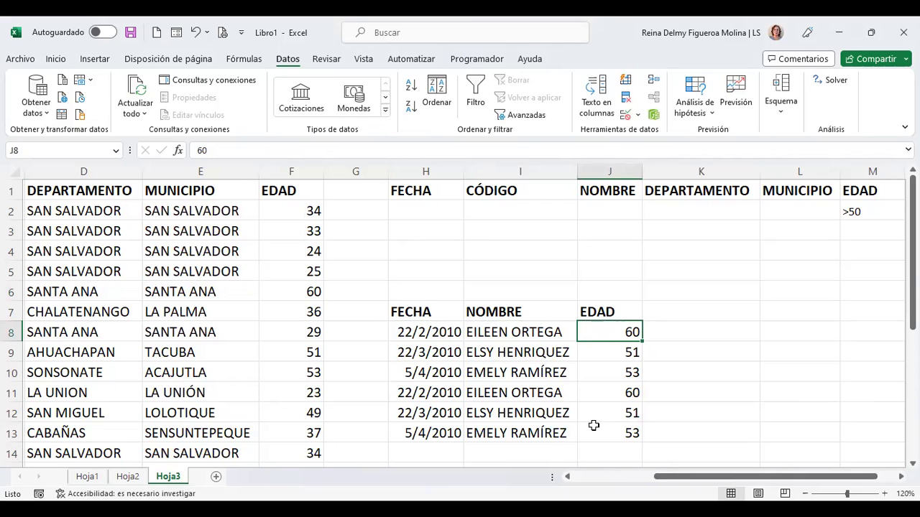
drag(692, 478, 568, 478)
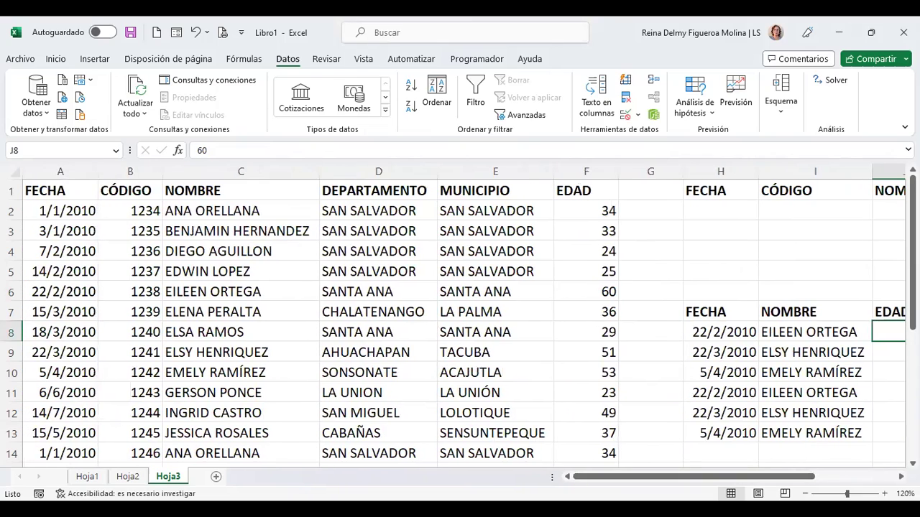
click(282, 227)
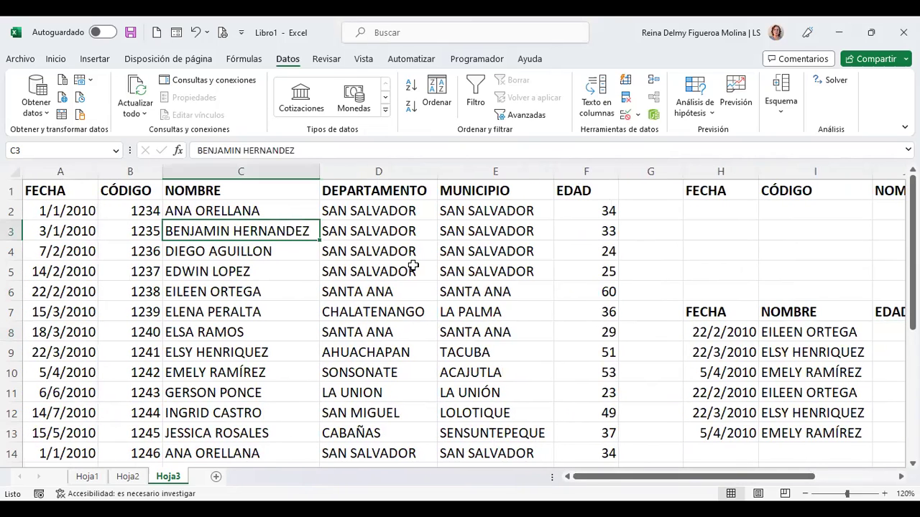
key(ctrl+Home)
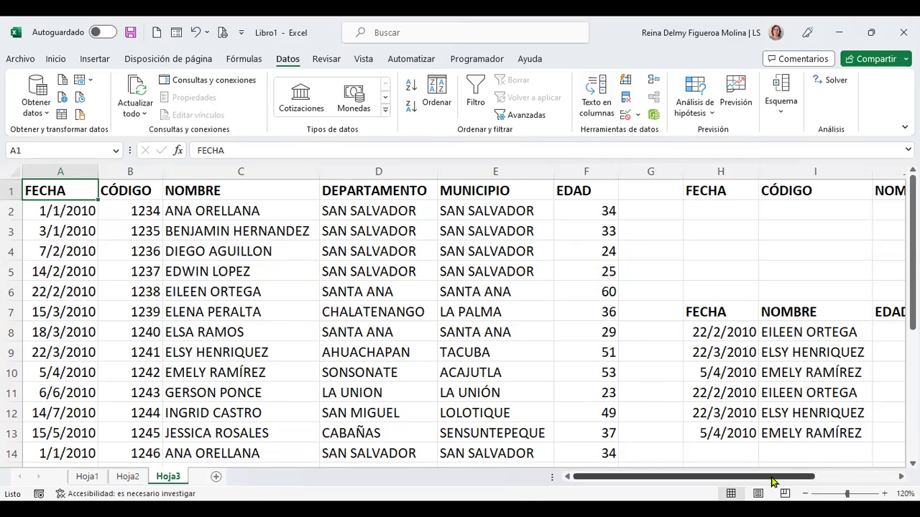
Scroll across Hoja3 to review the six over-50 results beside empty cell K7
drag(762, 476, 837, 477)
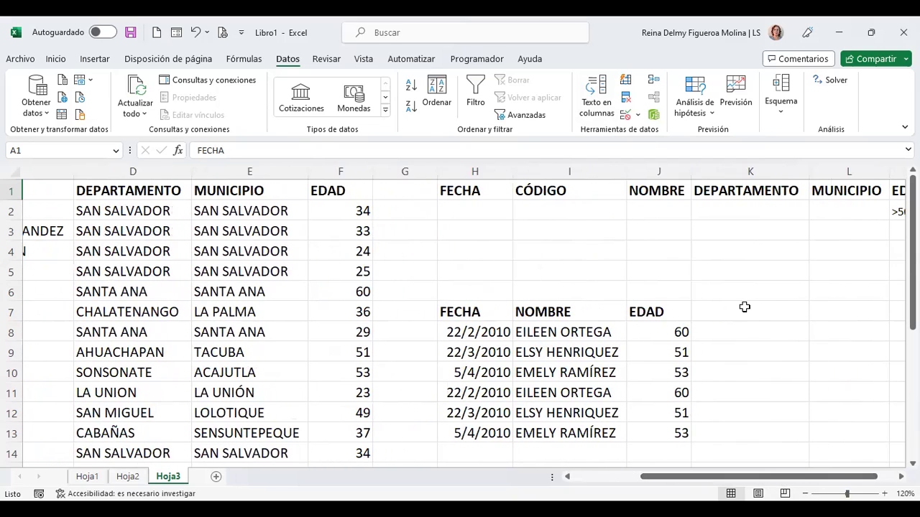
click(747, 308)
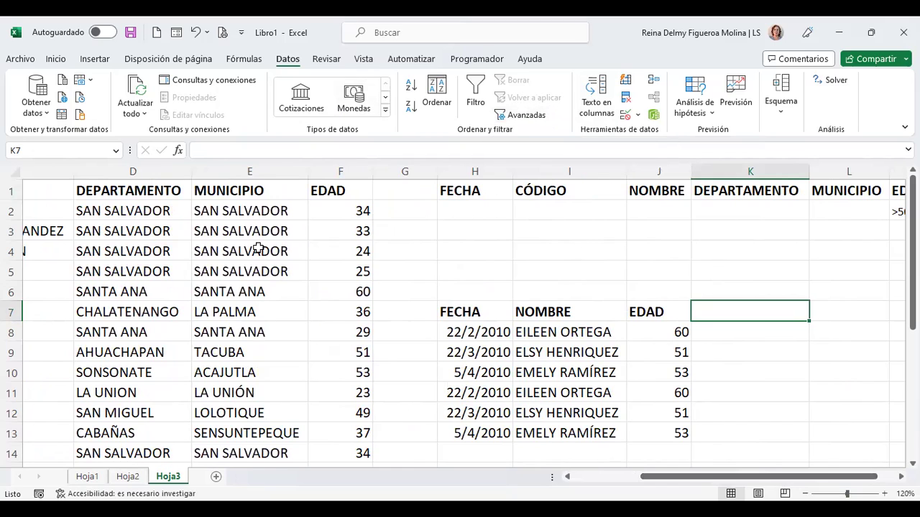
click(600, 477)
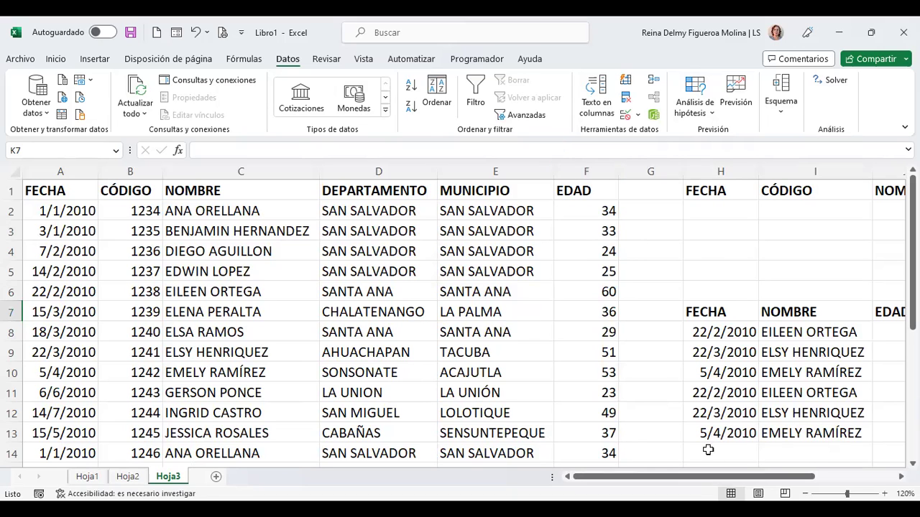
drag(733, 478, 837, 490)
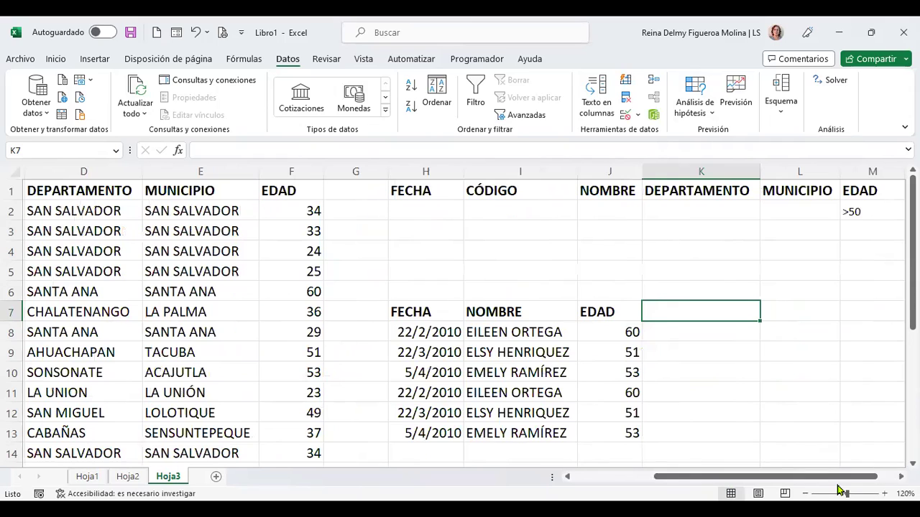
Switch between the Hoja2 and Hoja1 sheets, ending on Hoja1
click(128, 478)
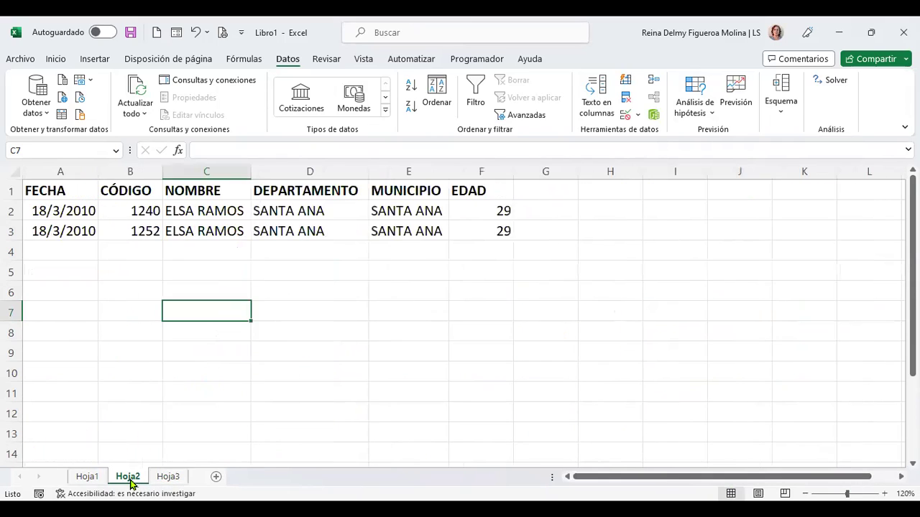
click(97, 480)
click(129, 477)
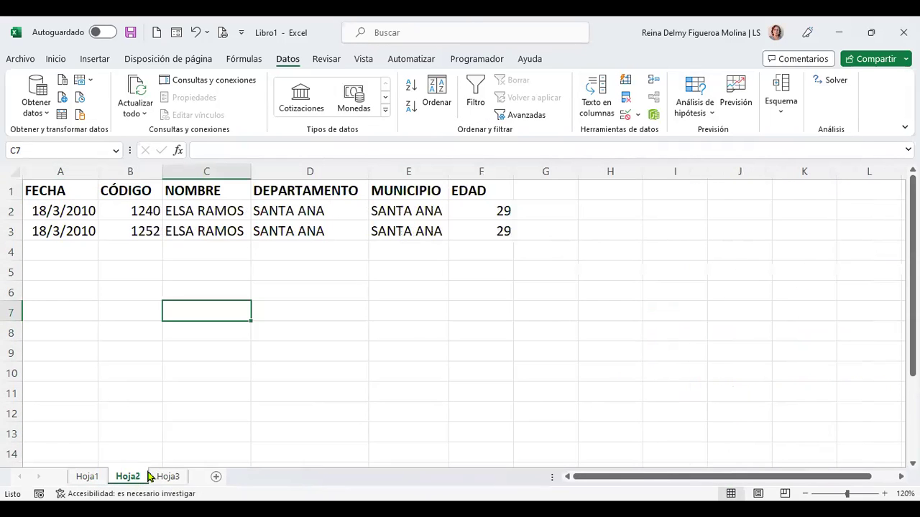
click(88, 477)
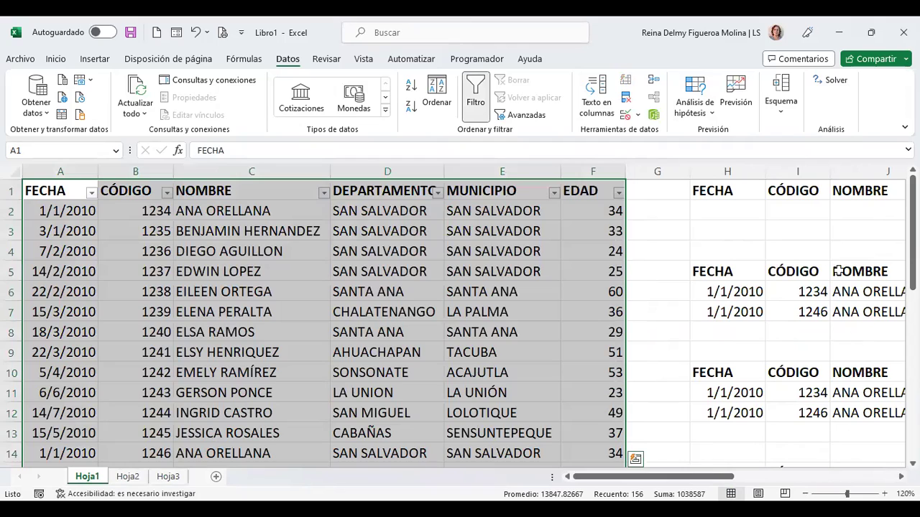
Copy the >50 condition from N2 into M3, below the <30 condition
click(805, 215)
key(Right)
key(Right)
key(Right)
key(Right)
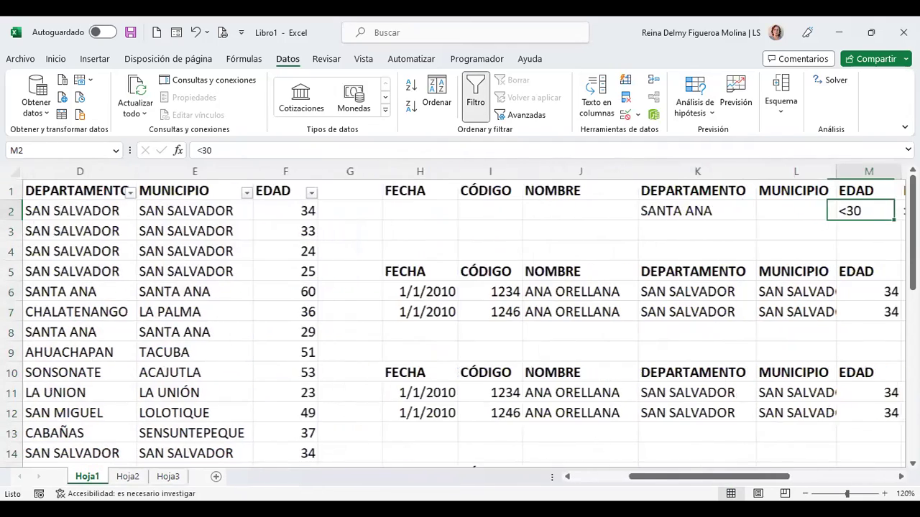
key(Right)
key(Right)
key(Left)
key(Left)
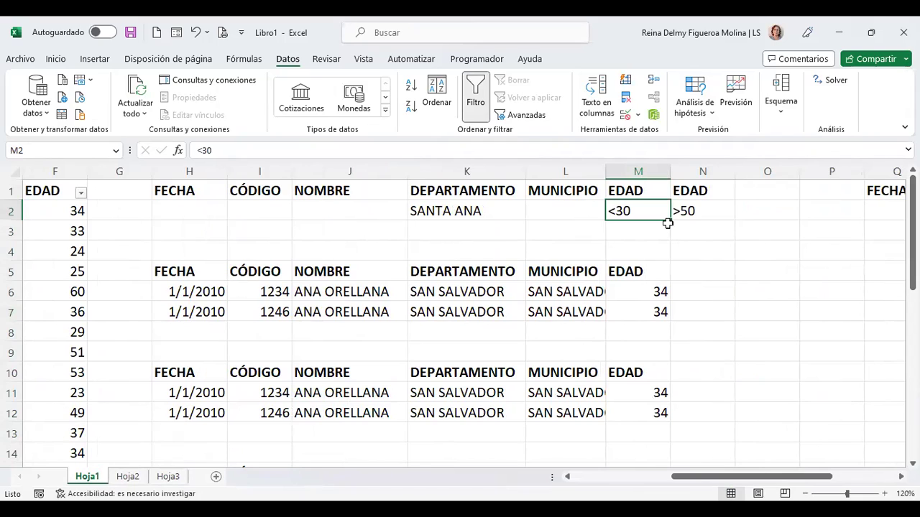
key(Right)
key(ctrl+c)
key(Left)
key(Down)
key(Return)
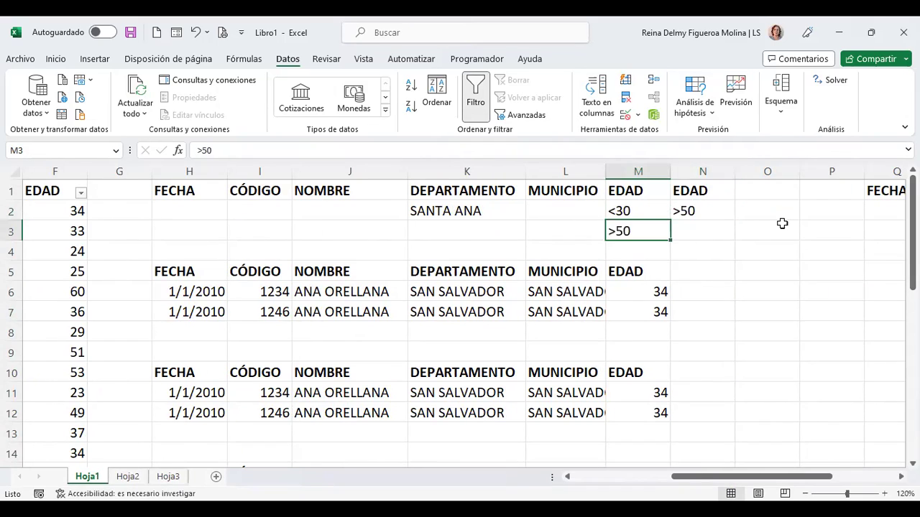
click(716, 213)
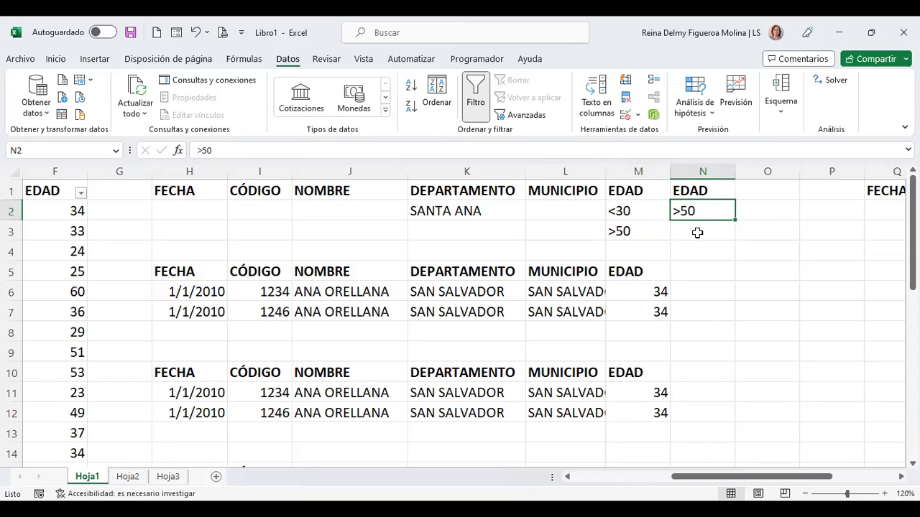
Change the M2 age criterion from <30 to >30
click(638, 210)
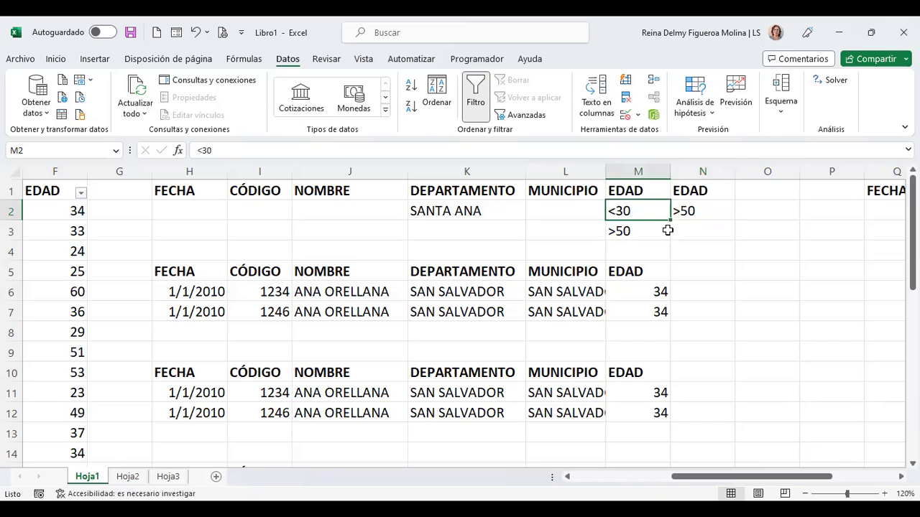
click(203, 150)
key(BackSpace)
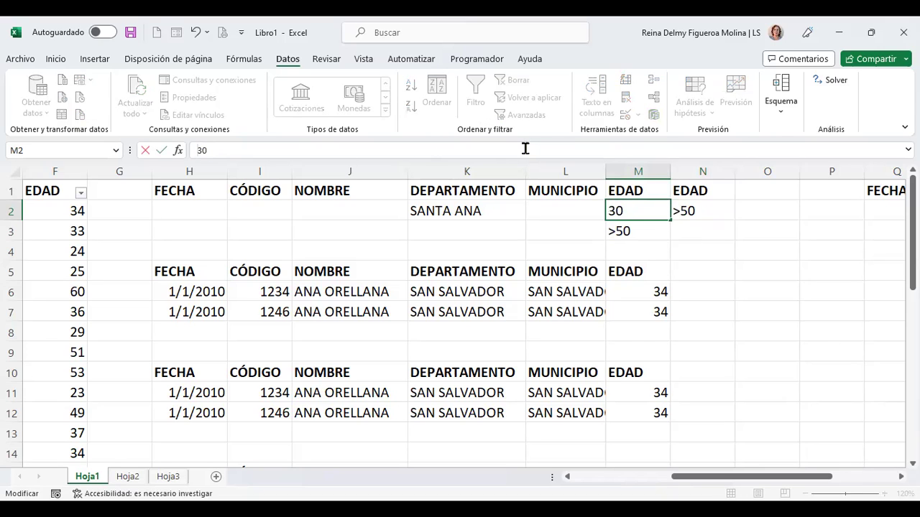
text(<)
key(BackSpace)
text(<)
key(BackSpace)
text(>)
key(Return)
key(Up)
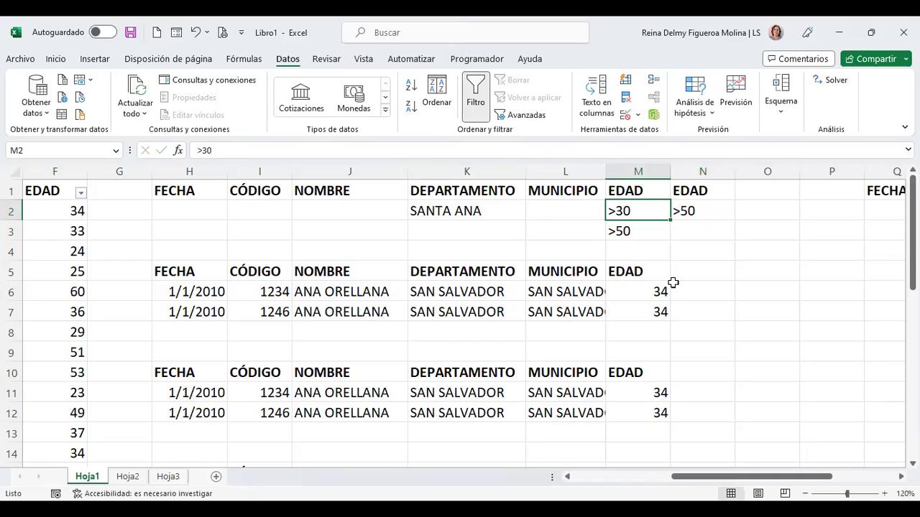
Re-enter the >50 condition in cell N2
click(686, 219)
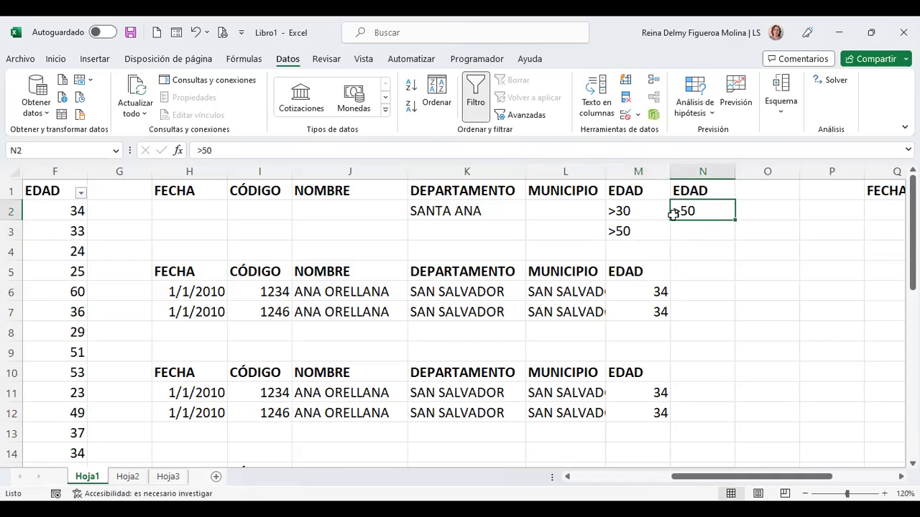
double_click(703, 214)
click(675, 212)
key(Delete)
text(>)
key(Return)
Change the N2 criterion from >50 to <50
click(735, 209)
key(alt)
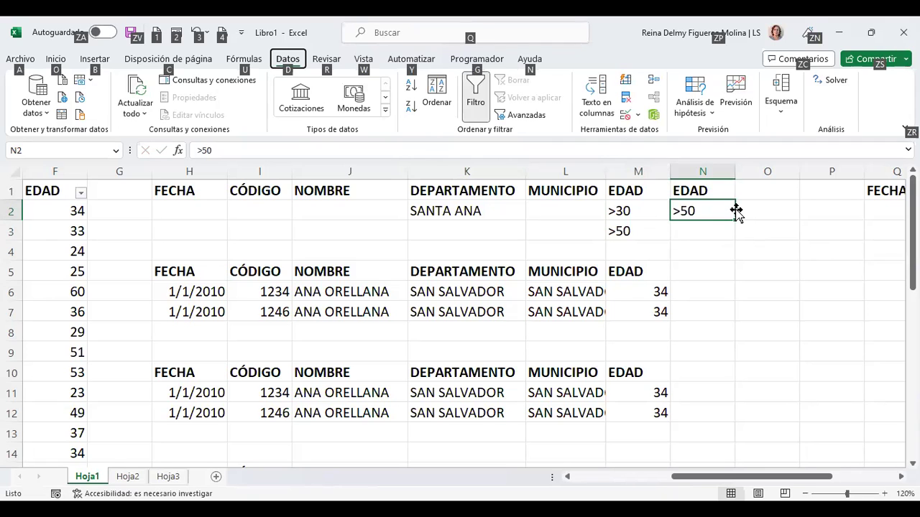
key(Escape)
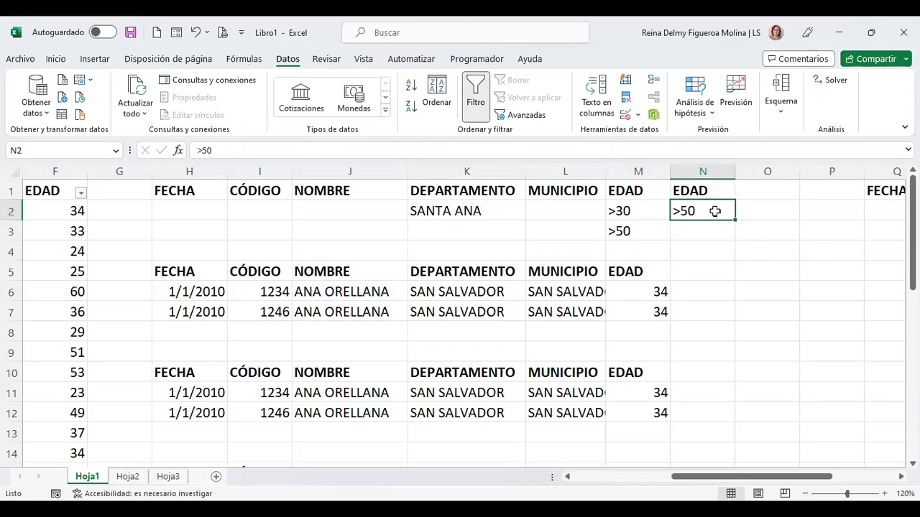
double_click(713, 211)
key(Home)
key(Delete)
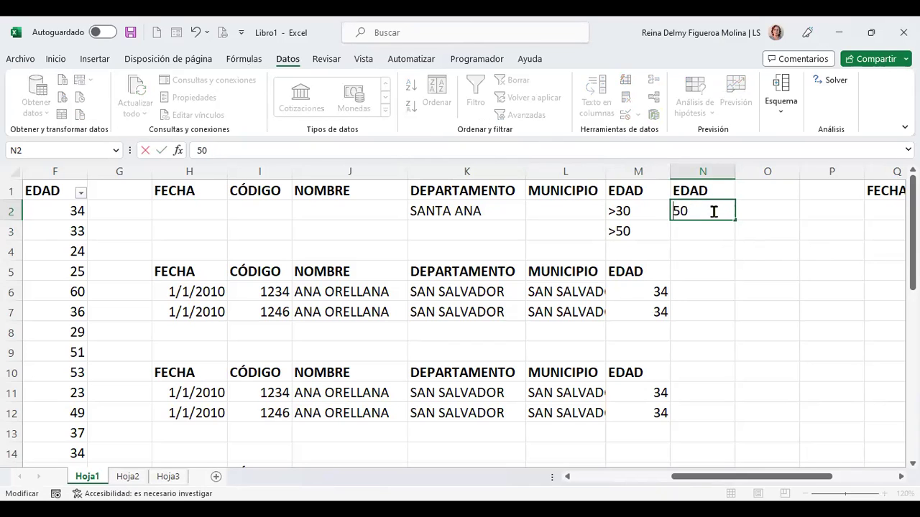
text(<)
key(Return)
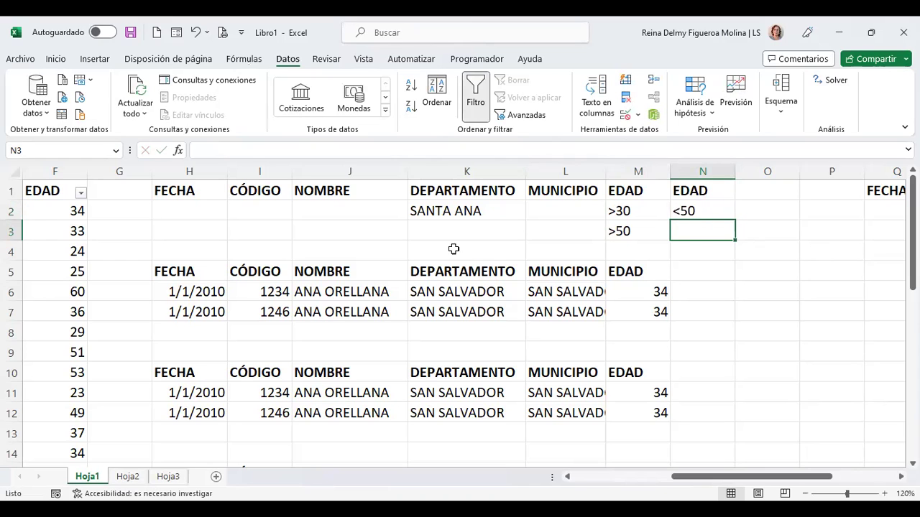
Rerun Advanced Filter with list $A$1:$F$26 and criteria $H$1:$N$2, copying results to Q5
click(520, 118)
click(653, 299)
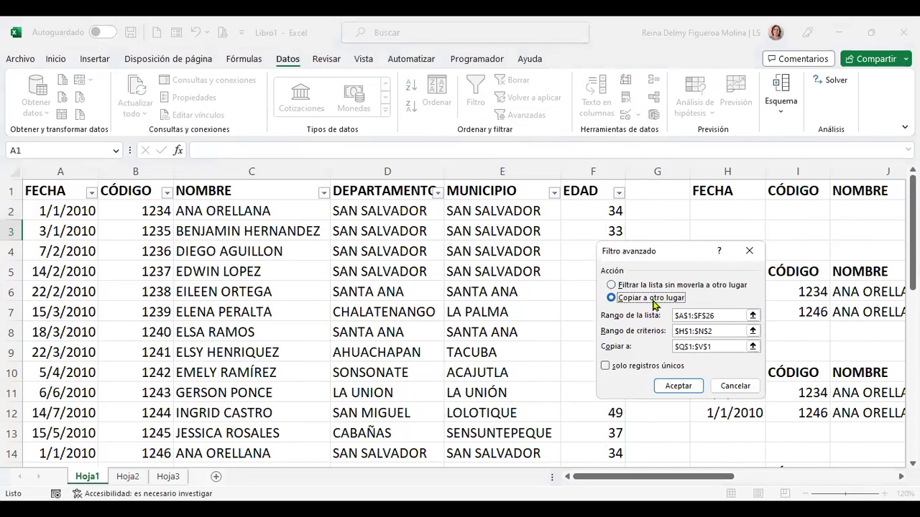
click(729, 332)
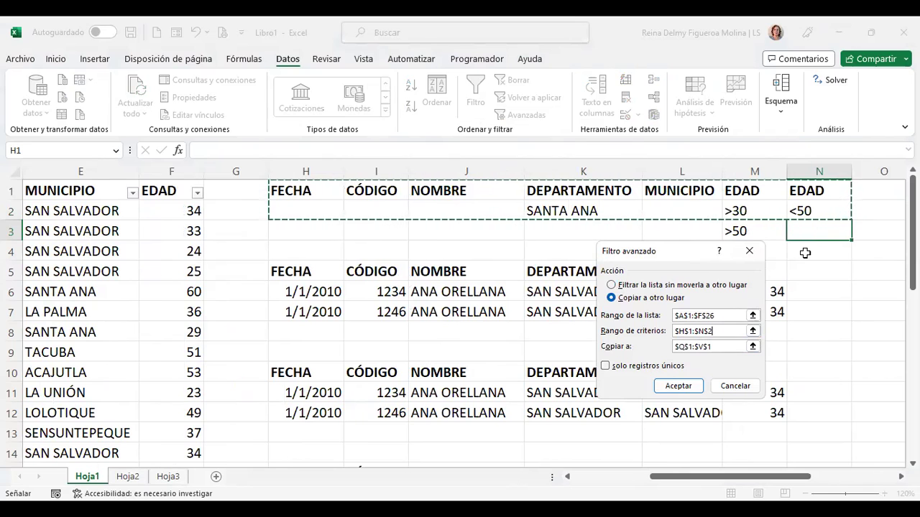
click(724, 347)
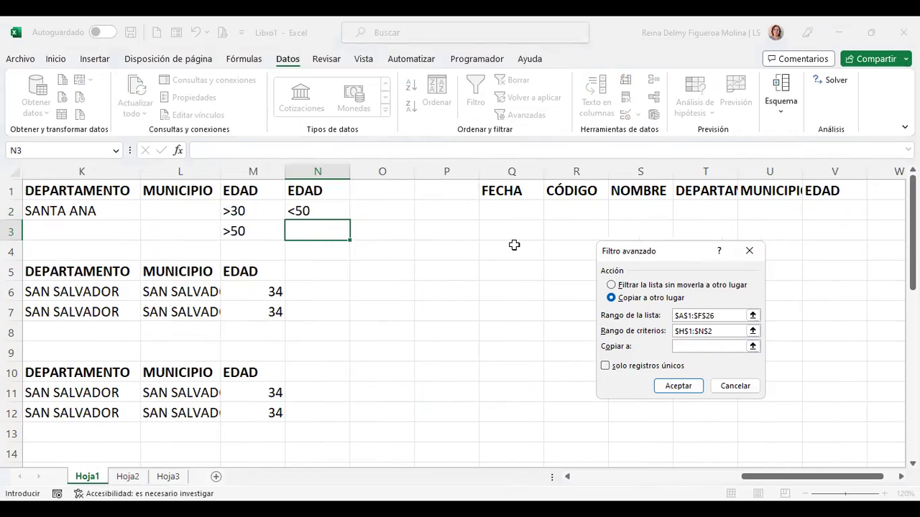
click(508, 271)
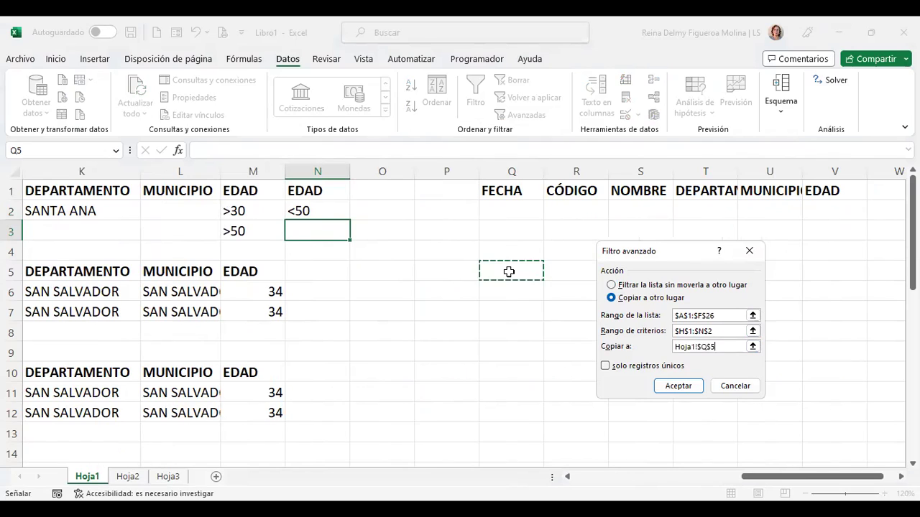
click(677, 386)
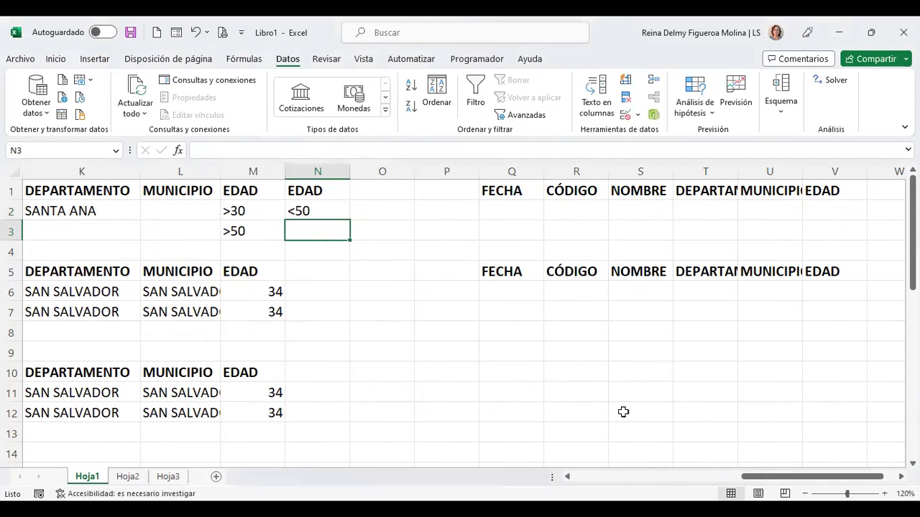
Turn on AutoFilter and filter DEPARTAMENTO to show only SANTA ANA rows
click(656, 477)
mouse_move(656, 476)
mouse_down()
mouse_move(800, 476)
mouse_move(597, 476)
mouse_up()
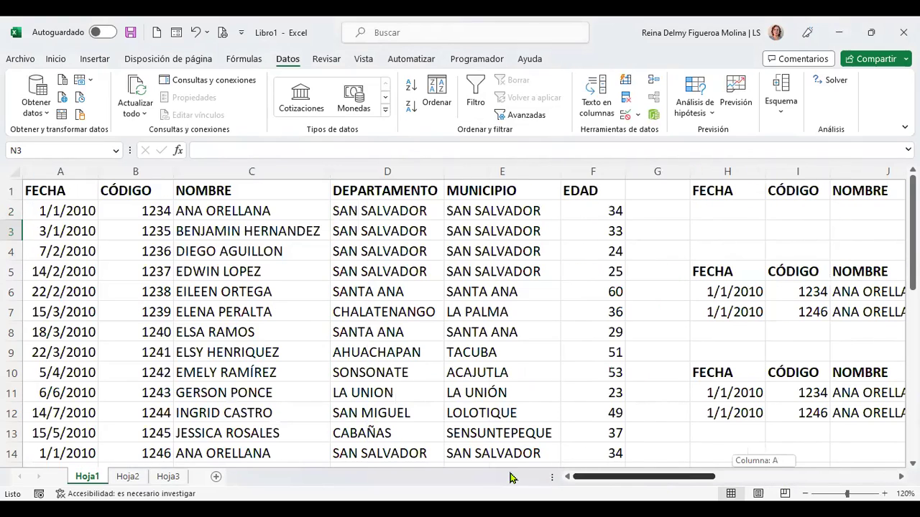
click(390, 192)
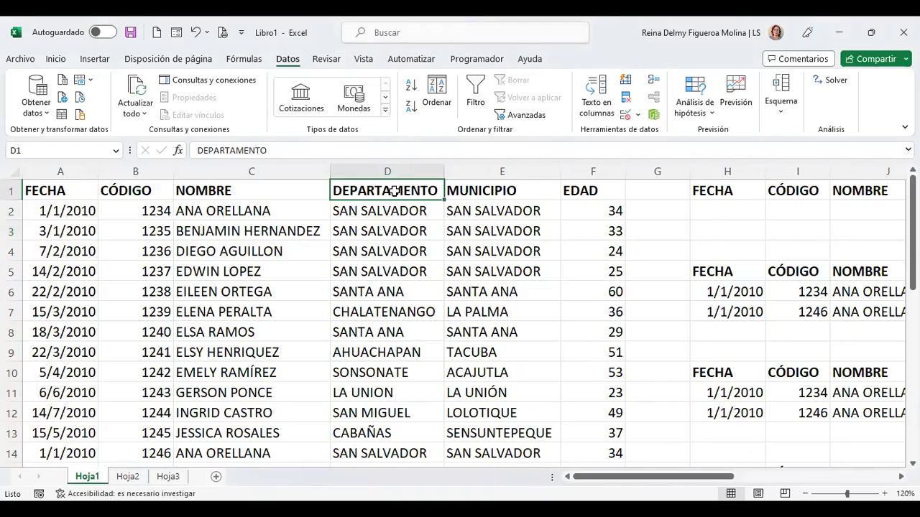
click(475, 92)
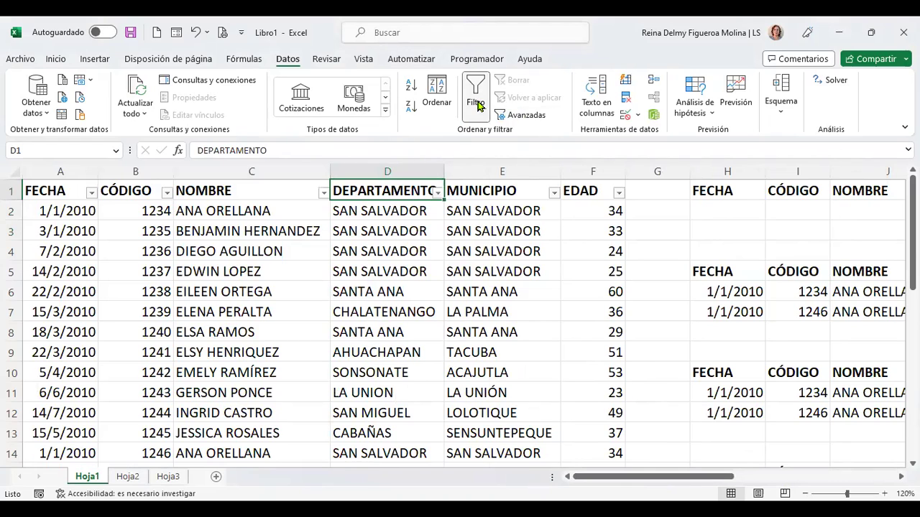
click(437, 192)
click(303, 352)
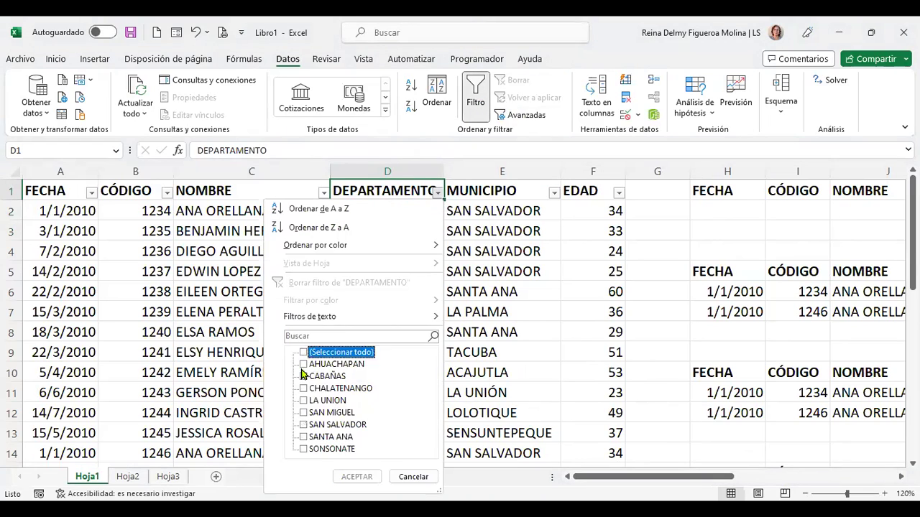
click(304, 437)
click(357, 476)
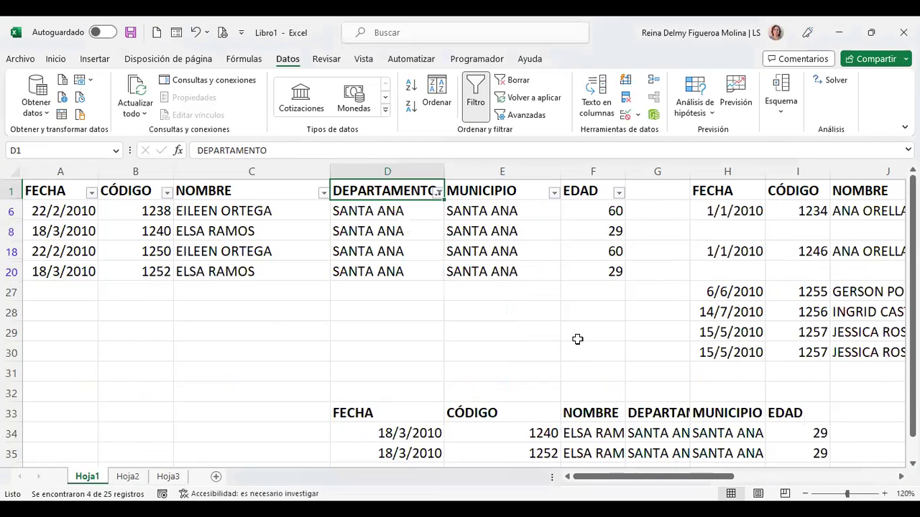
Review the SANTA ANA rows, then restore all departments in the DEPARTAMENTO filter
mouse_move(721, 478)
mouse_down()
mouse_move(867, 493)
mouse_move(847, 493)
mouse_up()
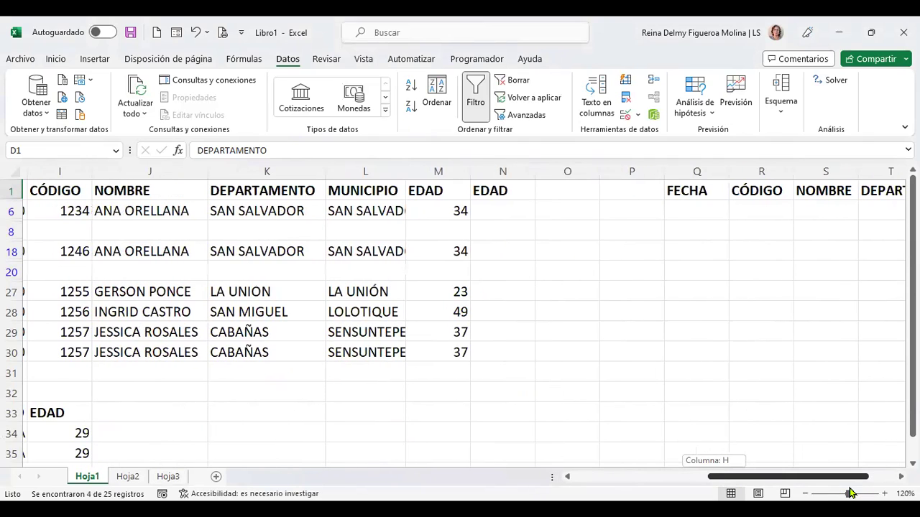
key(ctrl+Home)
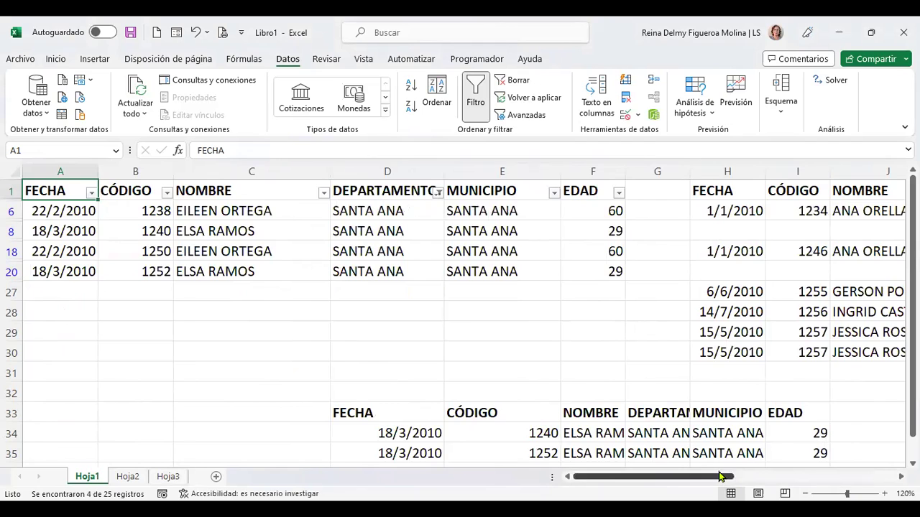
click(815, 477)
drag(815, 482, 773, 486)
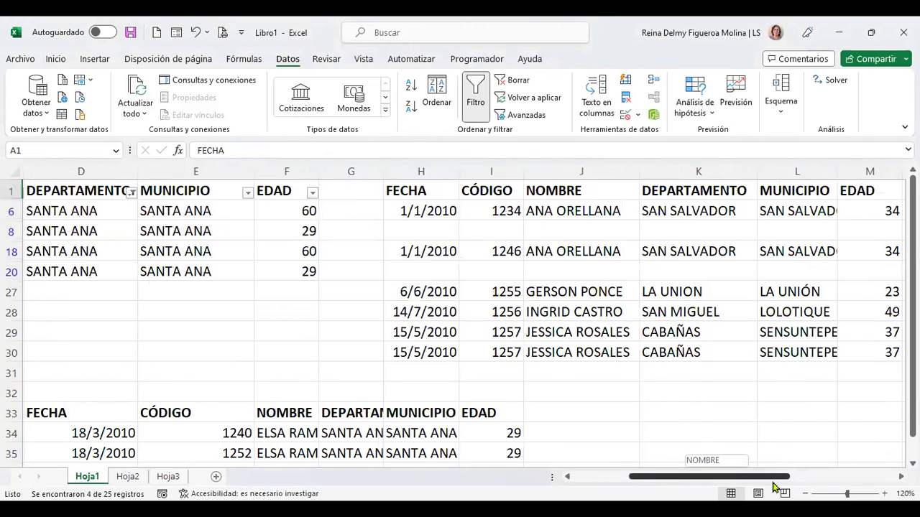
drag(773, 486, 823, 486)
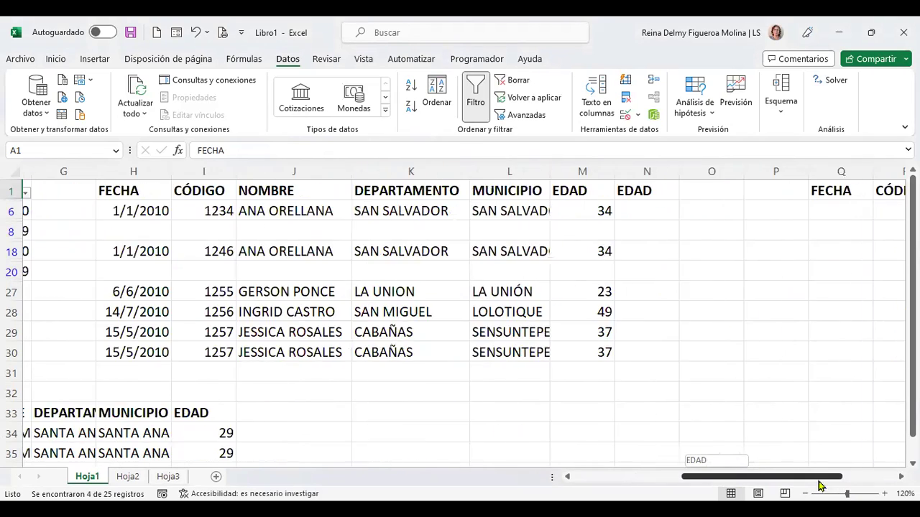
scroll(609, 468, left, 3)
scroll(597, 464, left, 3)
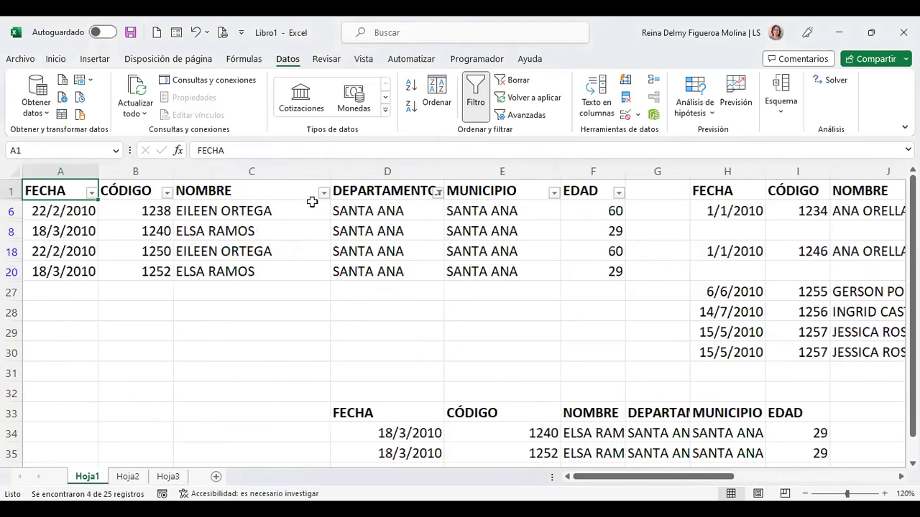
click(438, 193)
click(303, 352)
click(358, 476)
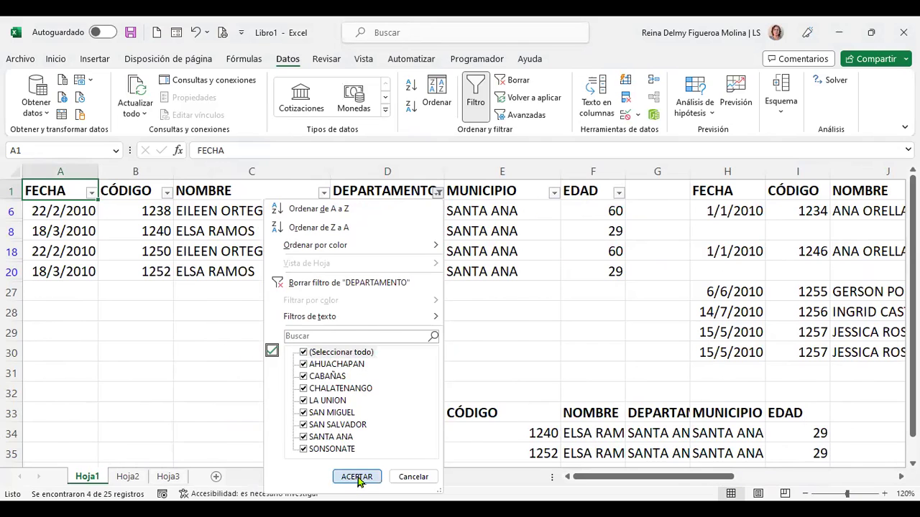
drag(719, 485, 851, 480)
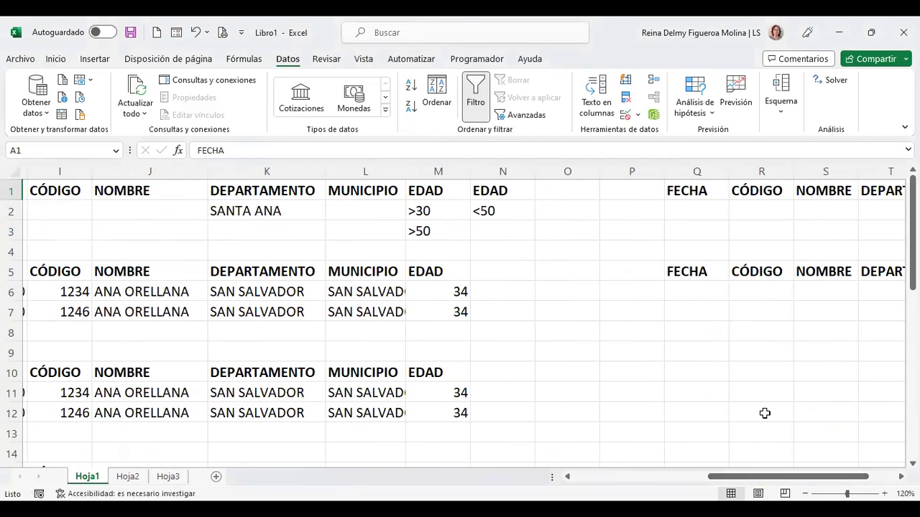
Change the M2 age criterion from >30 to >20
click(453, 211)
click(300, 155)
key(BackSpace)
key(BackSpace)
text(20)
key(Return)
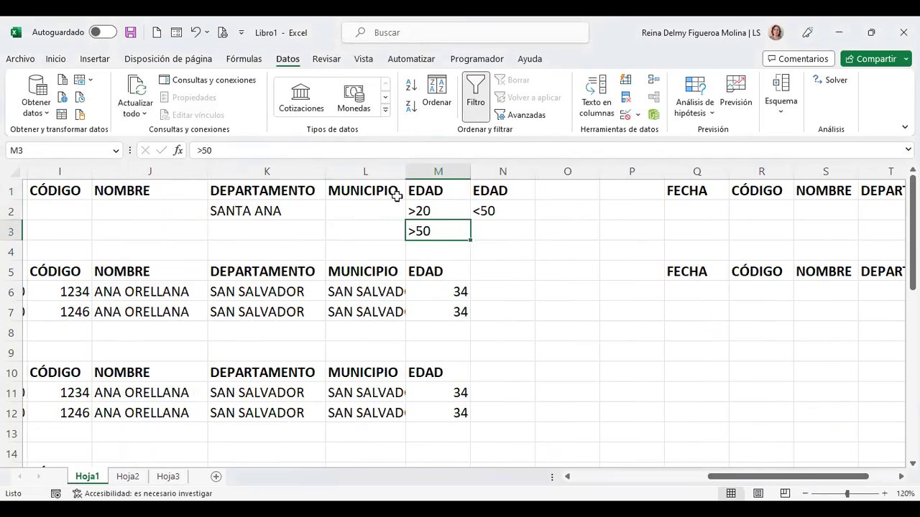
Rerun Advanced Filter with criteria H1:N2, copying the matching records to Q10
click(518, 115)
click(726, 328)
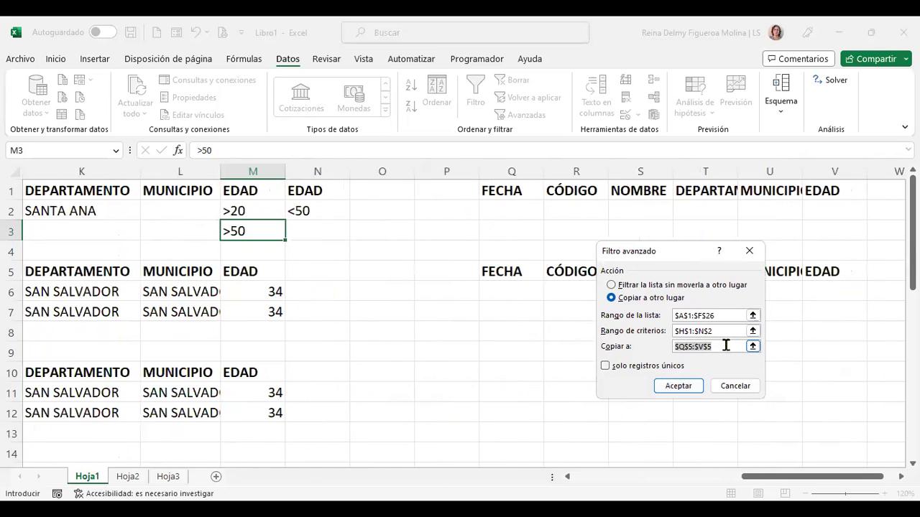
key(BackSpace)
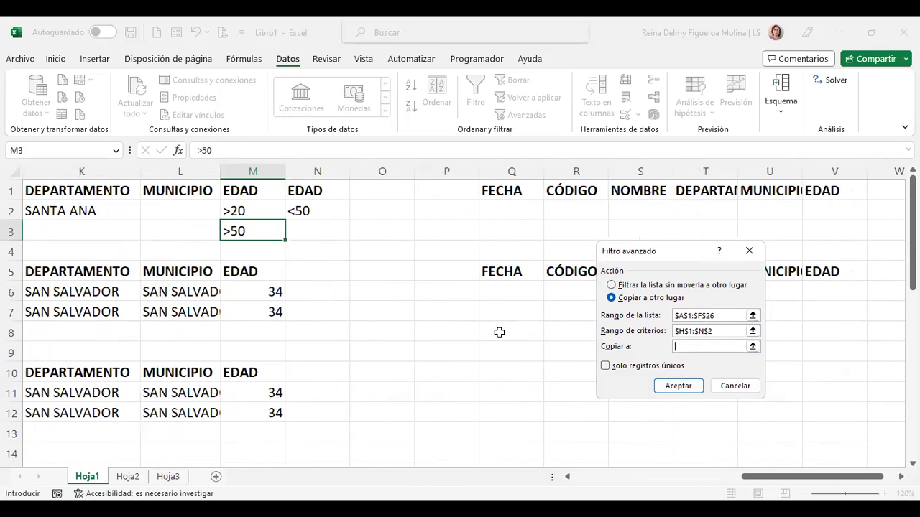
click(507, 372)
click(685, 387)
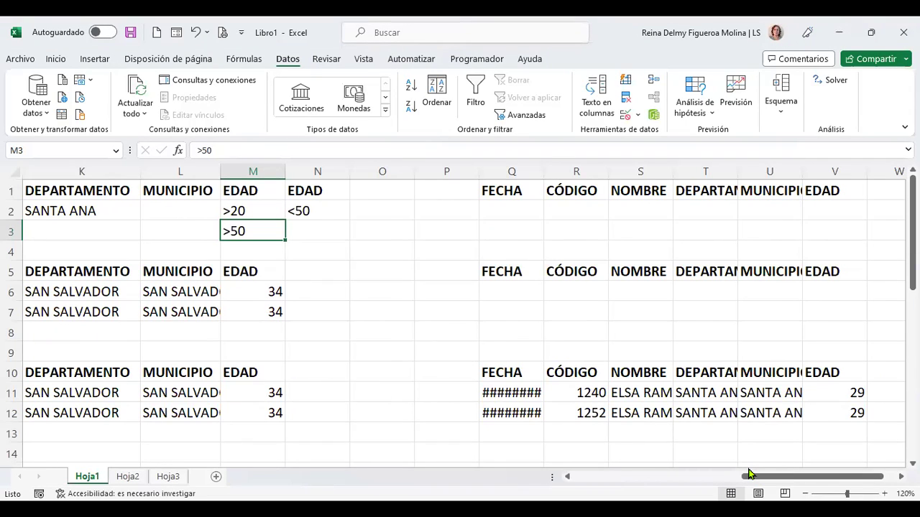
click(768, 438)
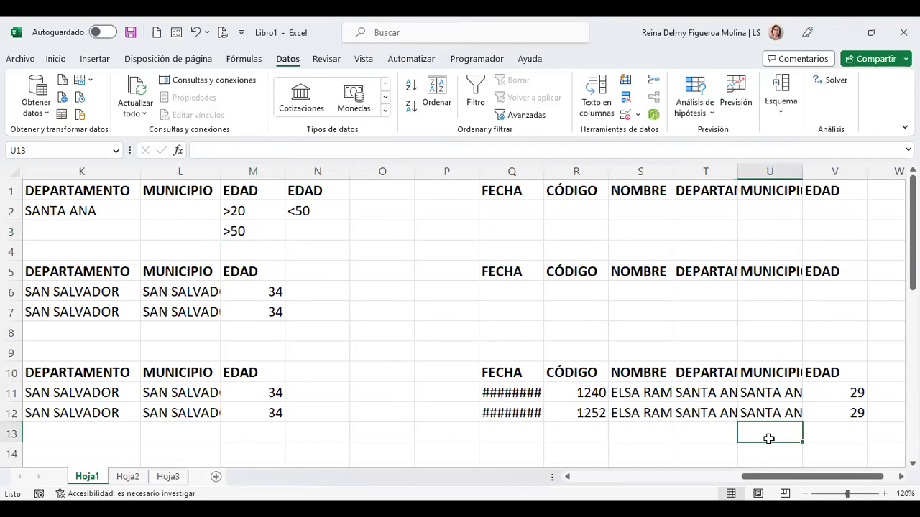